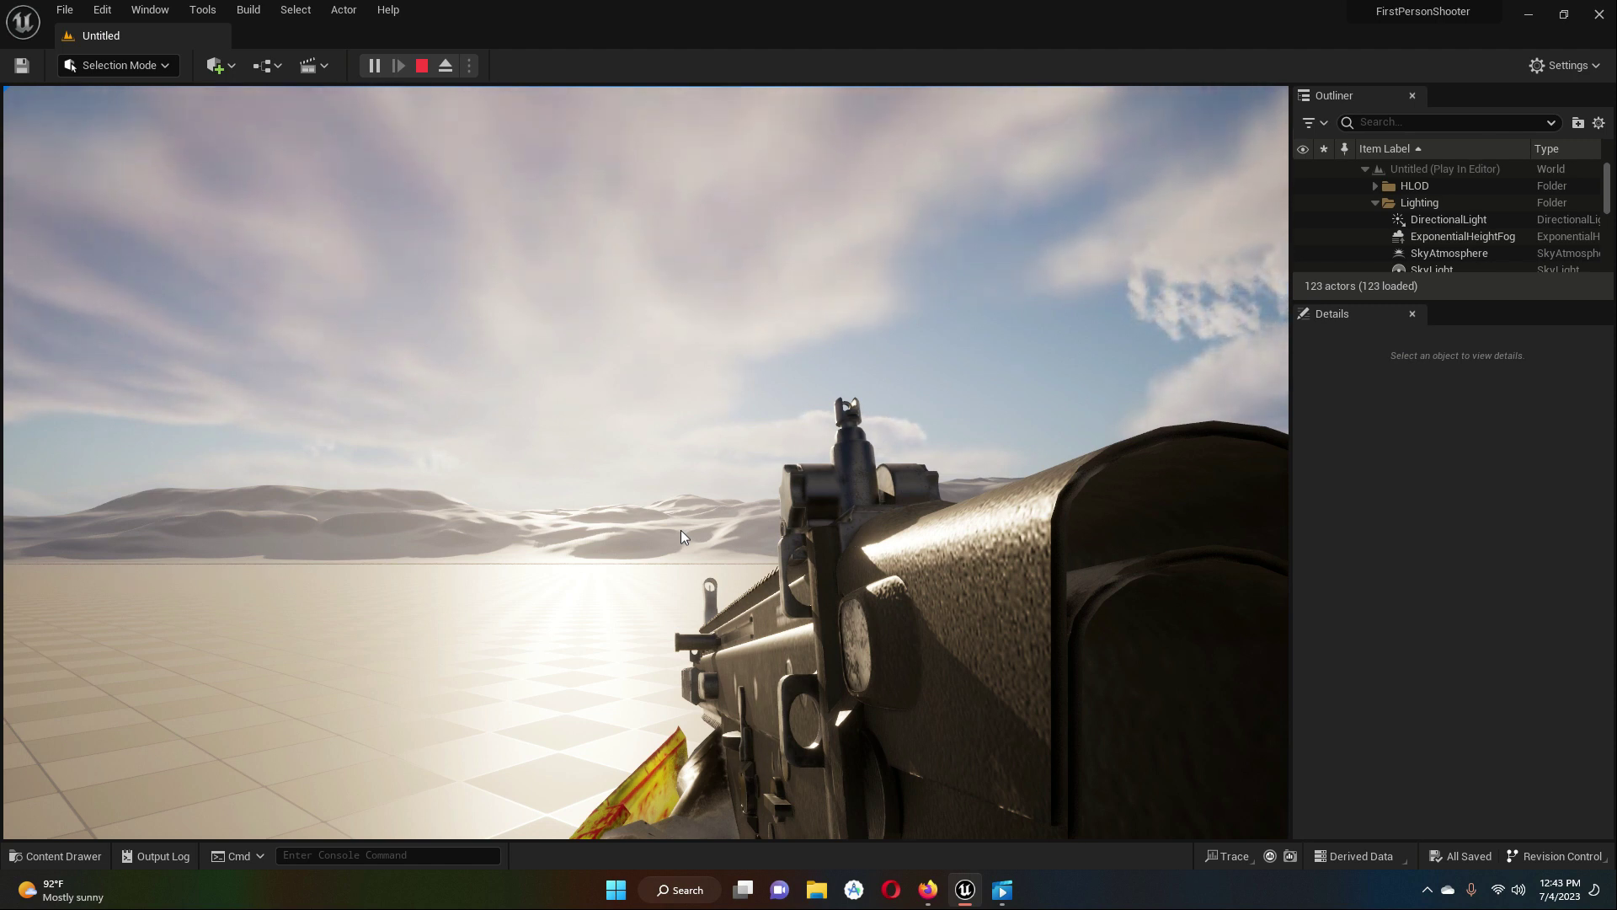
- Stop the play session and open the Arms_Skeleton asset from the Characters/HeroFPP folder
click(422, 66)
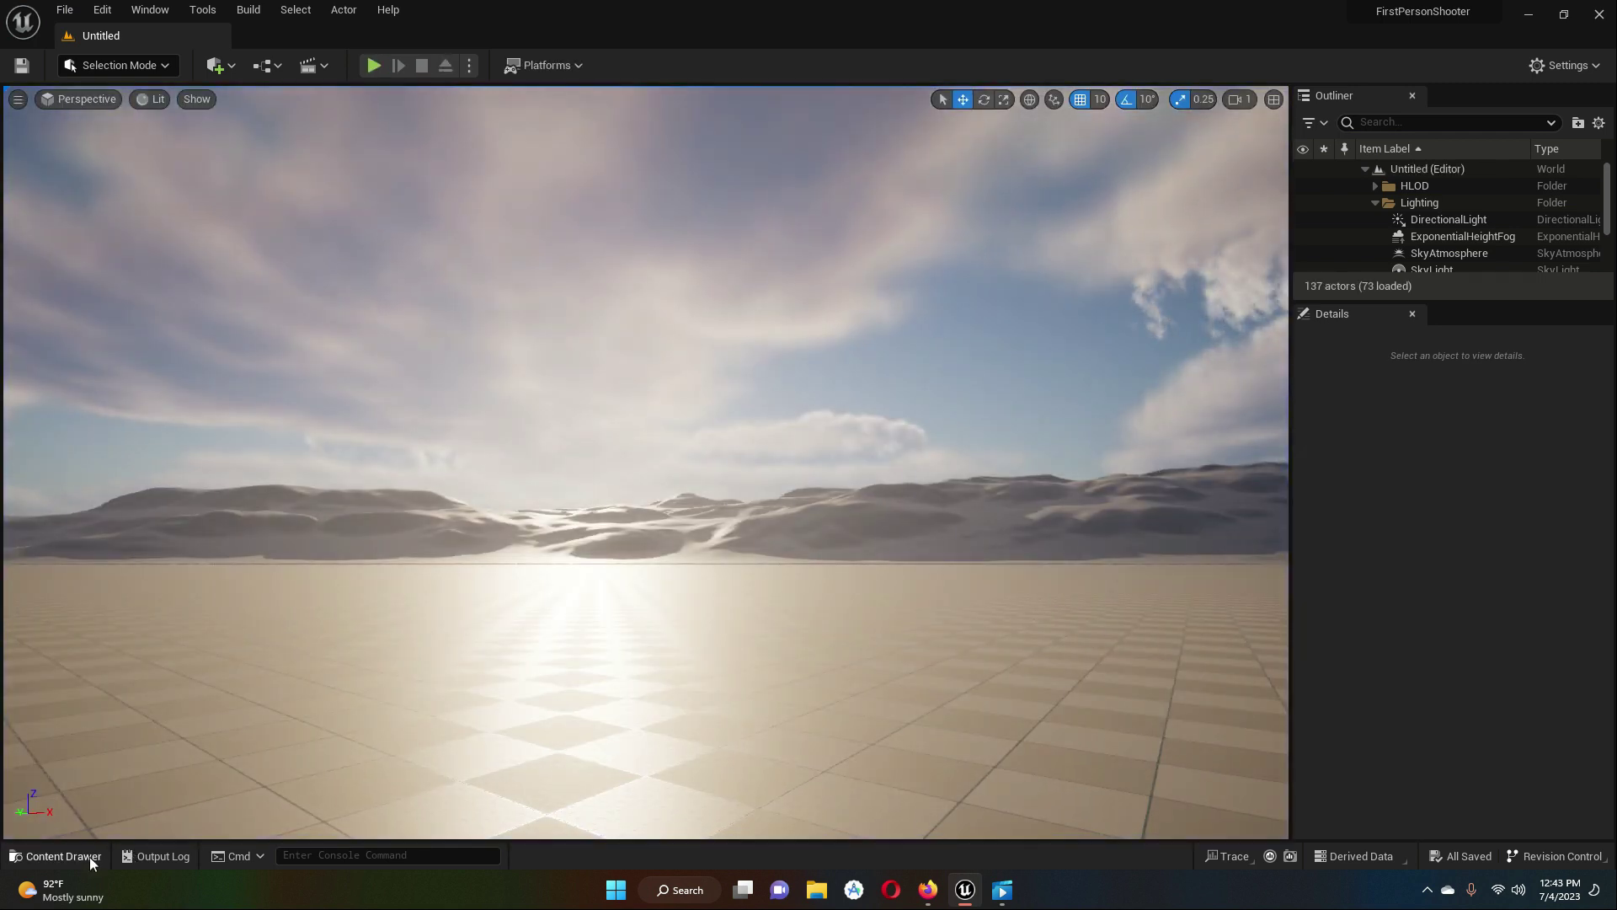
click(89, 857)
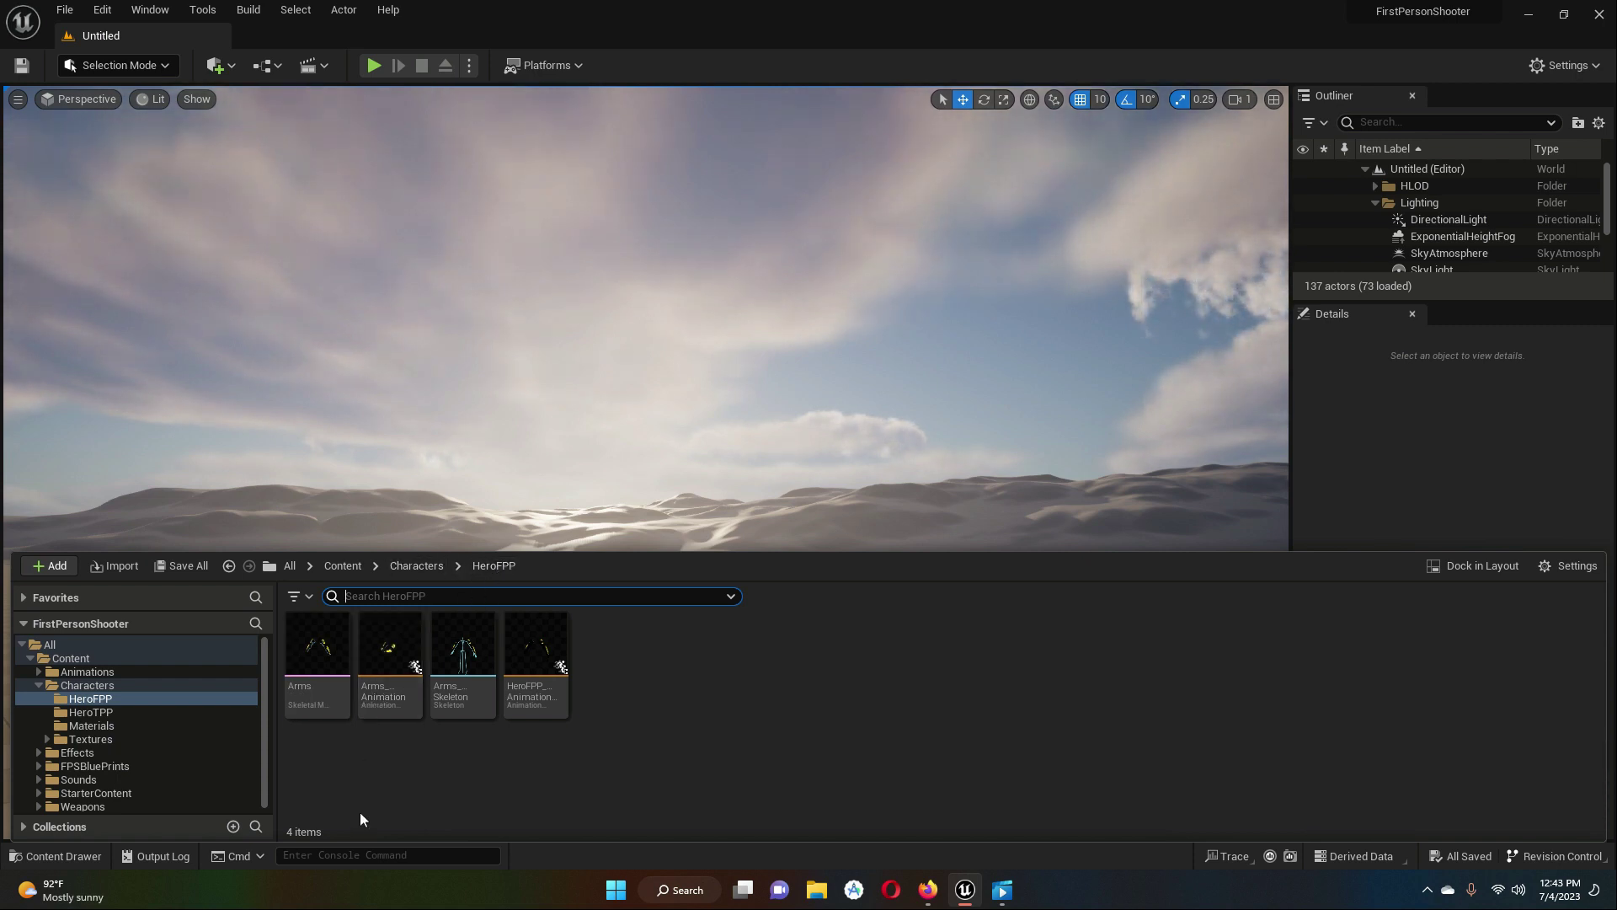
click(460, 650)
double_click(459, 650)
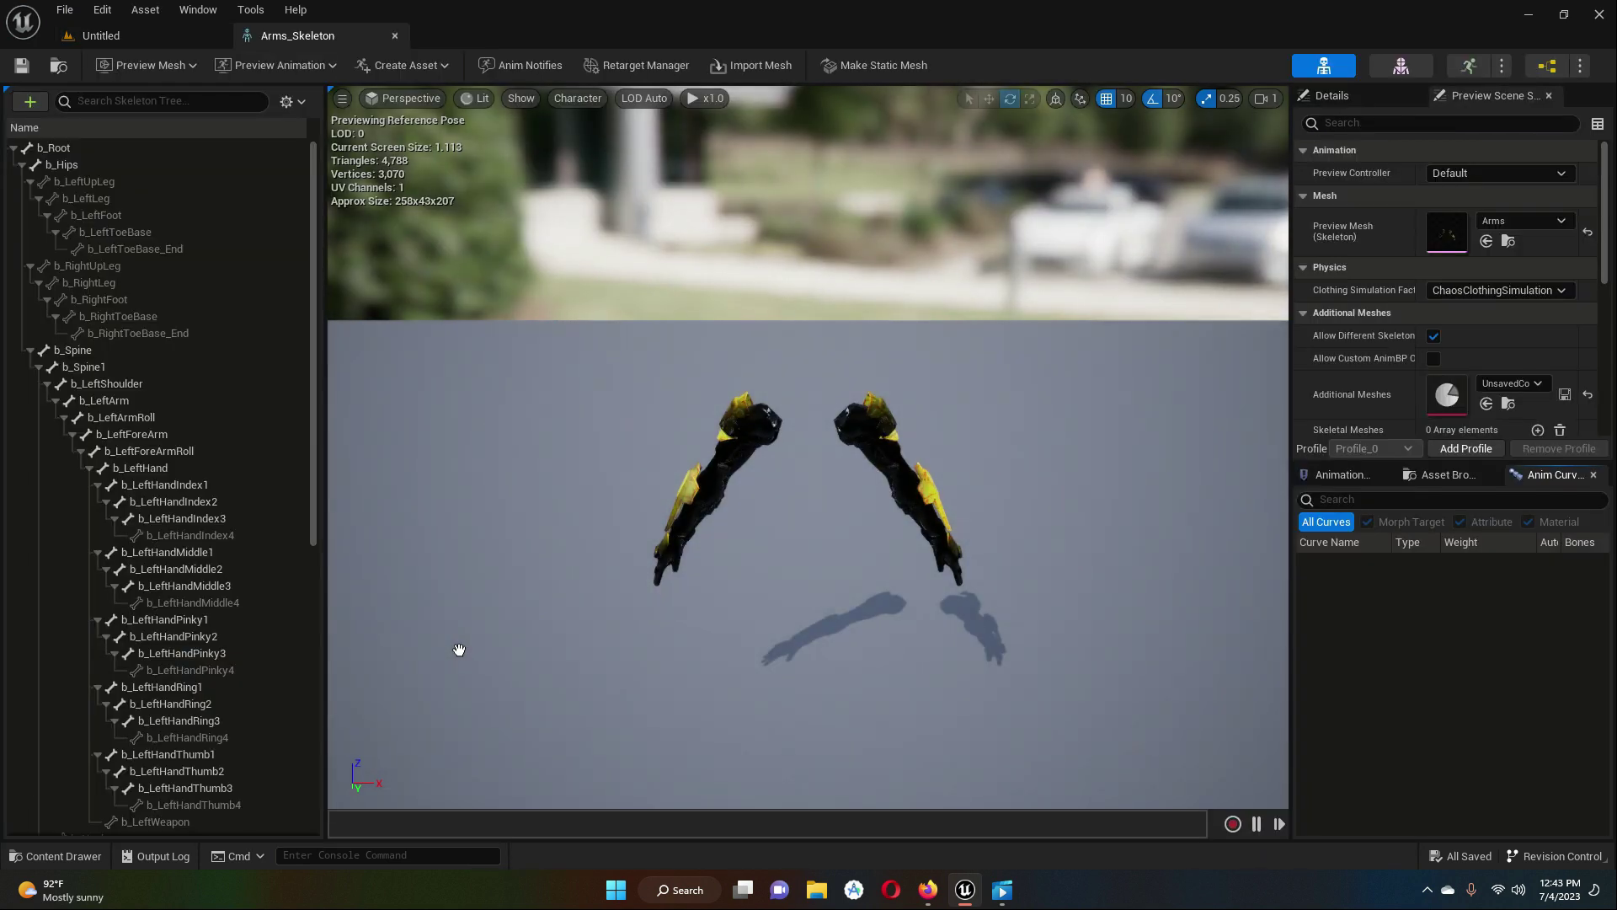
- Select the Socket_AssaultRifle socket under the b_RightWeapon bone and show its socket parameters
scroll(214, 604, down, 10)
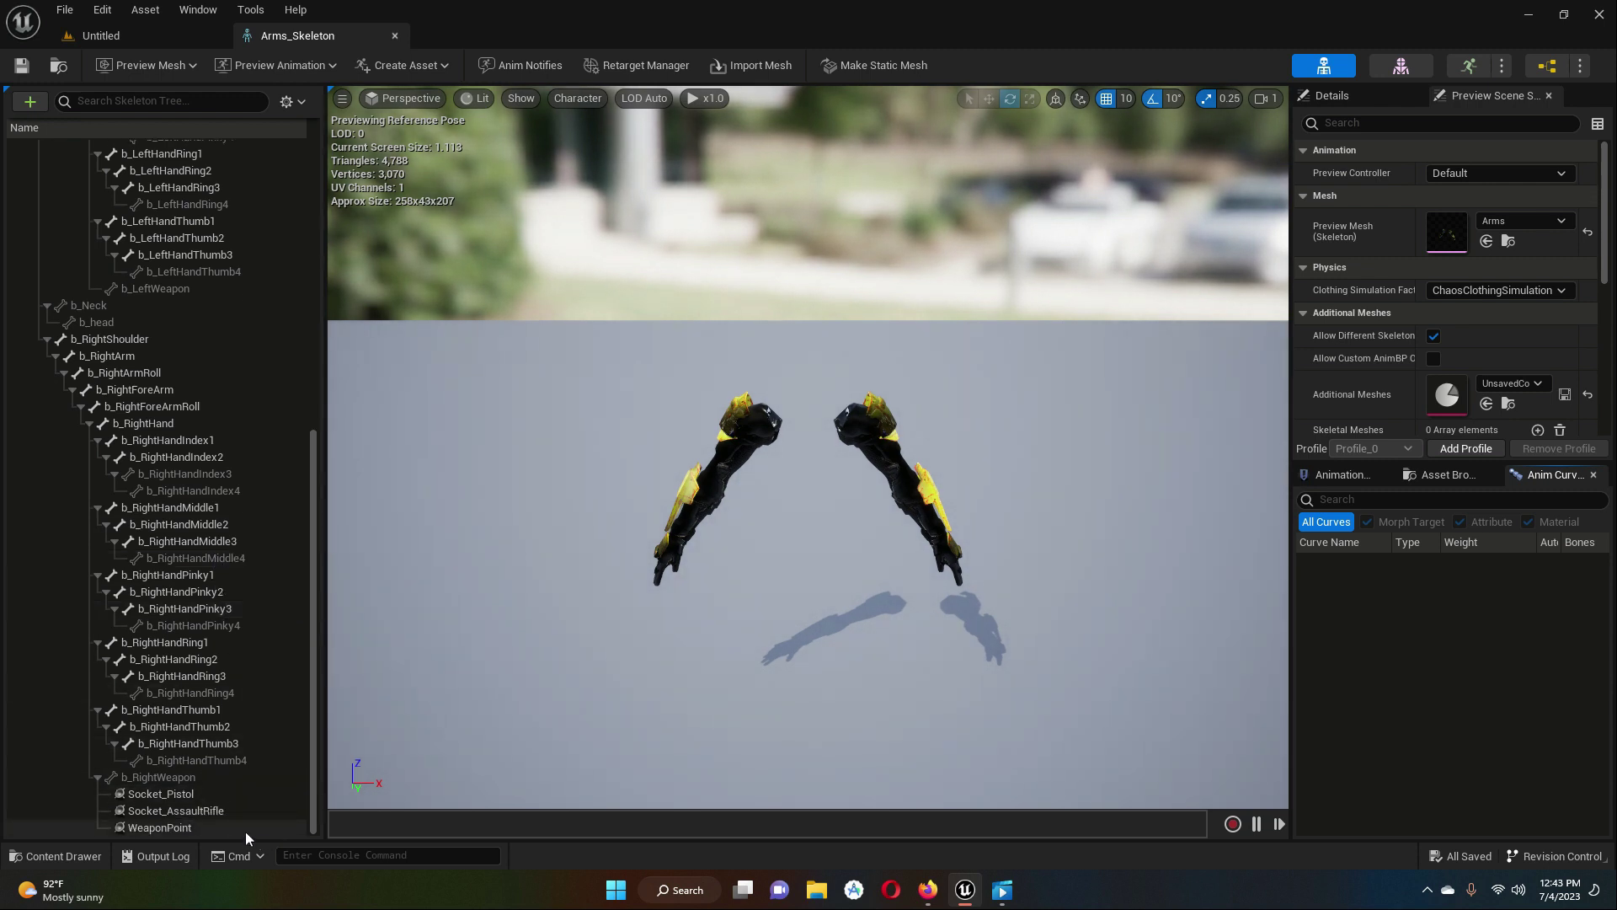
click(190, 814)
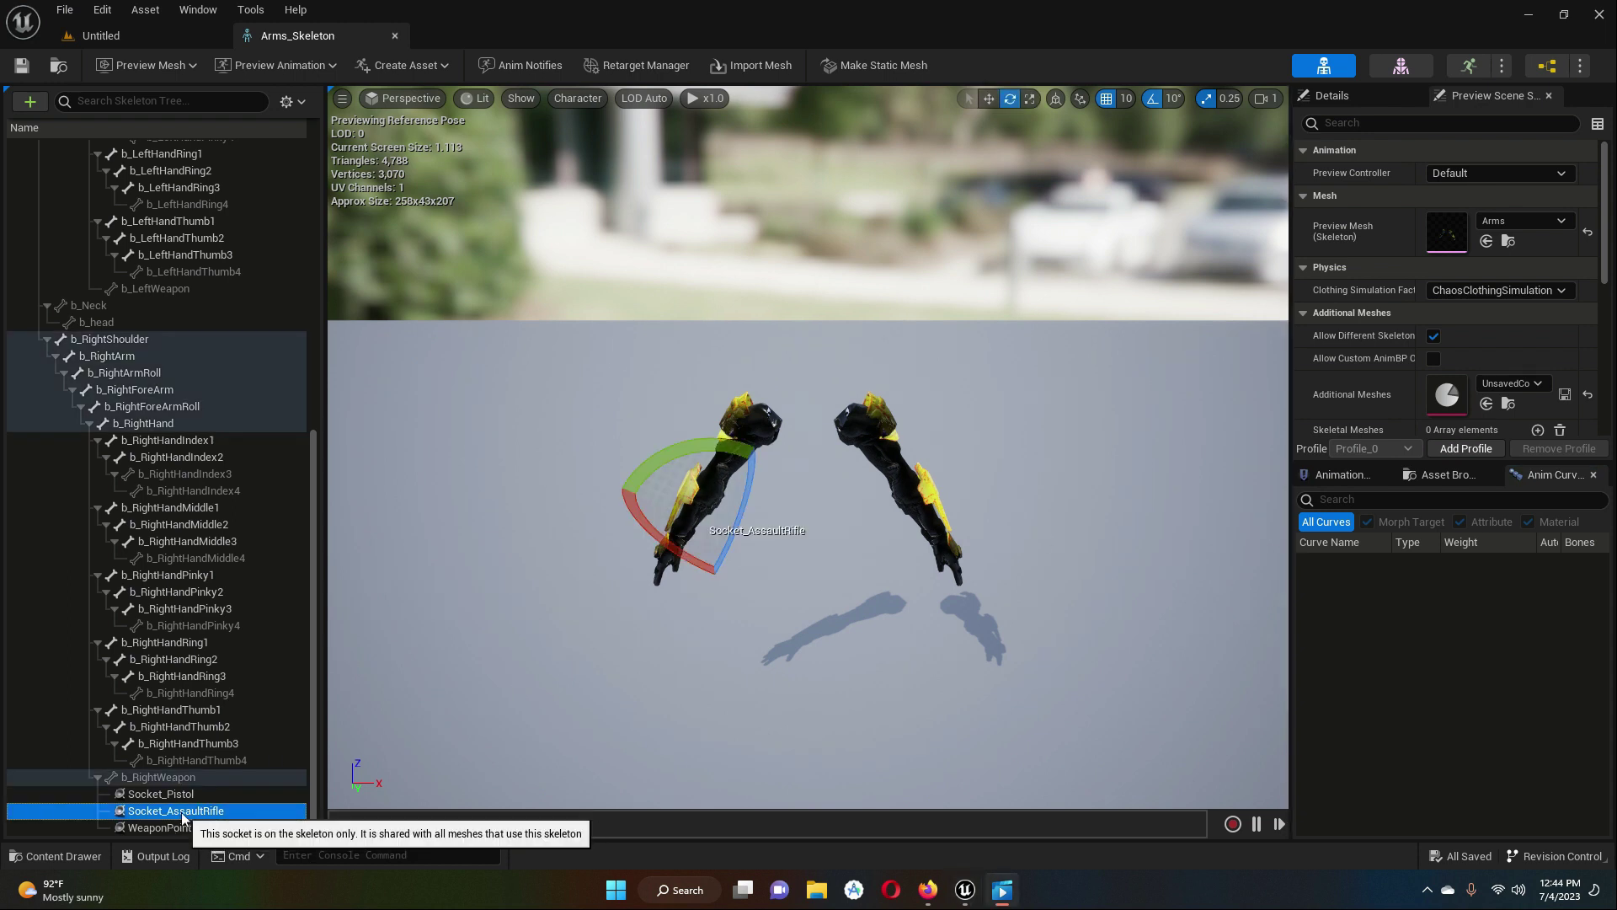
click(1408, 98)
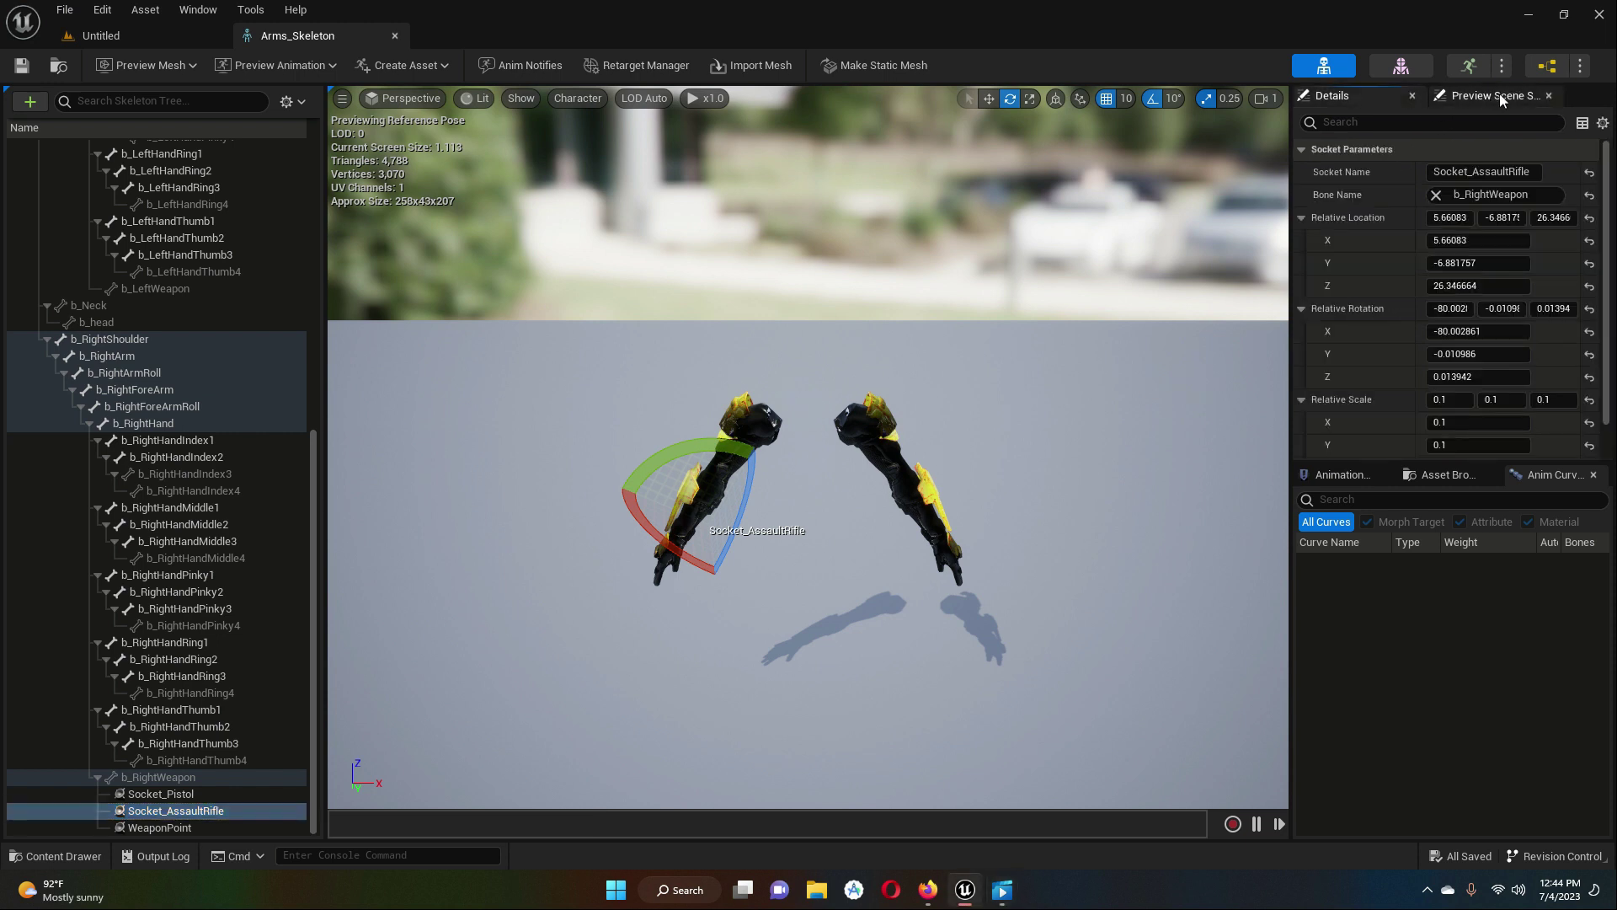
- Set the preview controller to Use Specific Animation and assign FPP_RifleIdle as the preview animation
click(1484, 94)
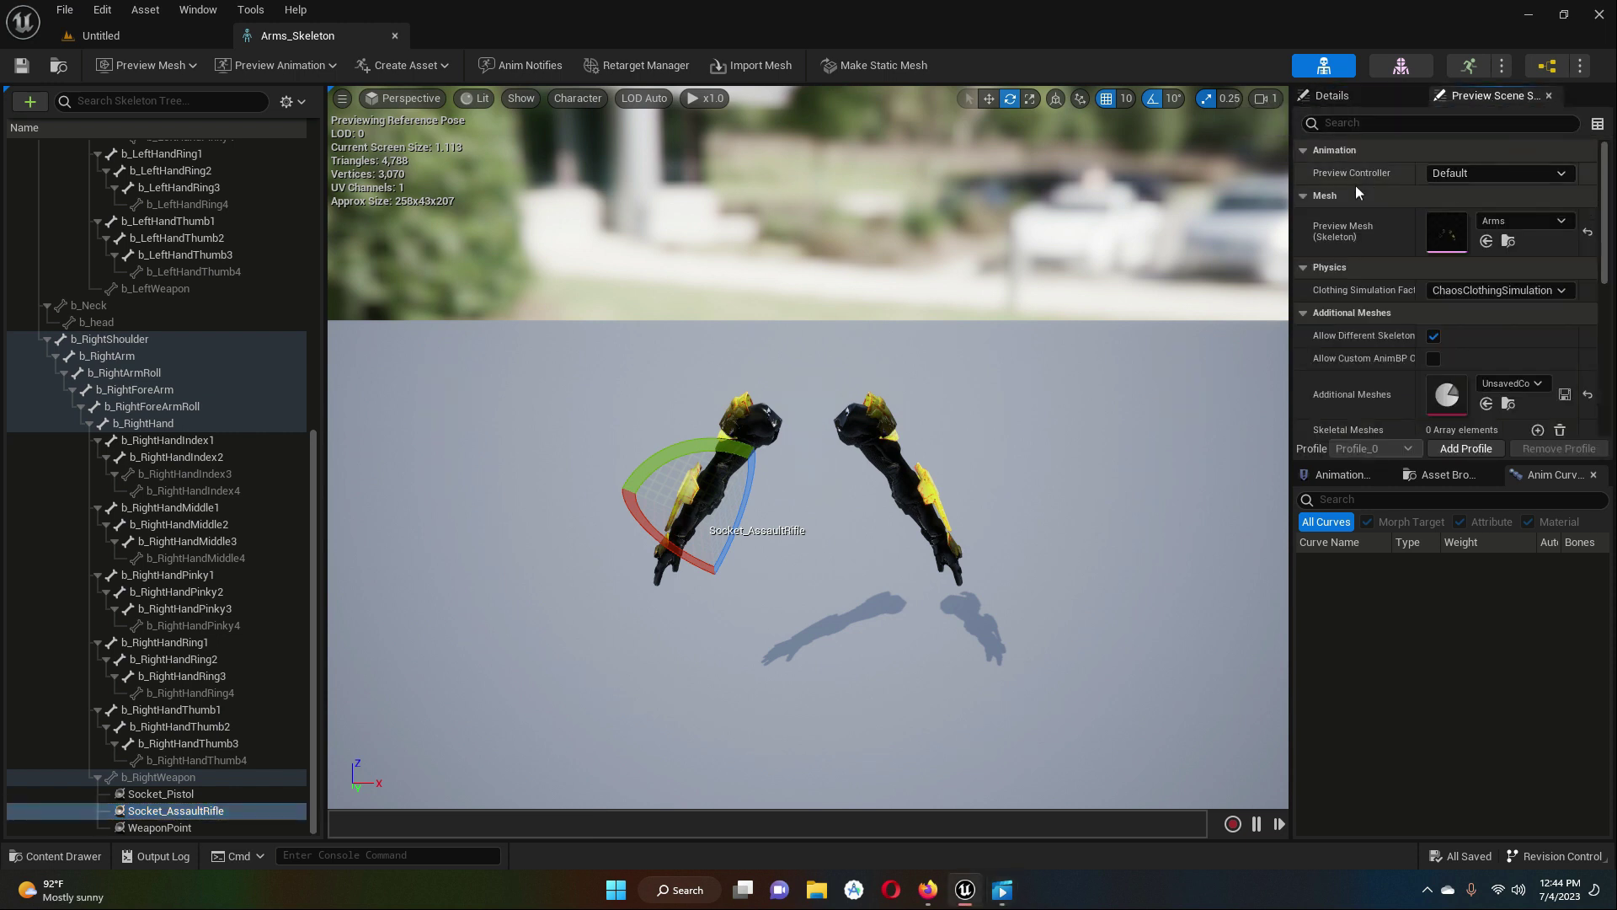
click(1493, 174)
click(1494, 226)
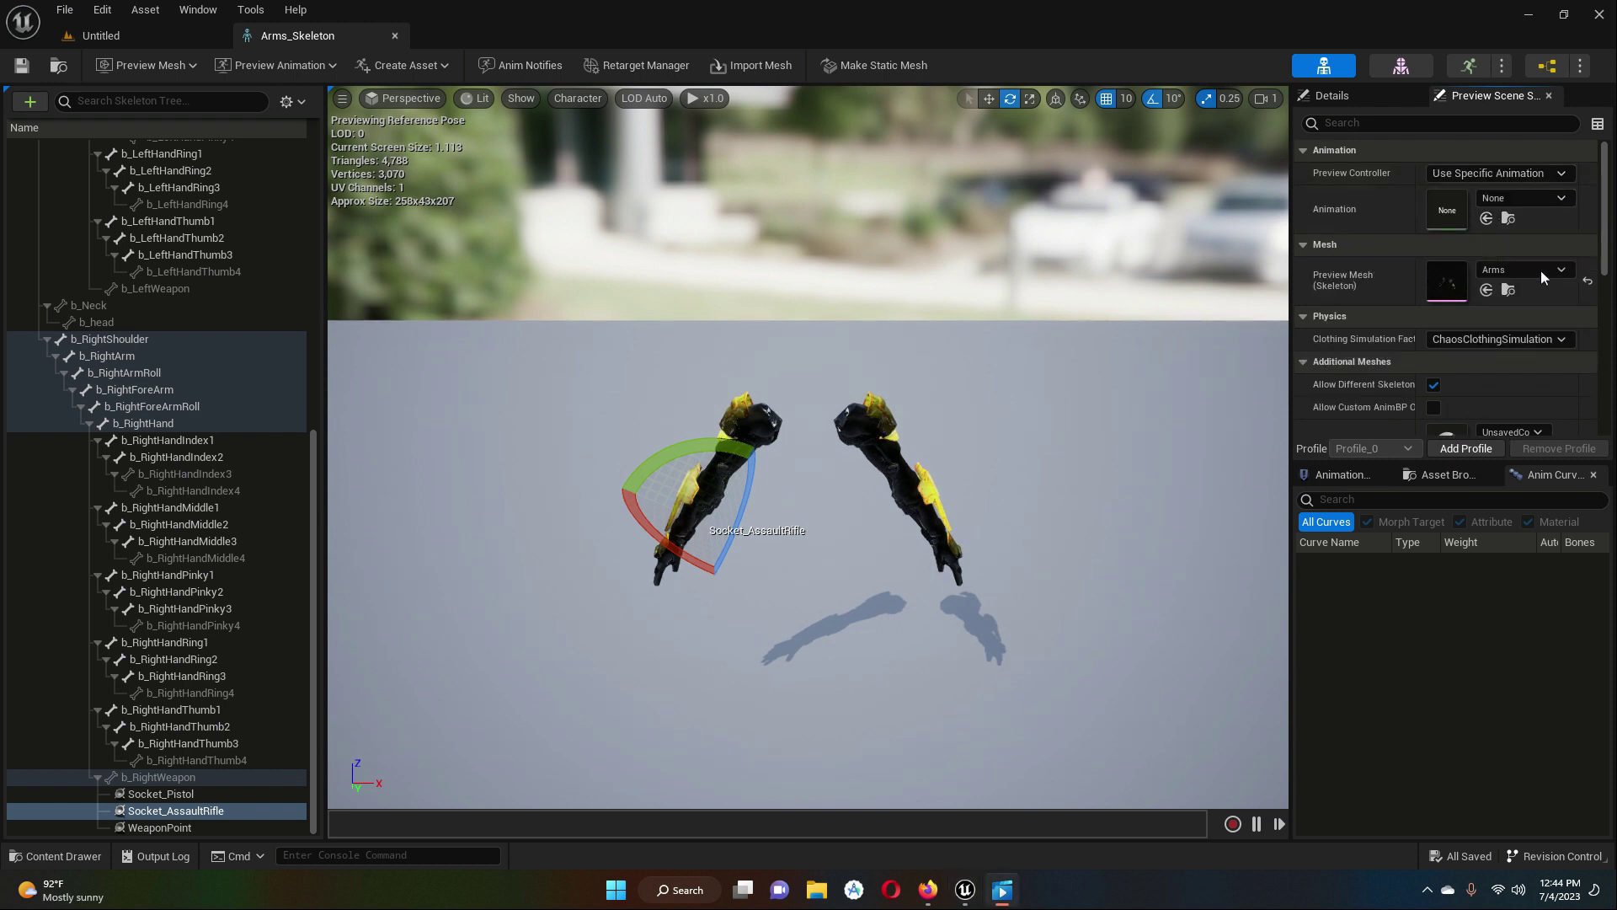
click(1539, 201)
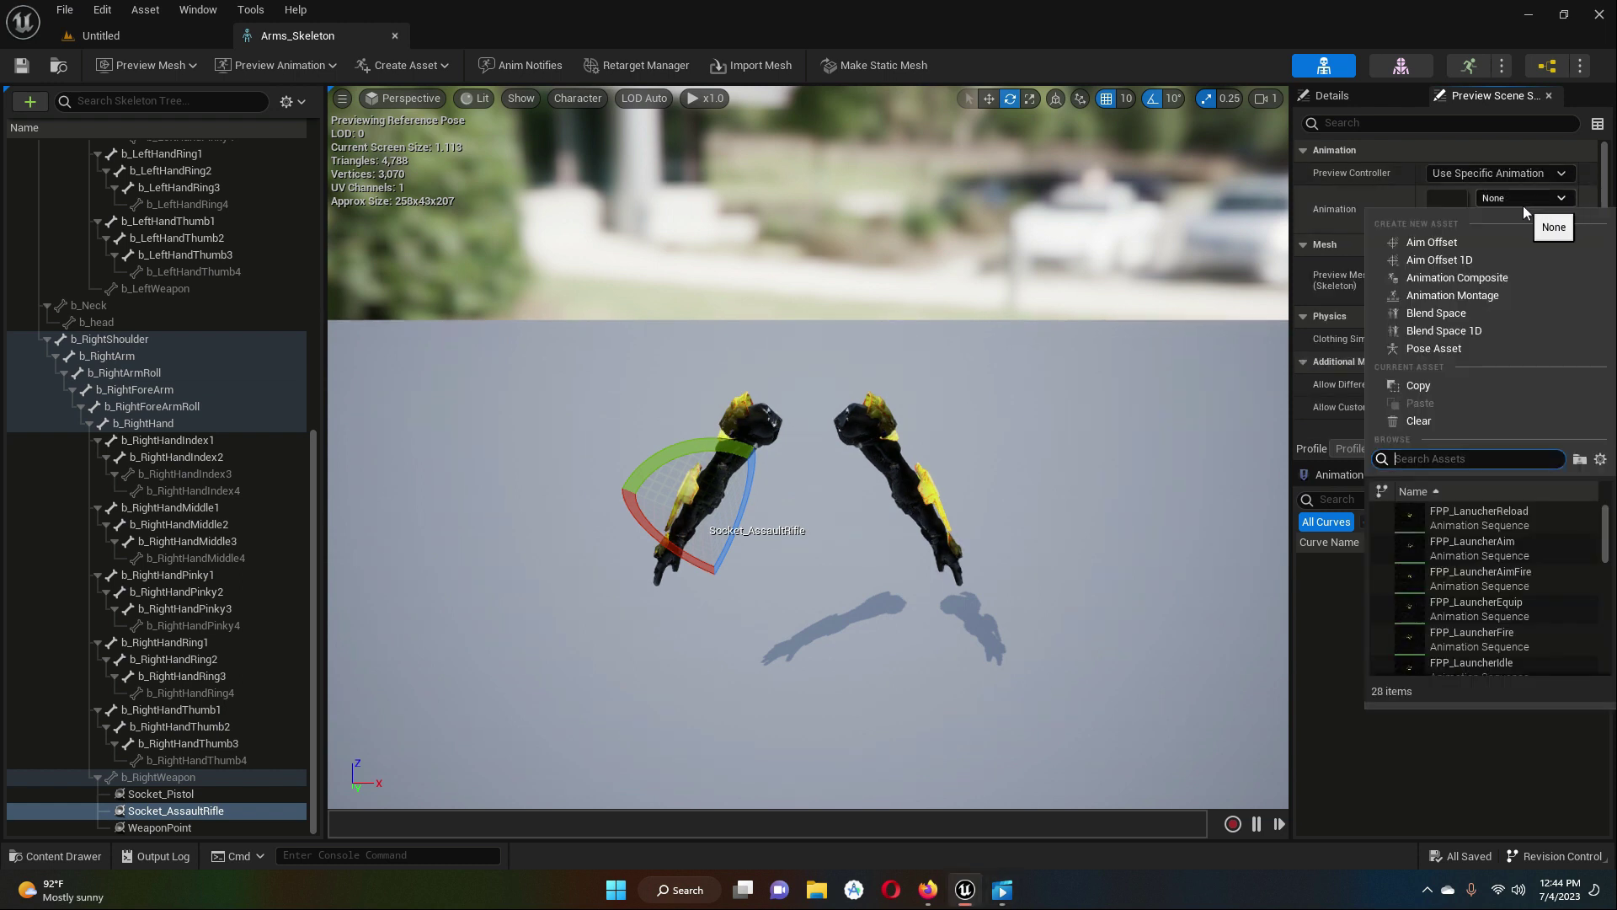
text(rifle)
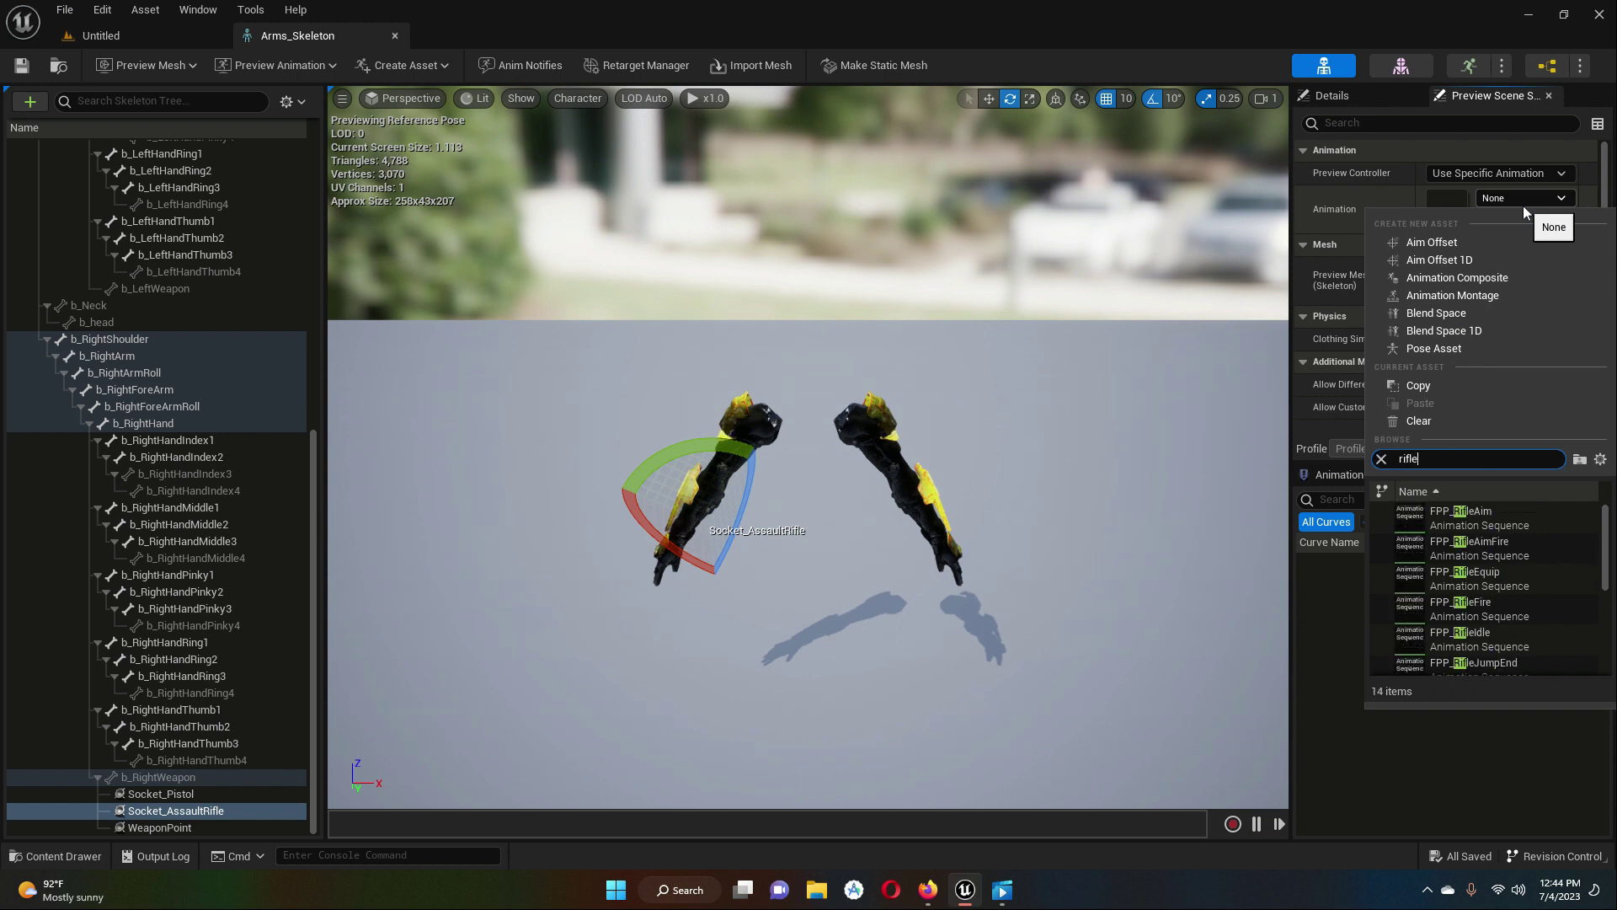
text(id)
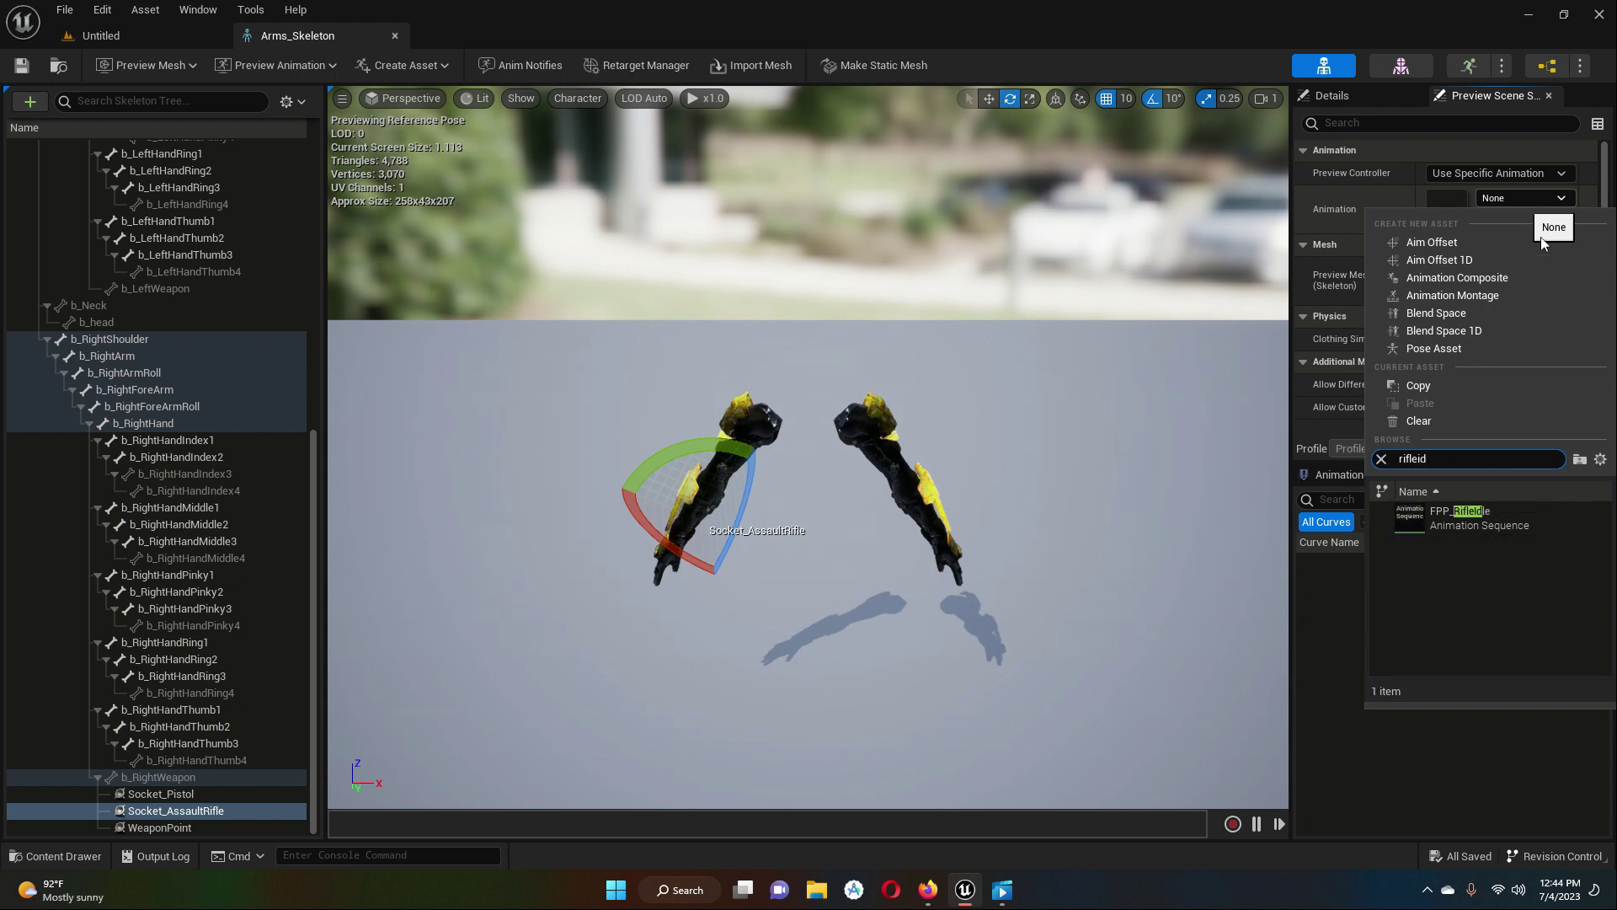
click(1529, 513)
right_drag(959, 536, 1029, 547)
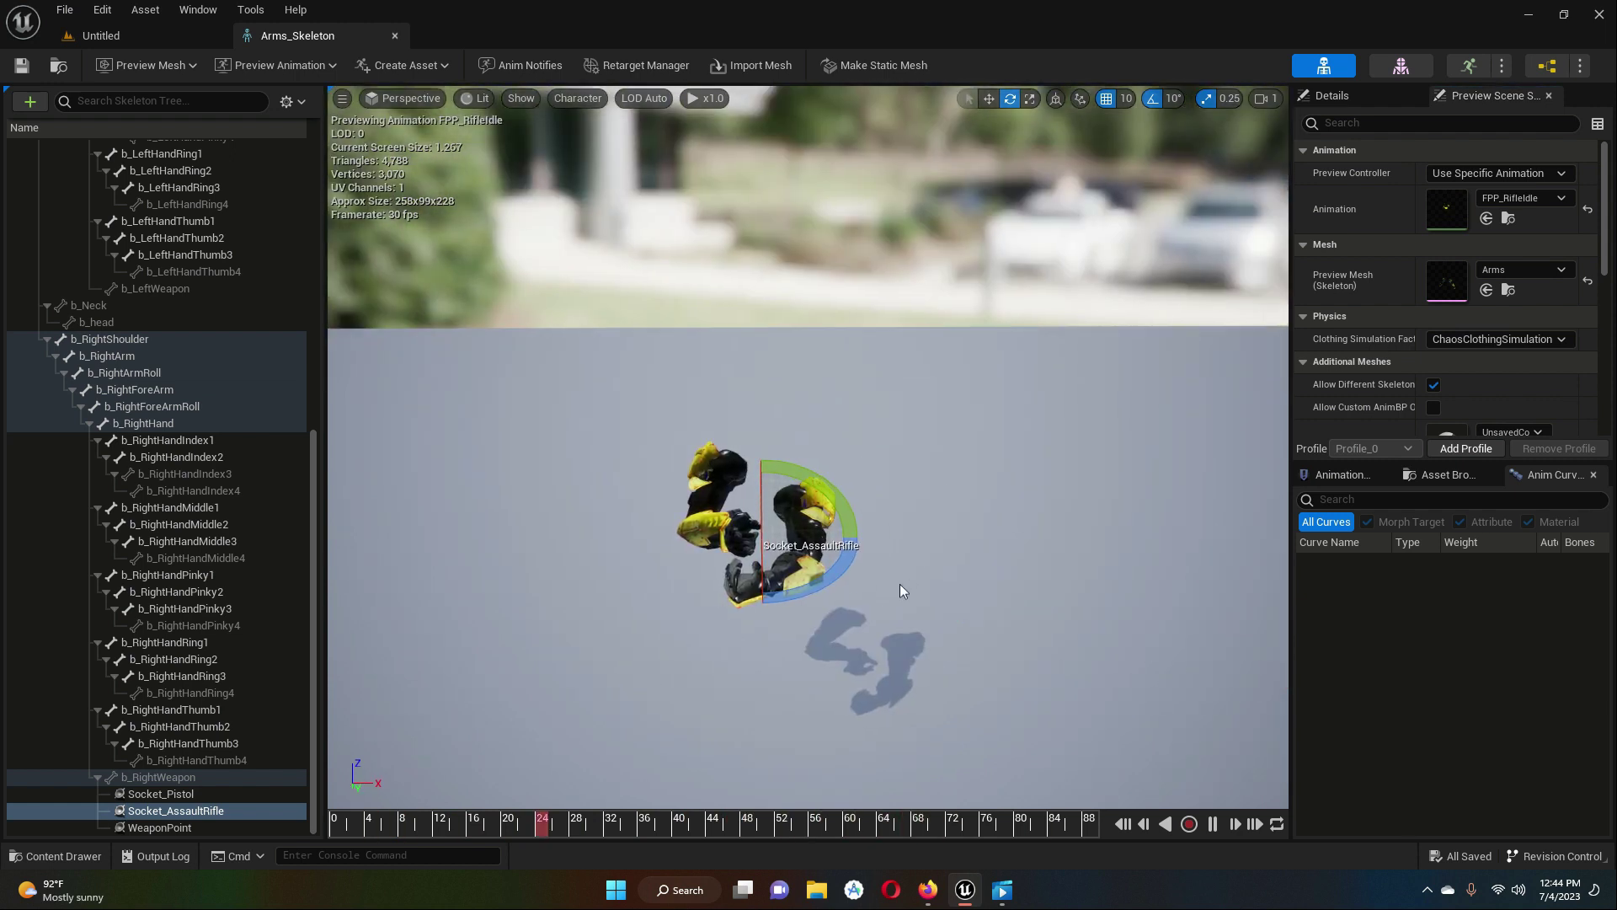
key(w)
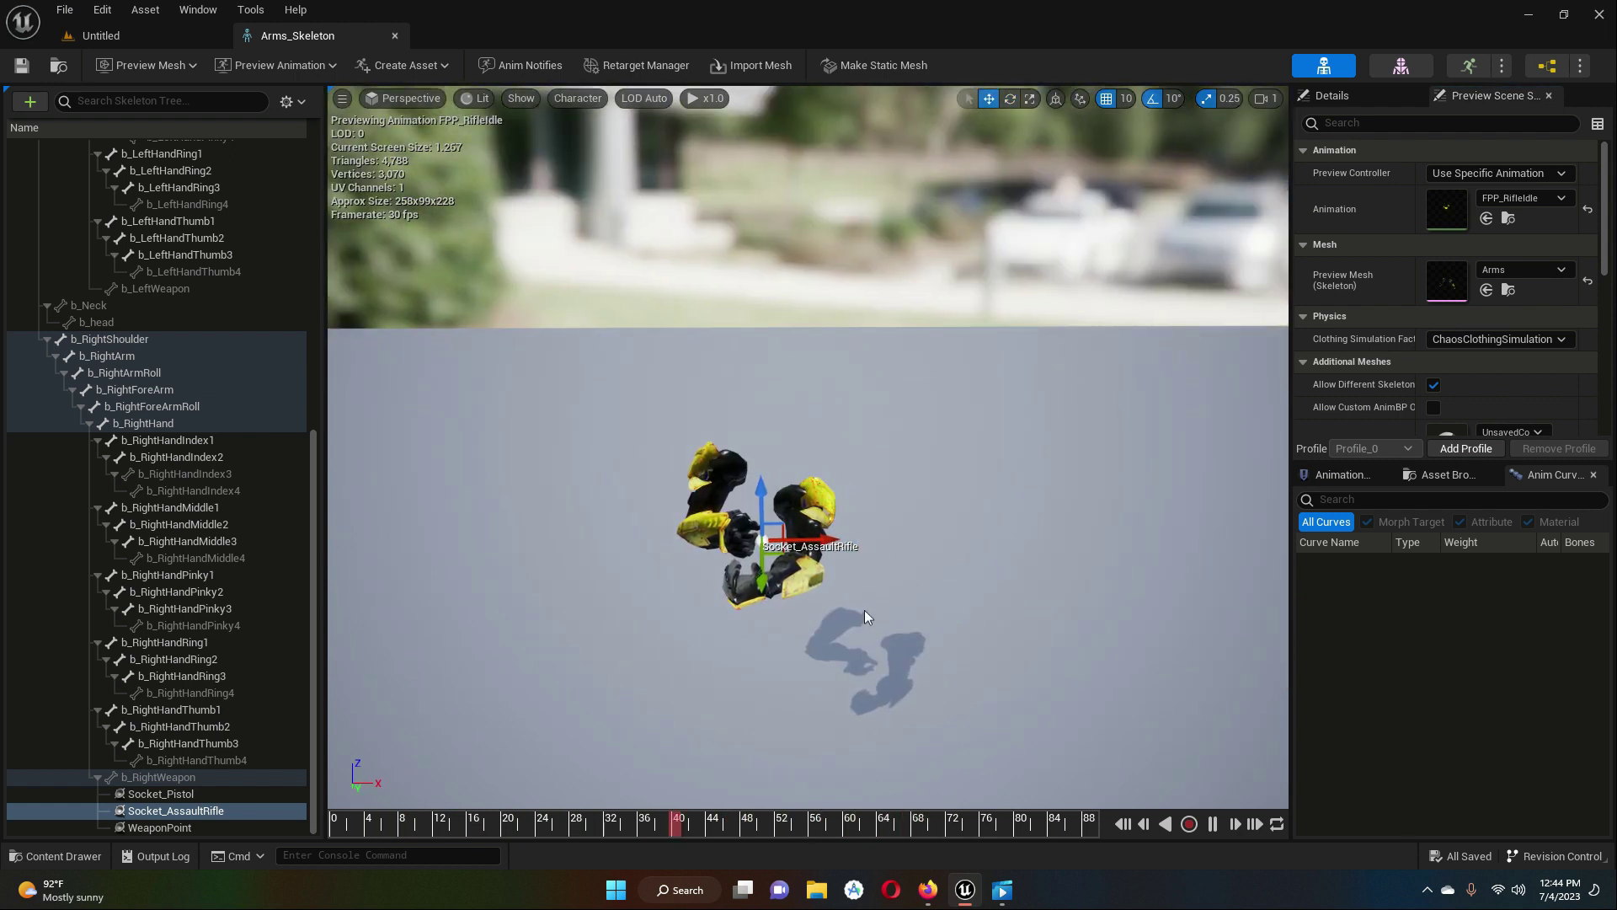
click(887, 546)
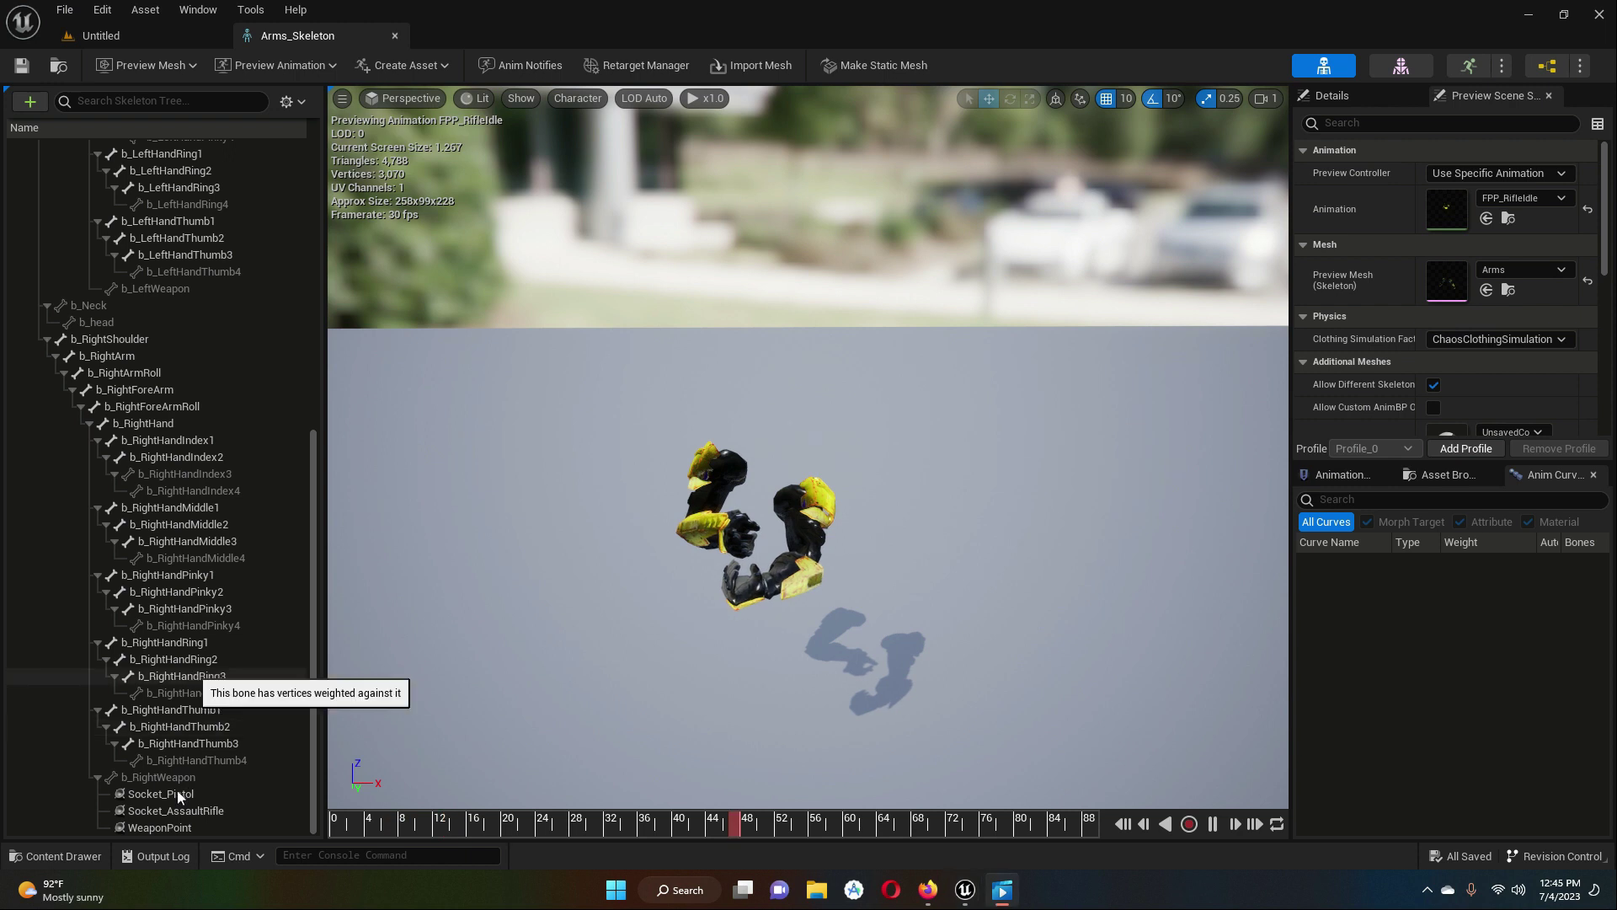
- Attach the Object_2 static mesh to the Socket_AssaultRifle socket as a preview asset
click(172, 812)
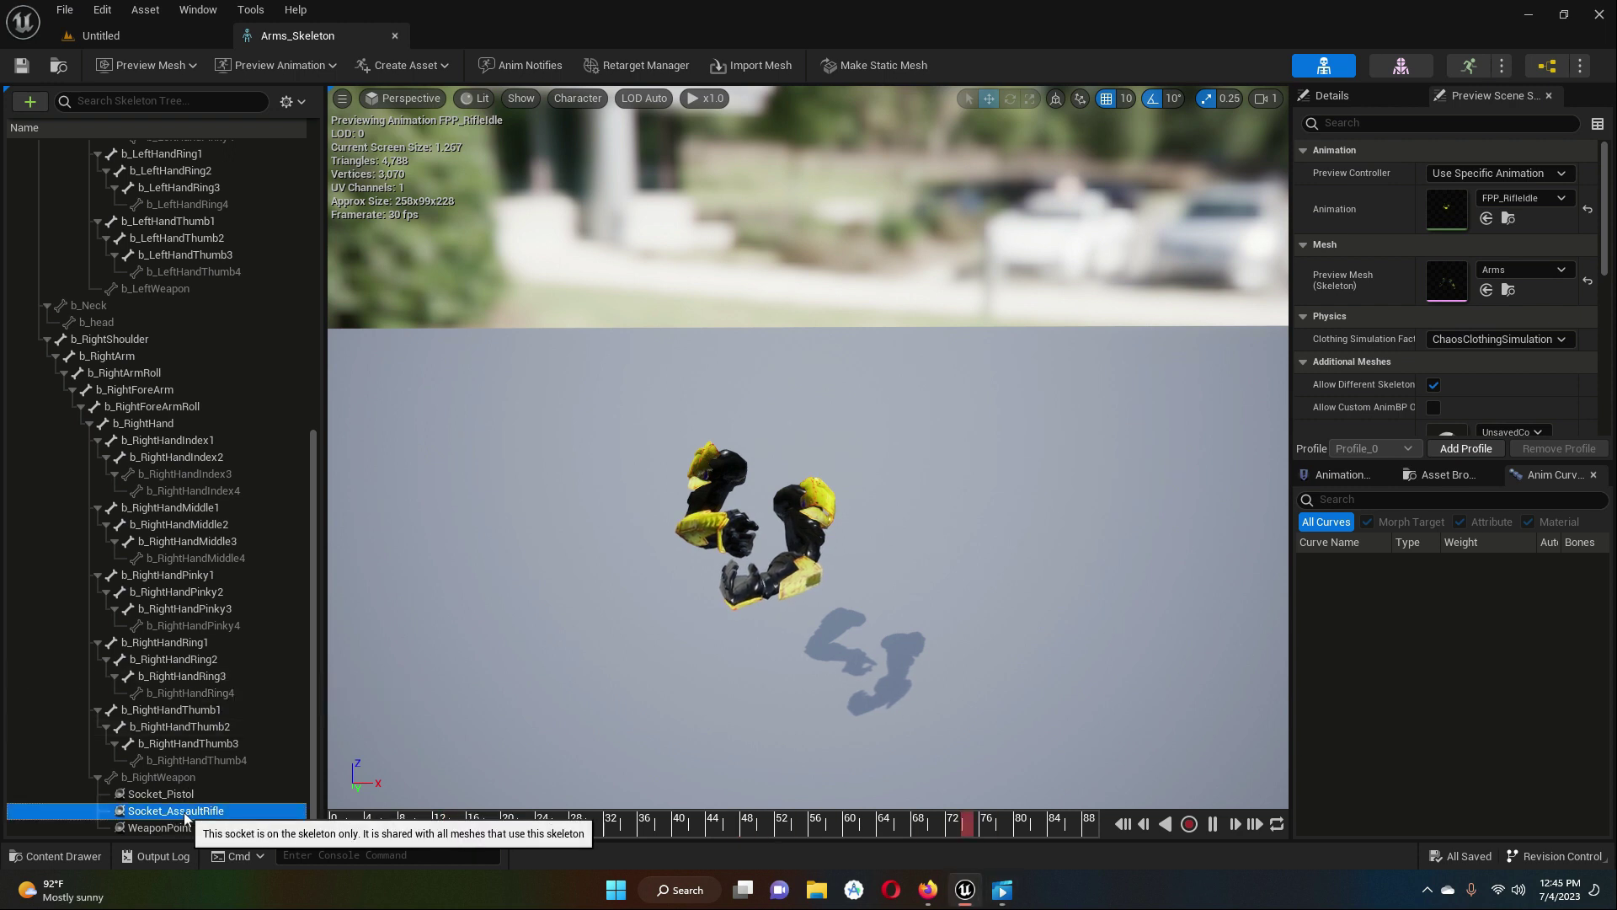
right_click(184, 816)
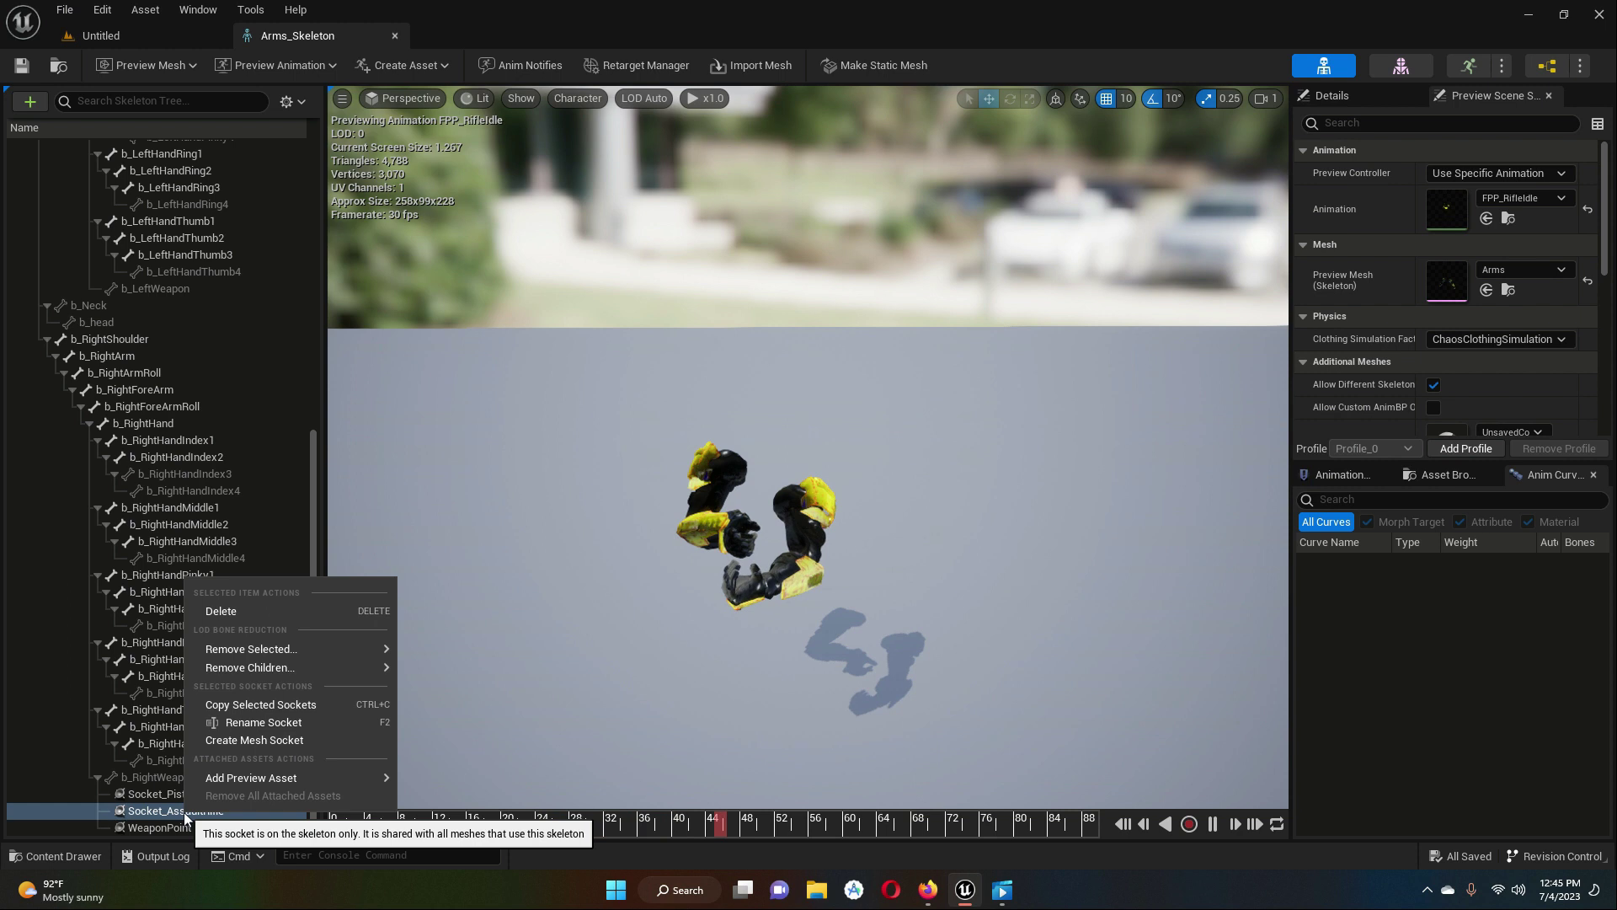
mouse_move(254, 782)
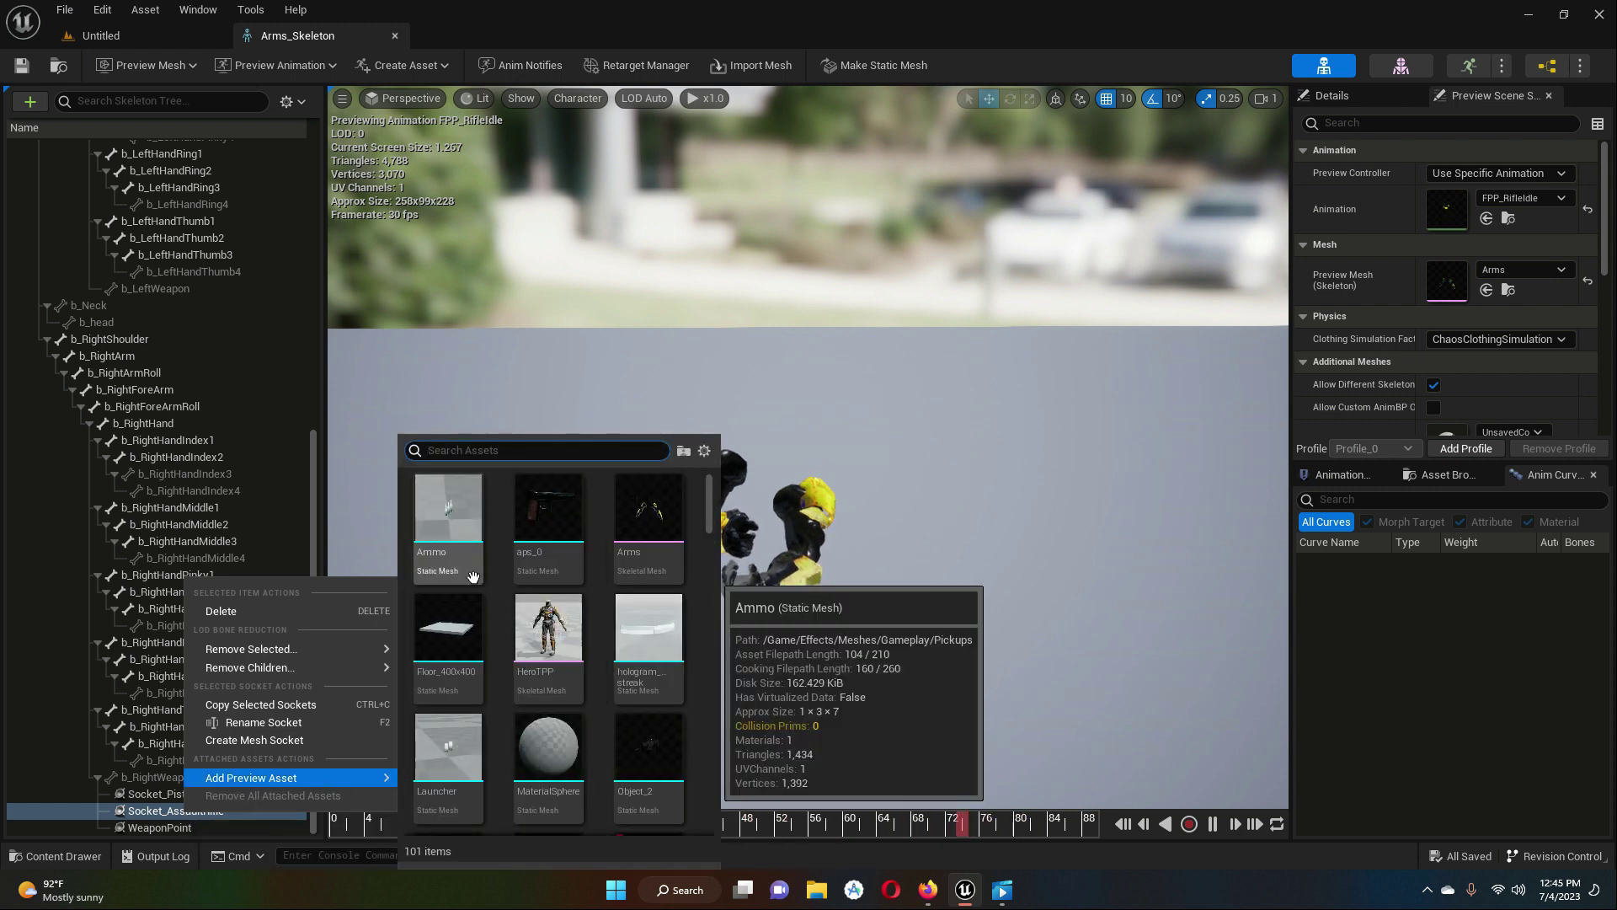
click(517, 459)
text(o)
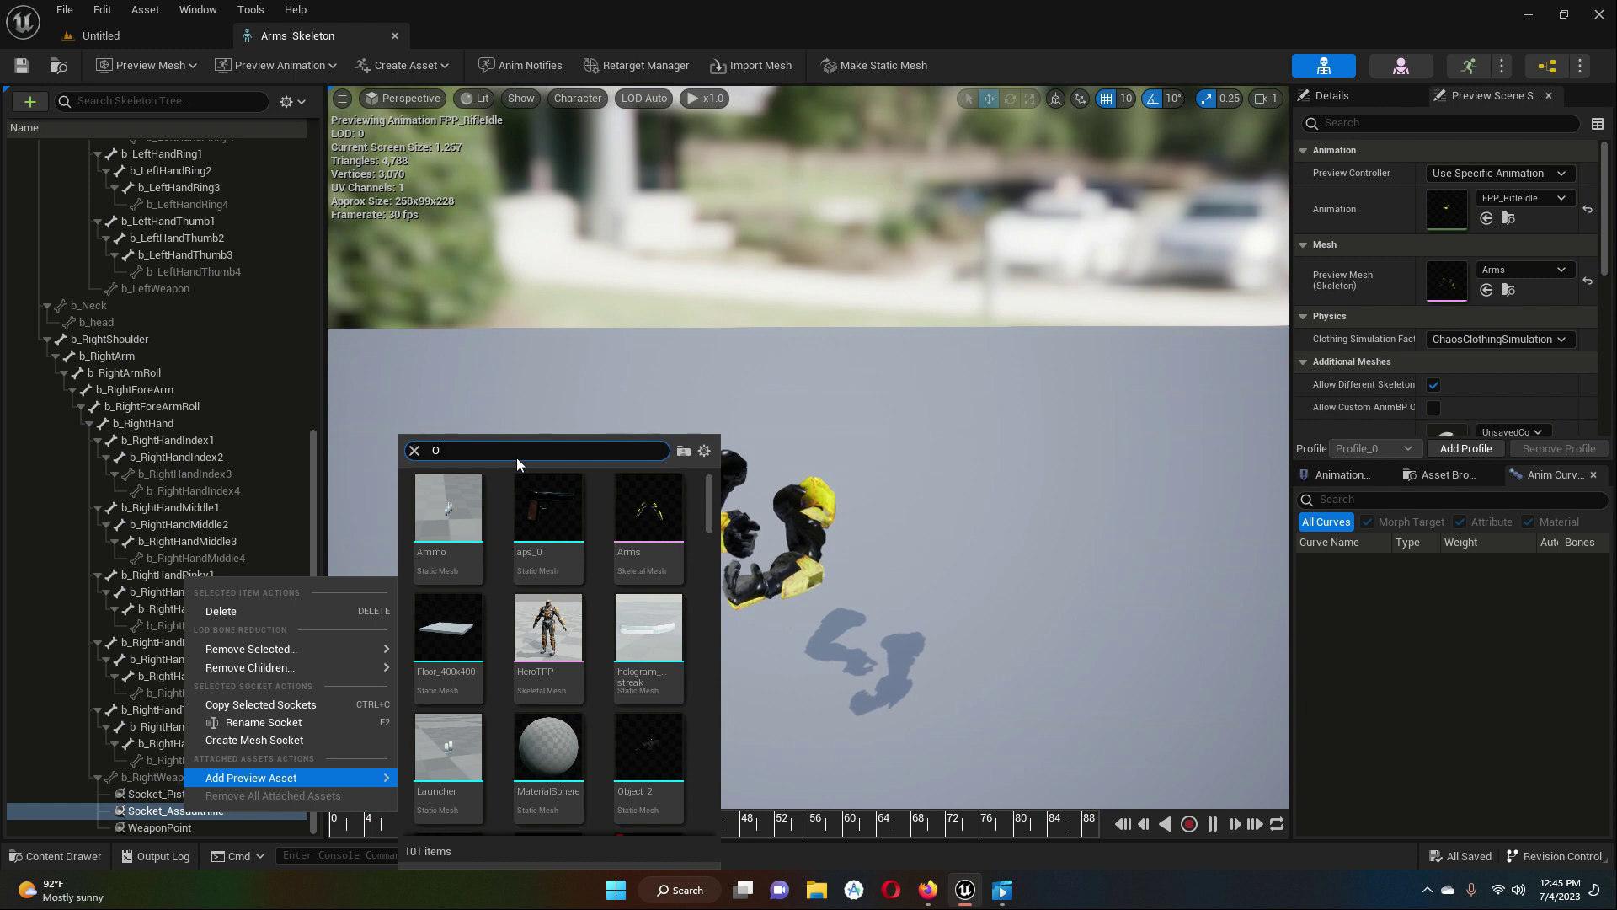
text(bject)
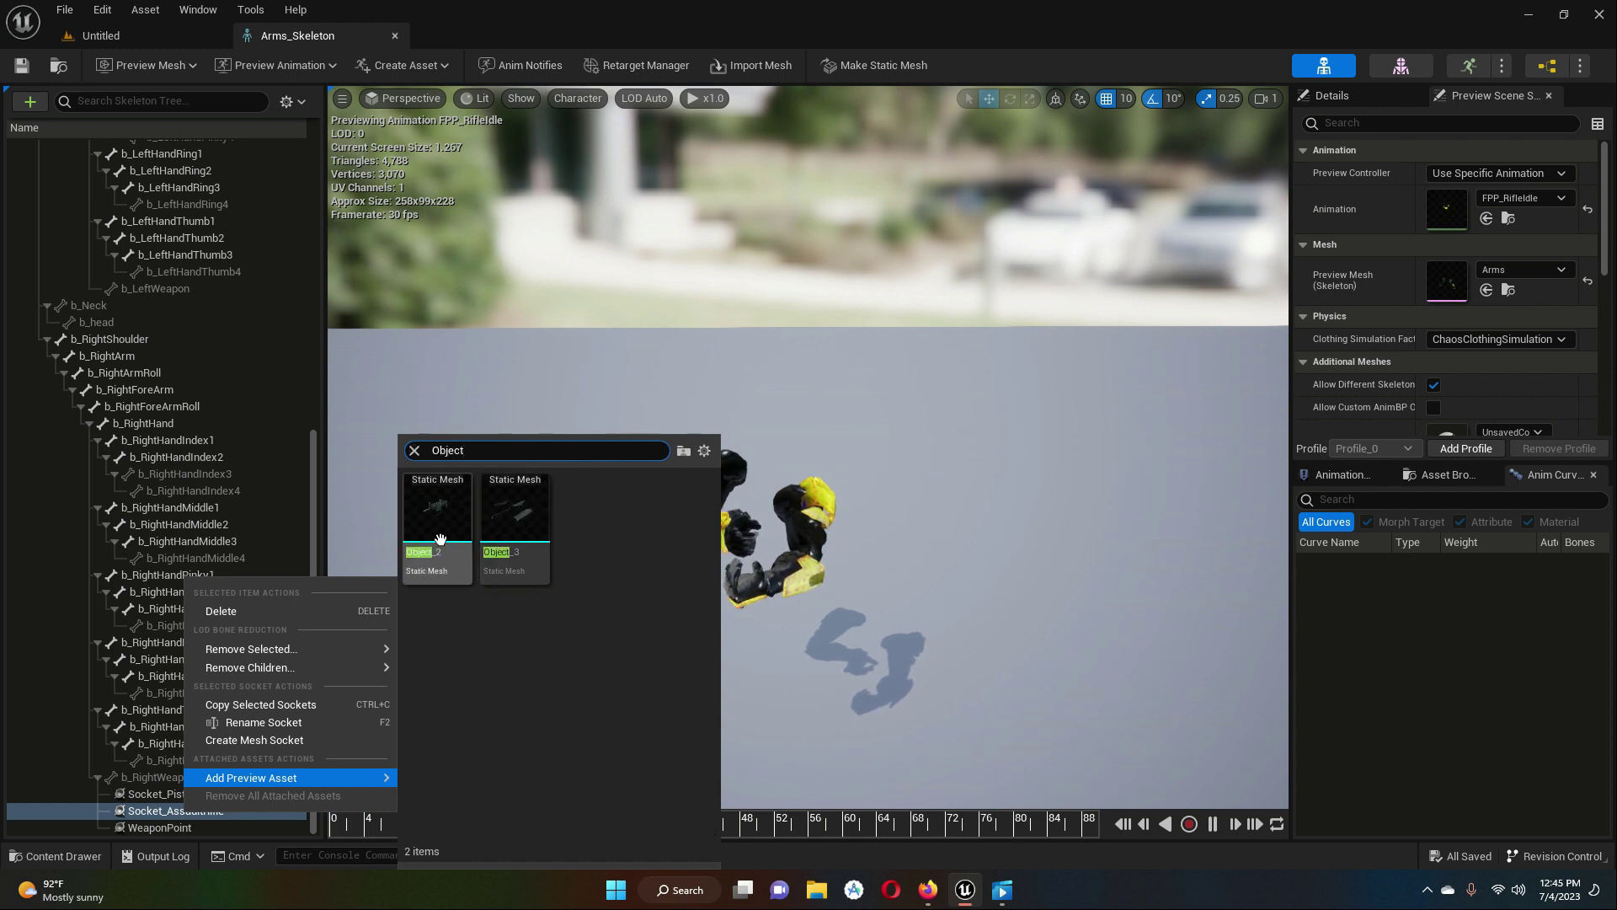
click(438, 522)
right_drag(922, 528, 916, 529)
right_drag(797, 544, 755, 534)
right_drag(1159, 295, 968, 278)
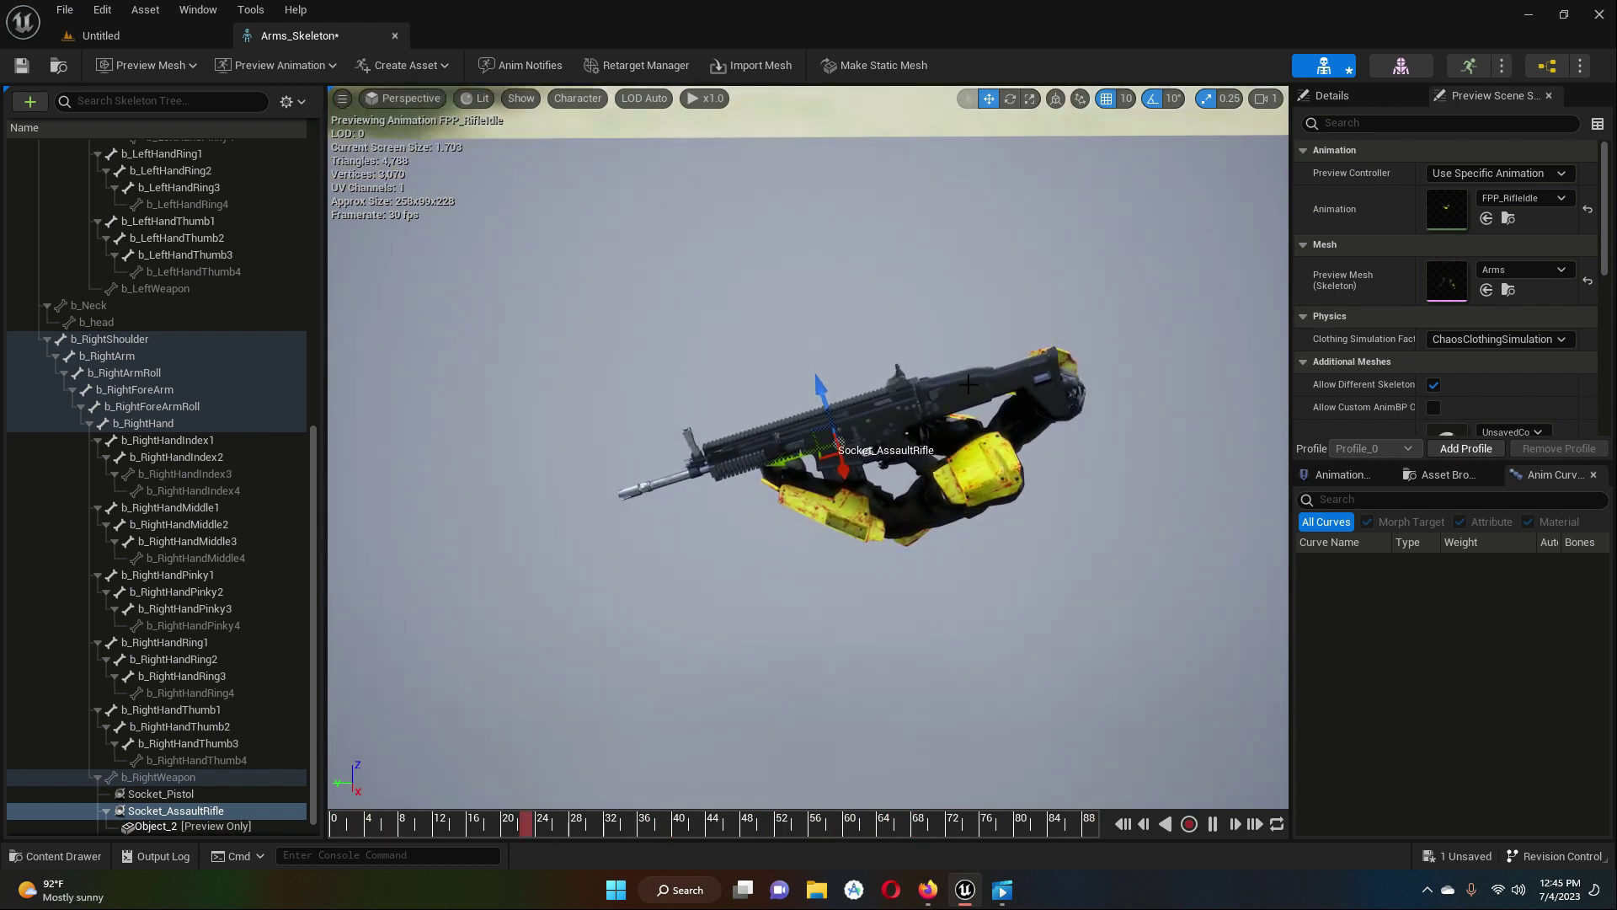
- Set the relative scale of the Socket_AssaultRifle socket to 0.06 on X, Y and Z
click(936, 385)
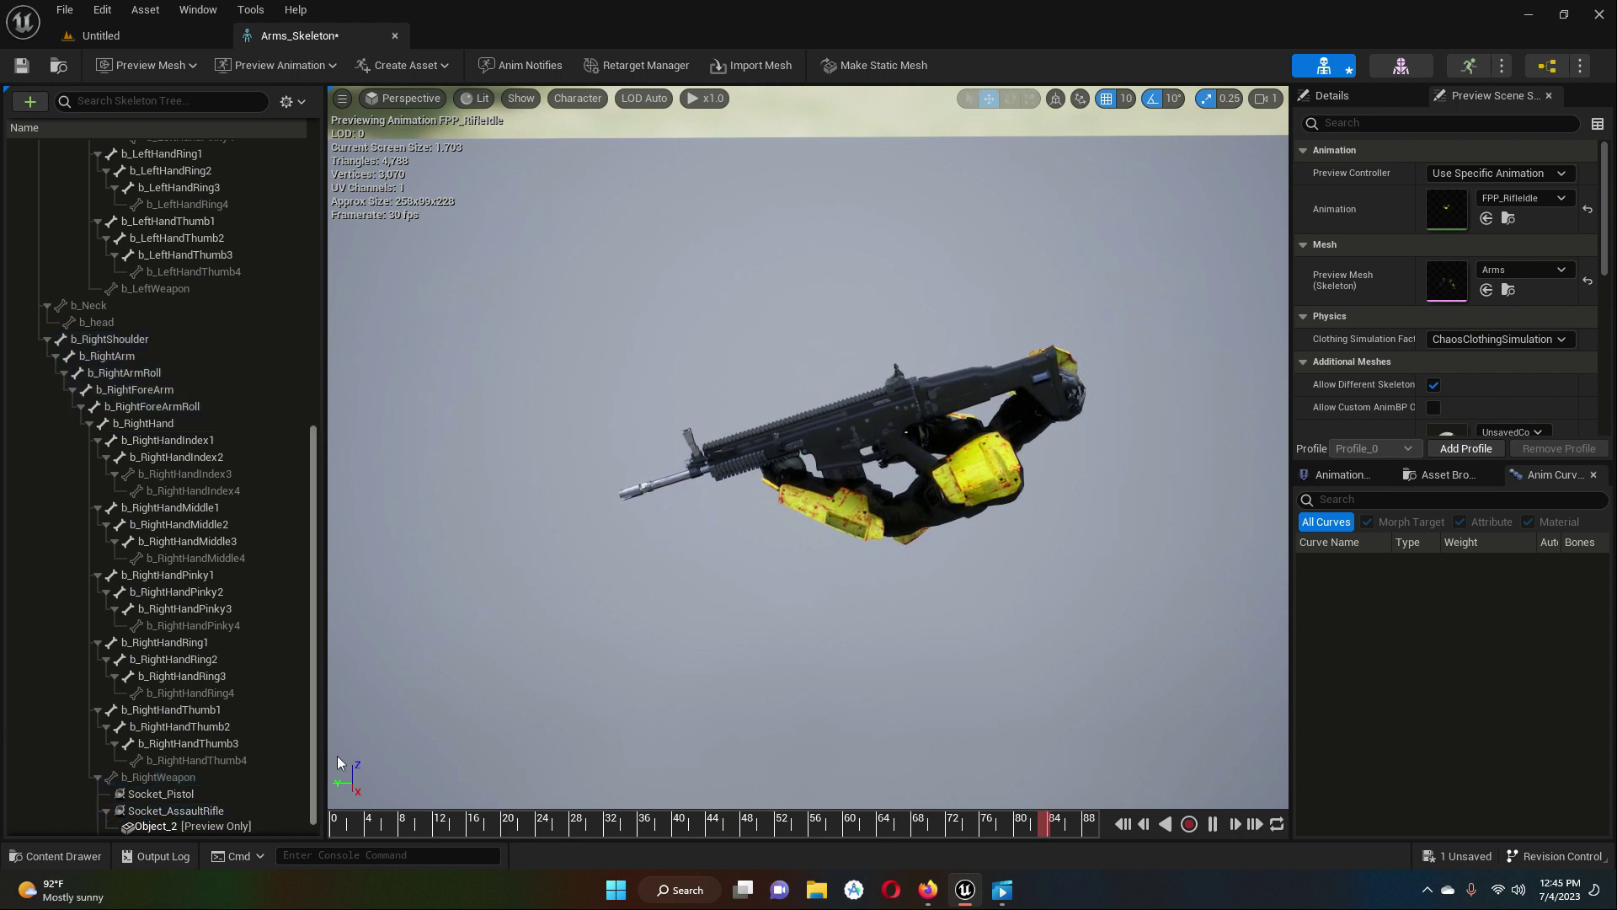
scroll(227, 788, down, 1)
click(169, 811)
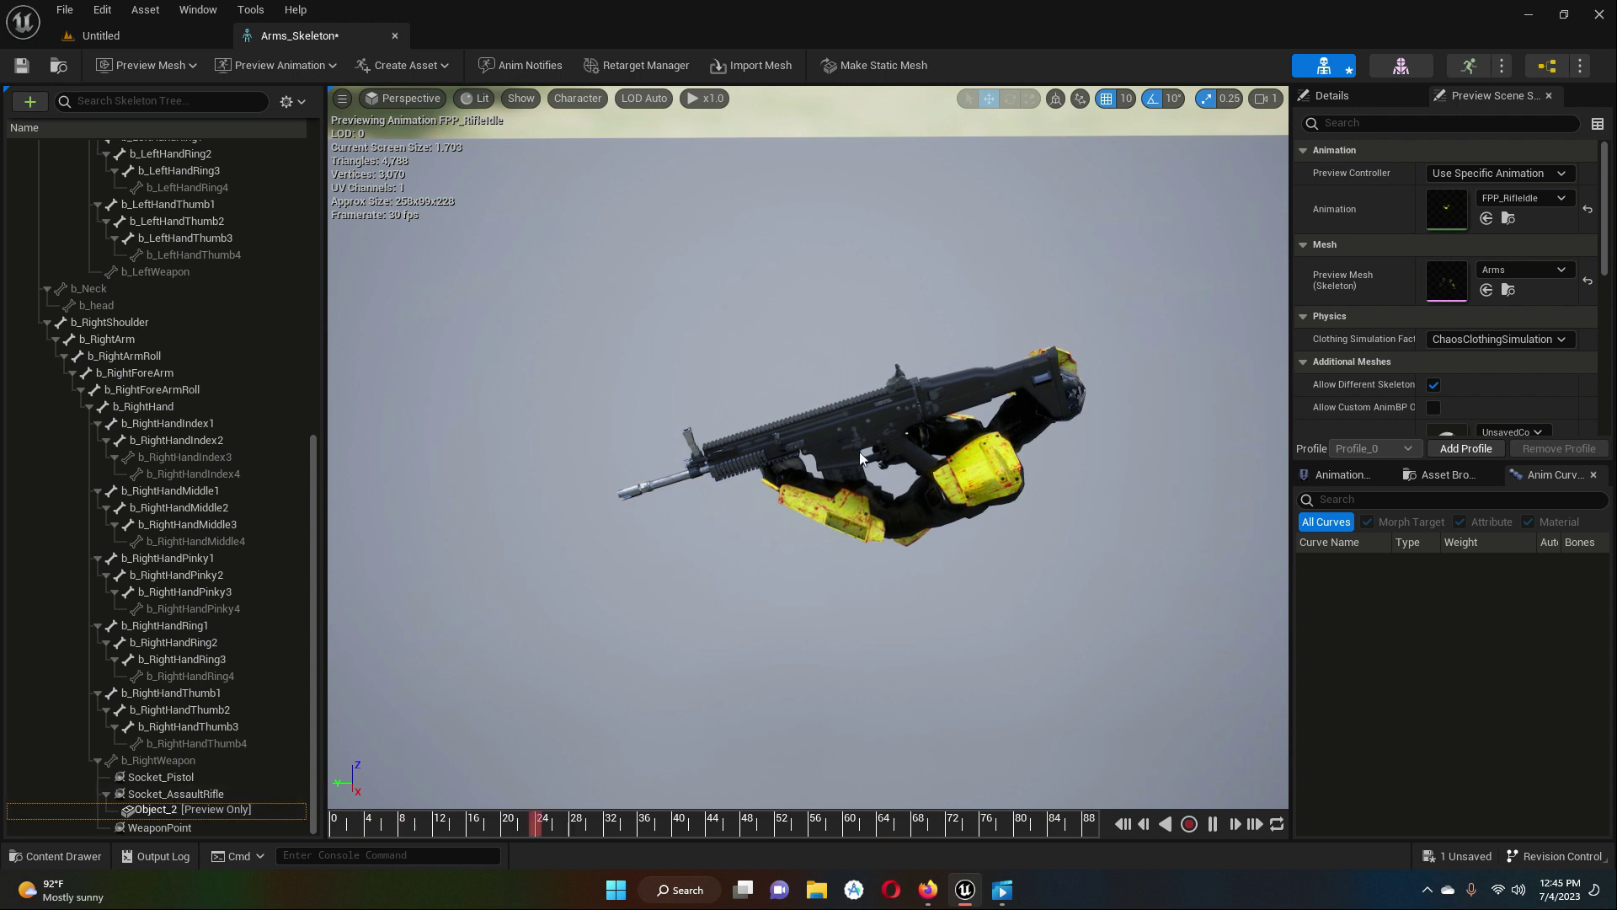
click(173, 795)
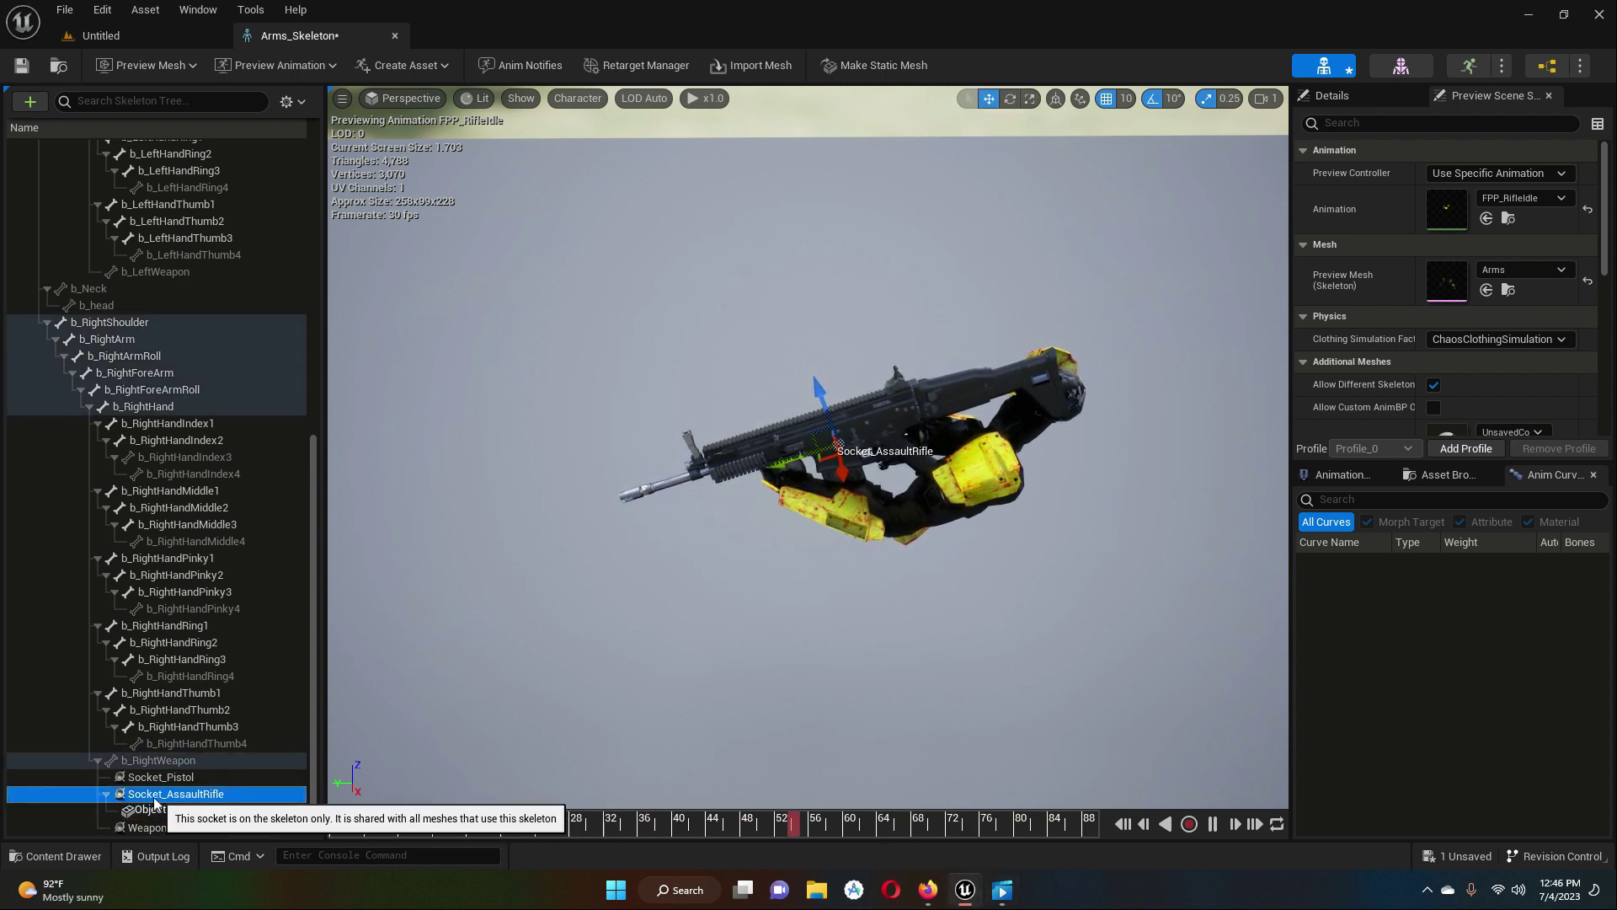
click(154, 798)
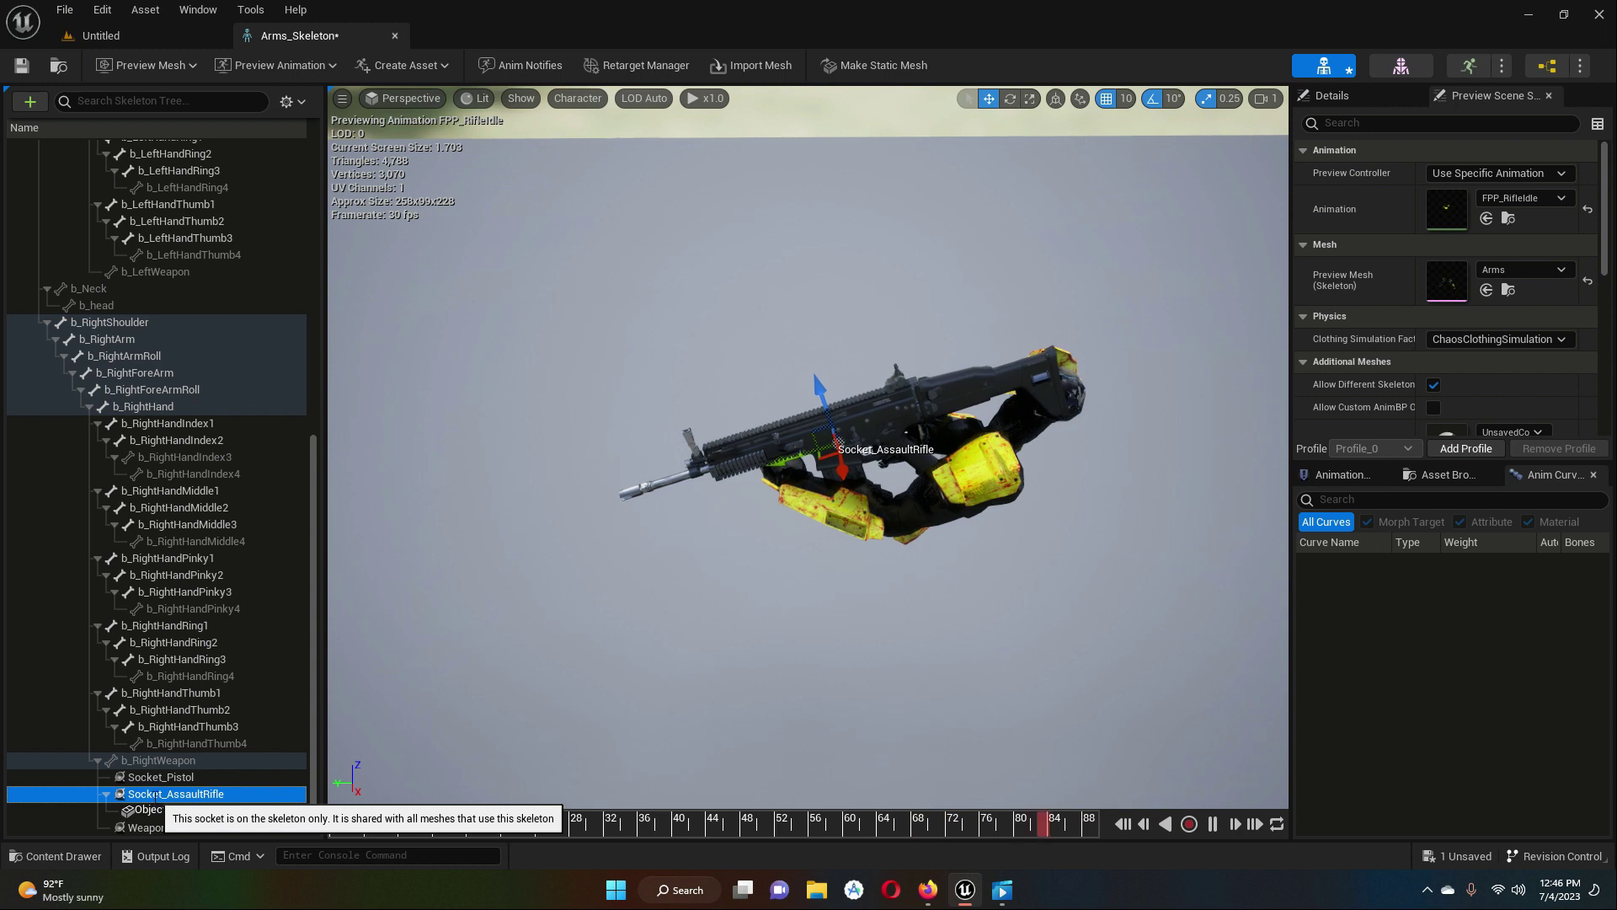
click(1363, 93)
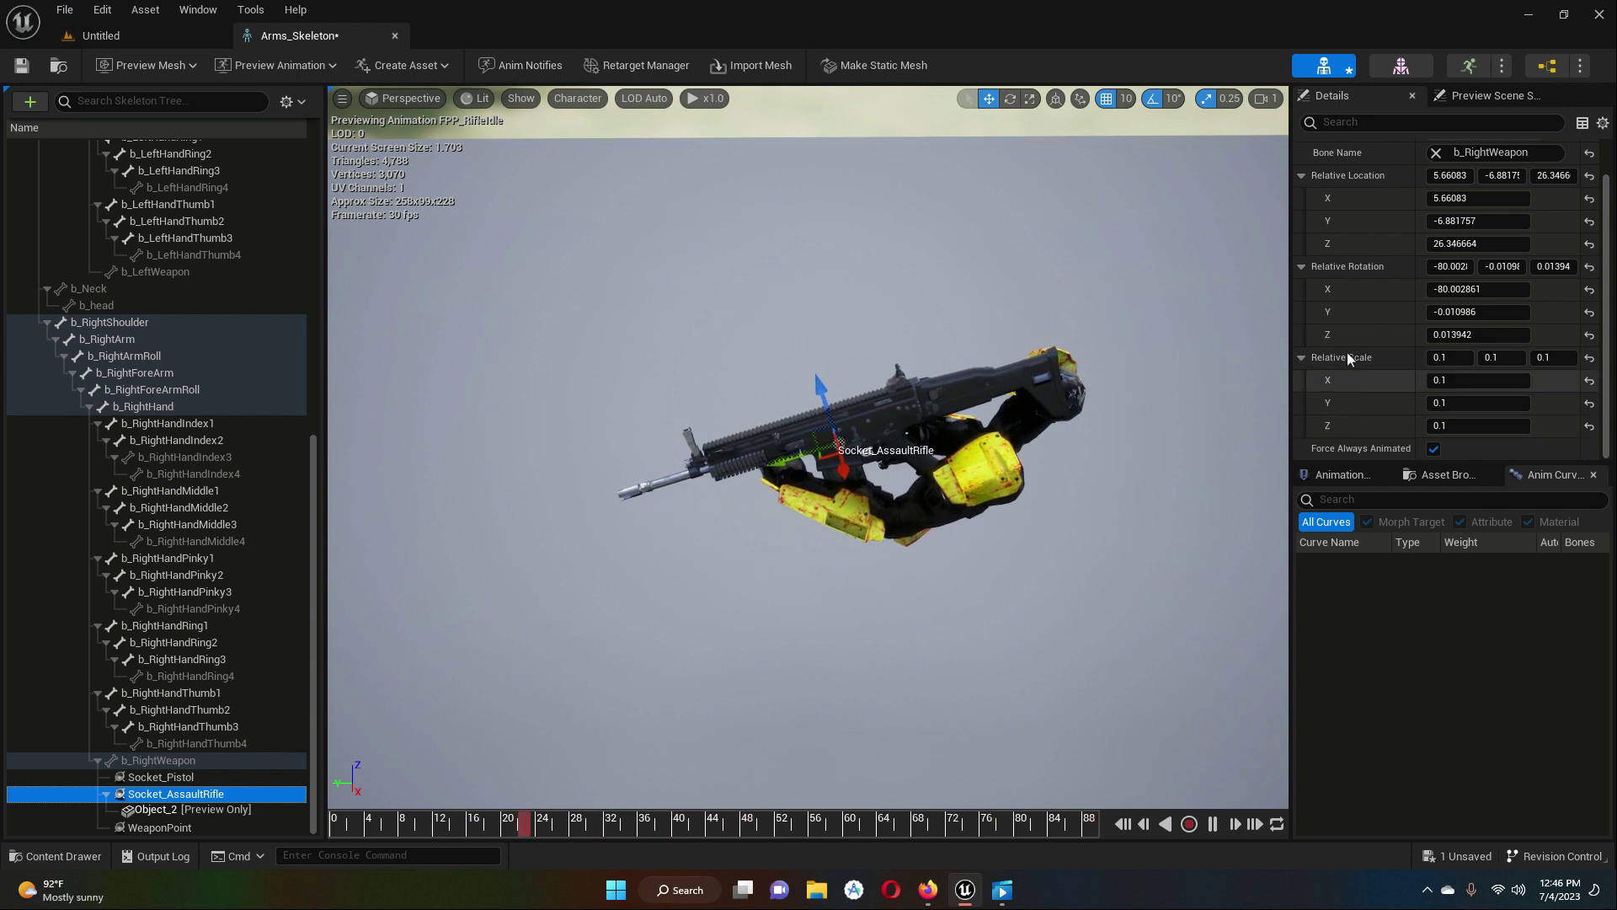
click(1466, 380)
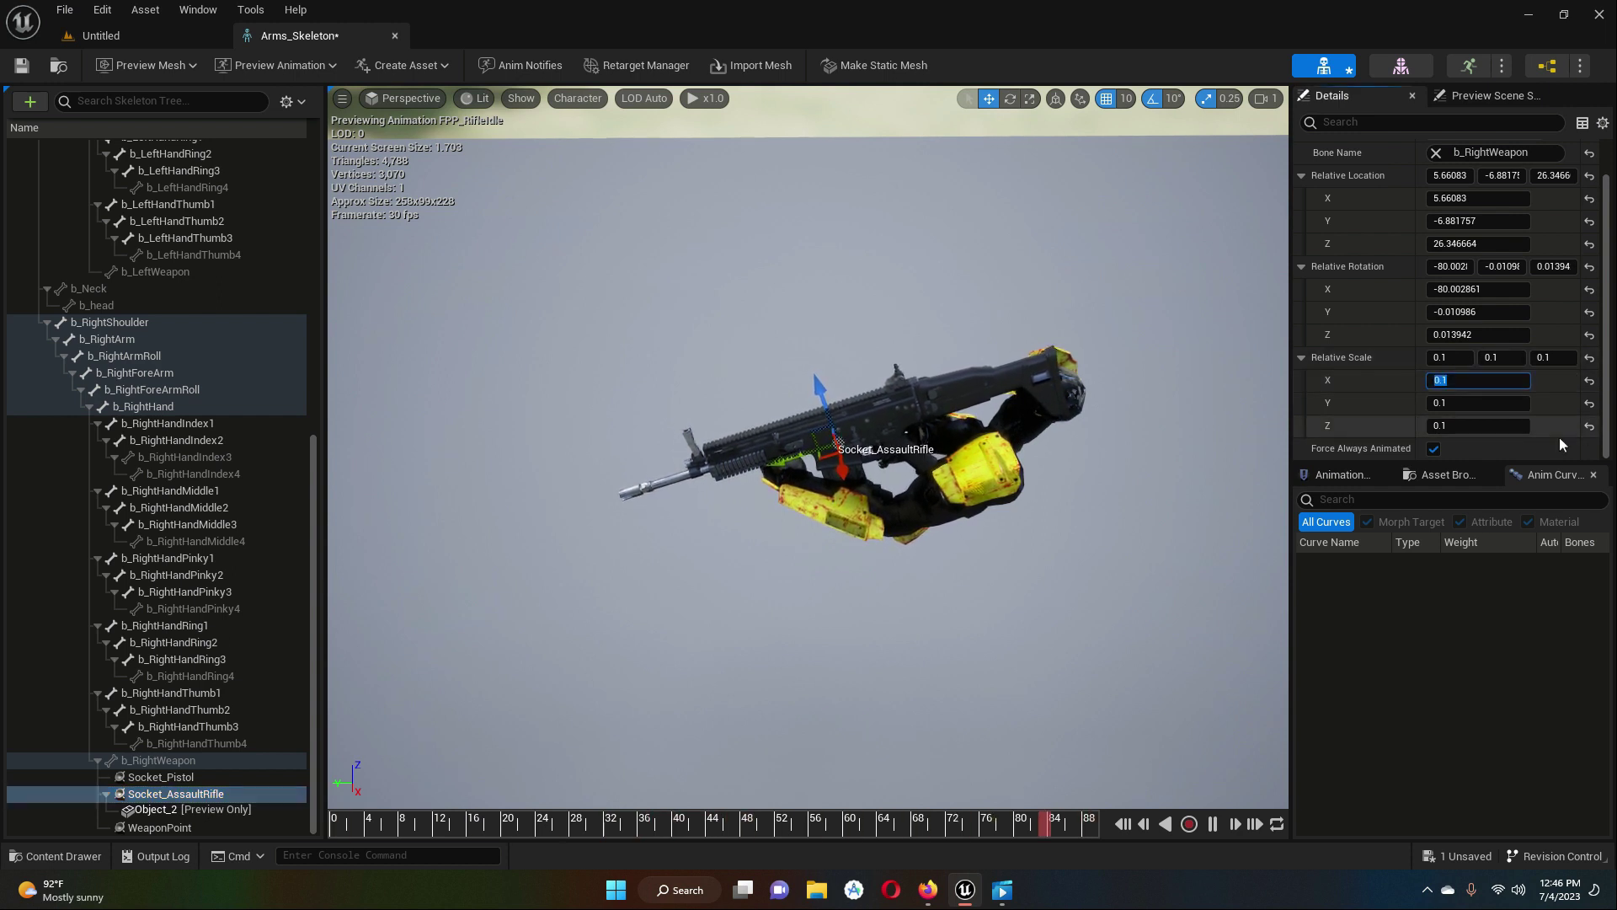
key(BackSpace)
text(01)
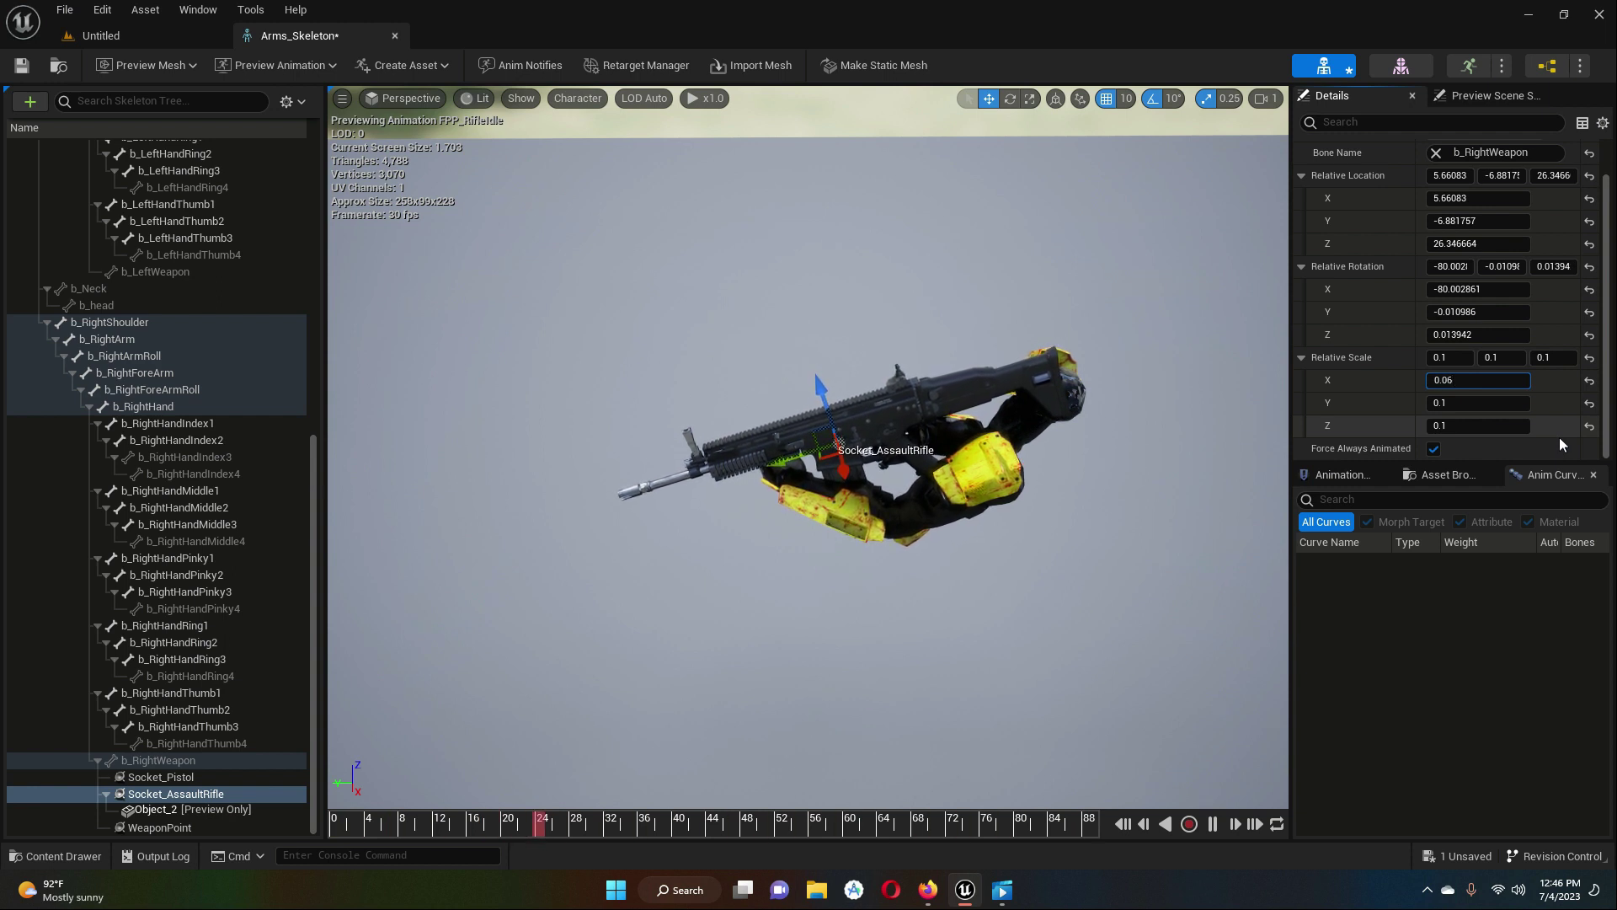
key(Tab)
text(0)
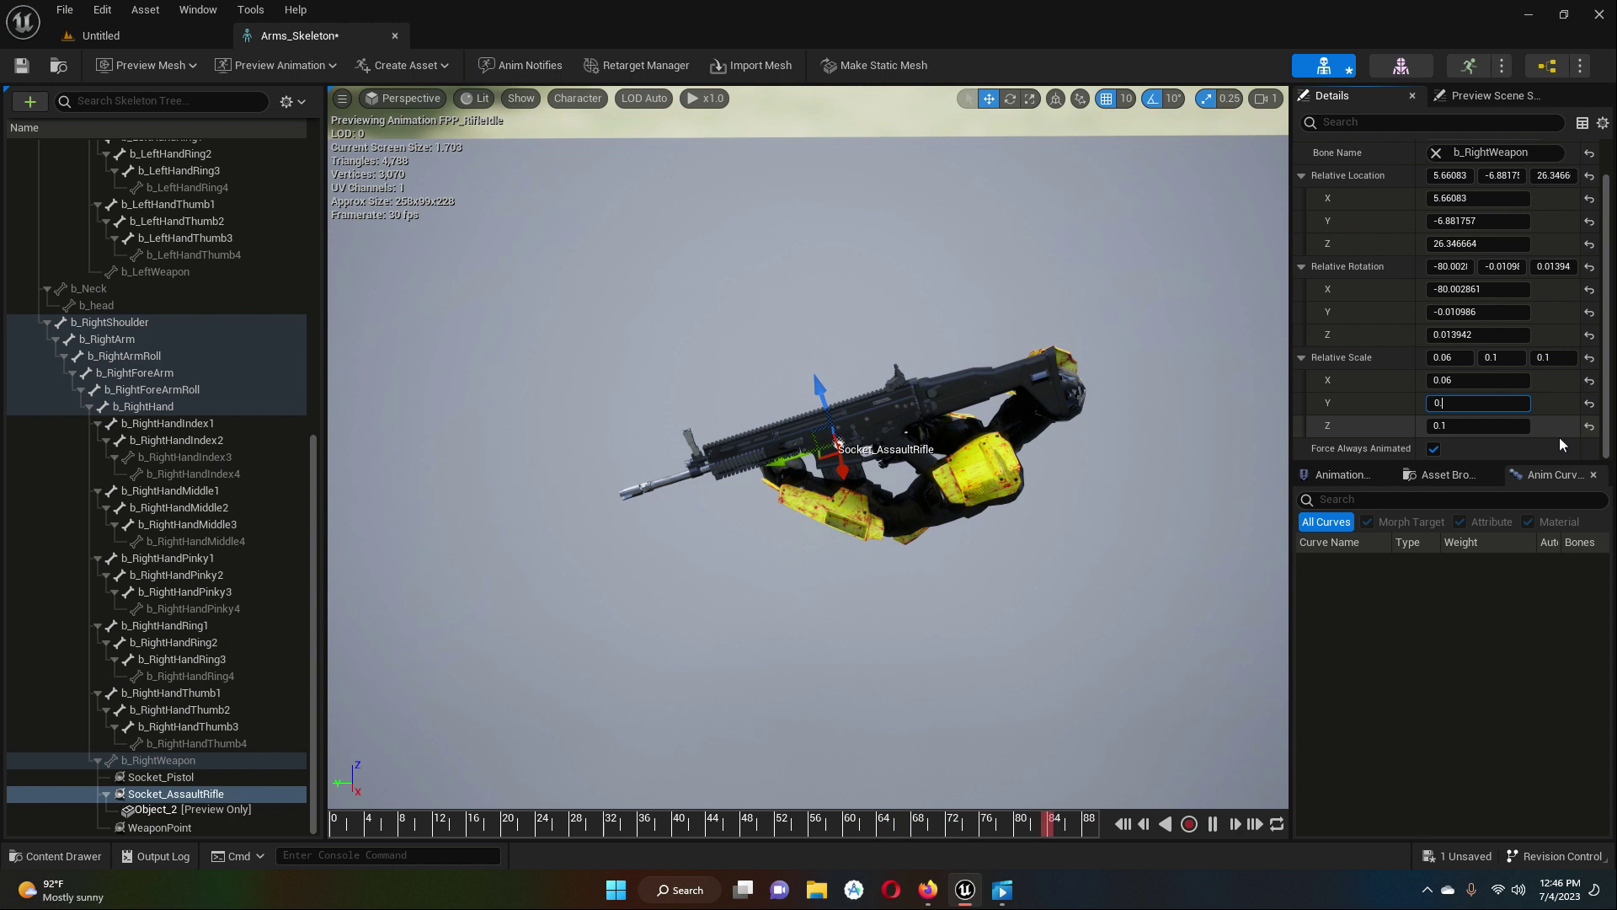
text(.0)
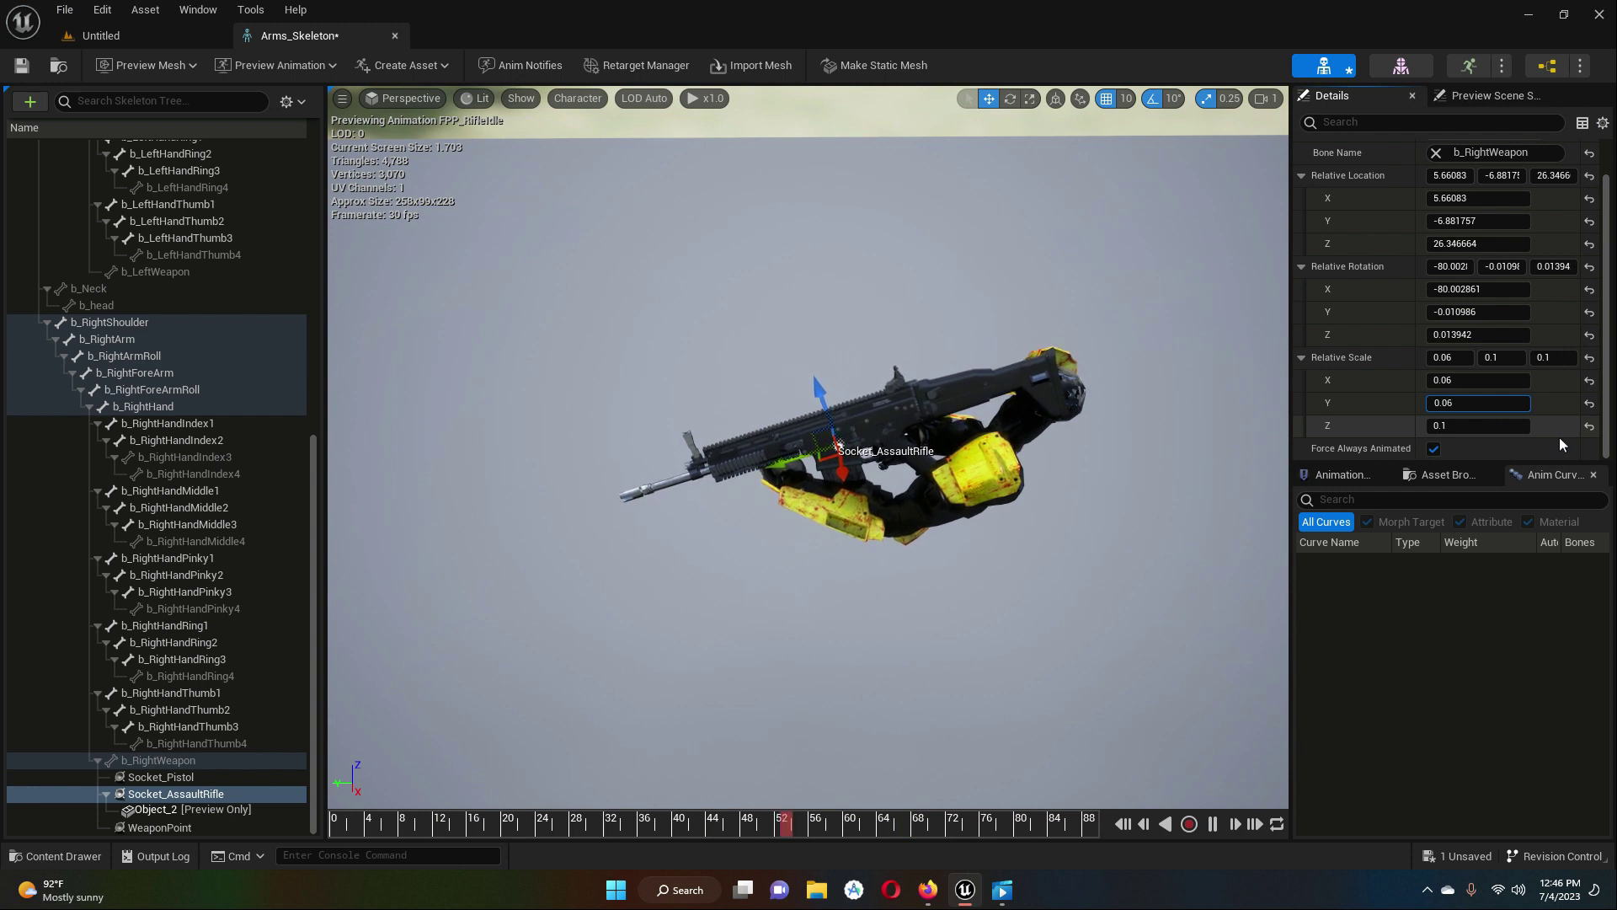
text(6)
key(Tab)
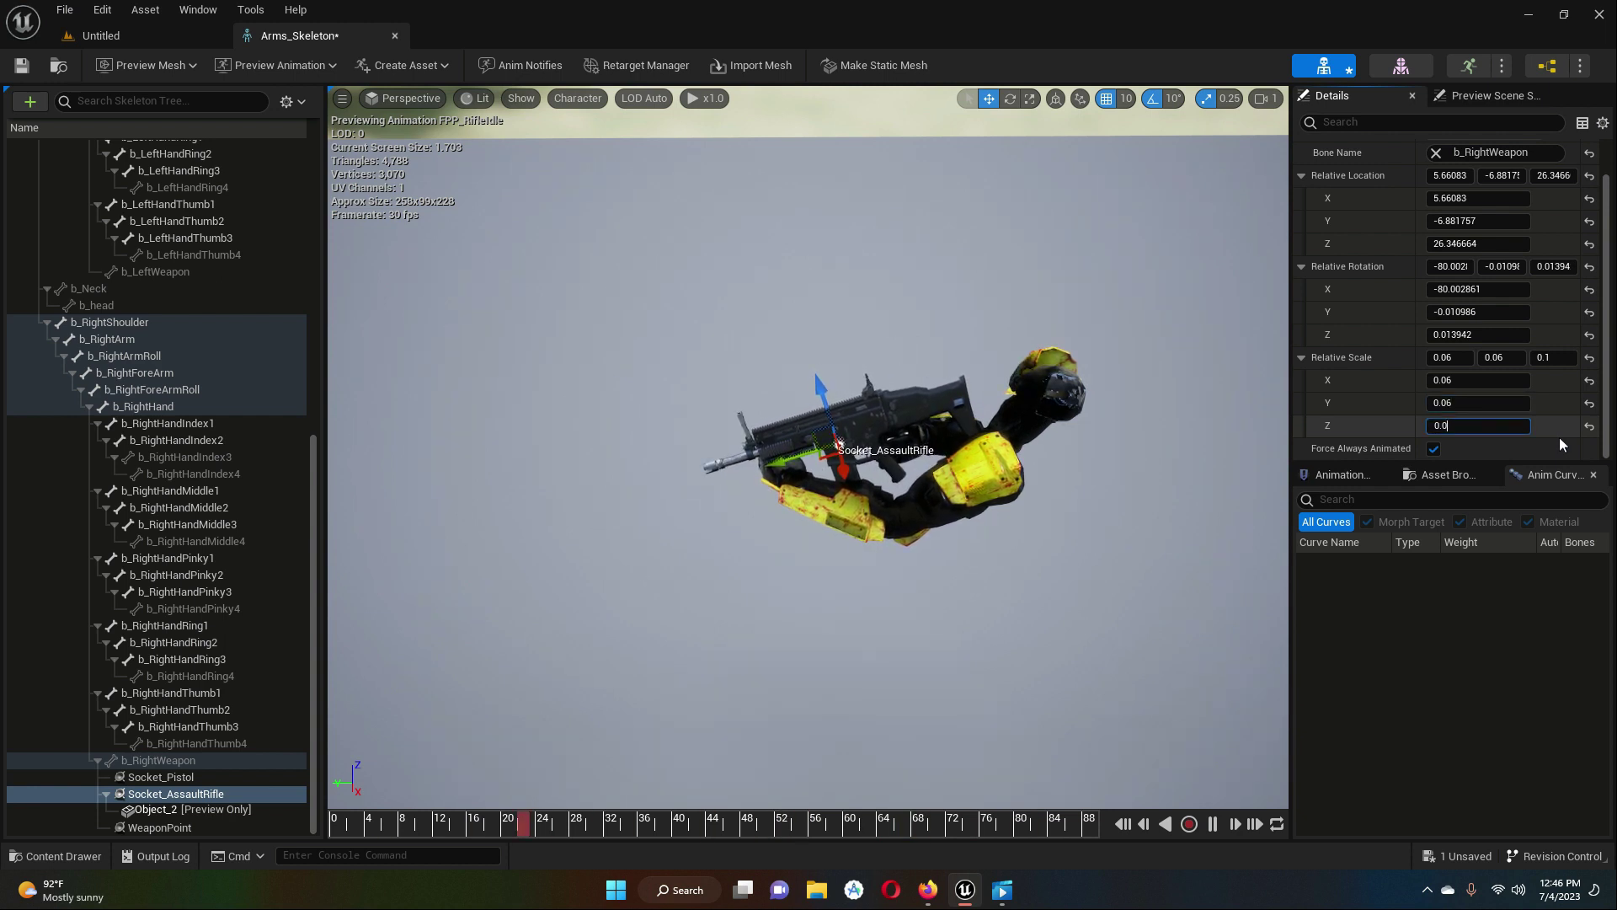
key(Return)
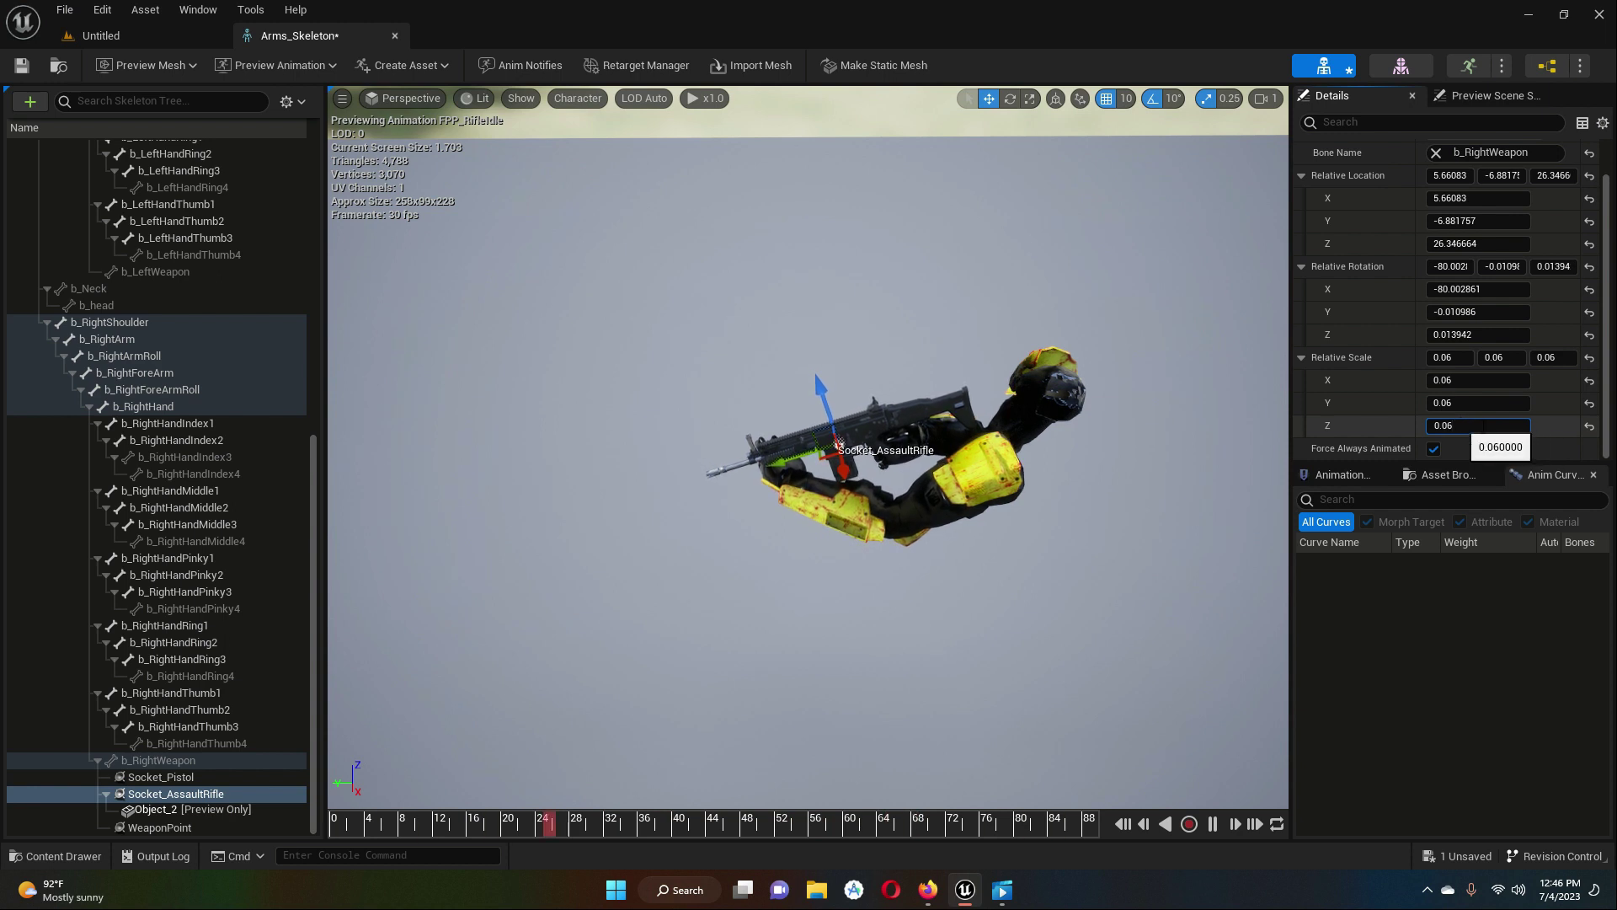
click(1479, 403)
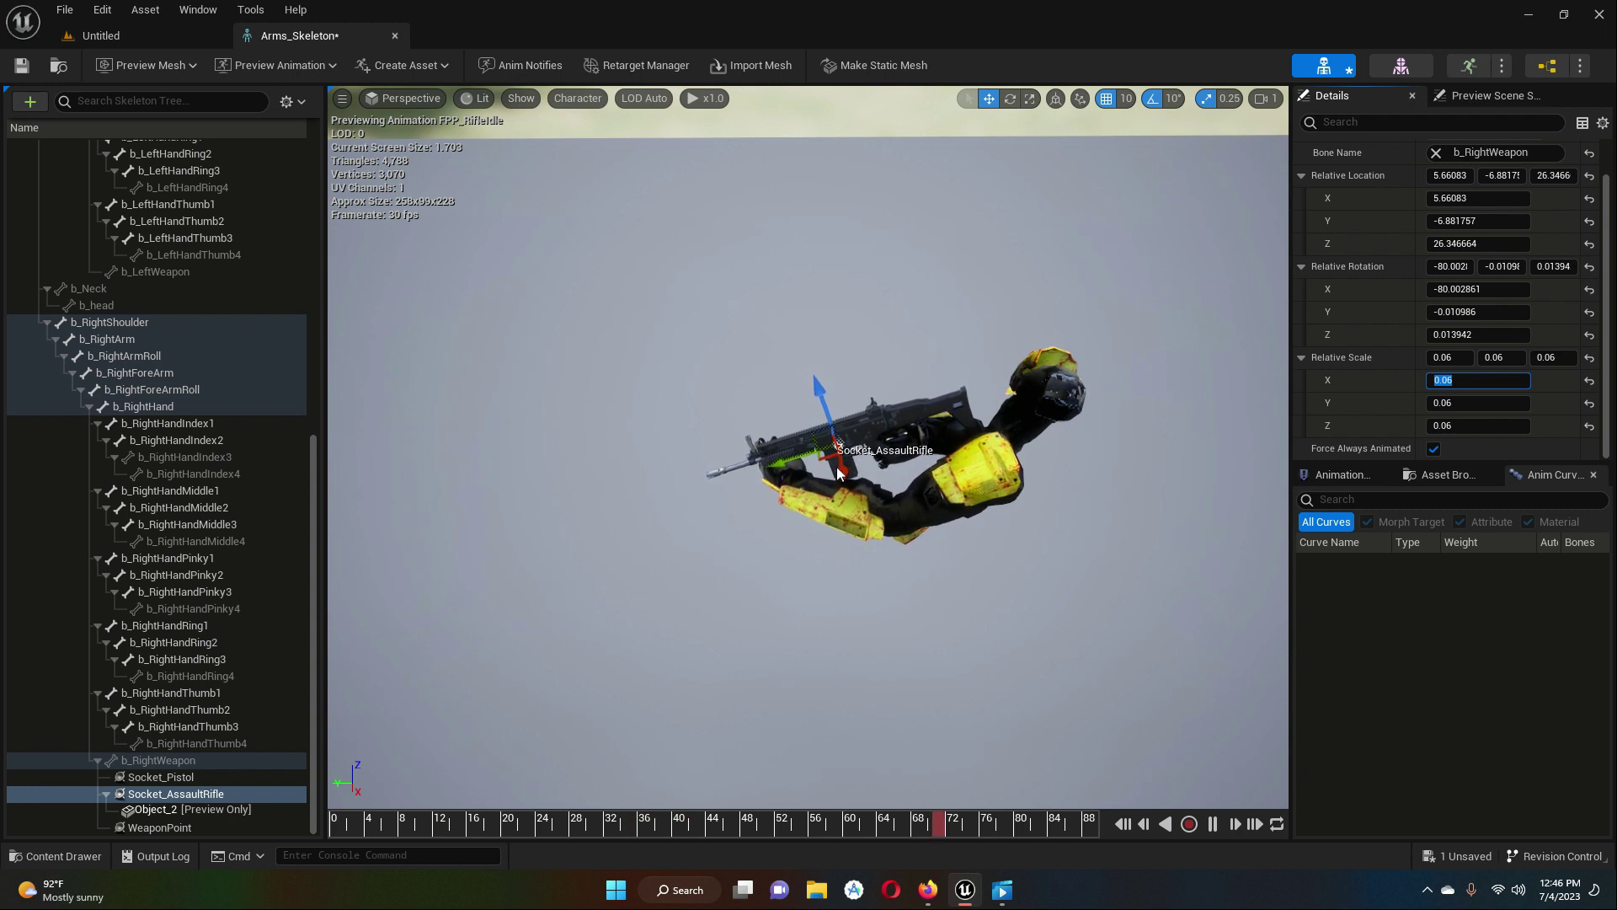
- Move the Socket_AssaultRifle socket to a relative location of about X 5.60, Y -6.46, Z 28.76
right_drag(818, 568, 816, 553)
scroll(816, 553, up, 3)
right_drag(614, 541, 513, 580)
mouse_move(488, 639)
right_down()
mouse_move(489, 608)
mouse_move(488, 639)
right_up()
scroll(485, 633, up, 5)
scroll(463, 288, down, 4)
right_drag(462, 288, 534, 341)
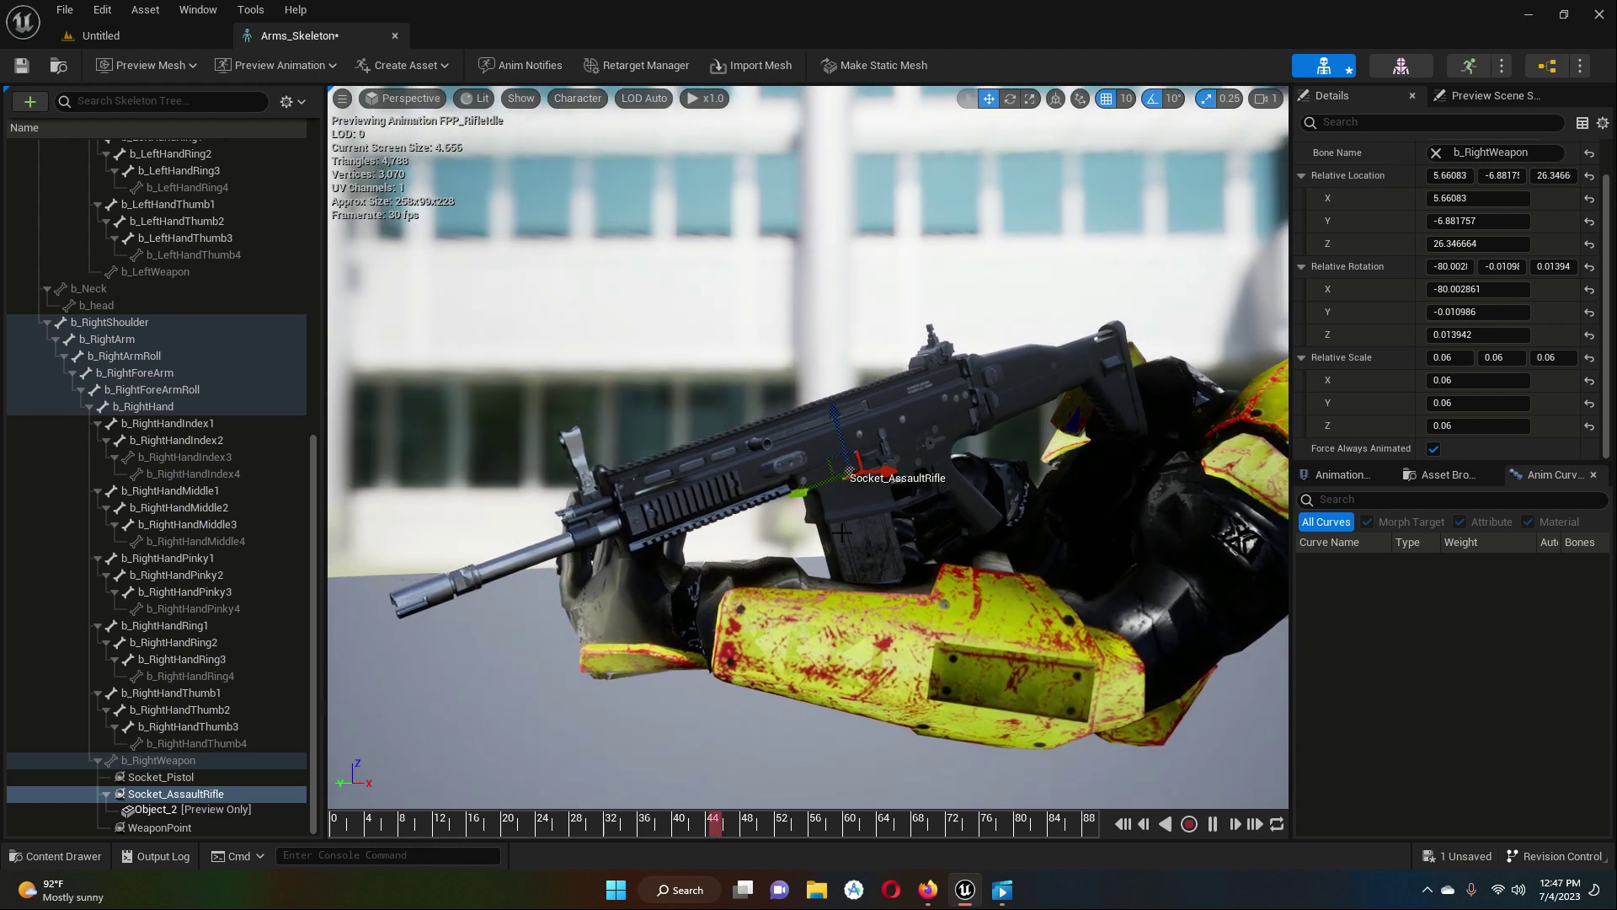
click(167, 797)
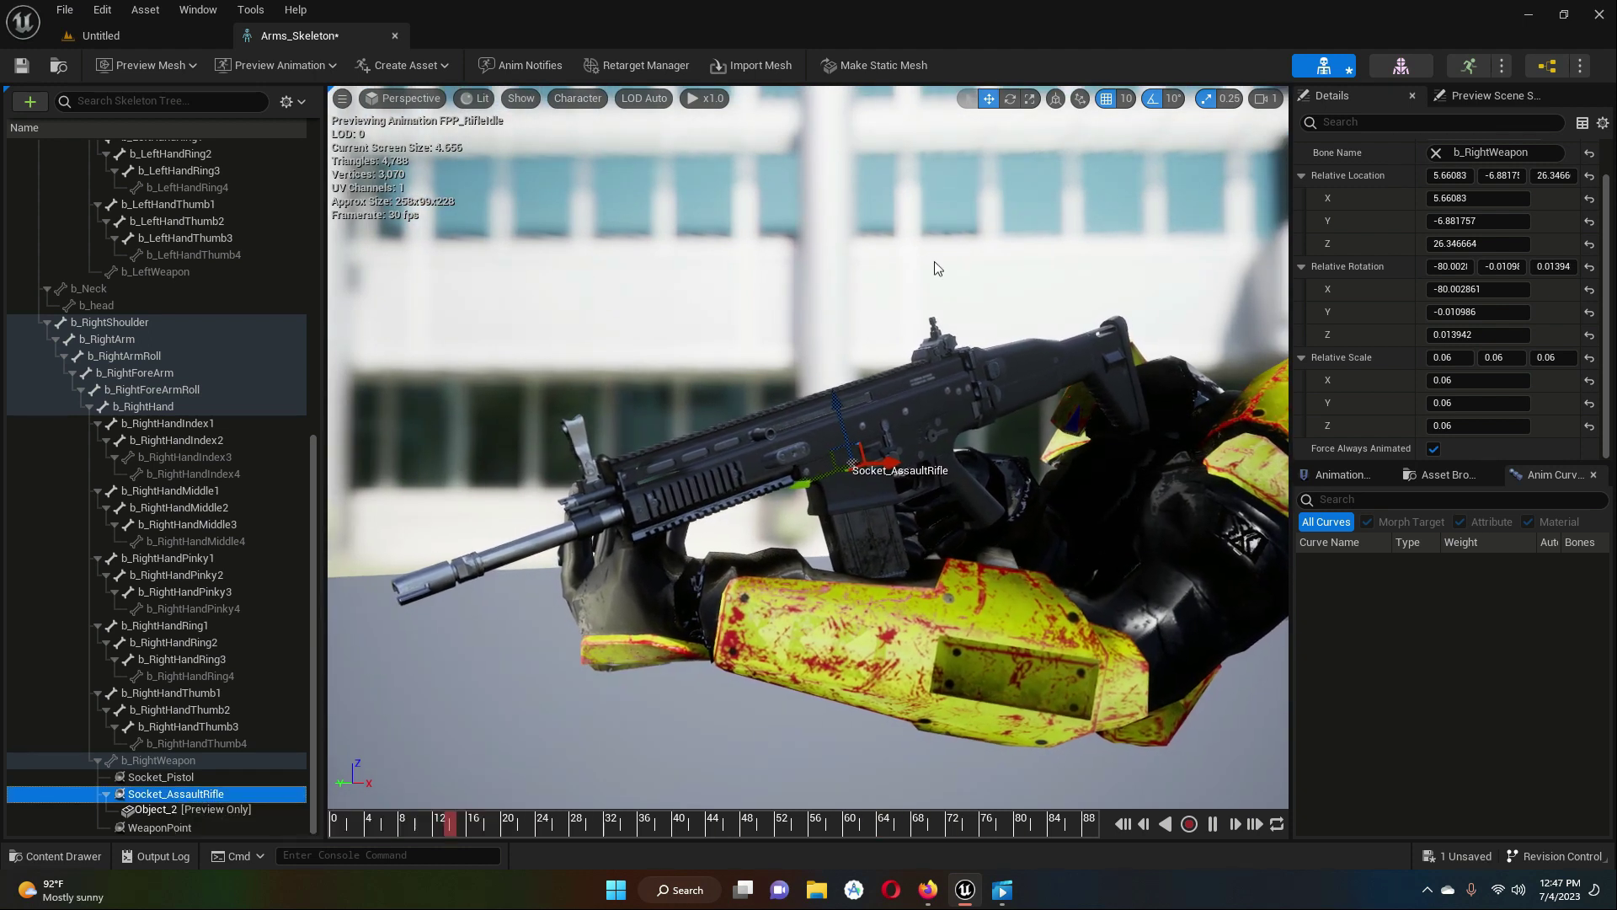
click(989, 98)
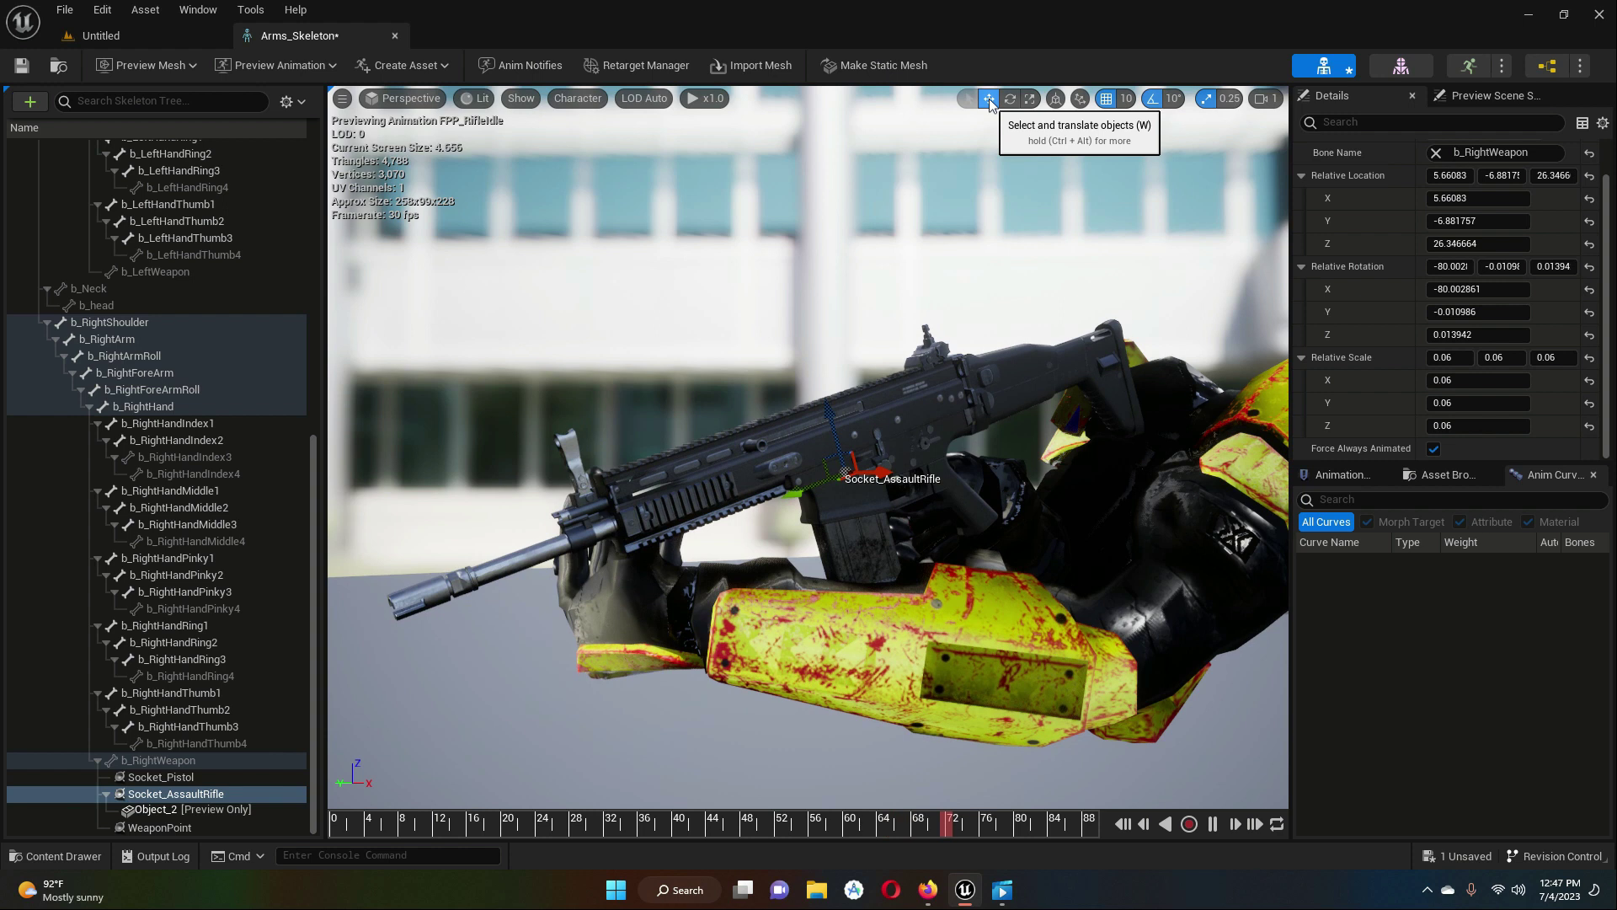
drag(853, 465, 775, 490)
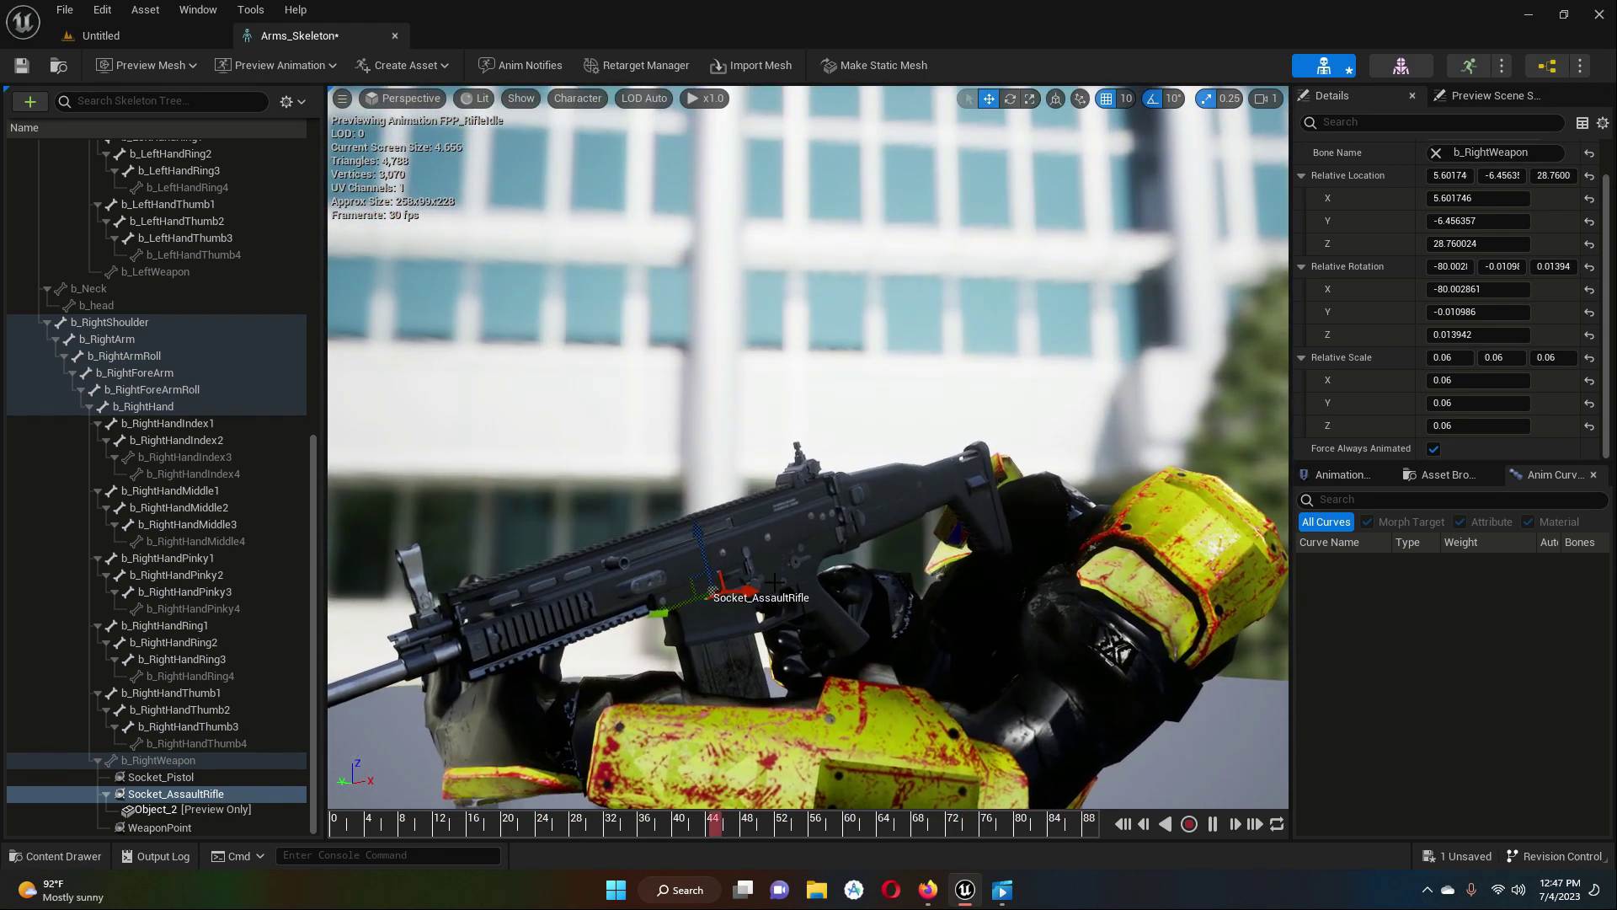
- Shift the rifle socket back along the weapon to a relative location of about X 5.20, Y -6.11, Z 22.25
drag(658, 609, 693, 679)
right_drag(692, 679, 892, 680)
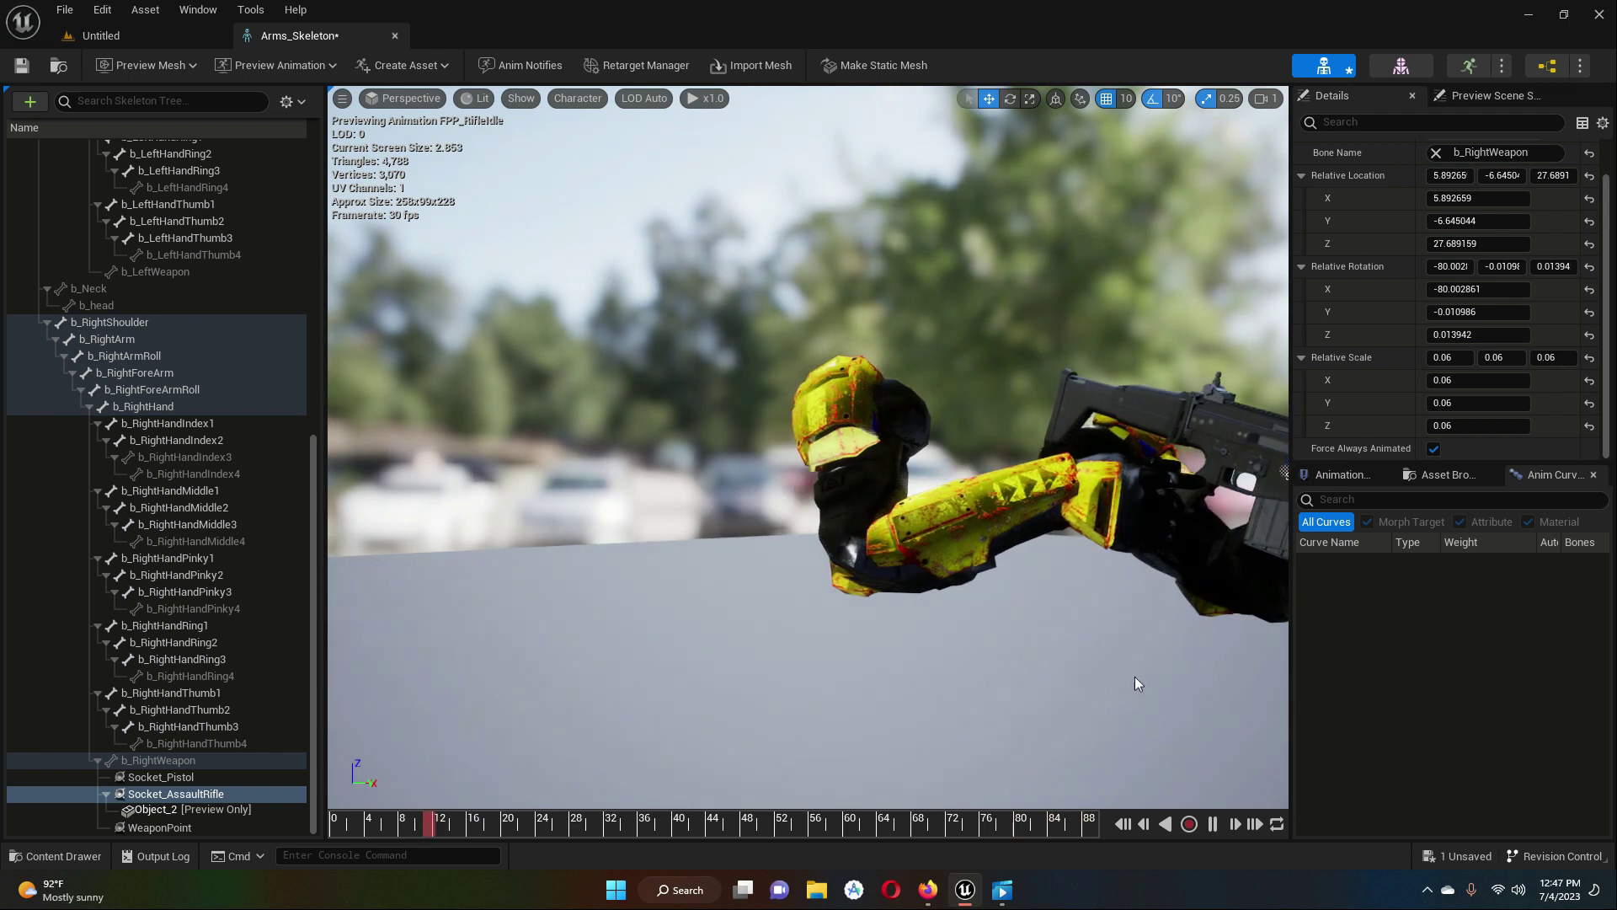
right_drag(1125, 664, 1141, 660)
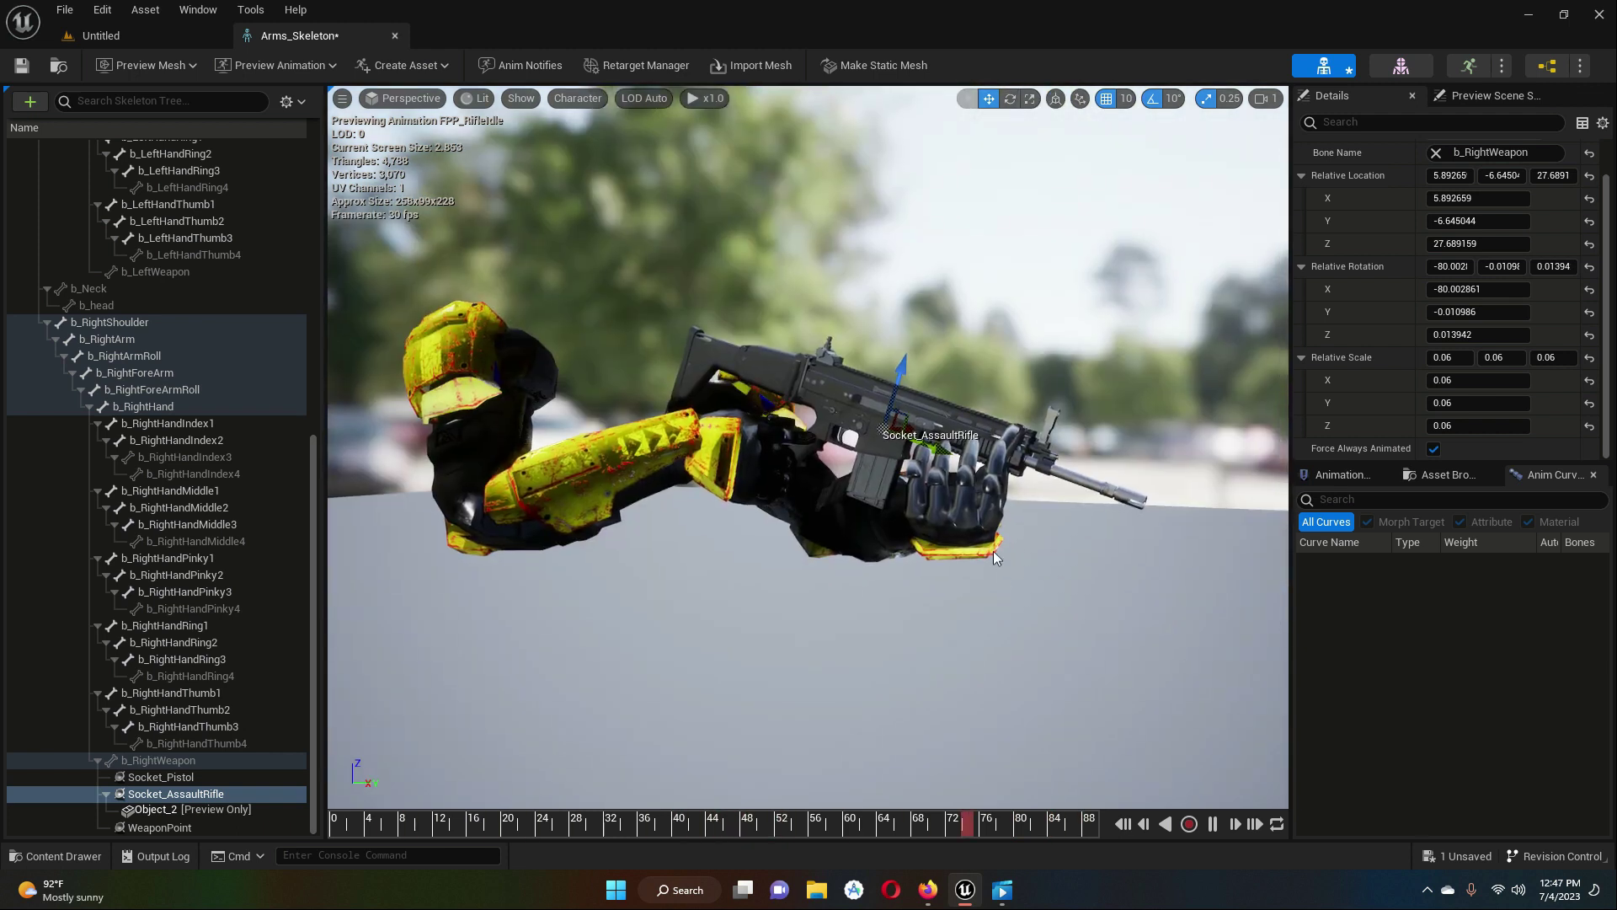
drag(941, 442, 861, 375)
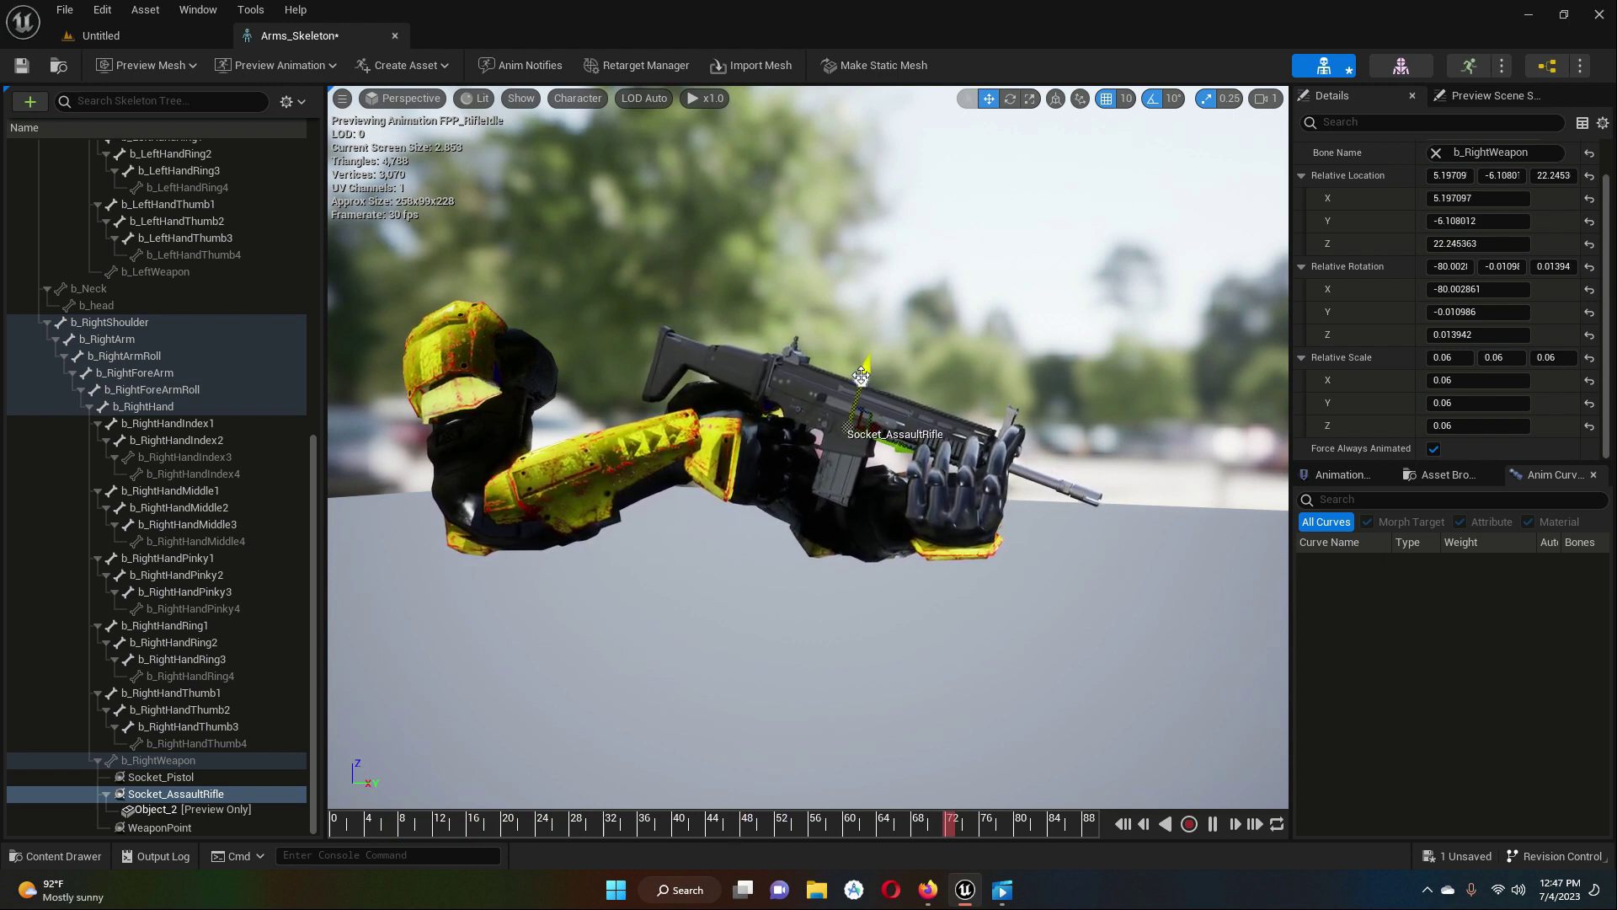
- Set the relative scale of the Socket_AssaultRifle socket to 0.07 on X, Y and Z
click(1470, 380)
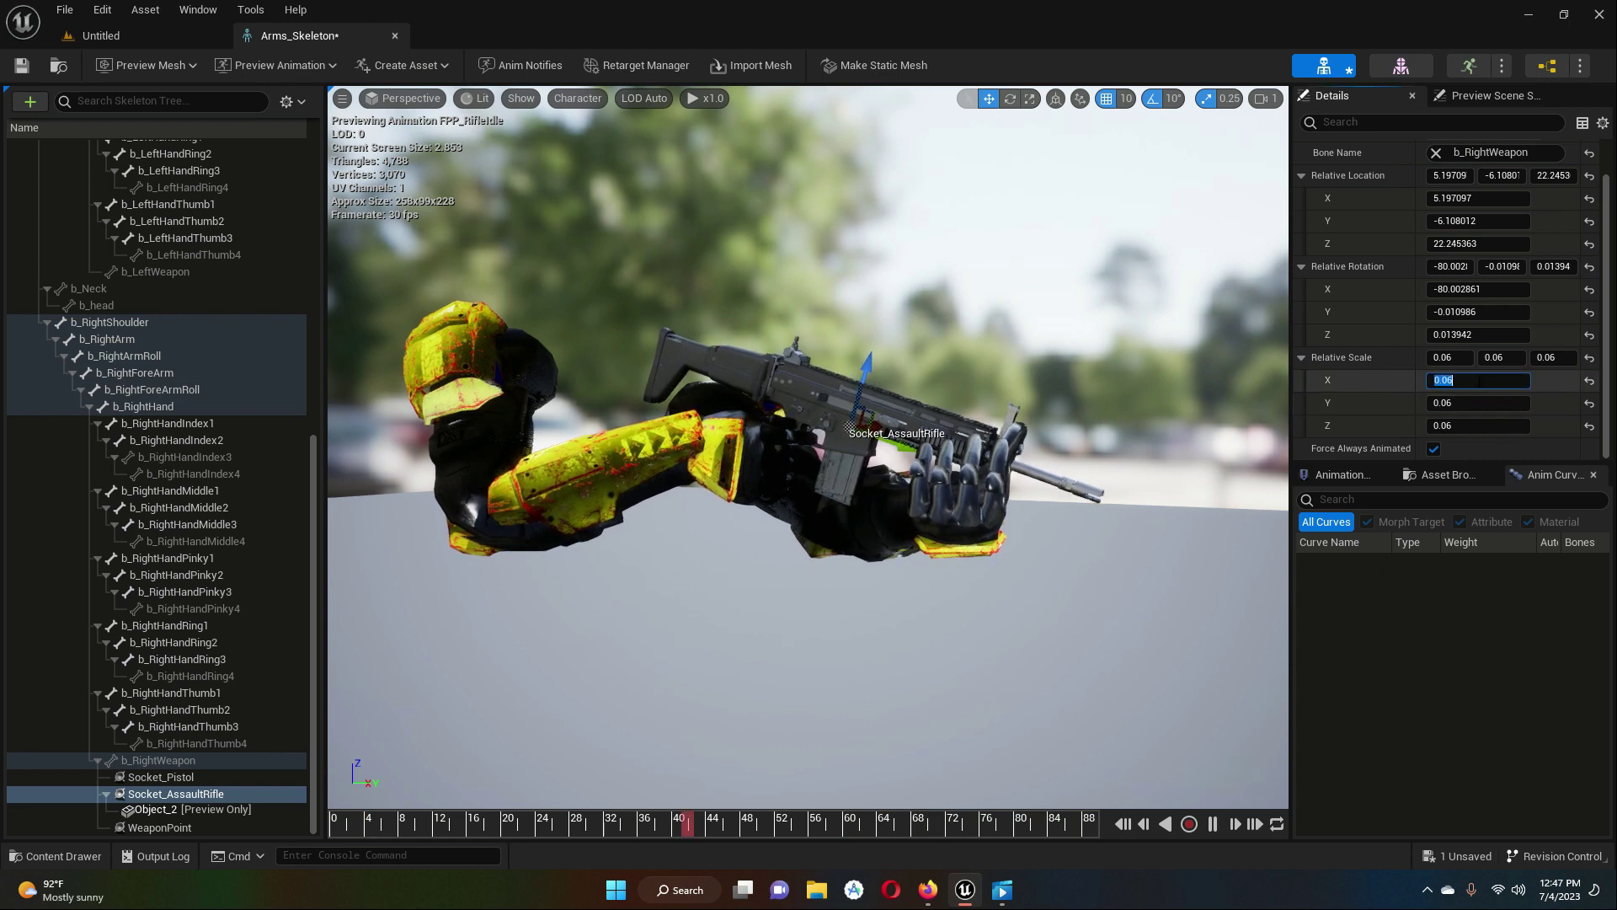
key(BackSpace)
text(7)
key(Tab)
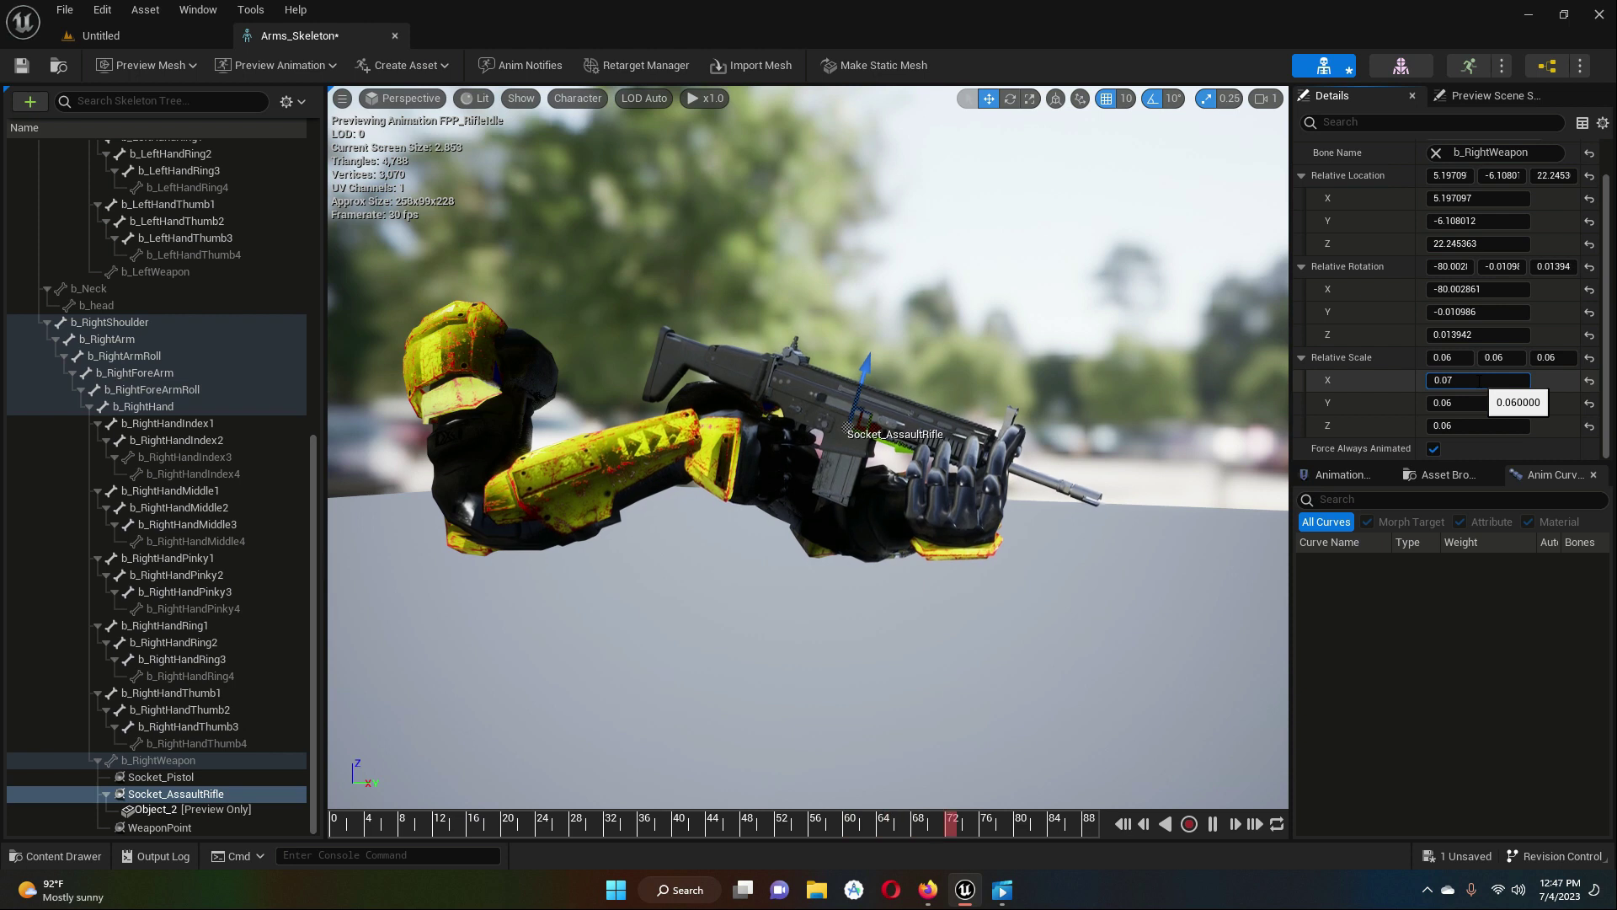
text(0.07)
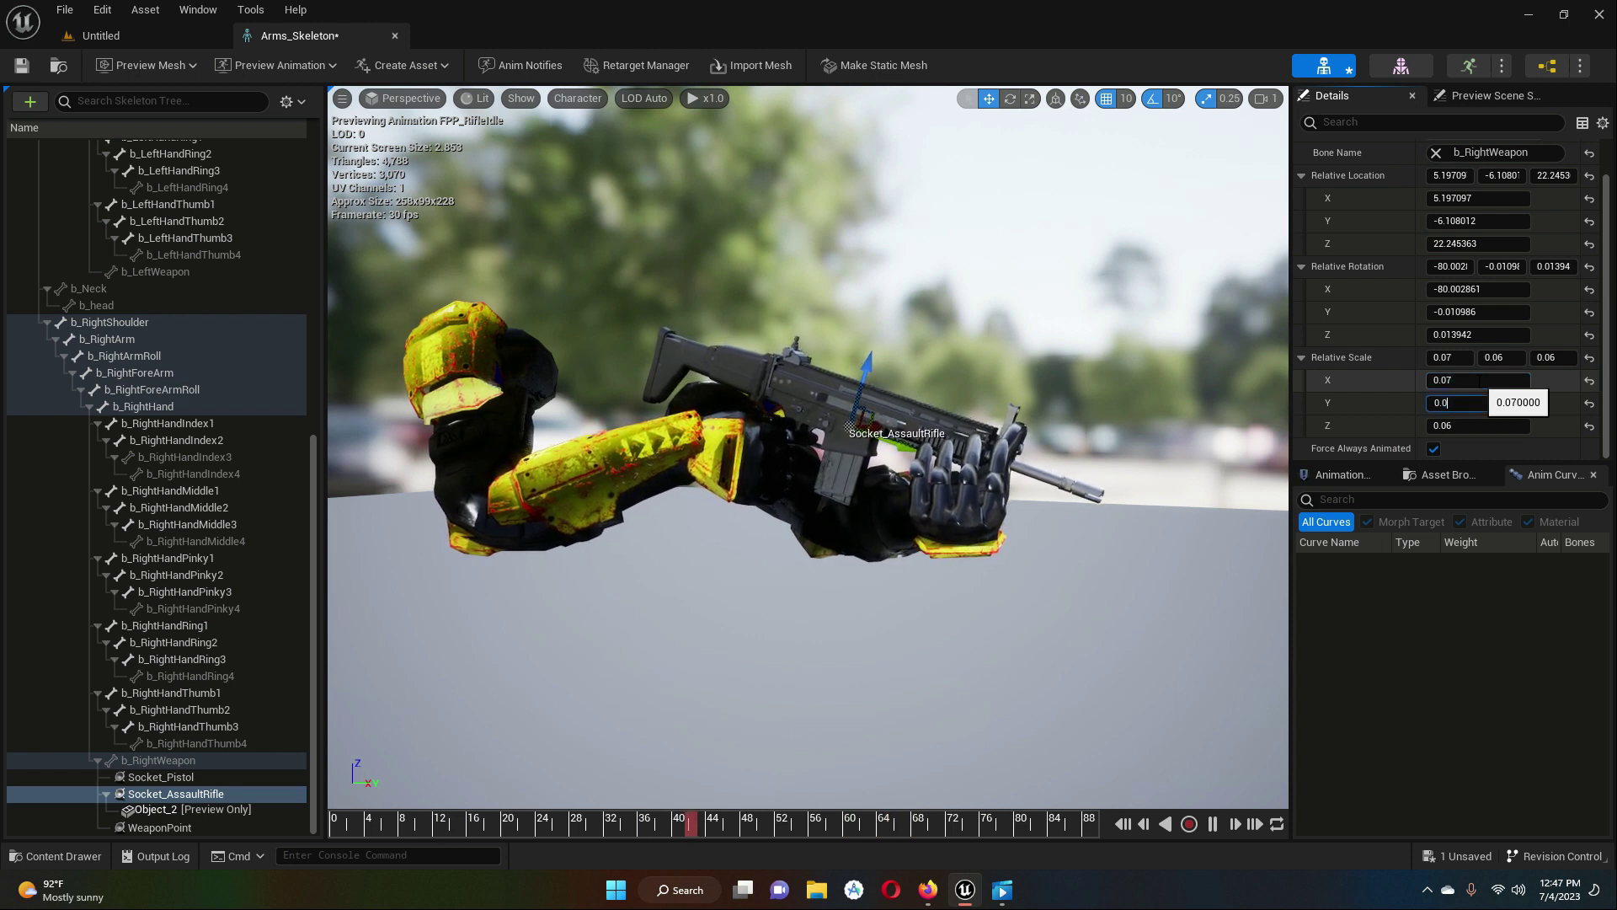
key(Tab)
text(0.07)
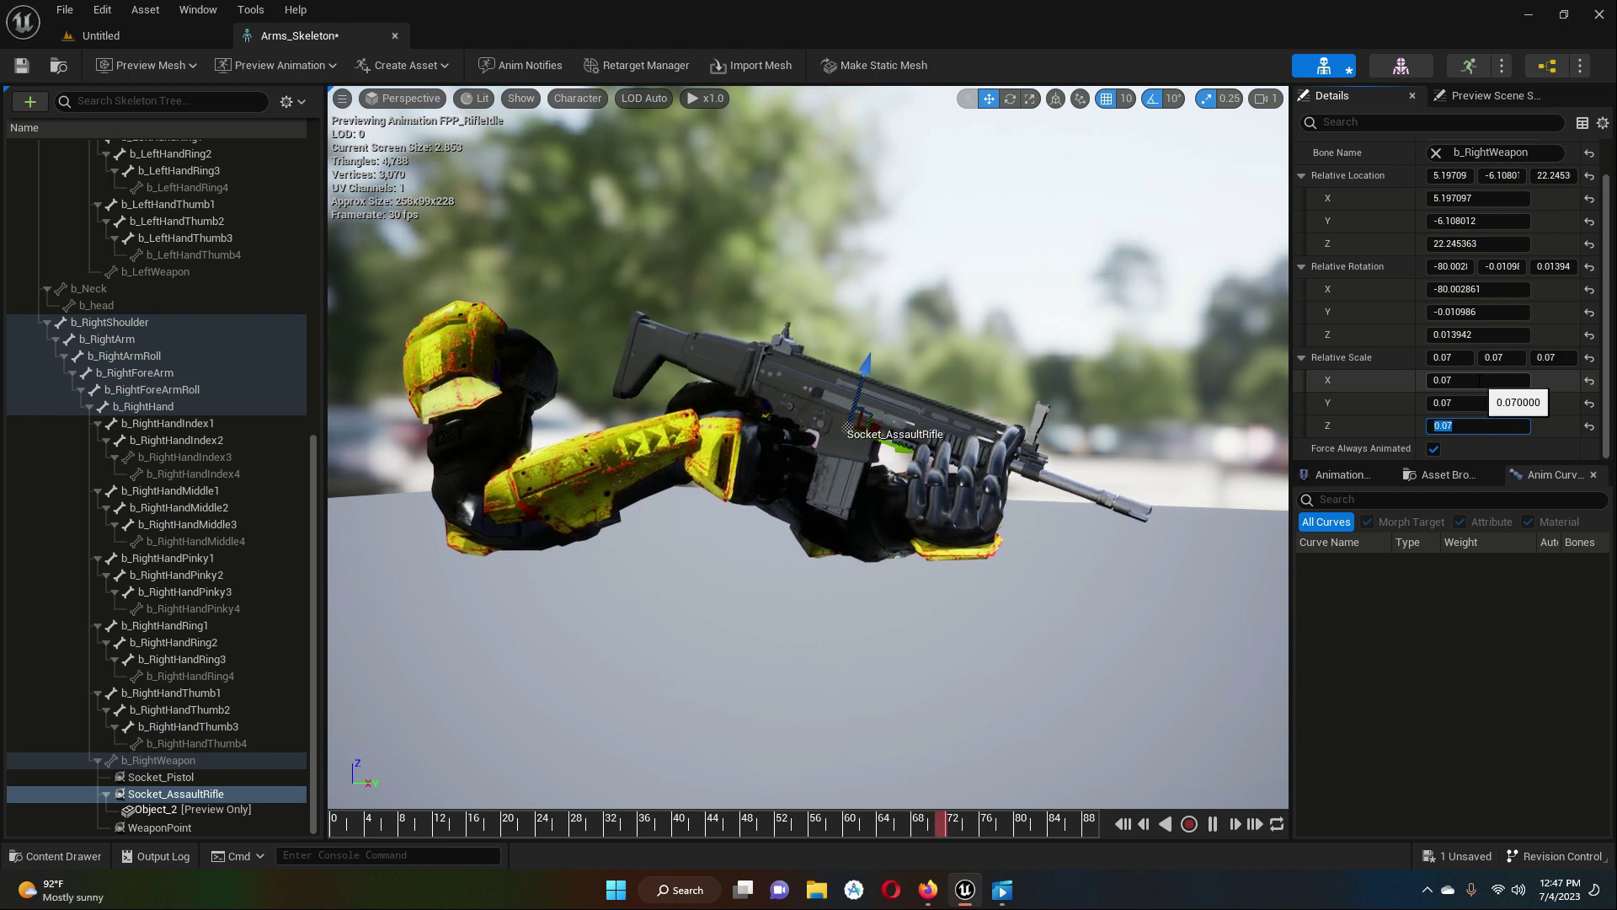
key(Return)
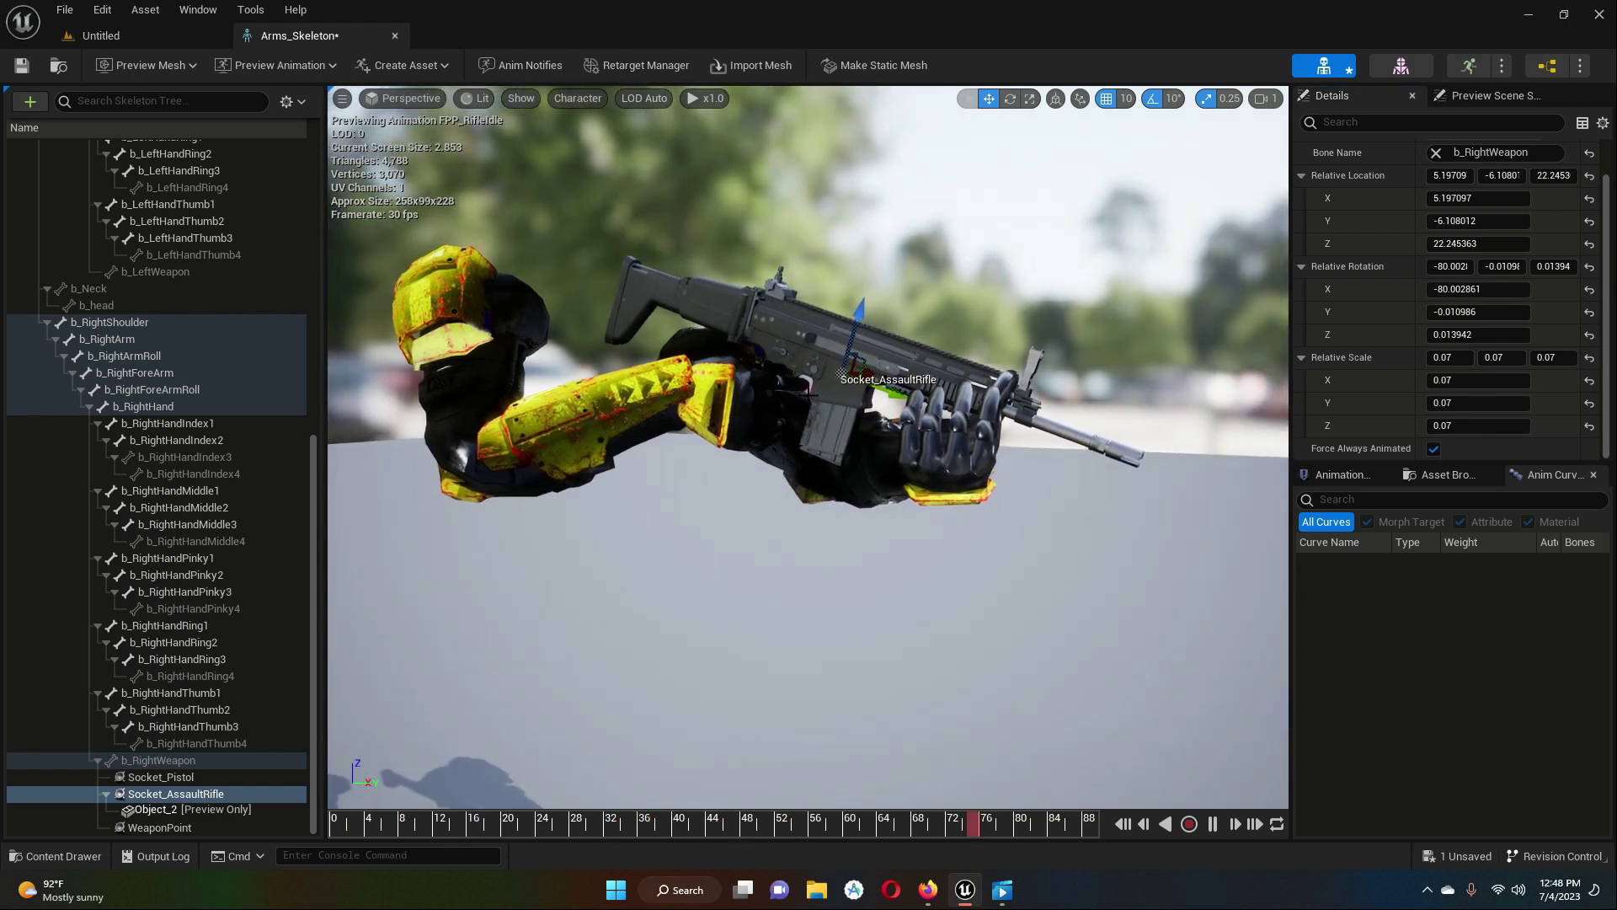
- Examine how the rescaled rifle fits both hands from the side, the front and the first-person viewpoint behind the stock
scroll(802, 393, up, 5)
scroll(802, 376, down, 3)
scroll(802, 369, down, 2)
right_drag(802, 369, 810, 327)
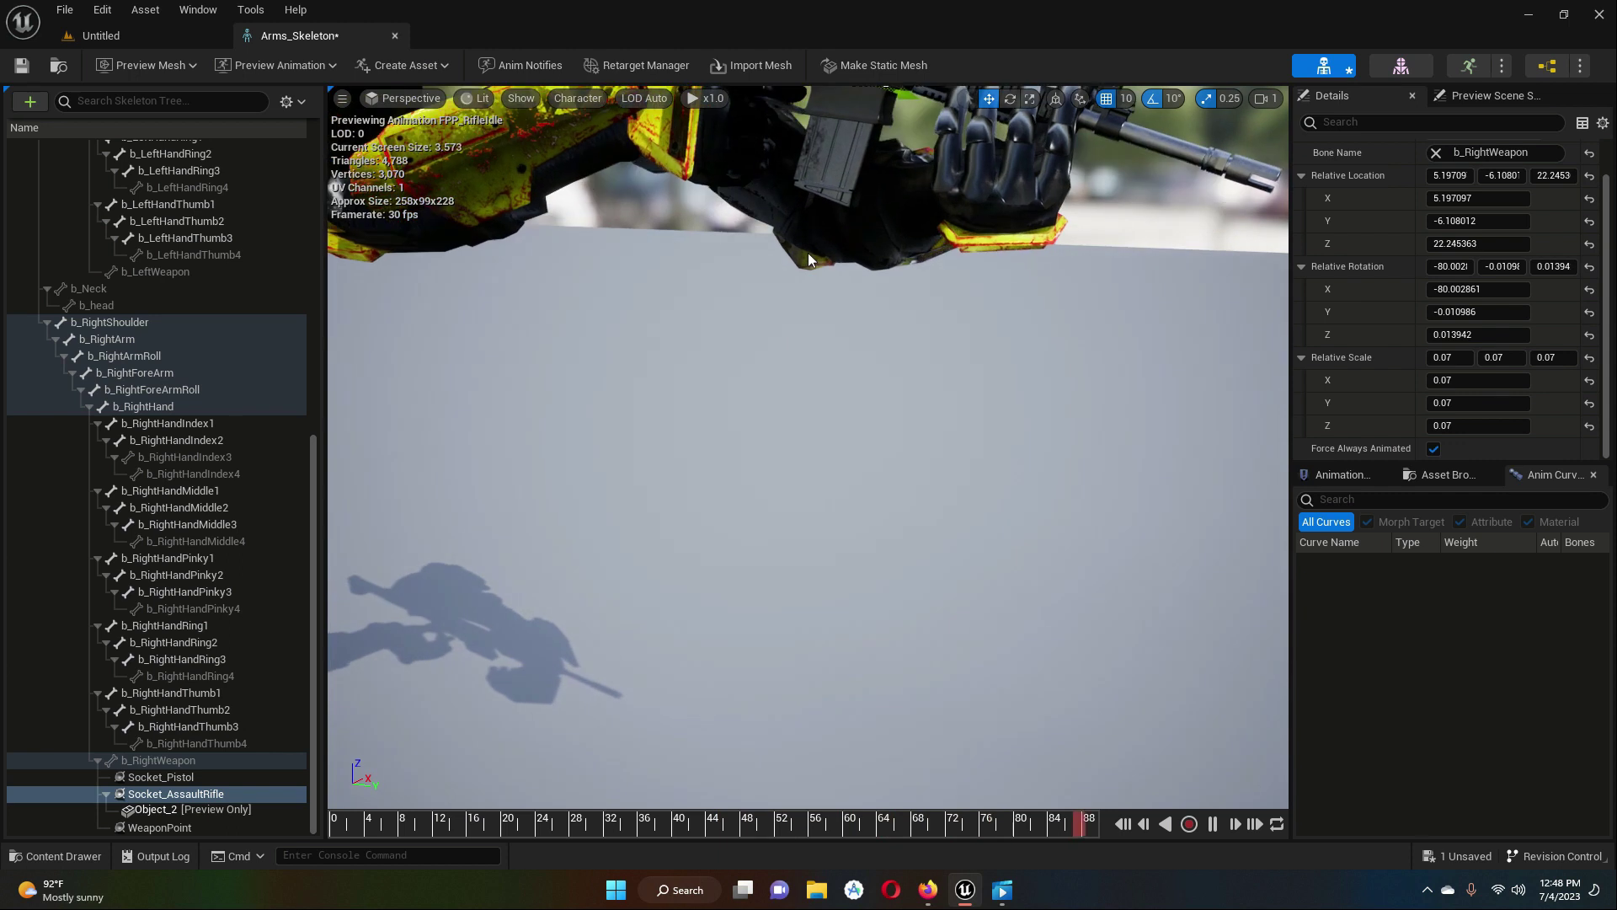
key(f)
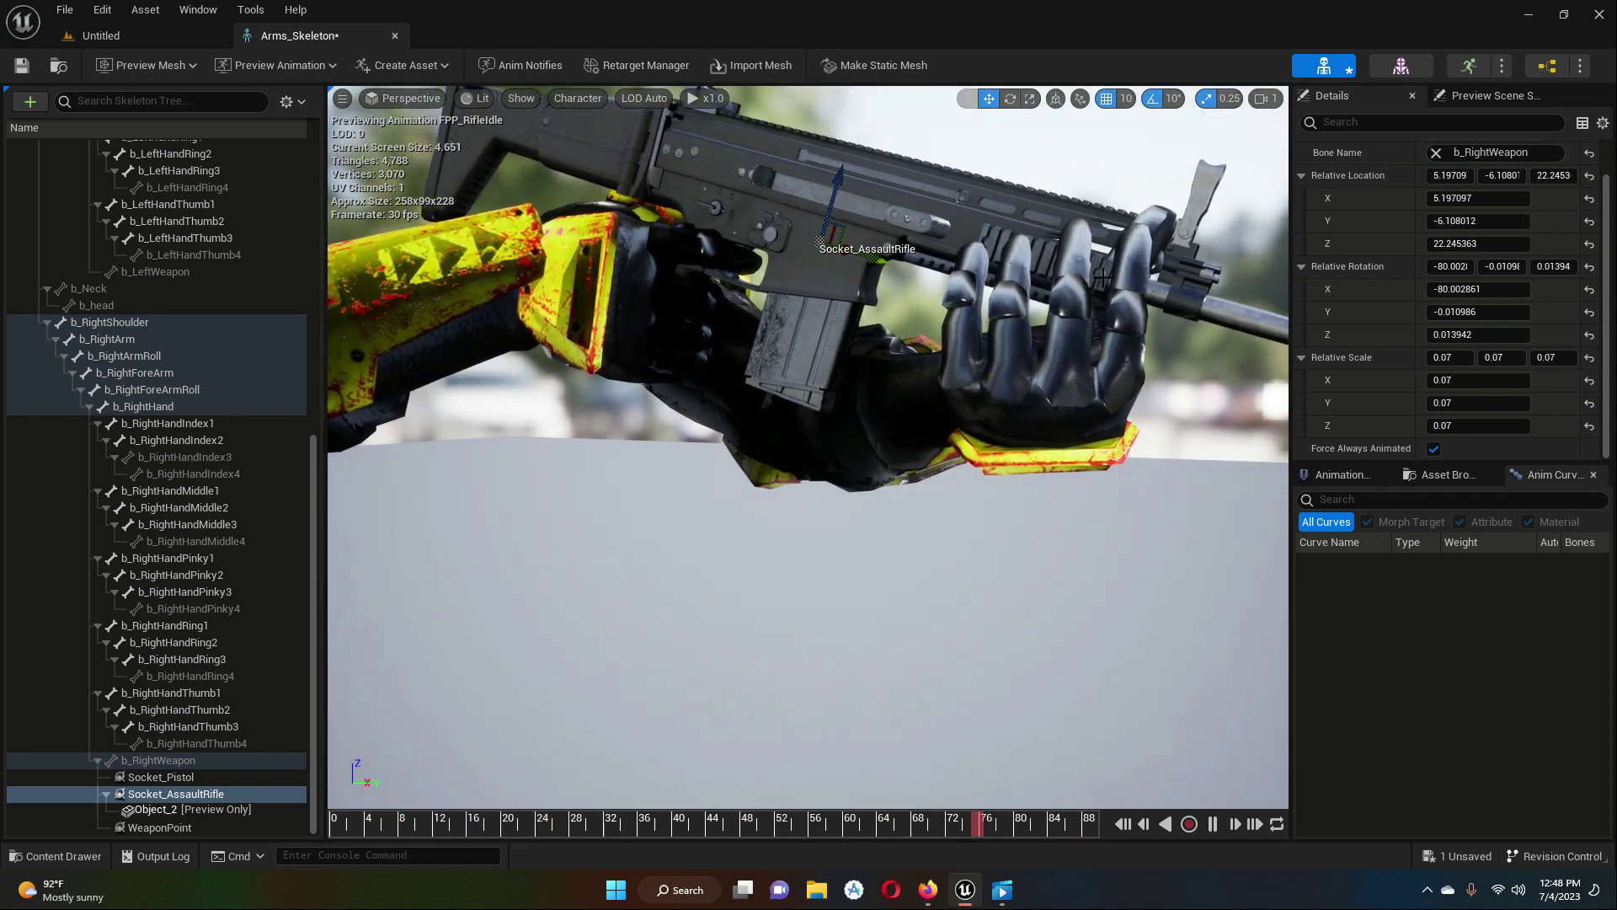
scroll(799, 340, down, 4)
scroll(799, 340, down, 2)
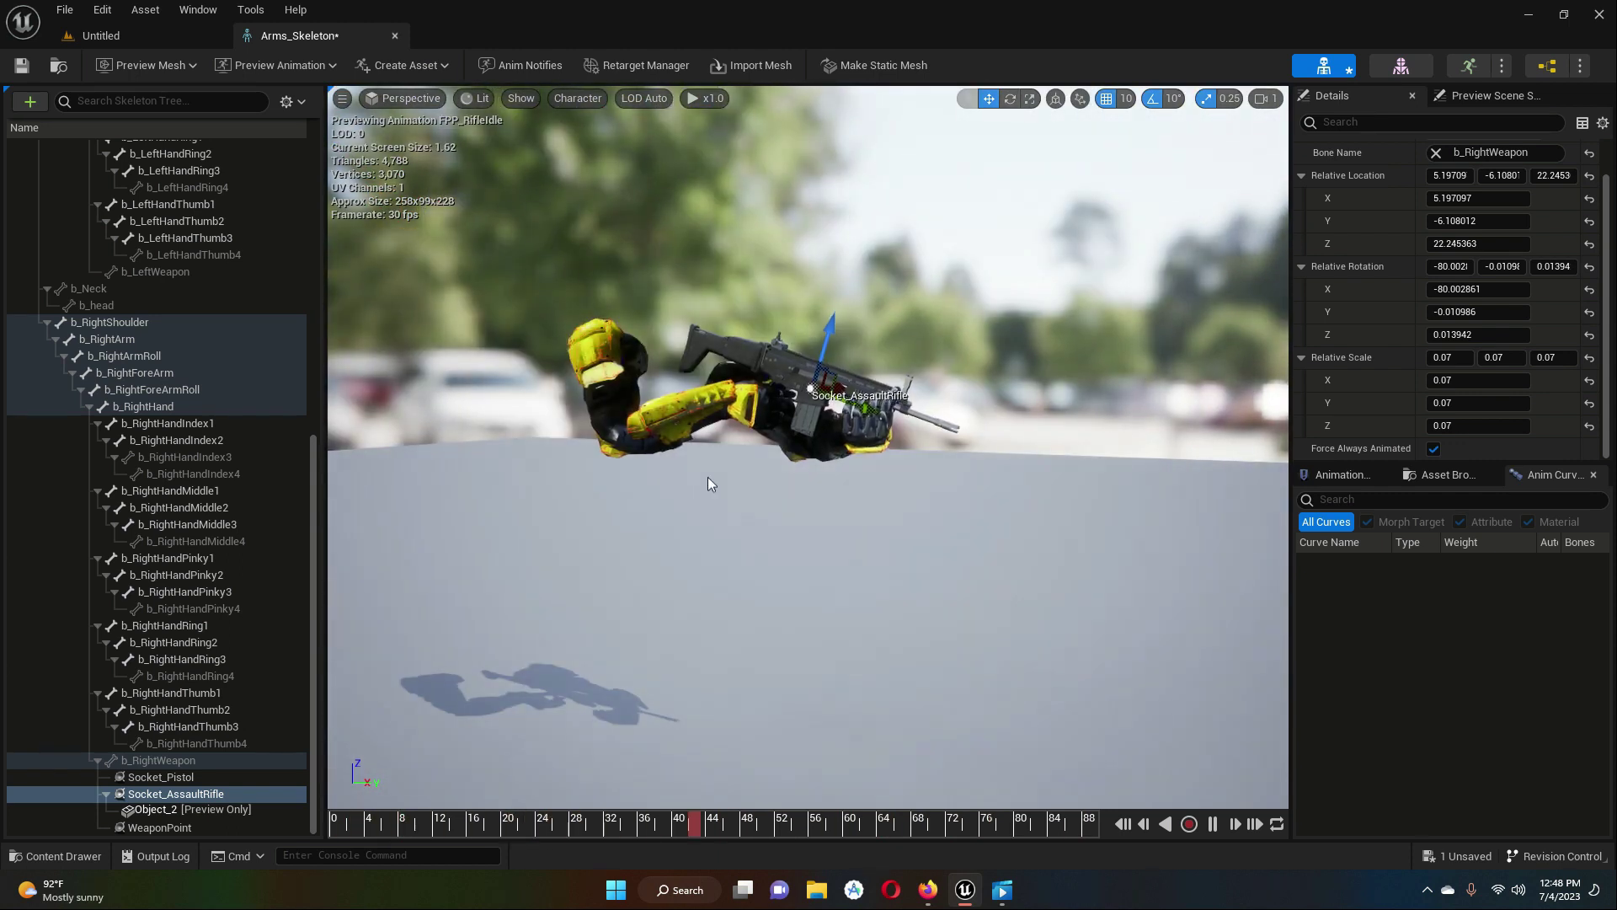
right_drag(751, 430, 750, 430)
middle_drag(770, 438, 787, 423)
right_drag(787, 423, 787, 423)
middle_drag(726, 446, 726, 447)
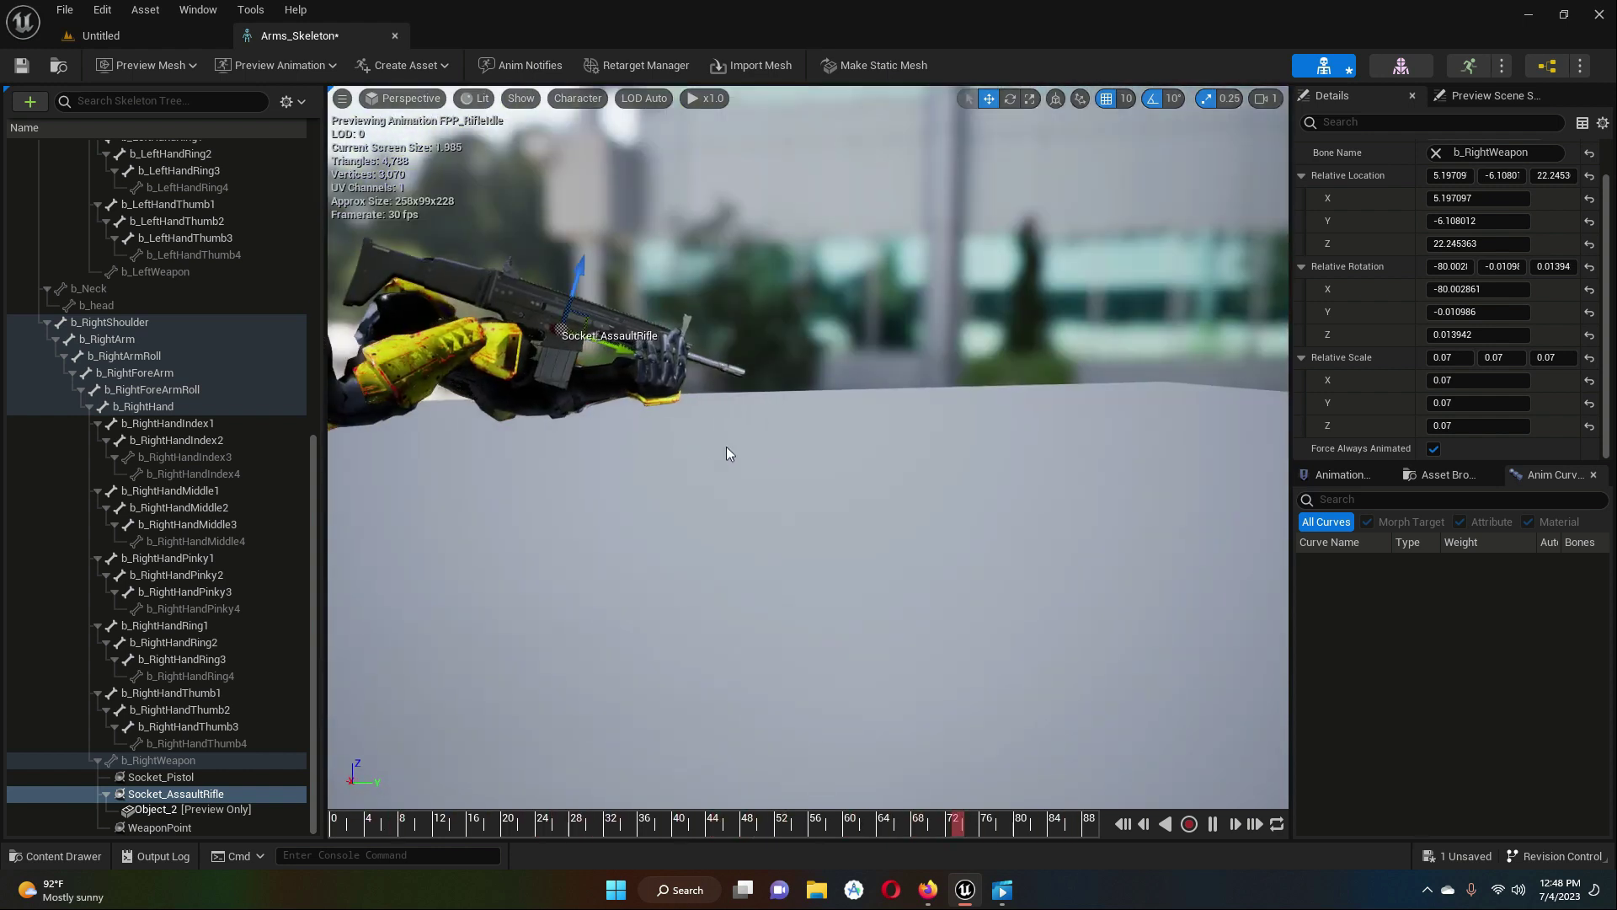
right_drag(750, 441, 750, 441)
middle_drag(993, 462, 920, 411)
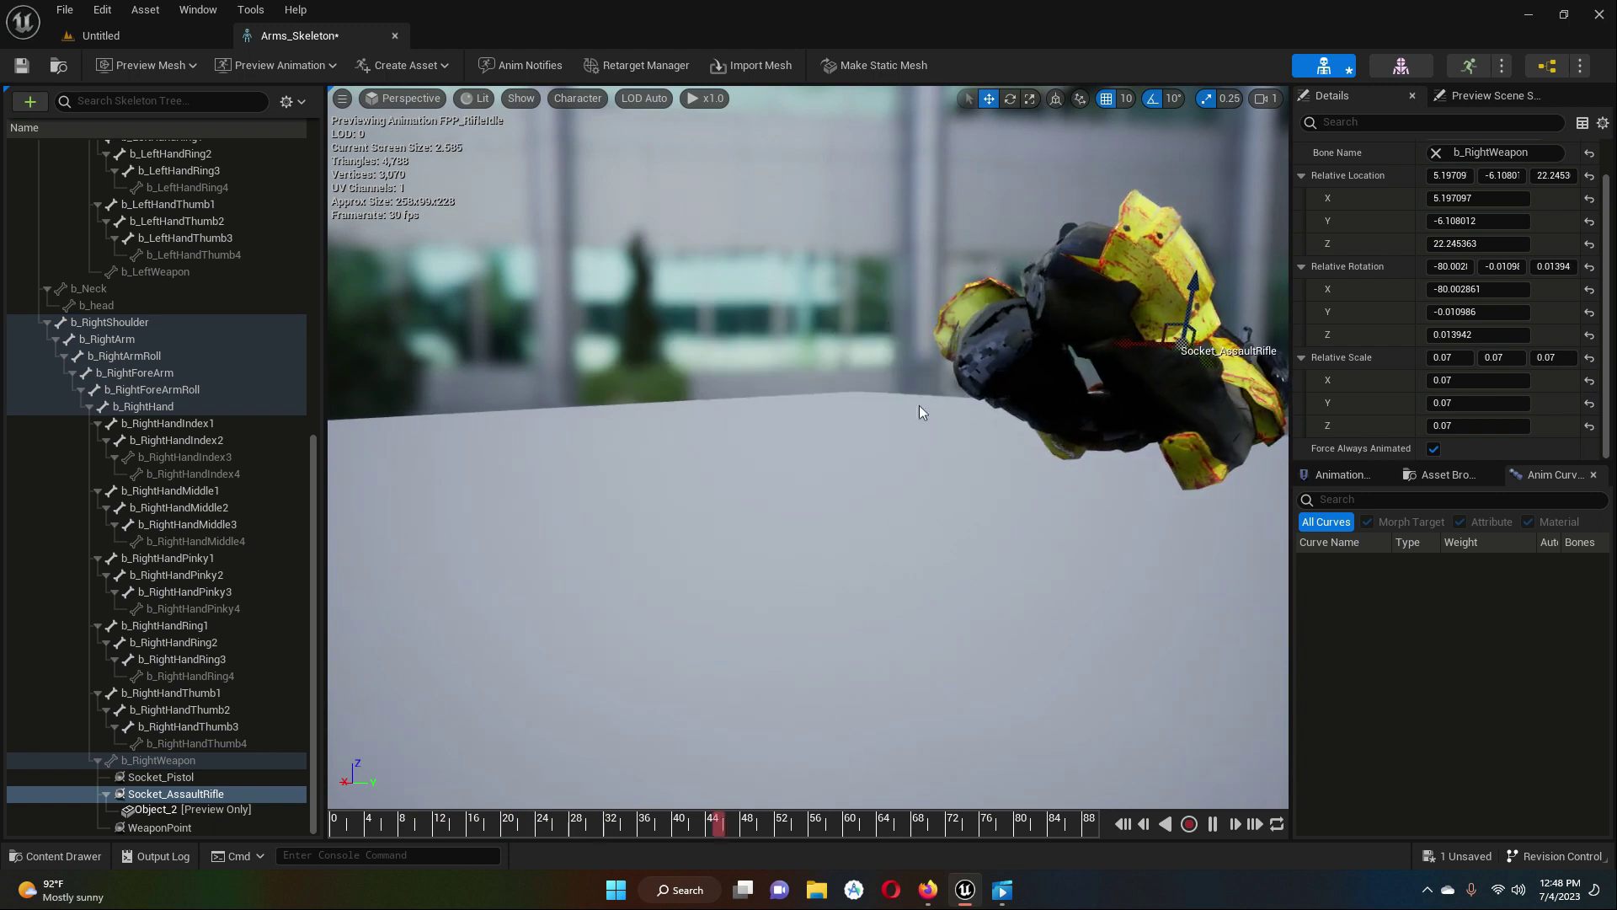
right_drag(964, 508, 964, 508)
right_drag(763, 645, 763, 645)
middle_drag(763, 646, 801, 761)
right_drag(780, 675, 780, 674)
right_drag(782, 508, 724, 498)
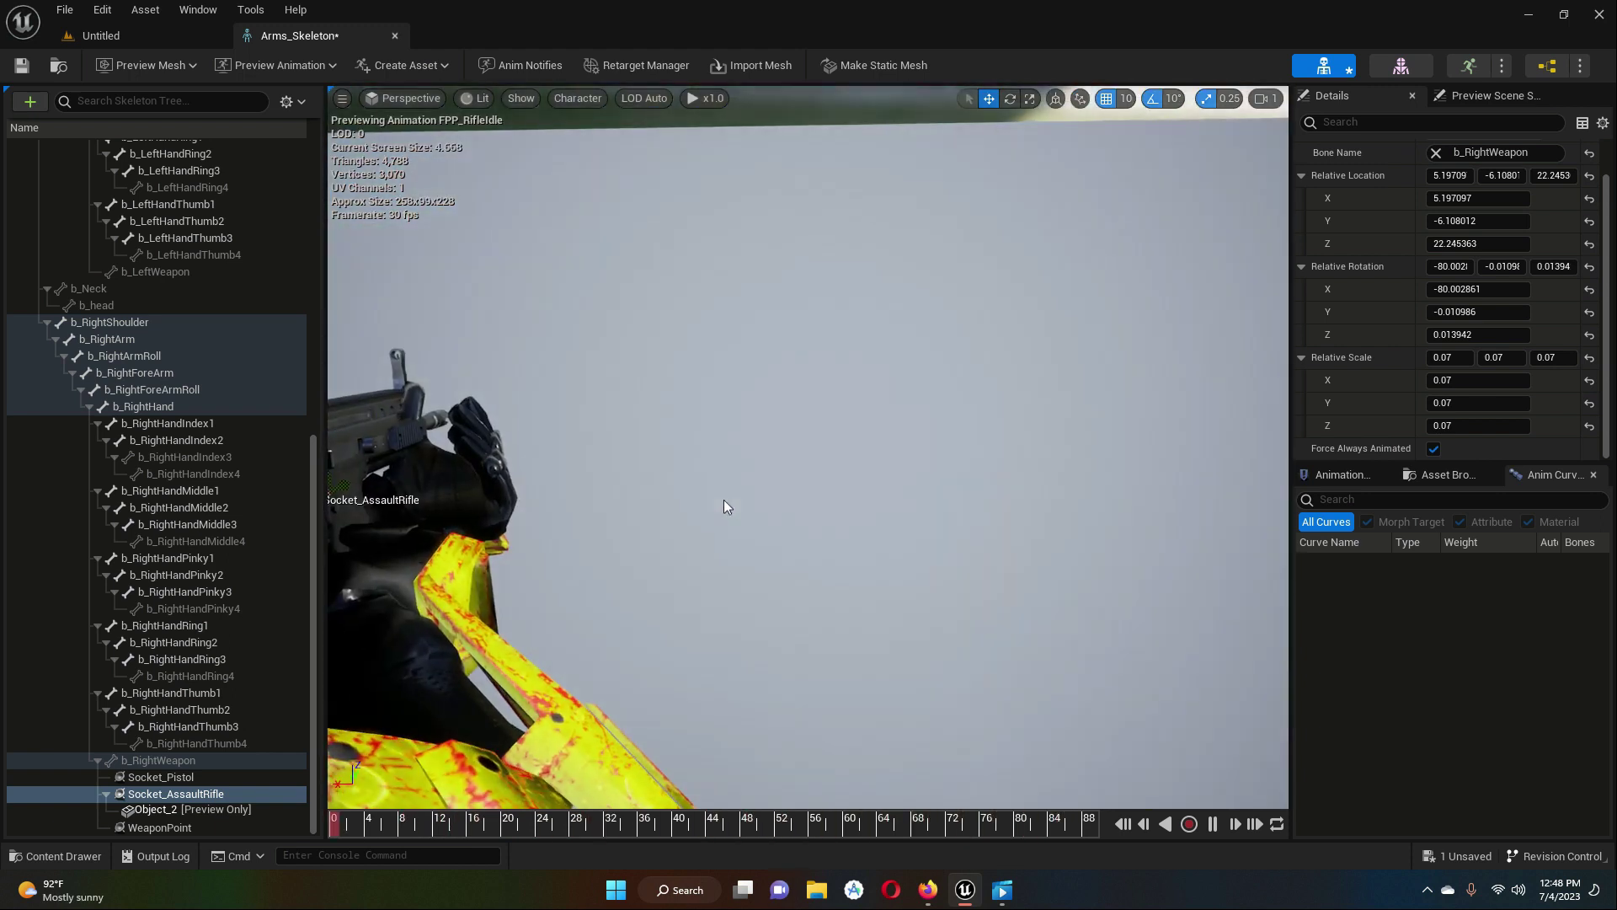
middle_drag(724, 498, 820, 482)
right_drag(820, 463, 820, 463)
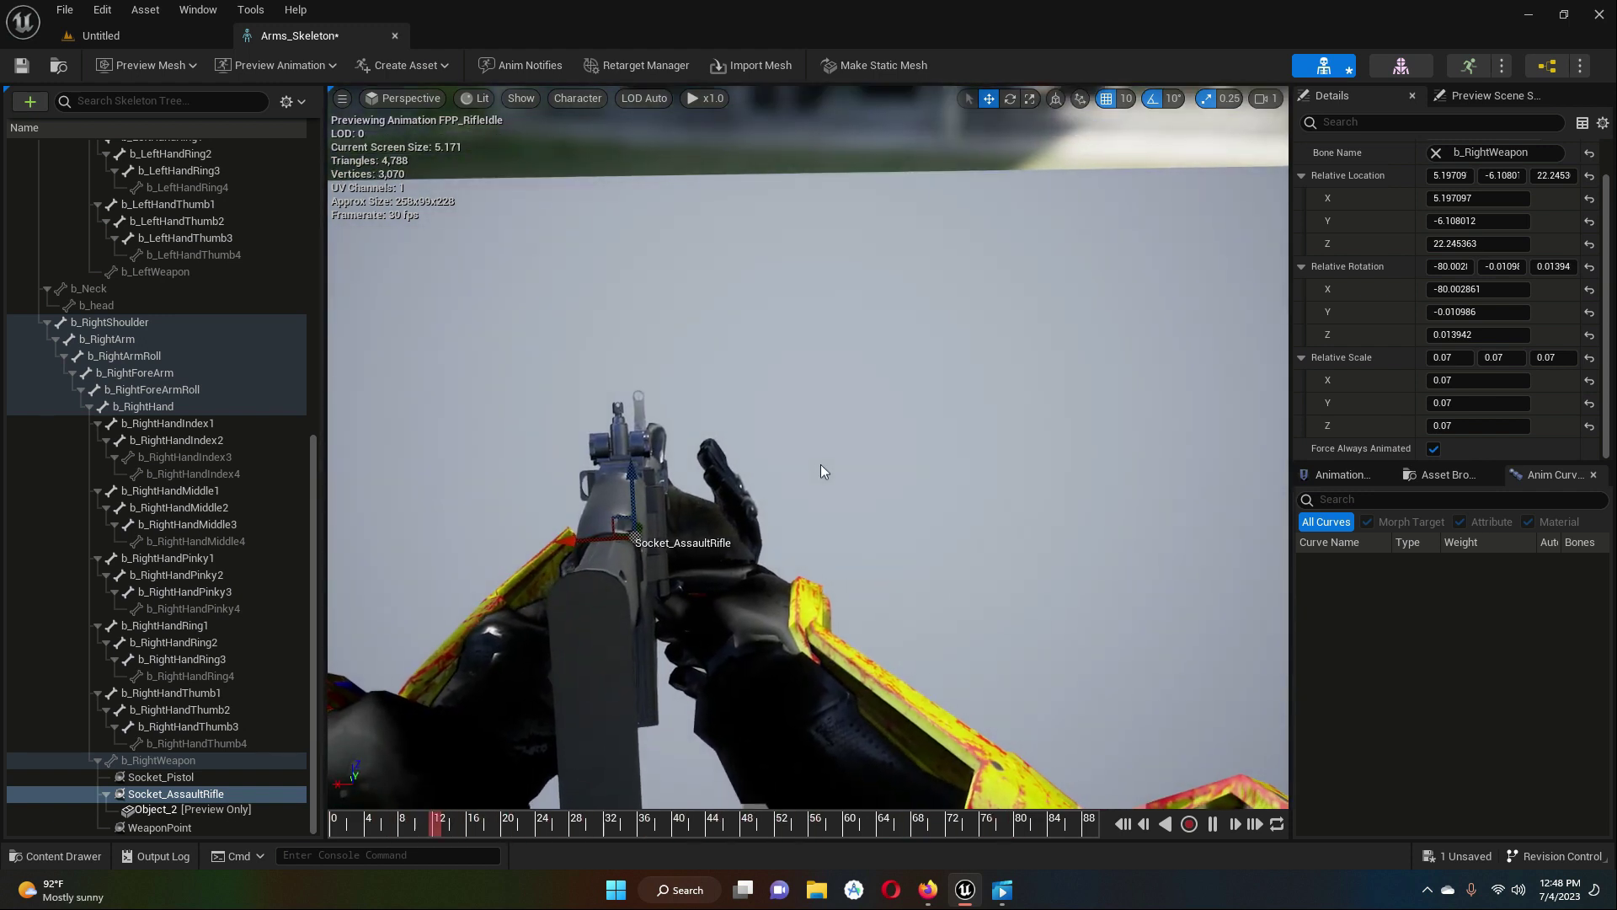
- Move the rifle socket sideways and back to a relative location of about X -0.57, Y -6.56, Z 19.71
key(Left)
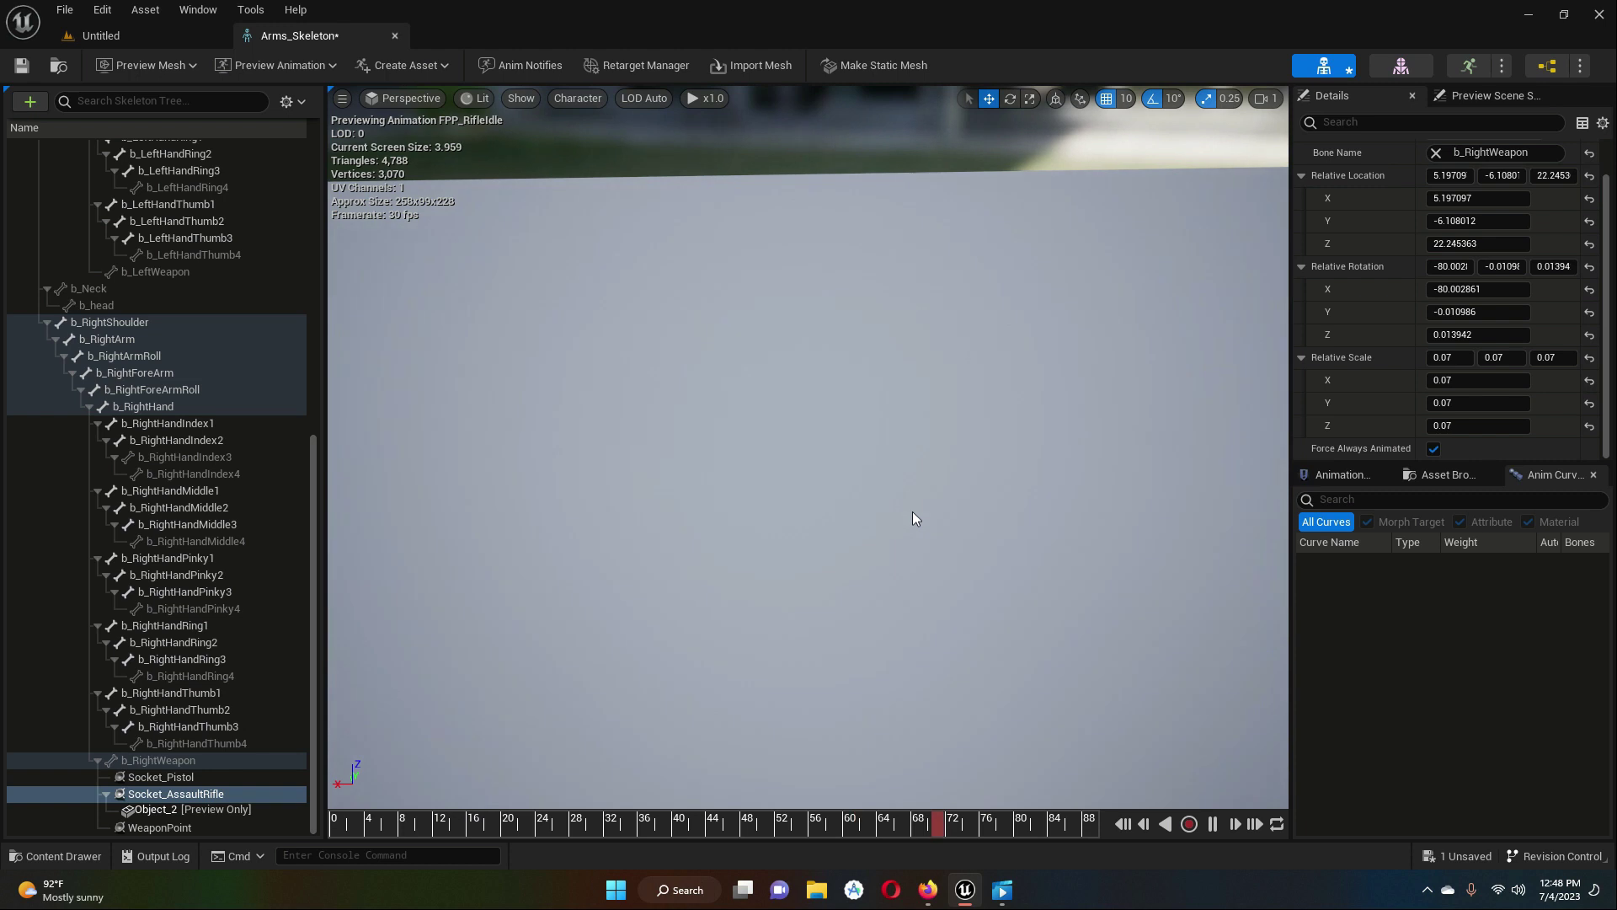
key(Right)
key(Left)
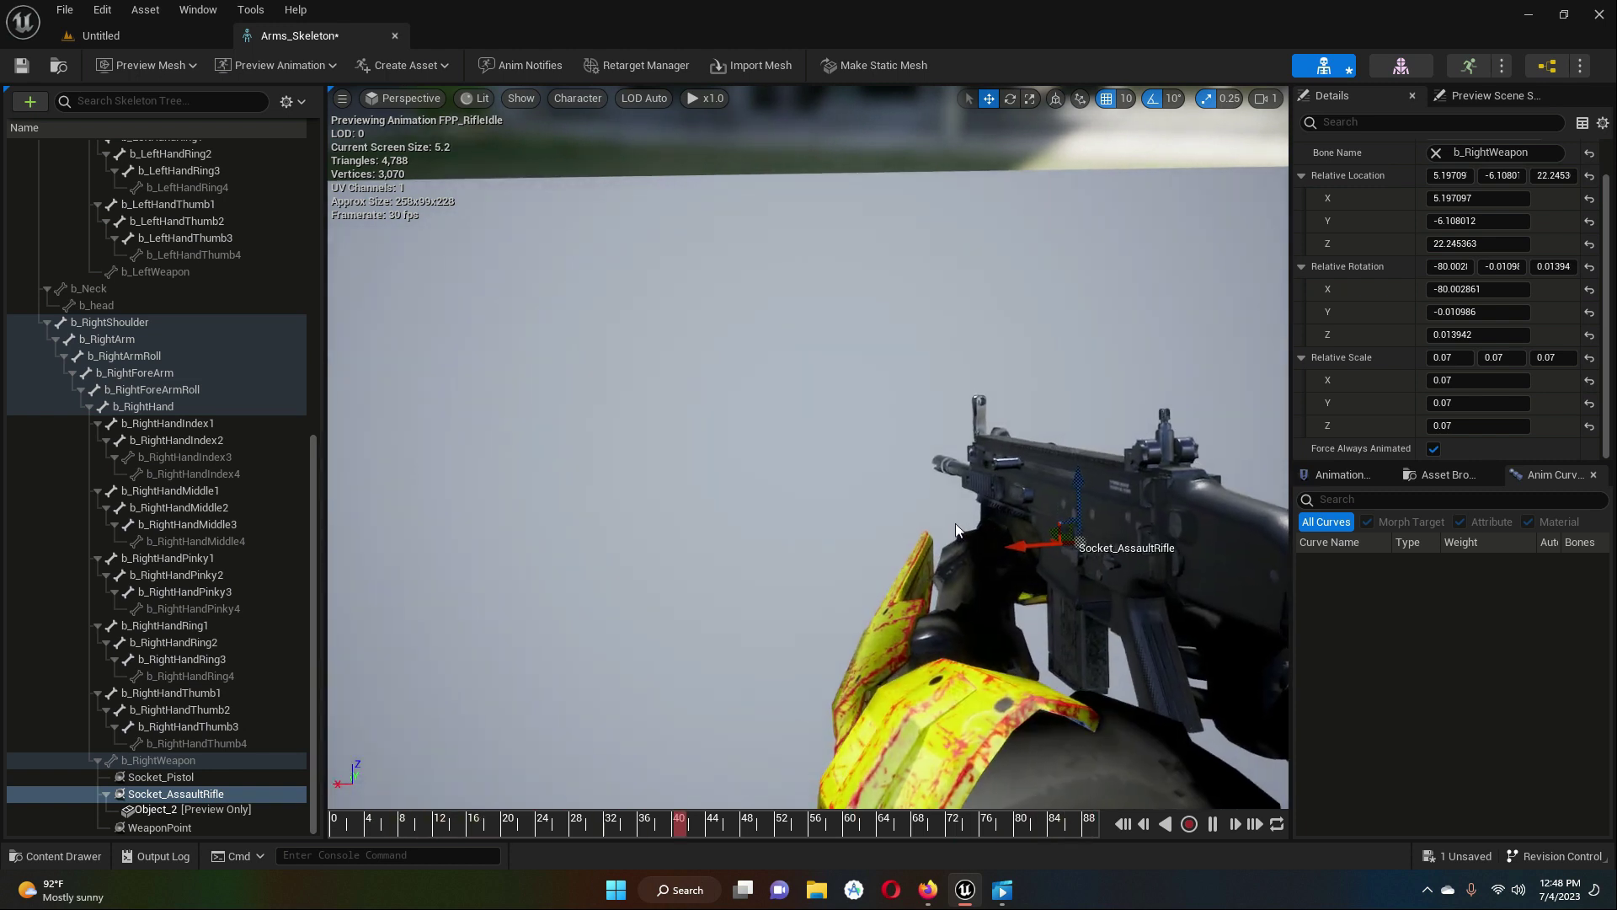
key(Right)
key(Left)
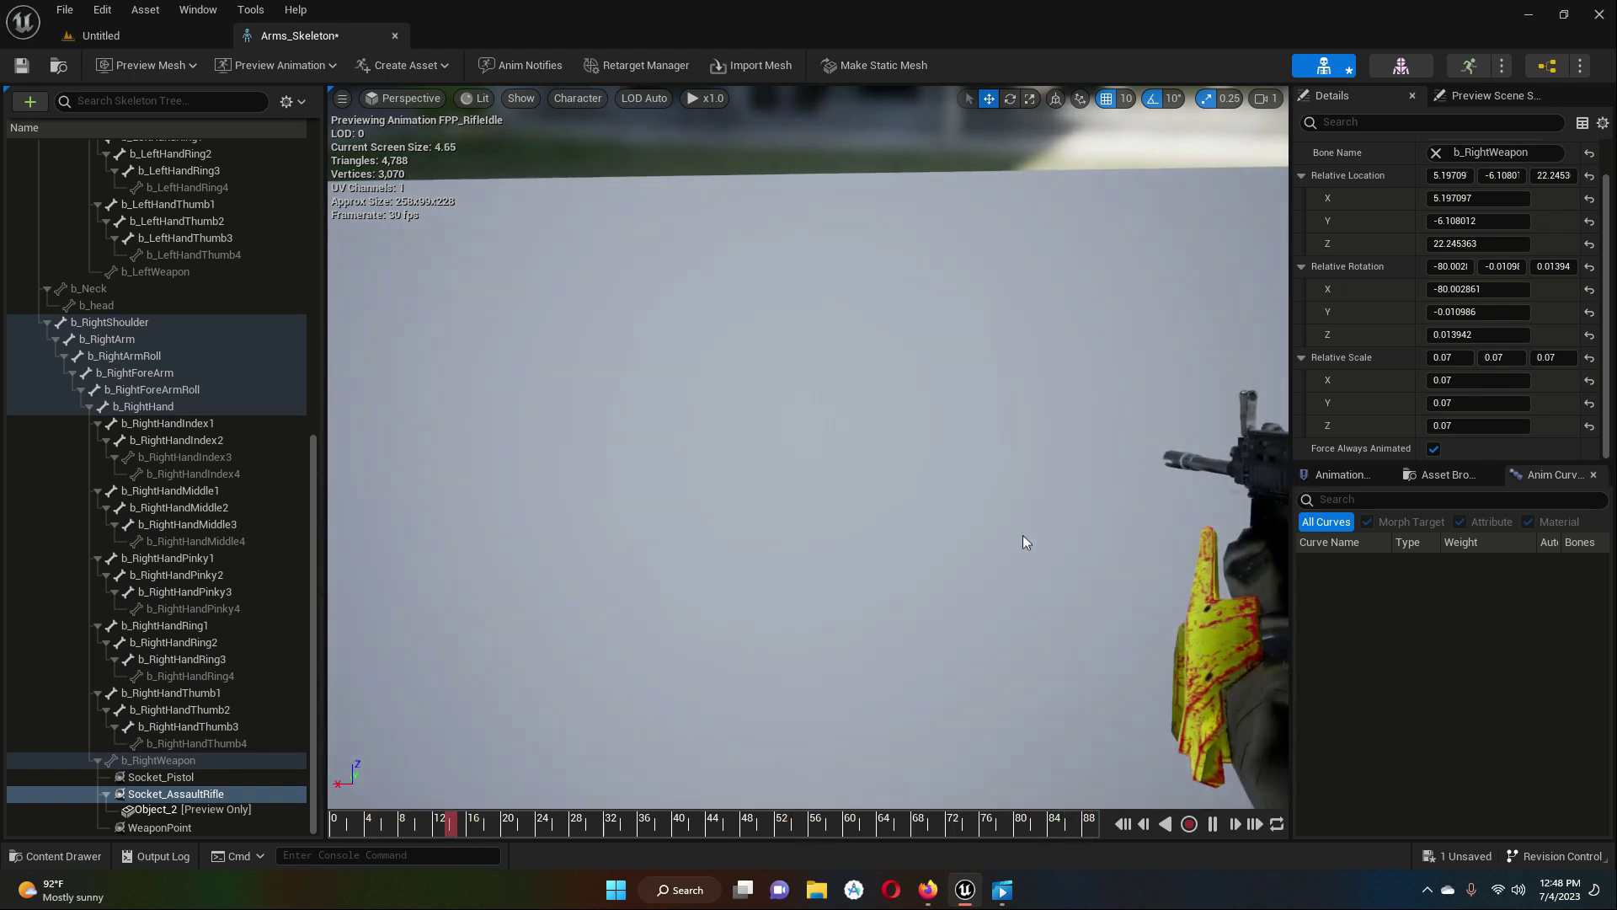
key(Right)
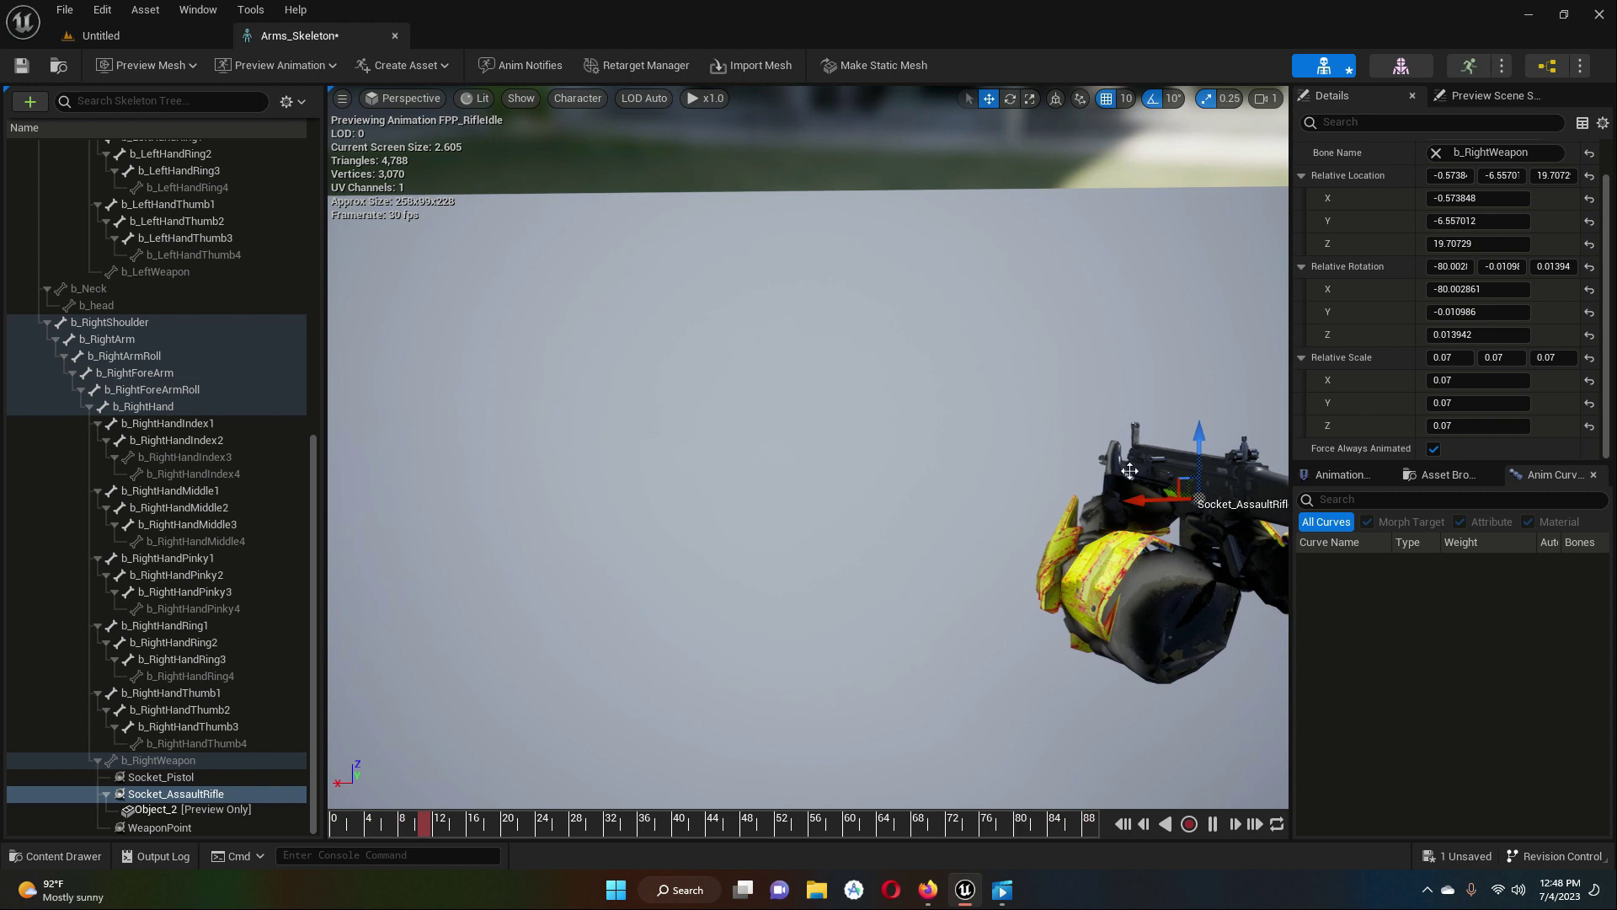
- Slide the rifle socket forward along the barrel to a relative location of about X -0.56, Y -6.09, Z 22.35
key(Right)
right_drag(948, 474, 851, 497)
key(Right)
key(Left)
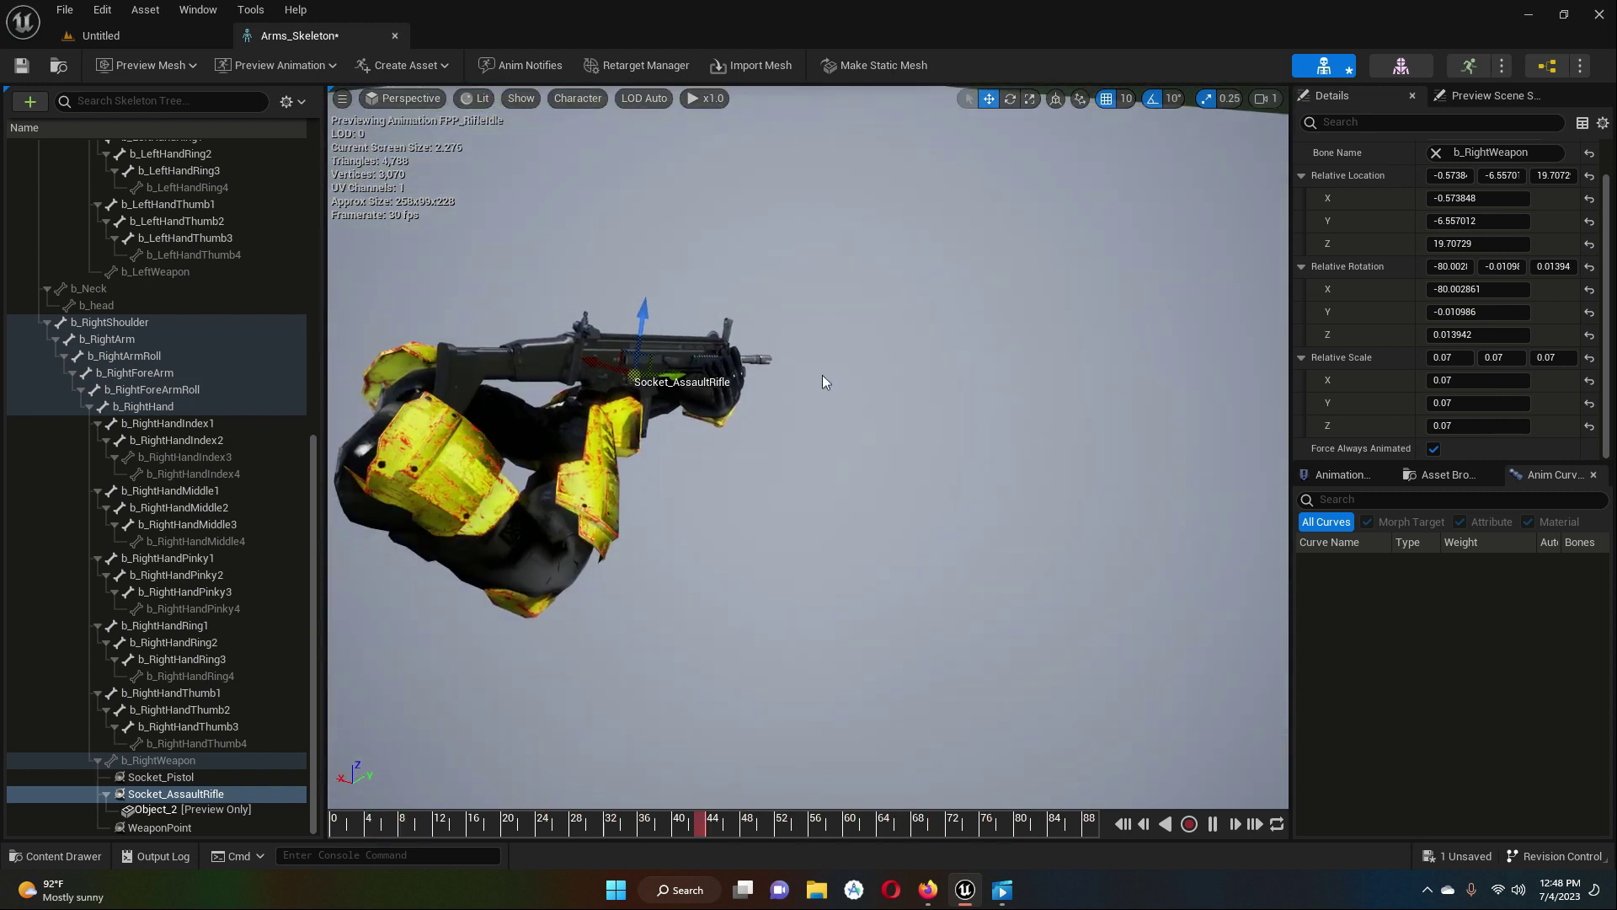
right_drag(724, 472, 615, 439)
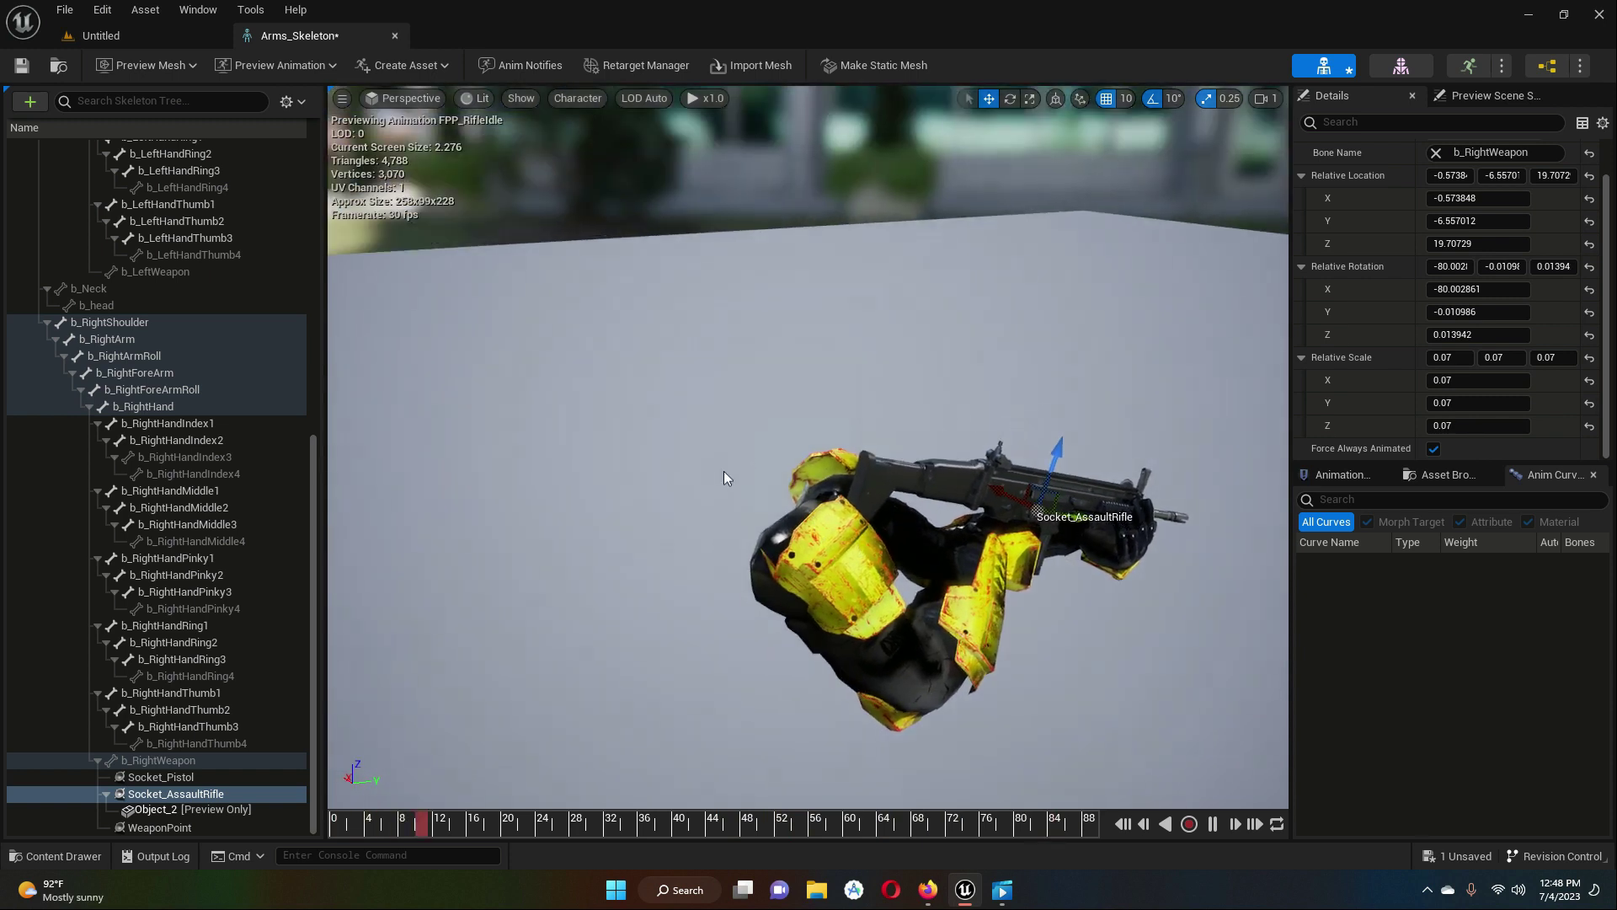
key(Right)
right_drag(367, 573, 287, 559)
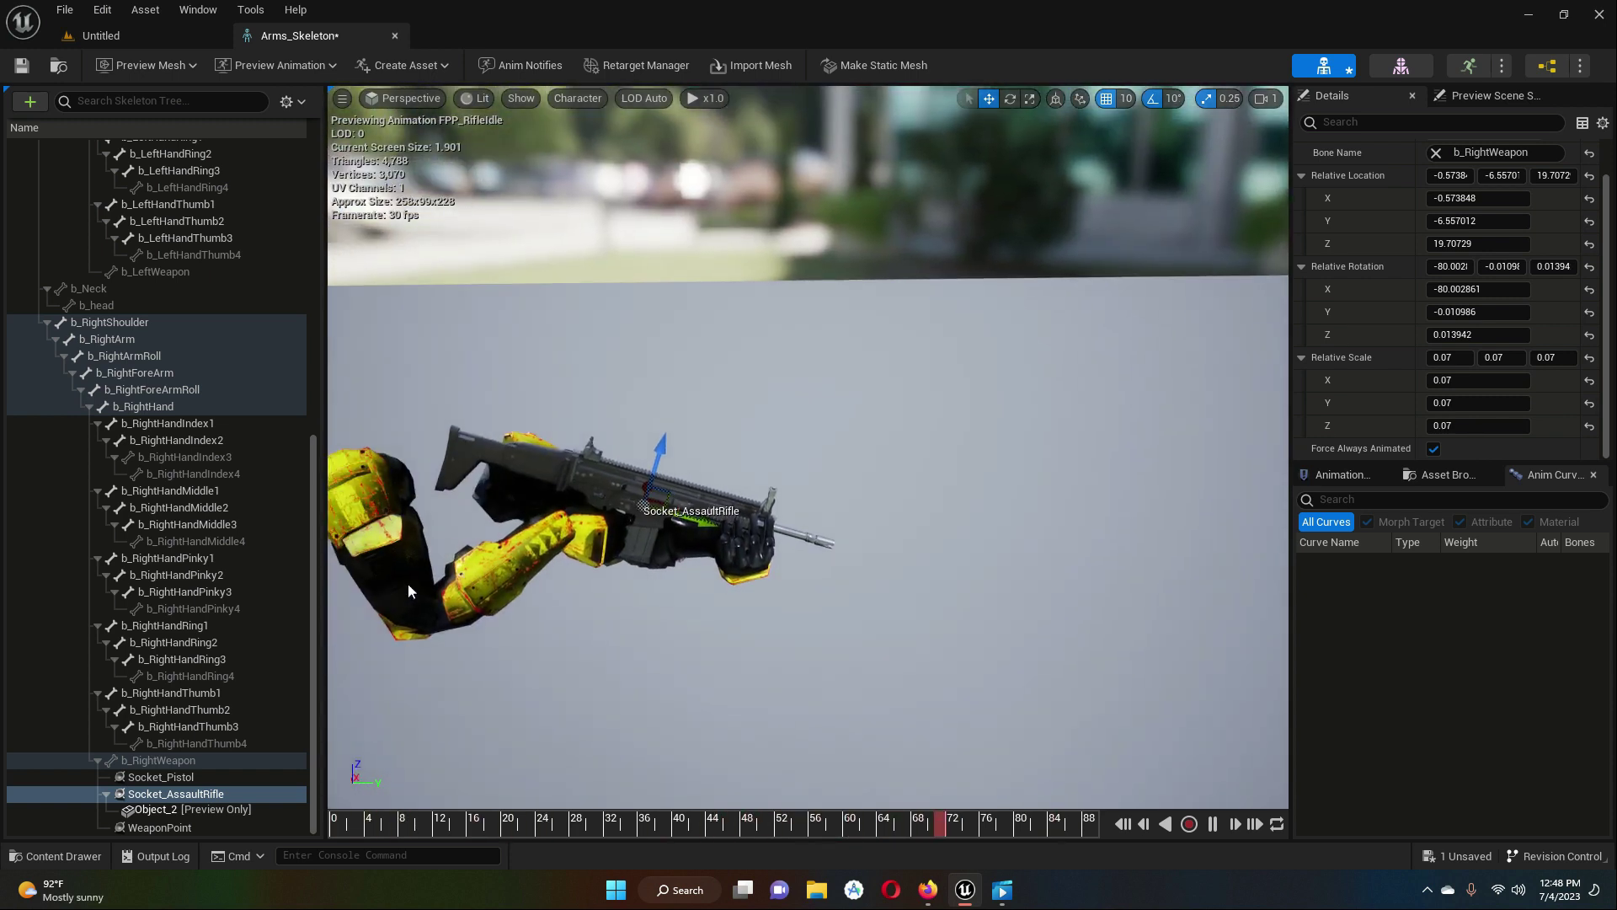
mouse_move(644, 627)
right_down()
mouse_move(643, 596)
mouse_move(662, 623)
right_up()
scroll(631, 632, up, 5)
key(f)
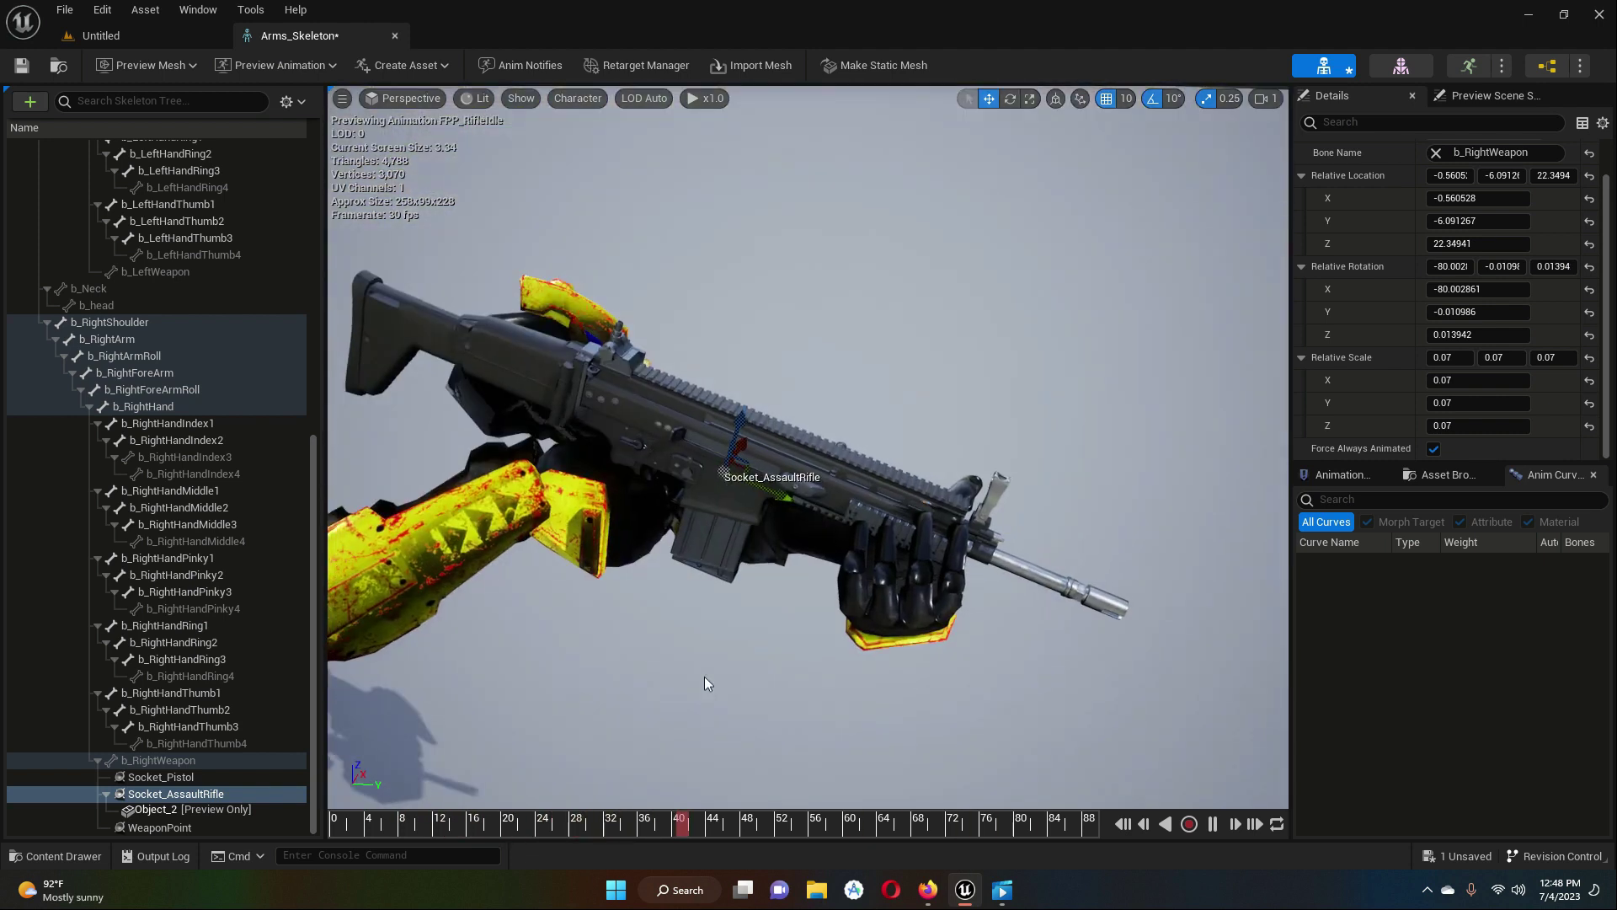
- Activate the Rotate tool on the Socket_AssaultRifle socket and save the Arms_Skeleton asset
right_drag(704, 676, 704, 702)
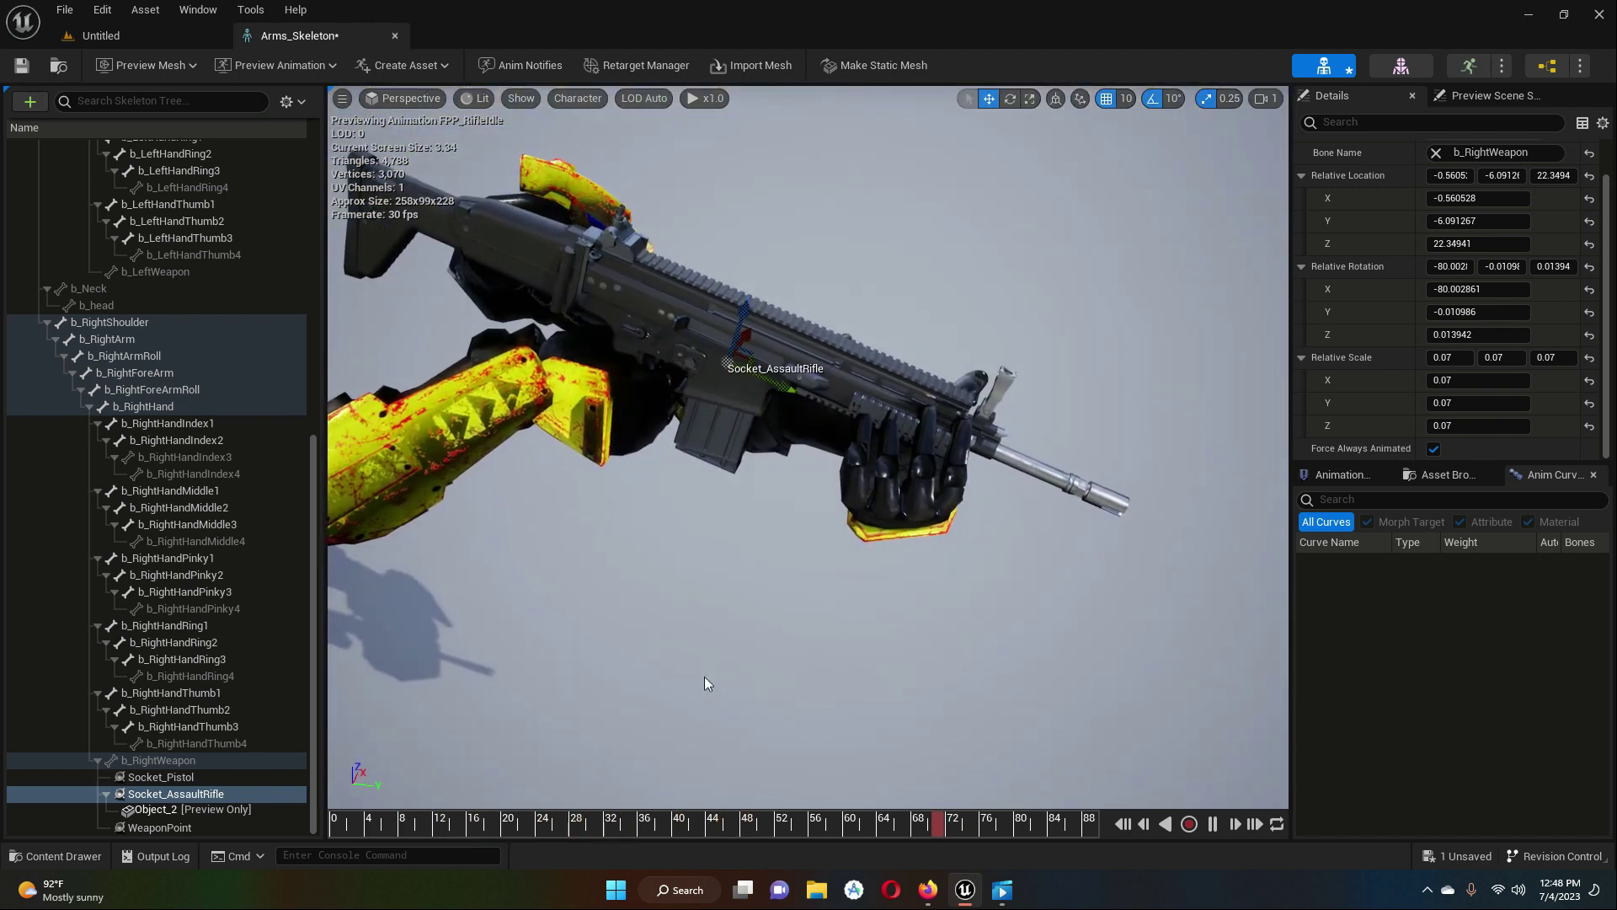
scroll(704, 675, up, 5)
scroll(610, 607, down, 5)
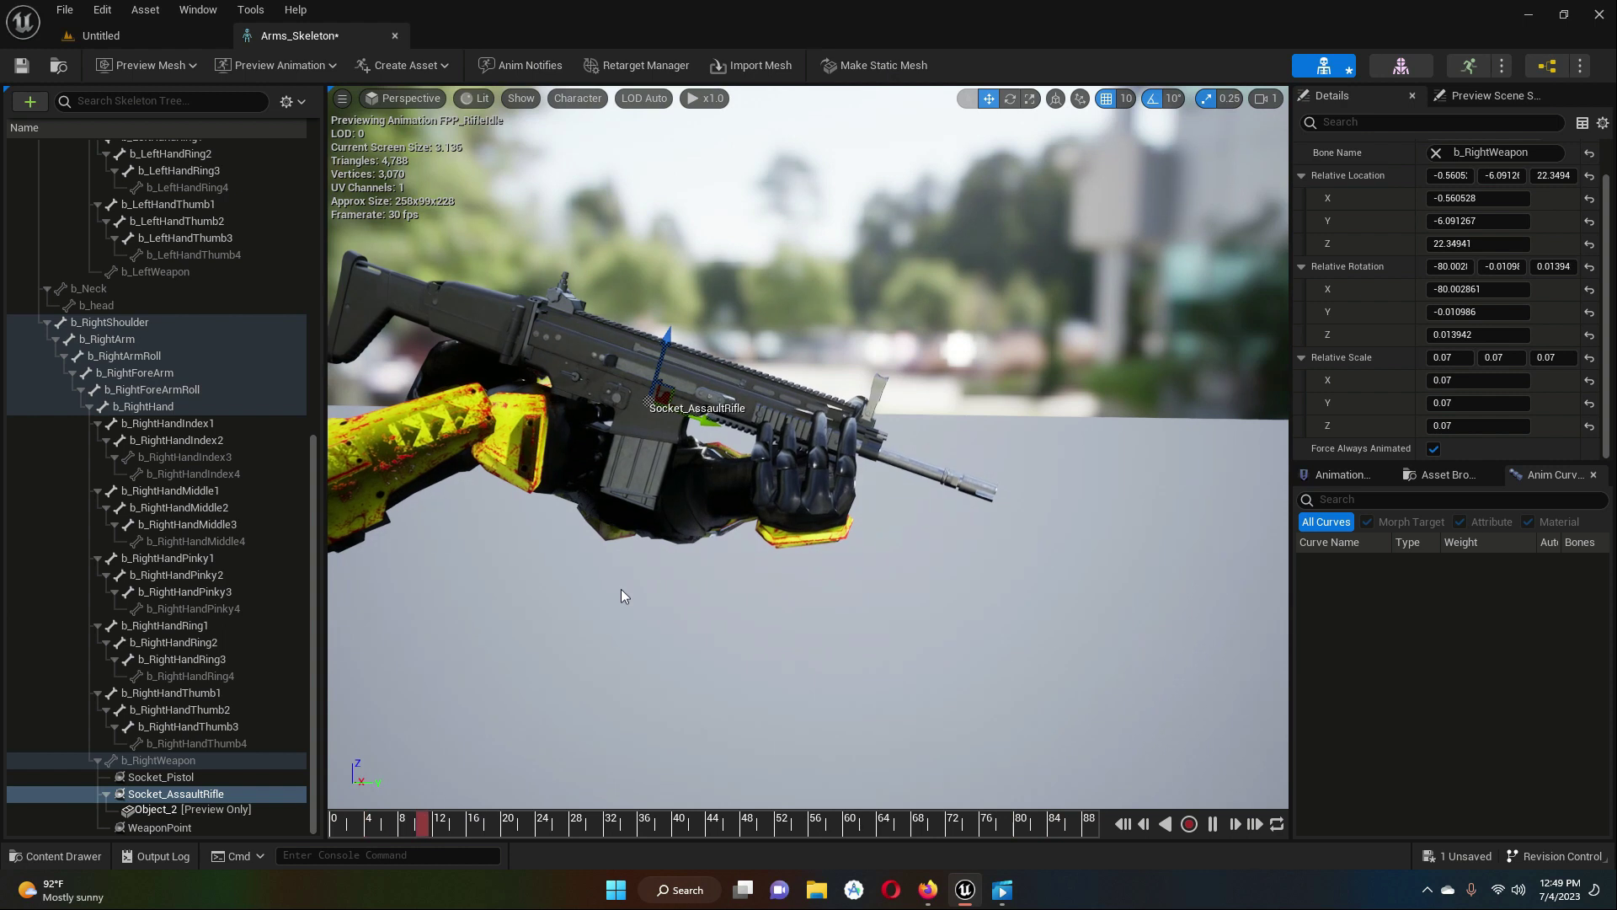
click(242, 792)
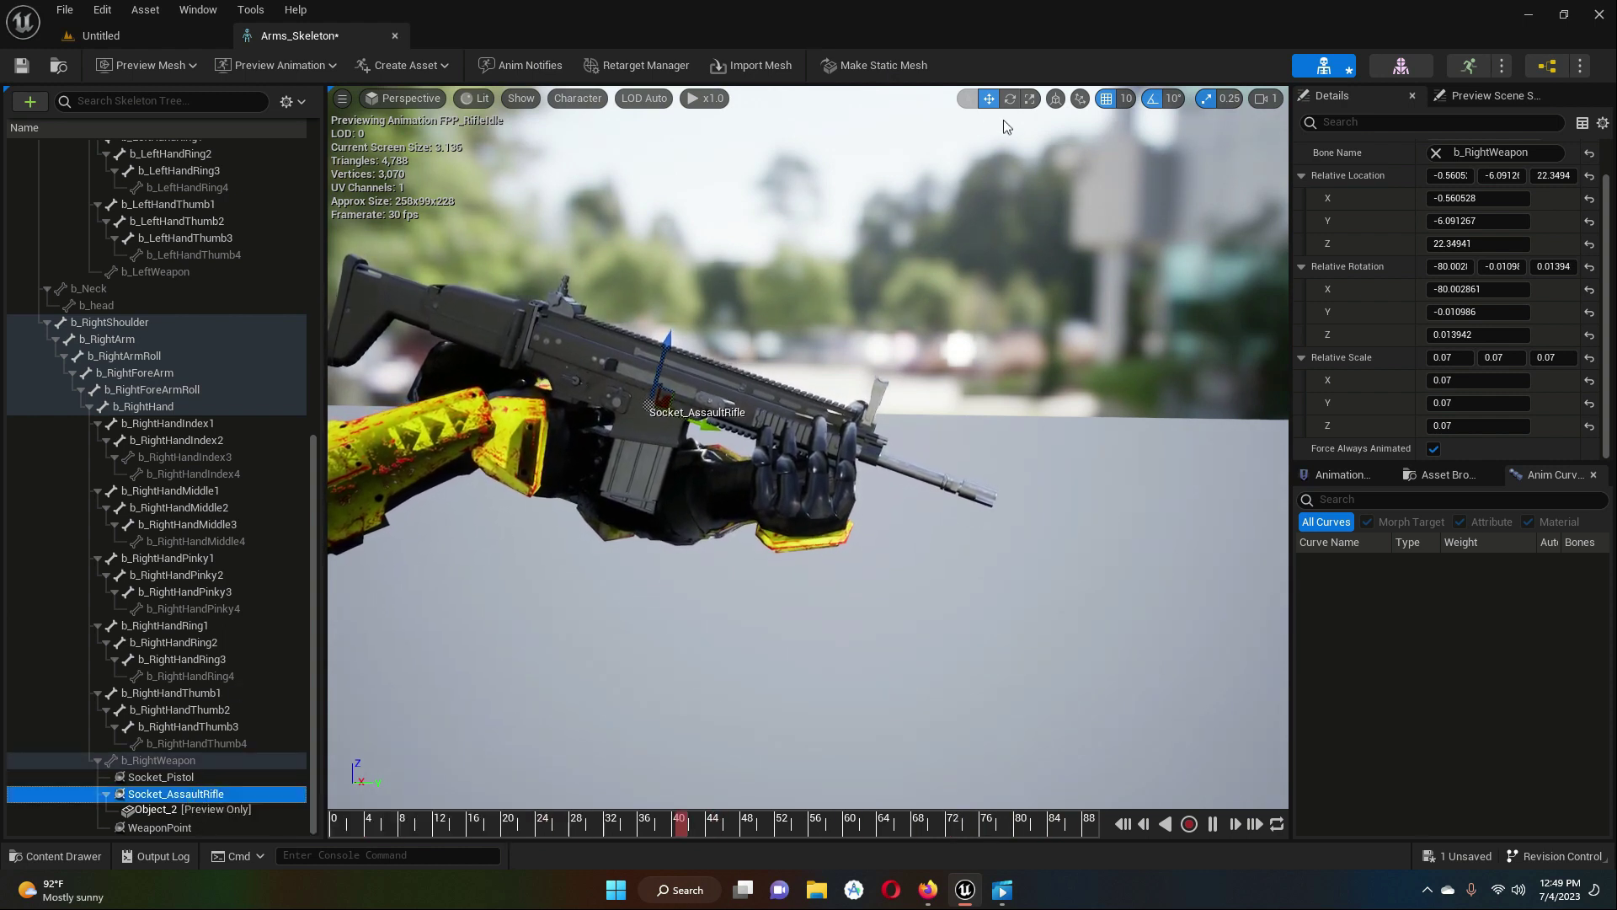
click(1010, 98)
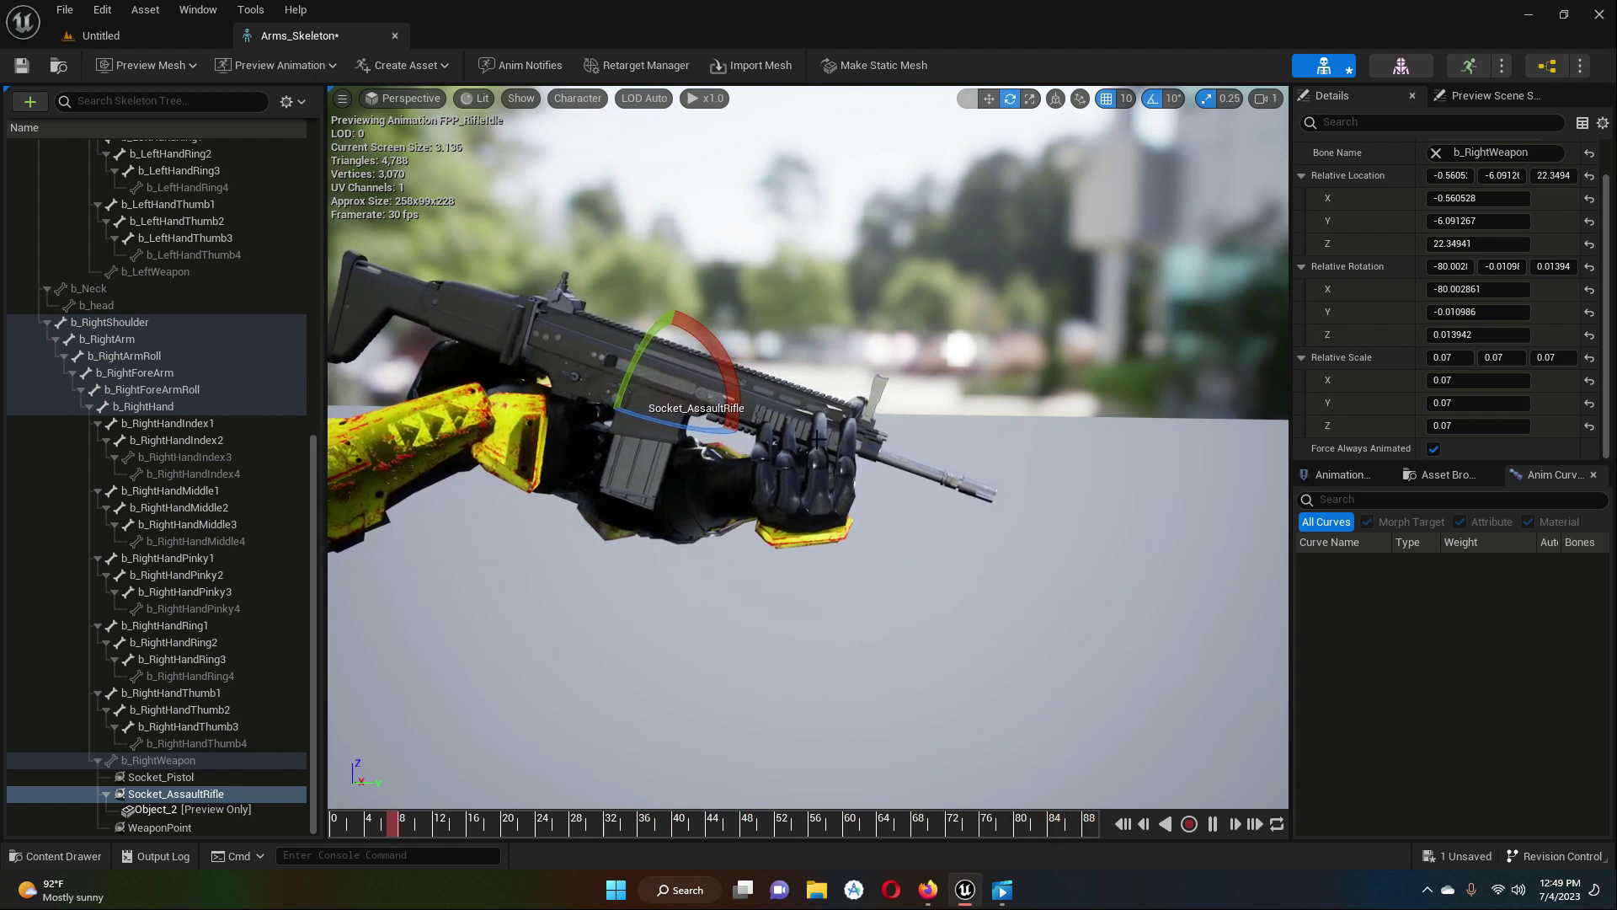
click(21, 66)
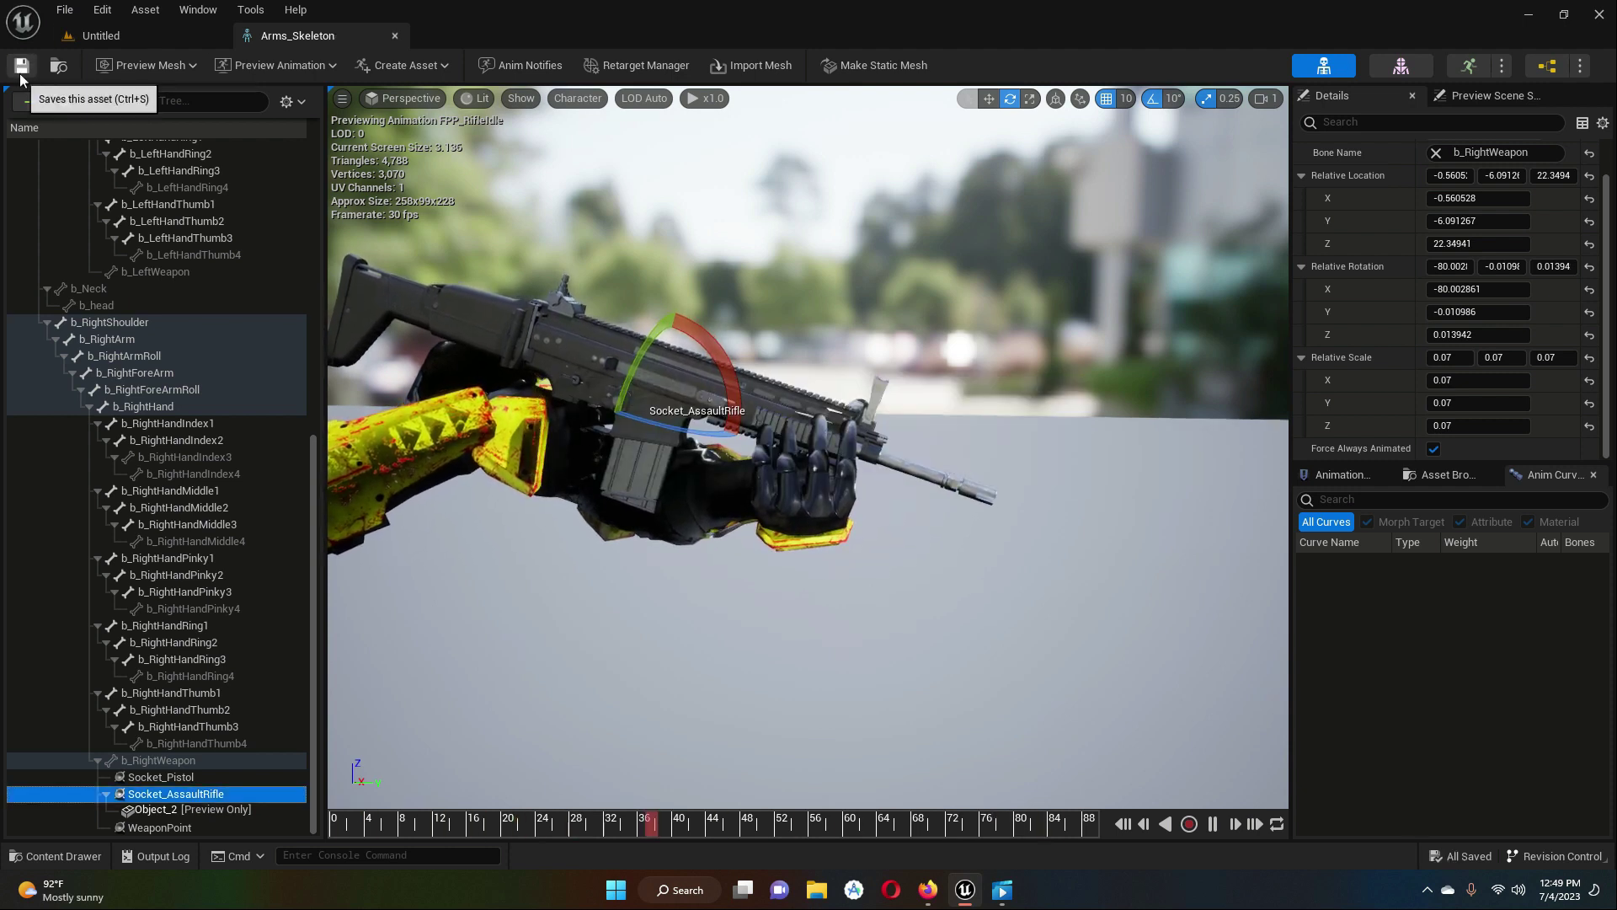
- Switch to the Untitled level, start a play session in the editor and give the game mouse control
click(138, 34)
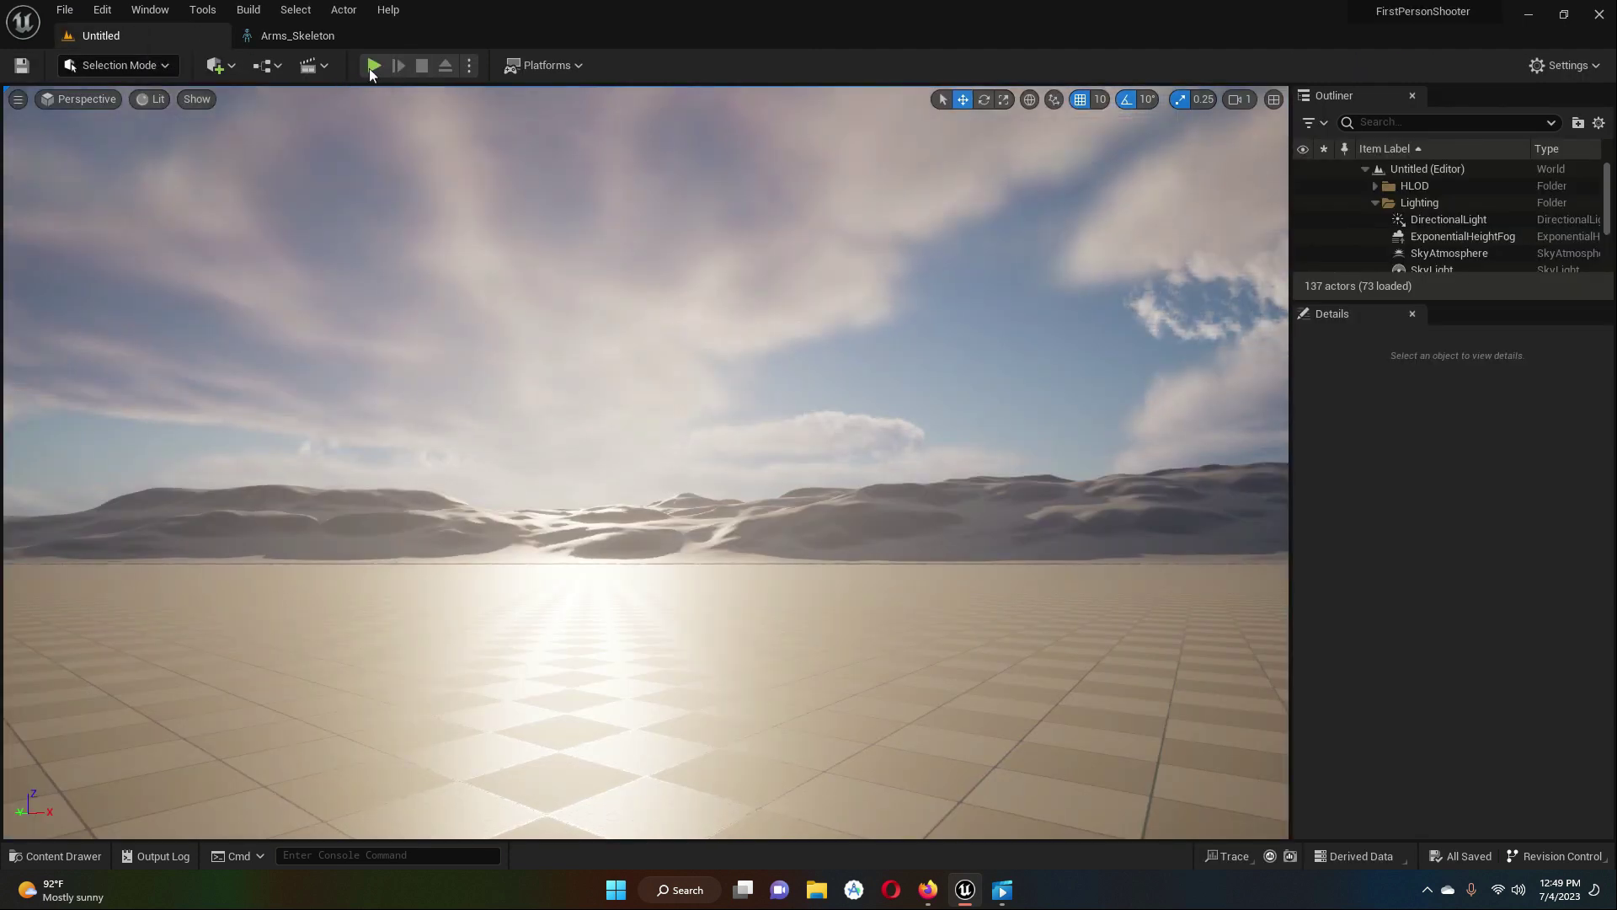
click(372, 66)
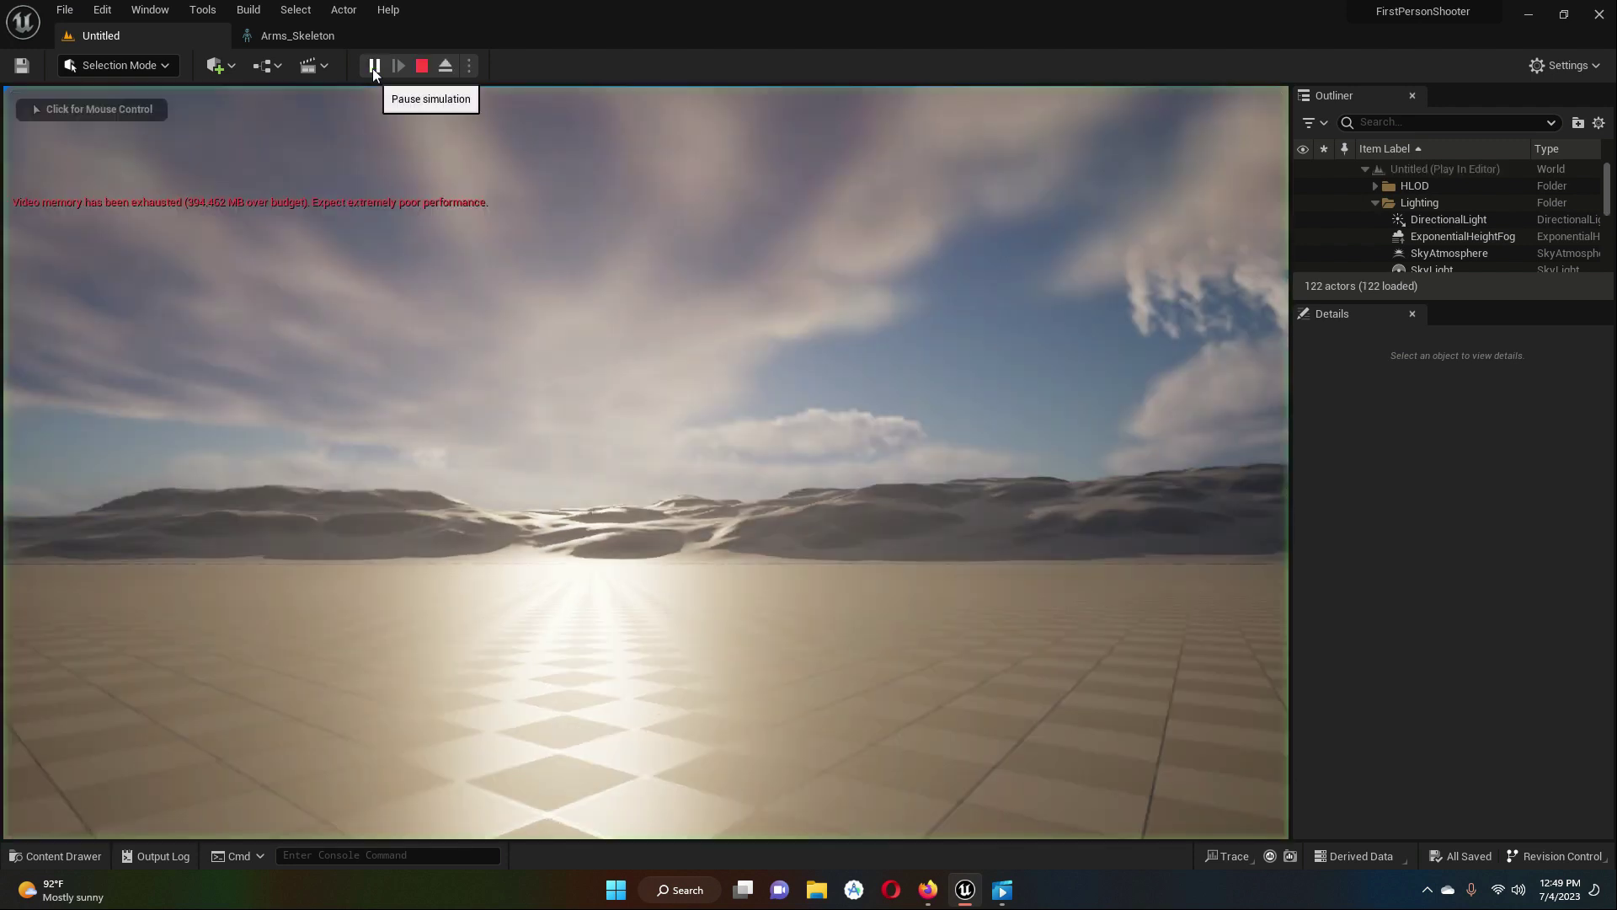
click(657, 472)
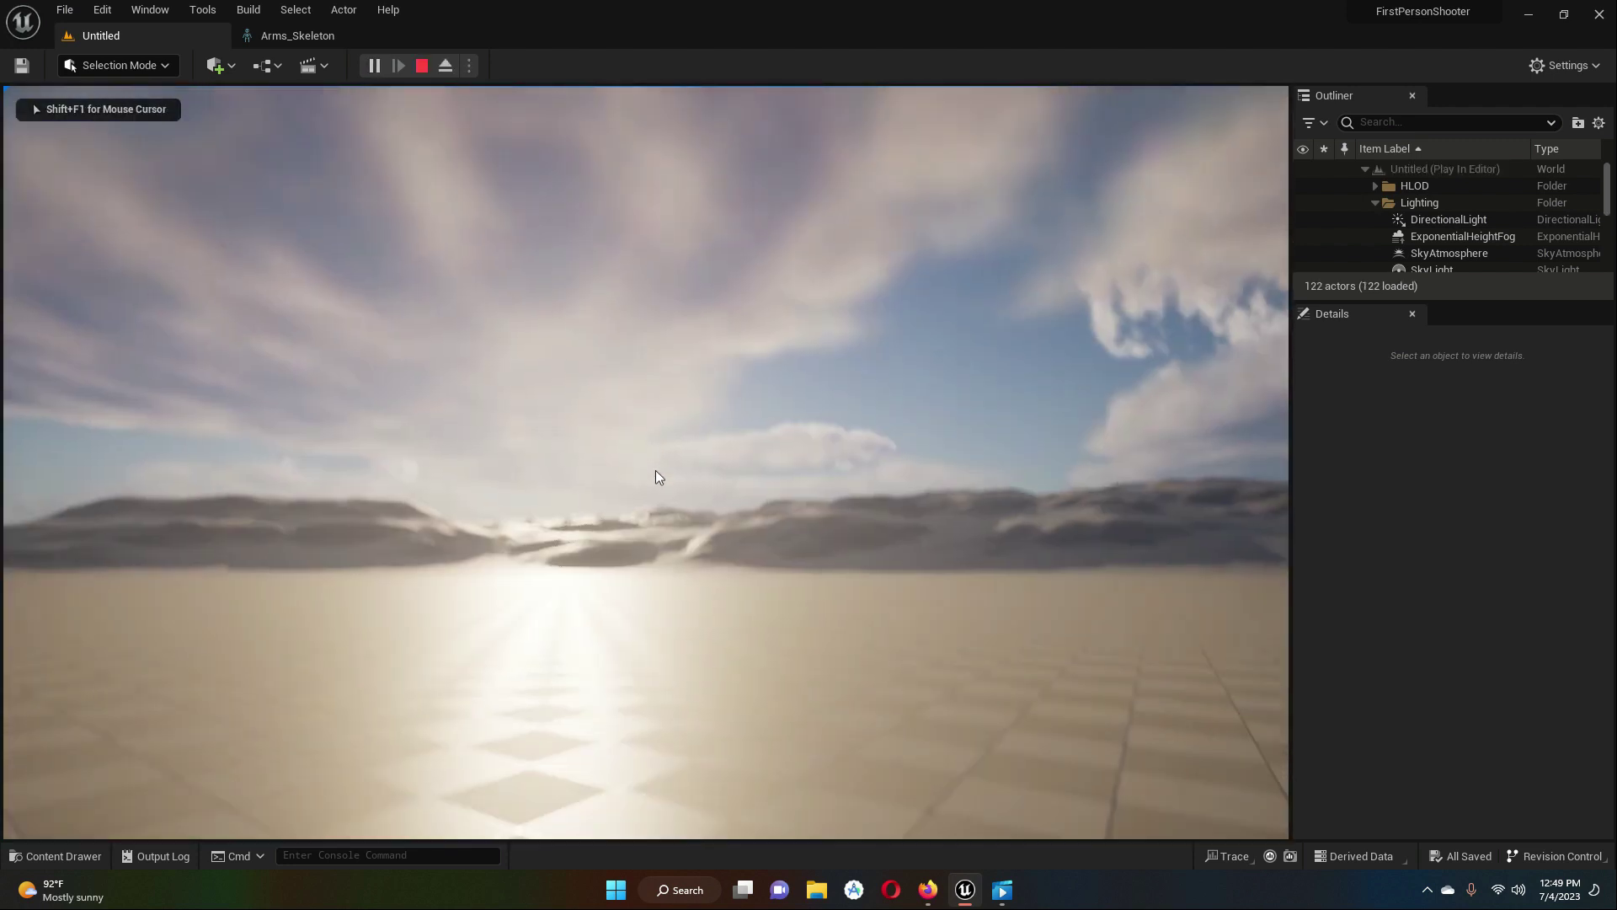
- Equip the assault rifle in the running game to check its fit in the hands, and end the play session
key(1)
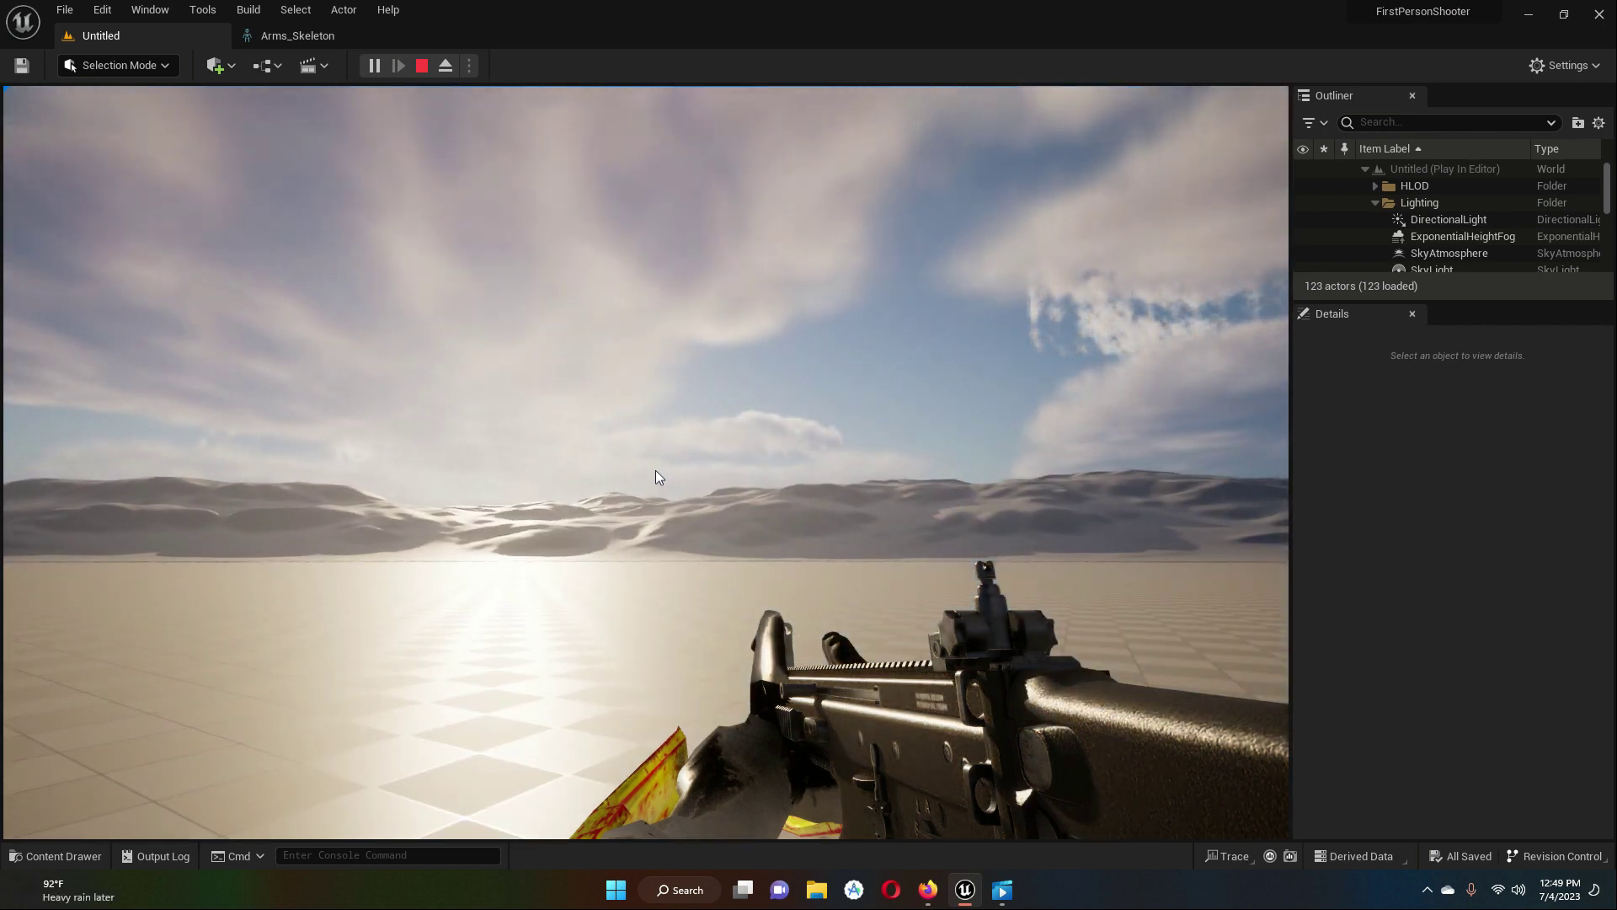
click(418, 72)
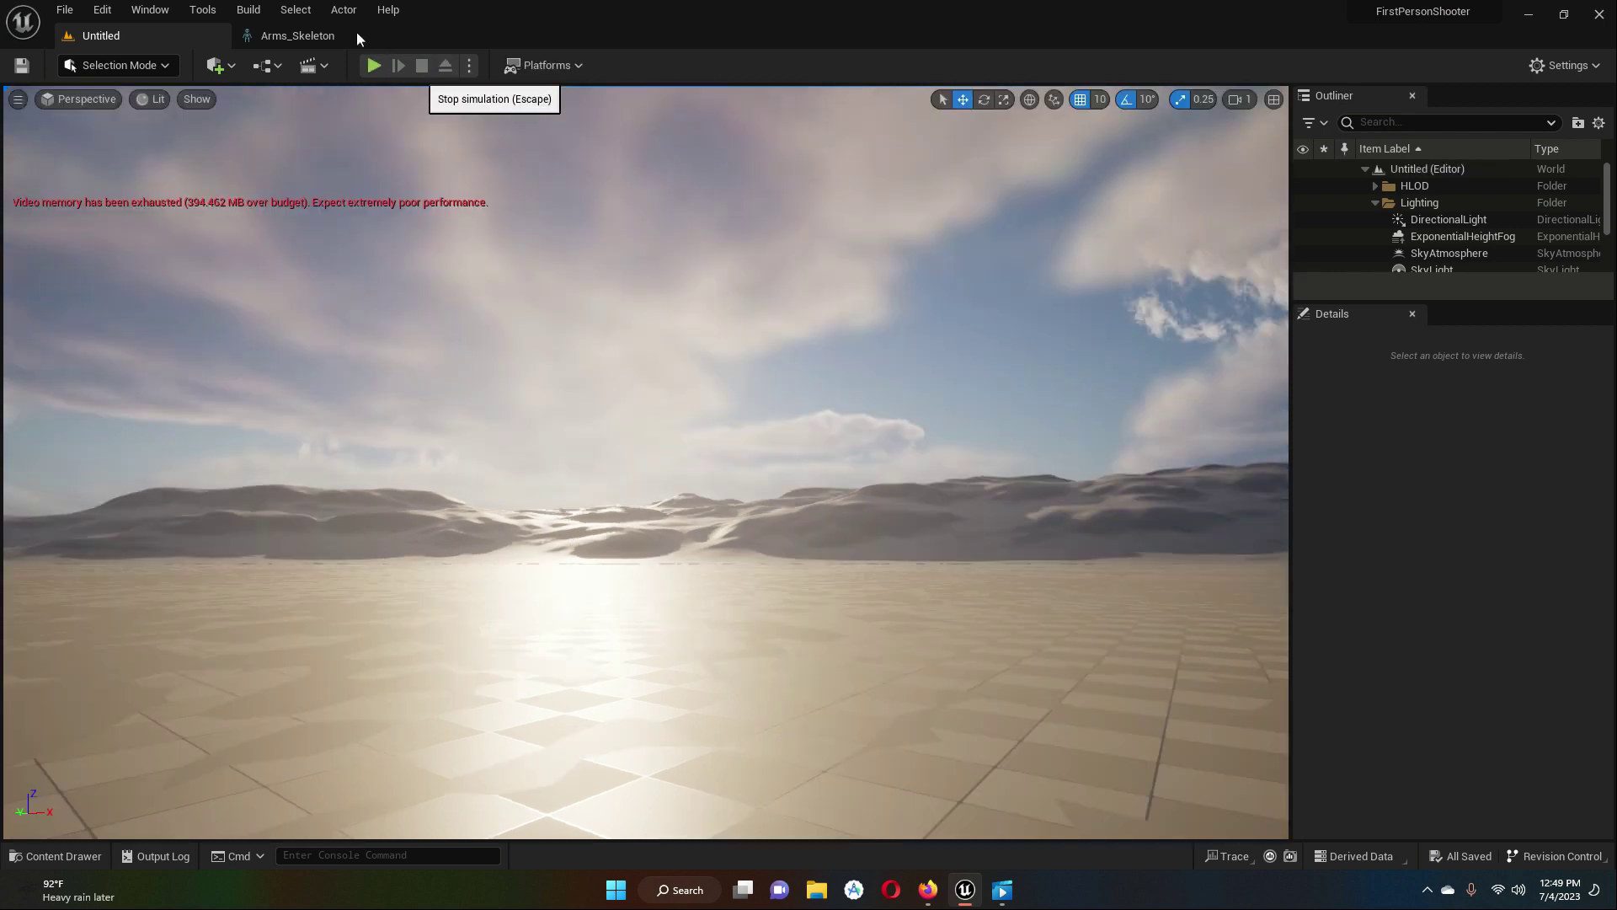
- In Arms_Skeleton, rotate the assault rifle socket to a relative rotation of about X -90.004, Y -0.007, Z 0.009
click(284, 35)
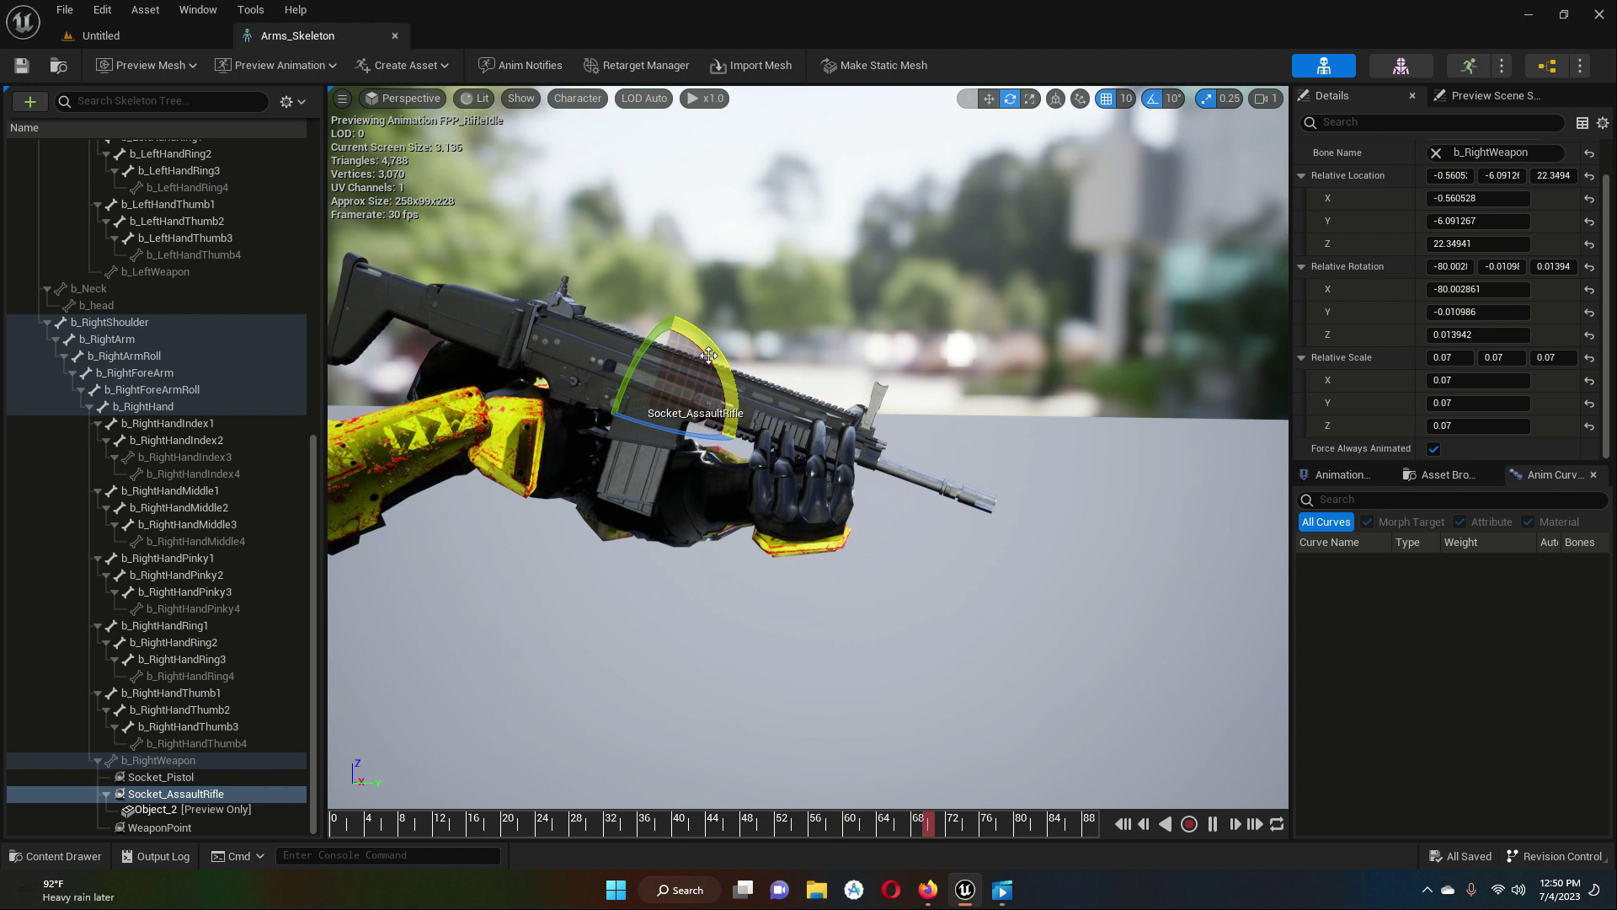
drag(710, 355, 709, 350)
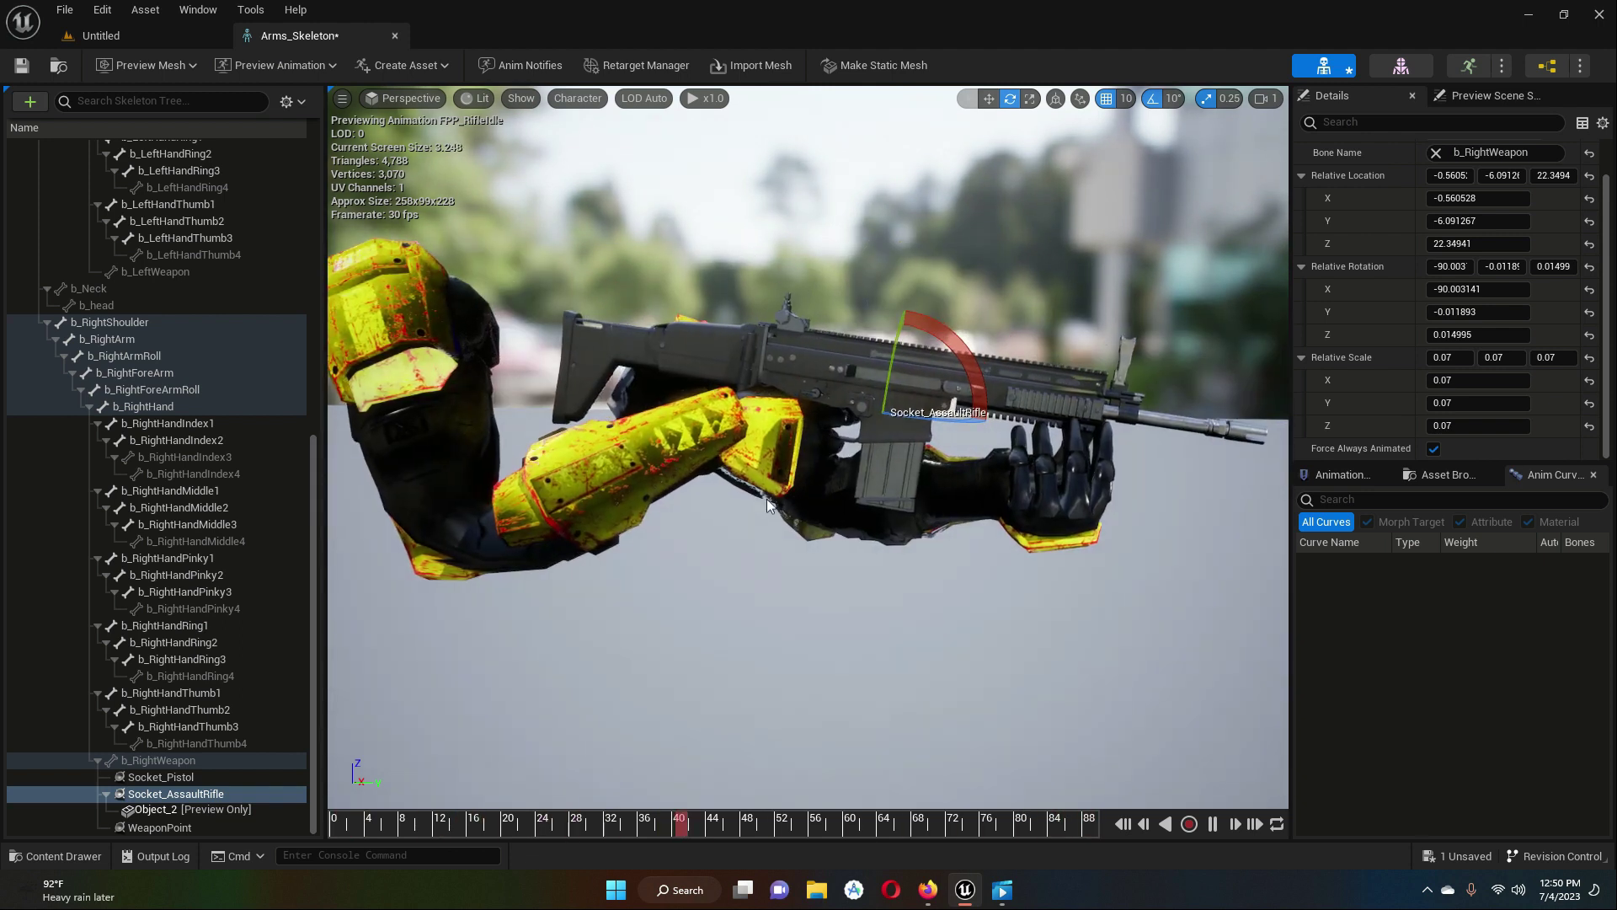
drag(965, 378, 965, 377)
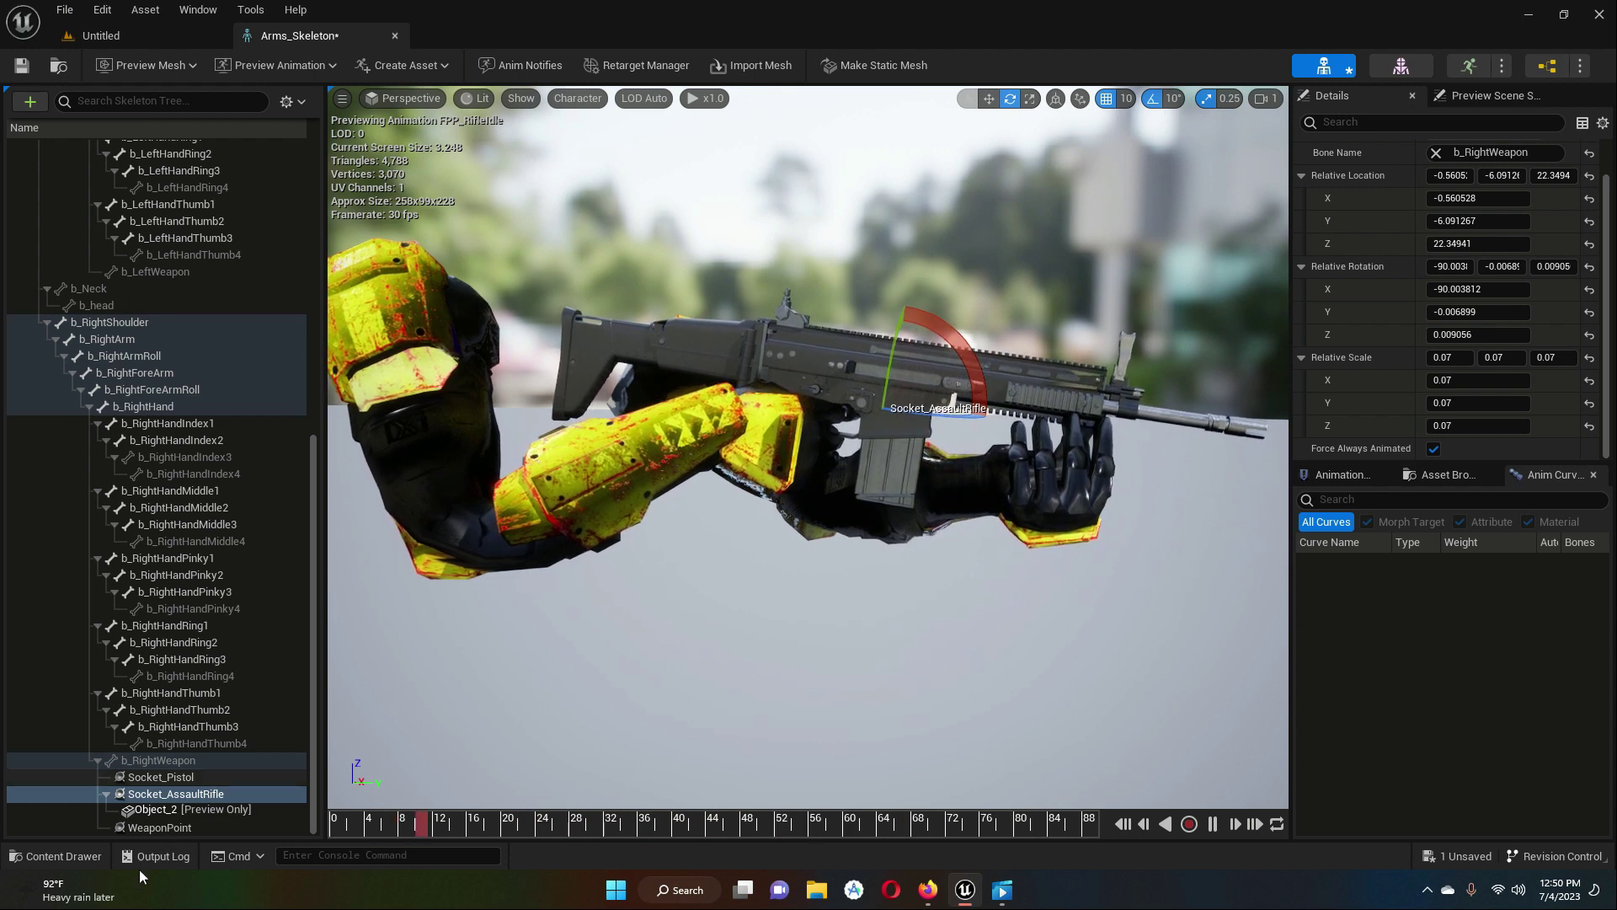
- Move Socket_AssaultRifle to a relative location of about X 0.63, Y -7.17, Z 25.12 and save the skeleton asset
click(175, 796)
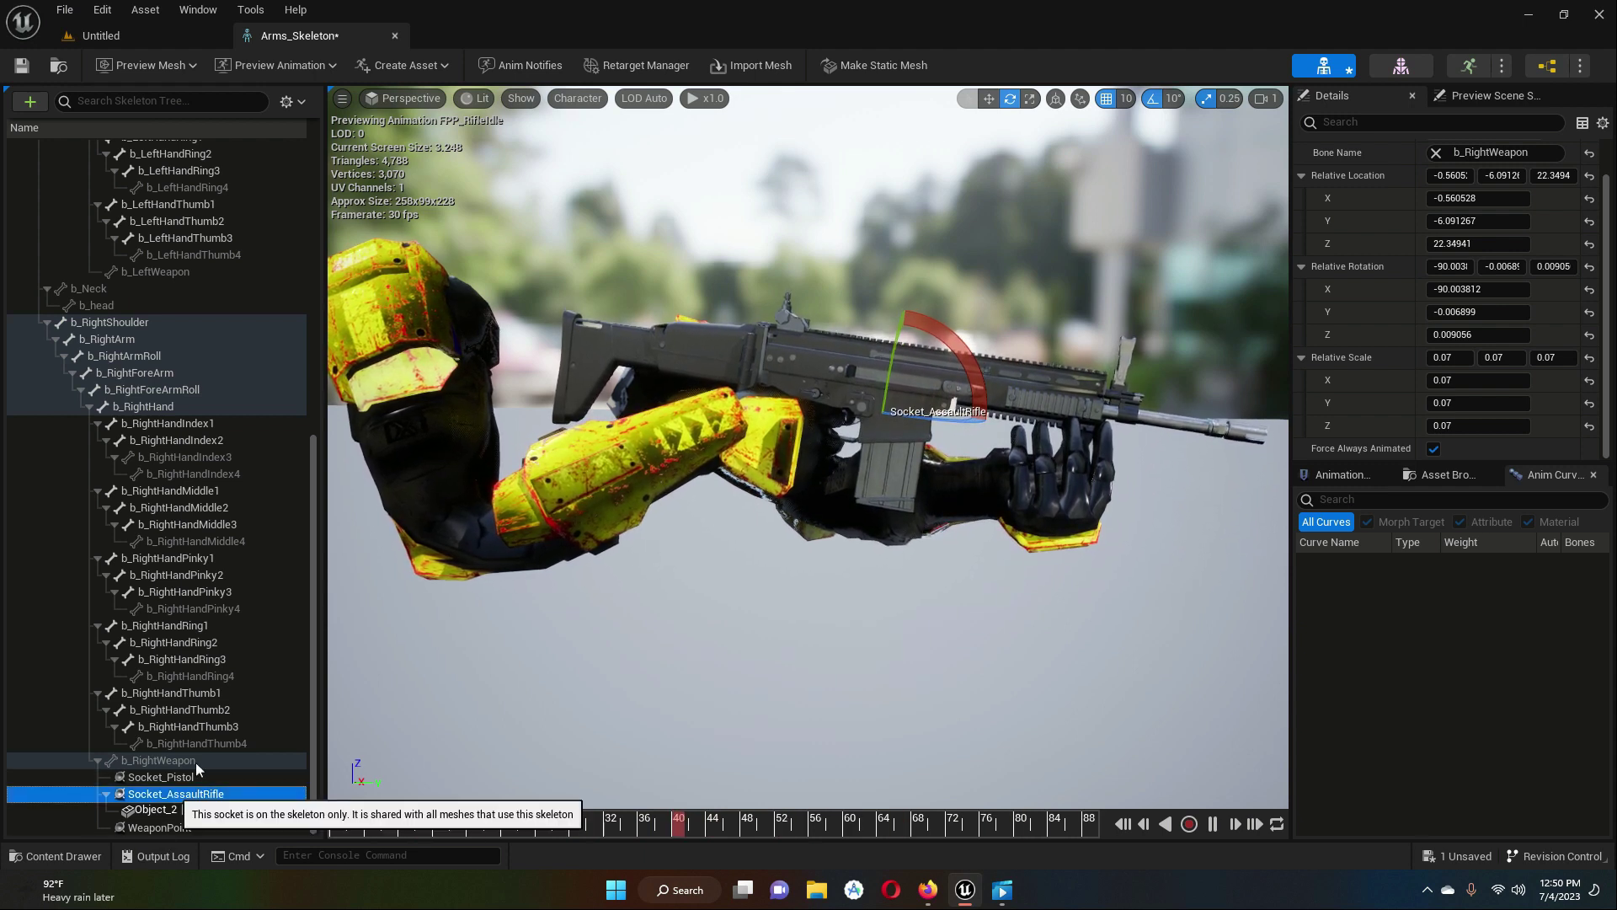
click(989, 99)
drag(953, 398, 915, 337)
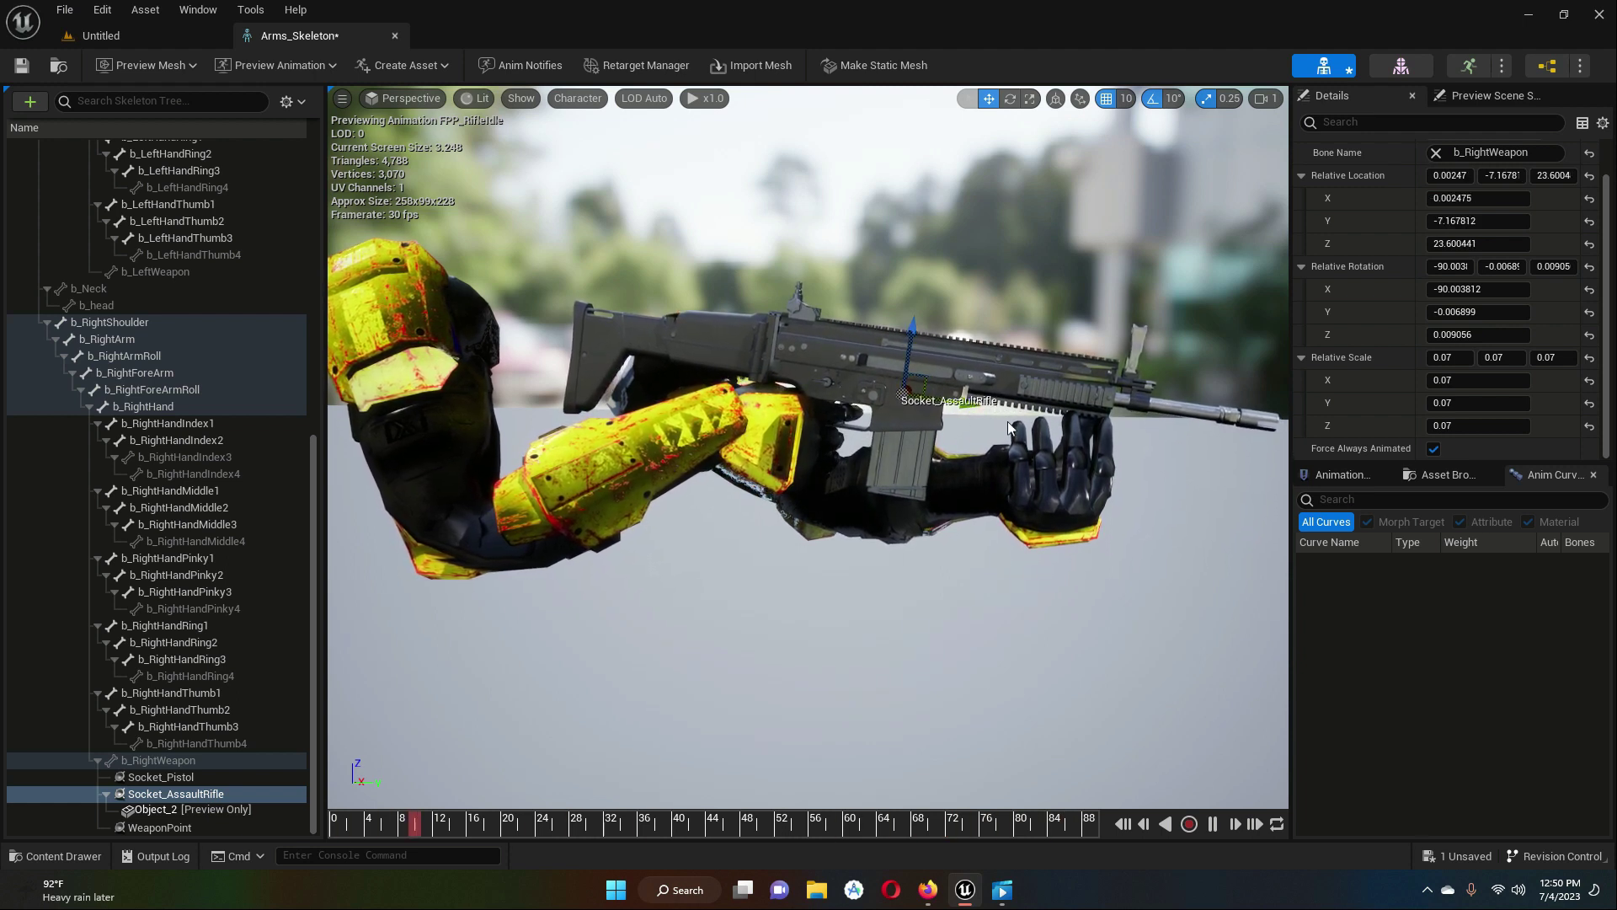
drag(969, 411, 969, 410)
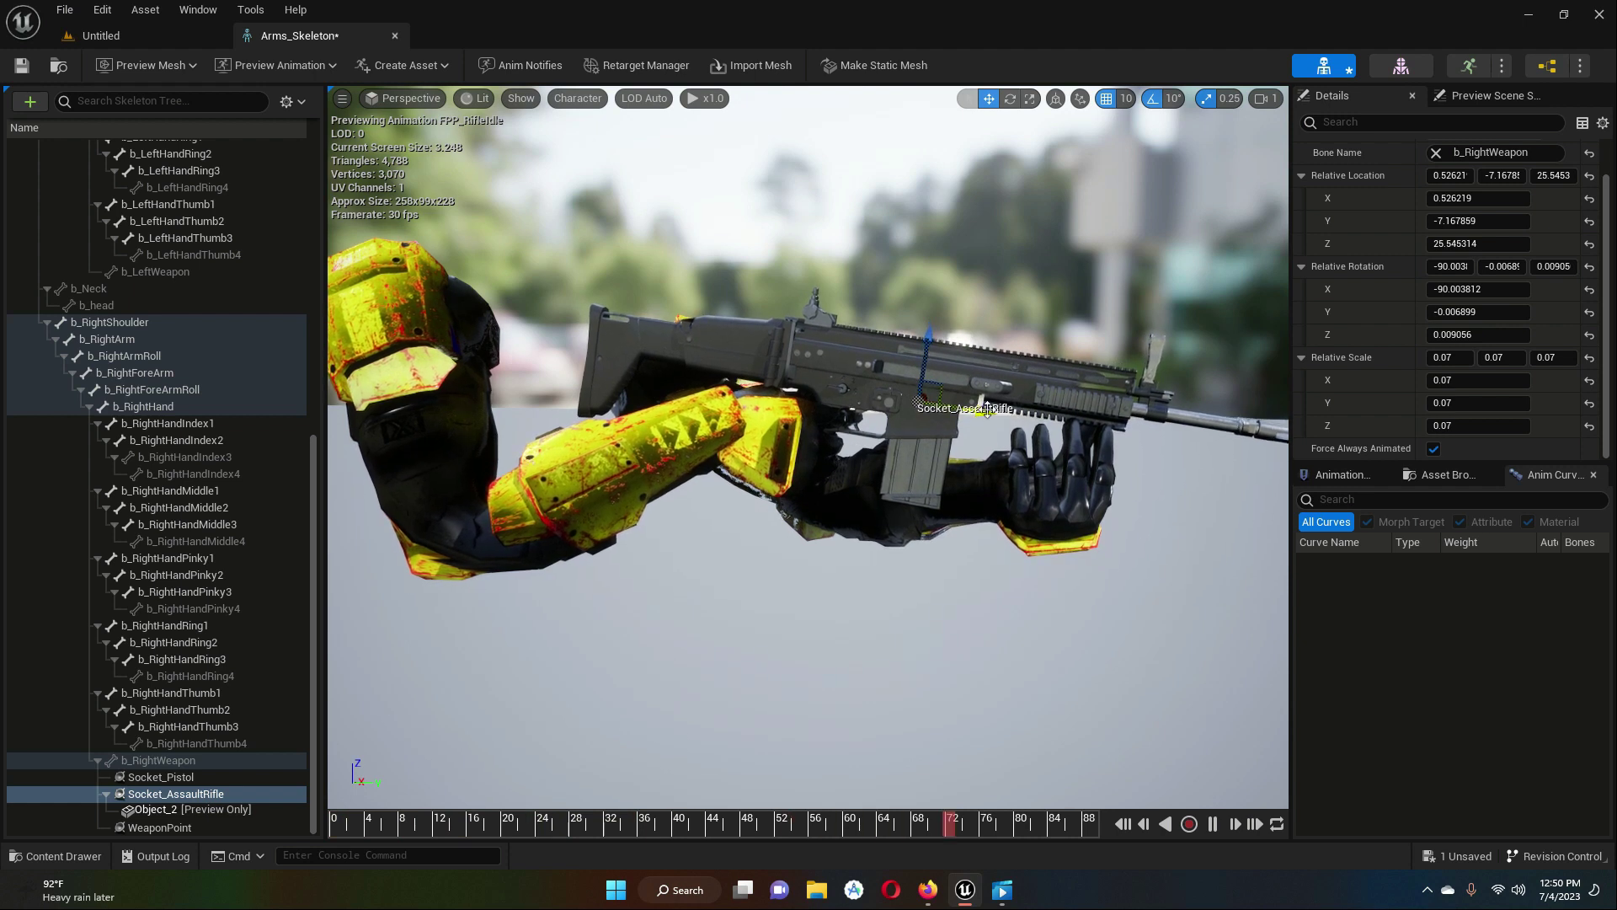
drag(992, 409, 989, 410)
click(22, 67)
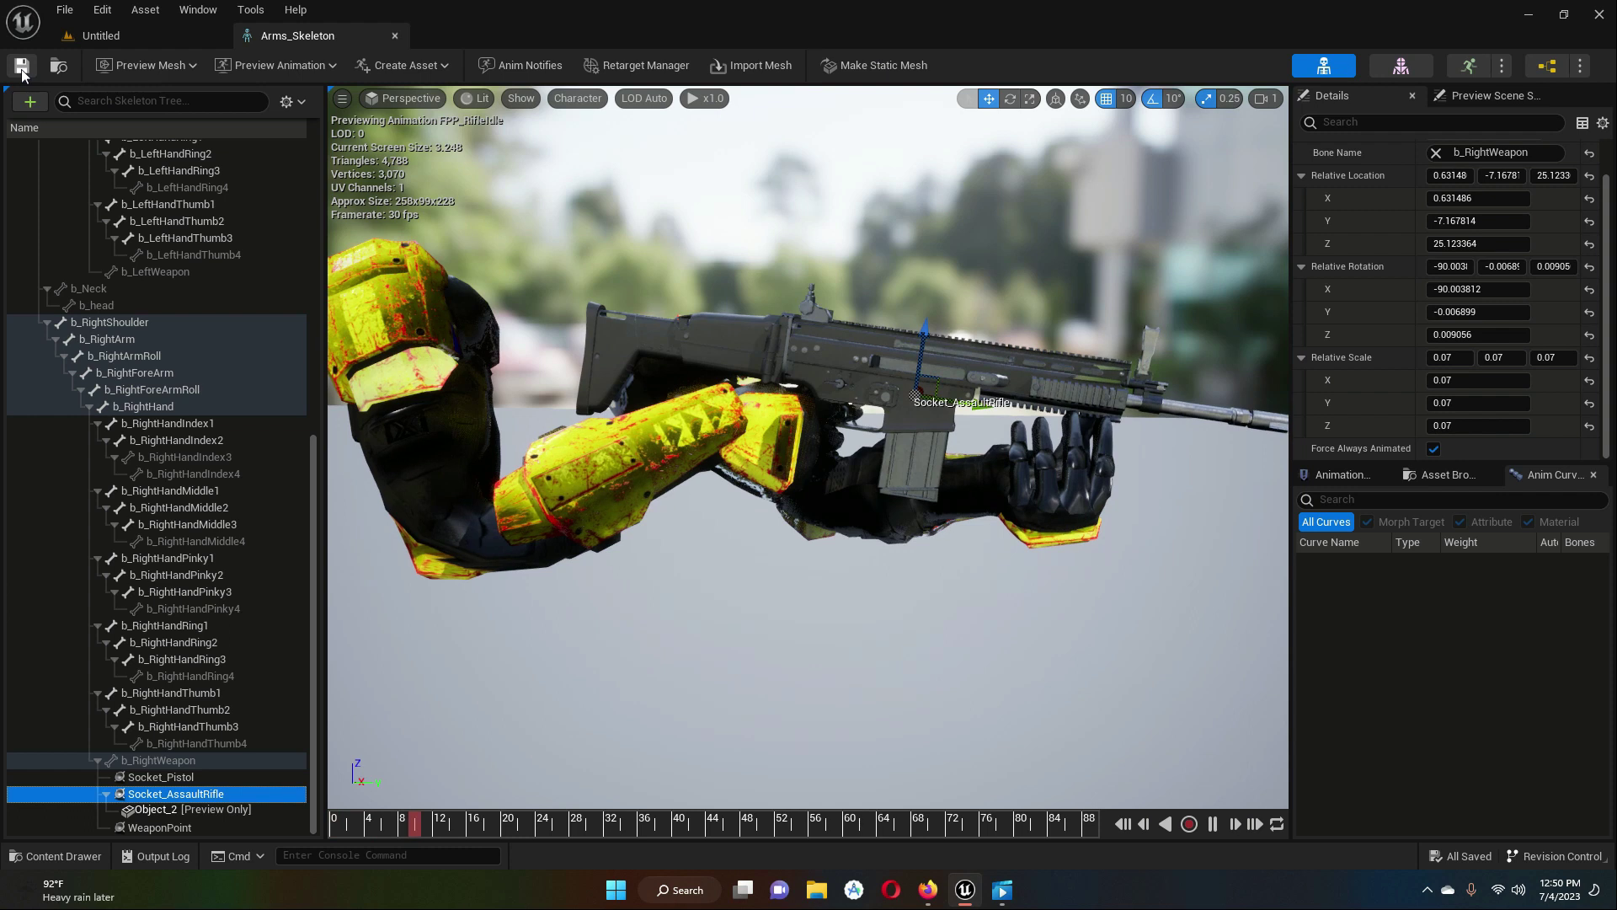
- Play the Untitled level, equip the assault rifle to inspect its new position, and stop the session
click(101, 36)
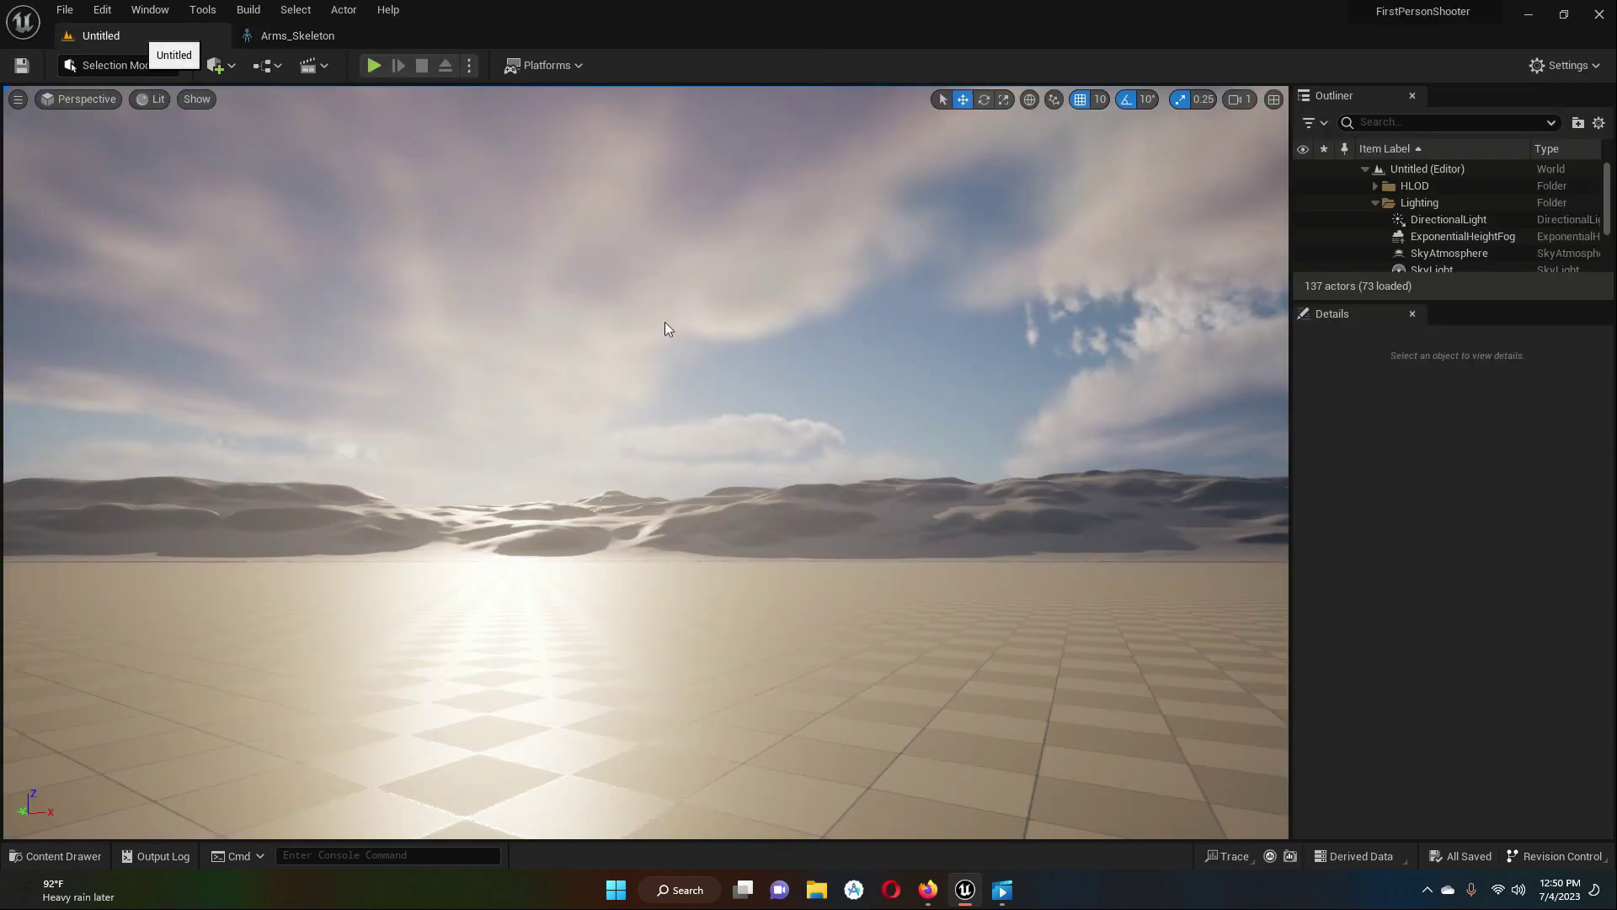
click(376, 70)
click(712, 506)
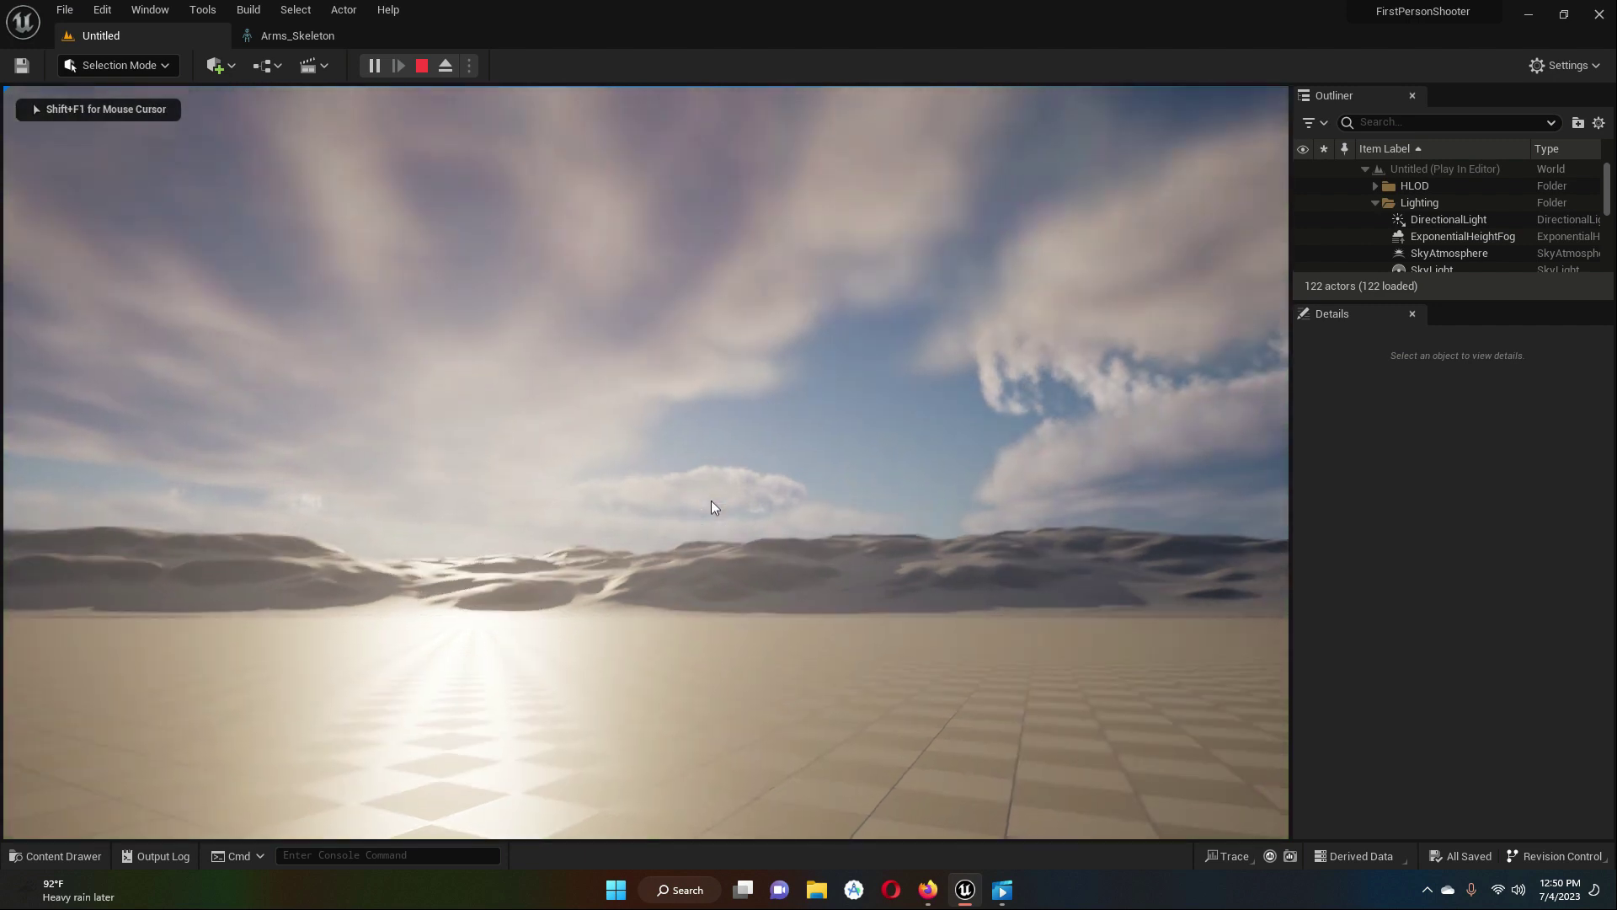
key(1)
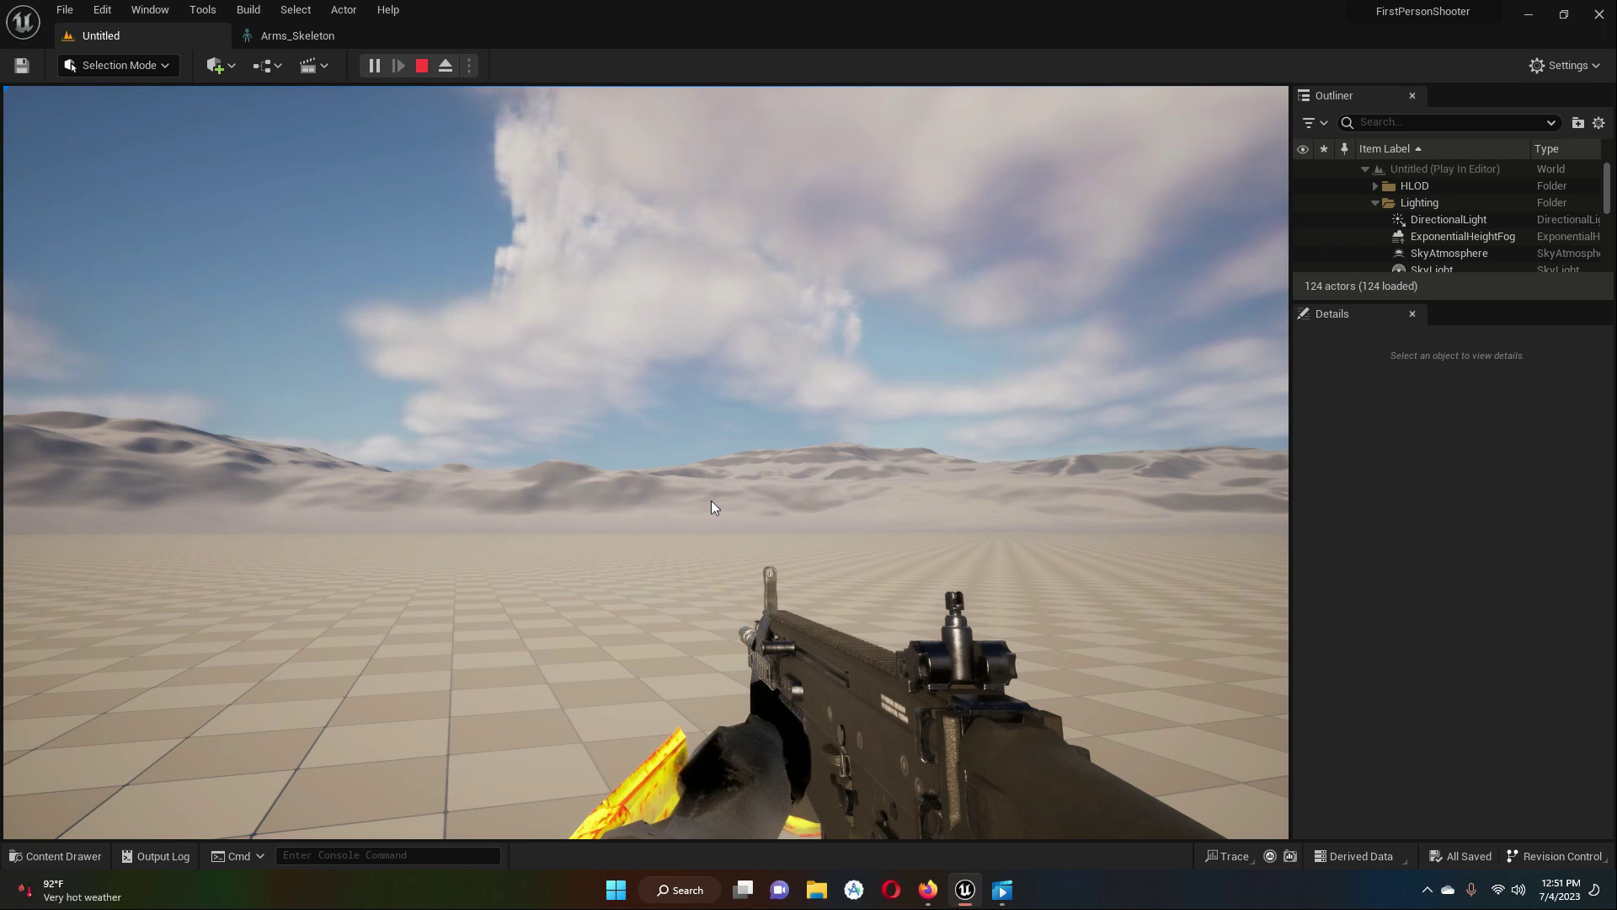
click(422, 66)
- Back in Arms_Skeleton, move Socket_AssaultRifle to a relative location of about X 0.99, Y -7.17, Z 25.00
click(300, 35)
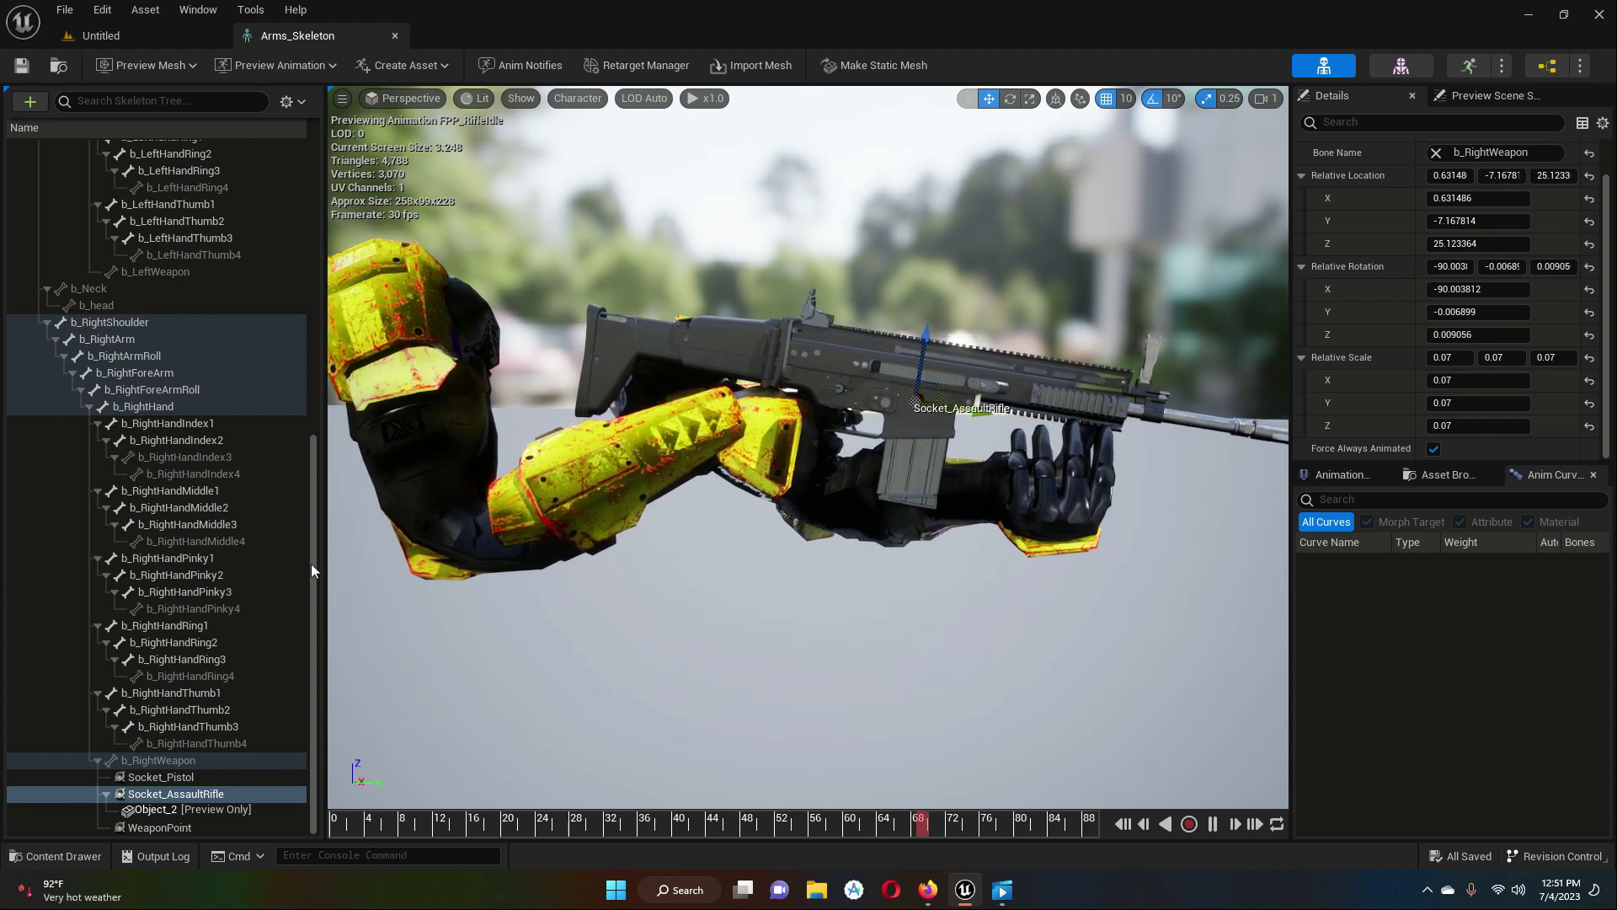
click(175, 793)
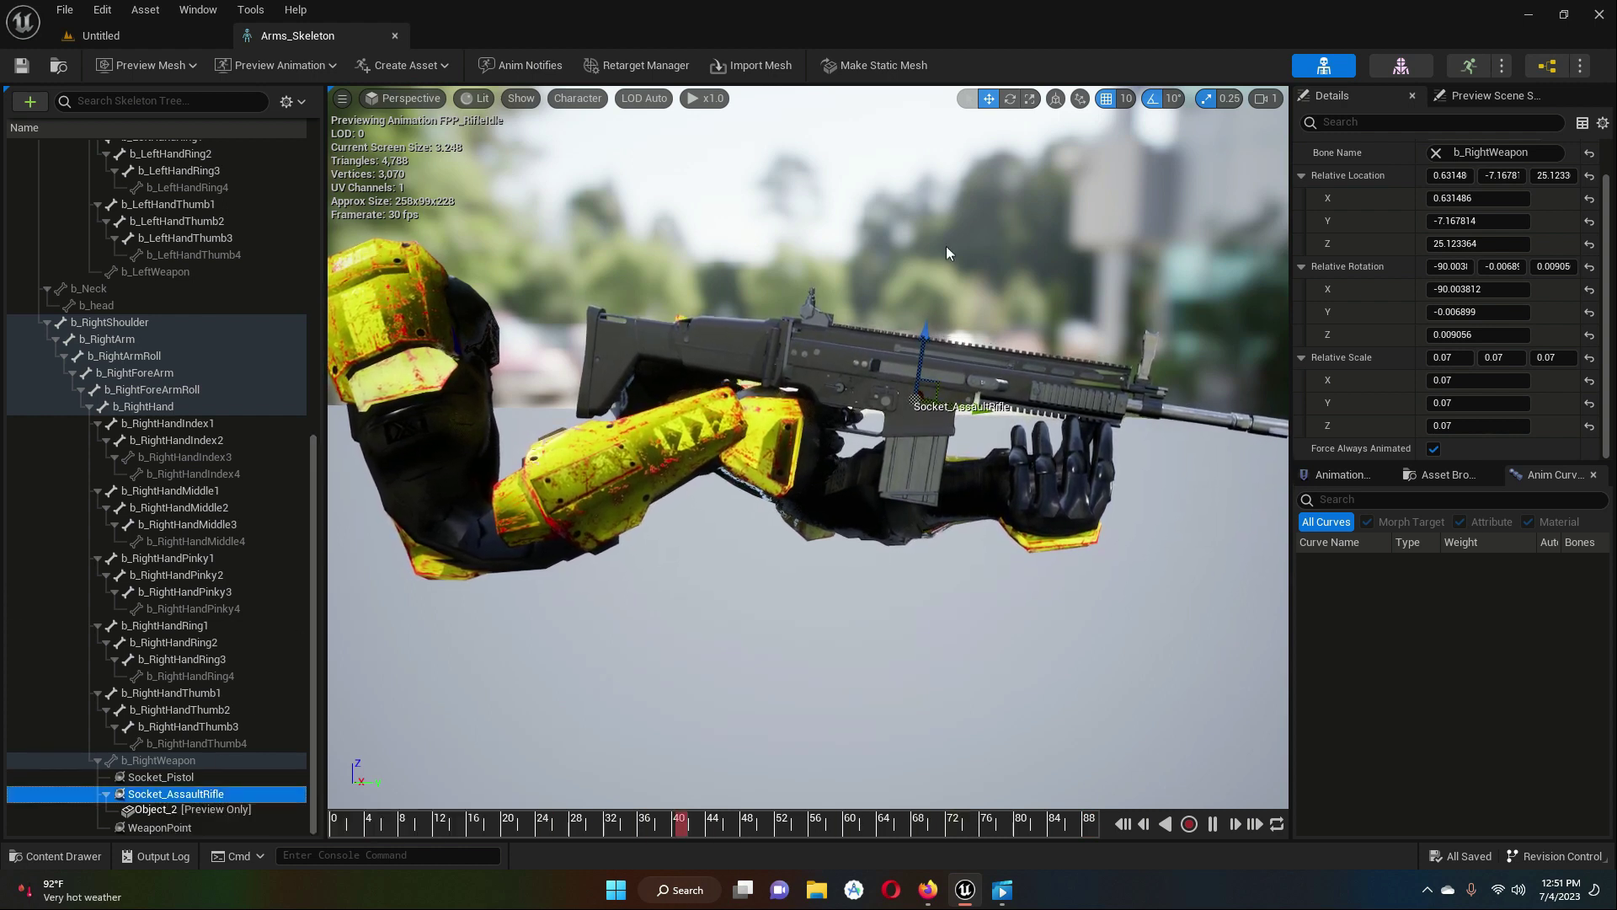
click(986, 411)
drag(986, 411, 922, 337)
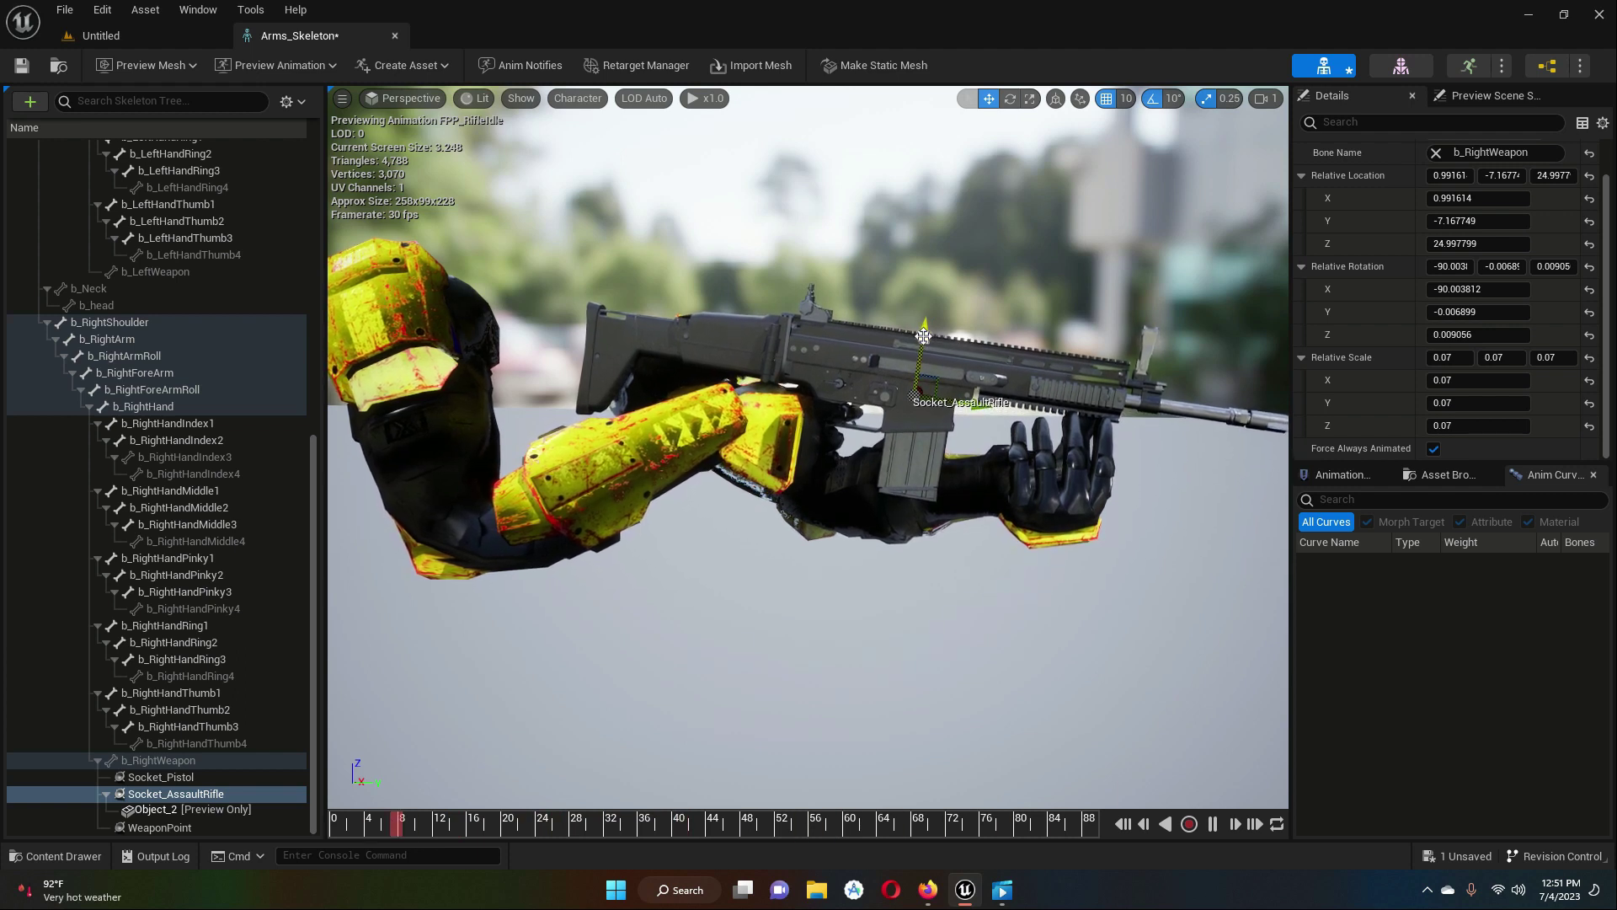
click(917, 378)
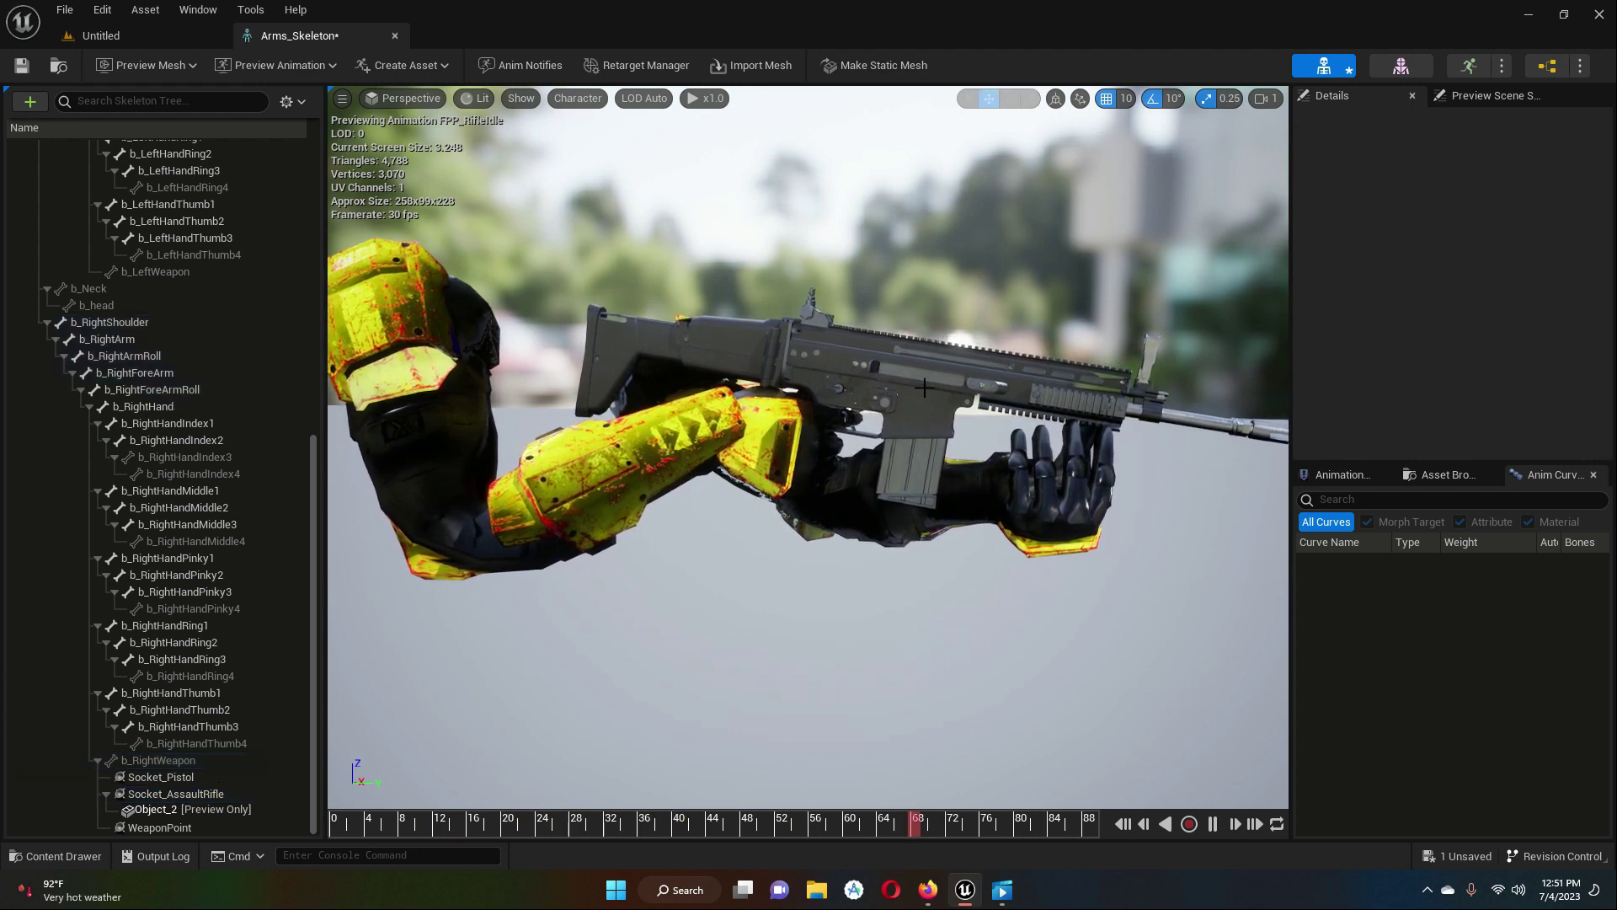
- Reselect Socket_AssaultRifle and fine-tune its relative location to about X 0.84, Y -7.17, Z 25.00
click(175, 793)
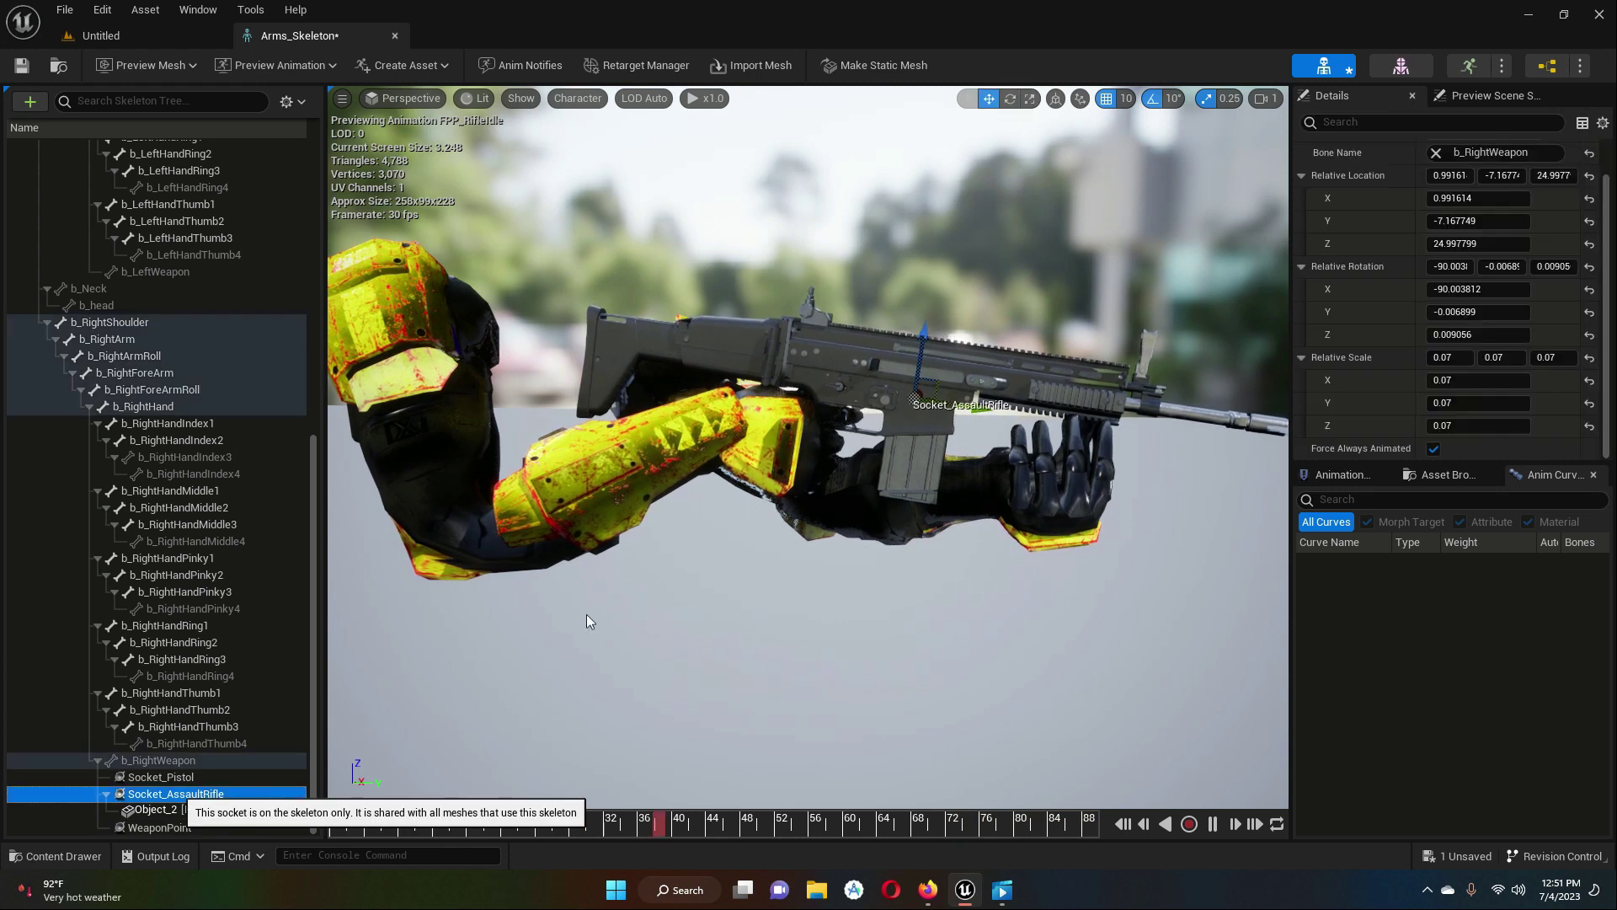
drag(927, 339, 926, 339)
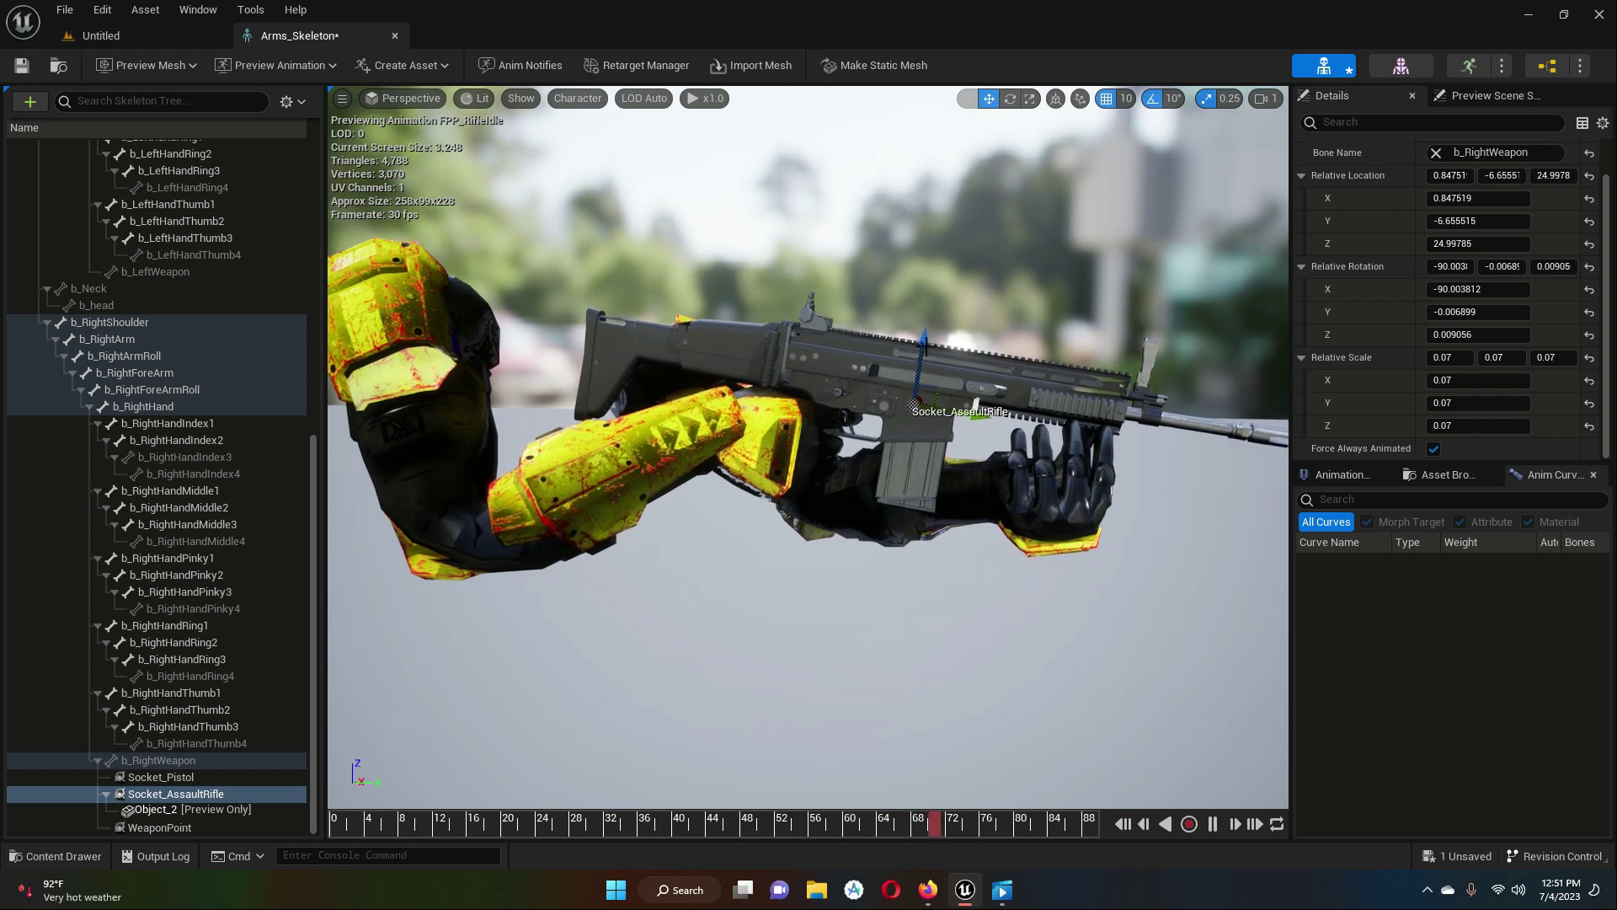
drag(926, 340, 926, 340)
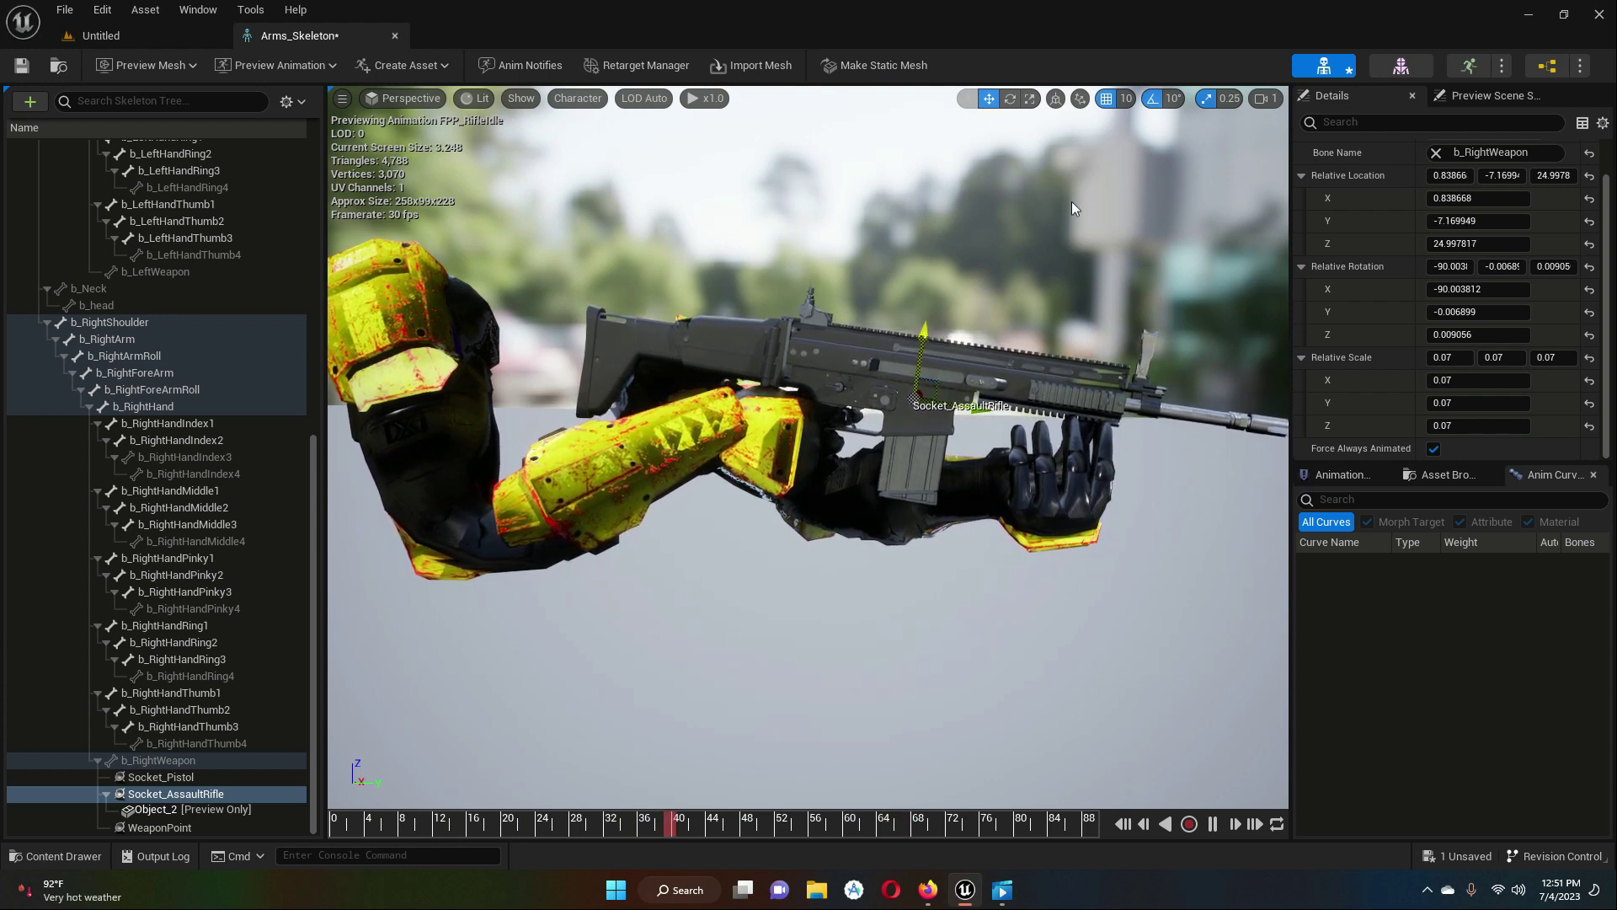
- Rotate the rifle socket slightly to about X -90.005, Y -0.005, Z 0.006 and save Arms_Skeleton
click(1010, 99)
drag(973, 344, 925, 312)
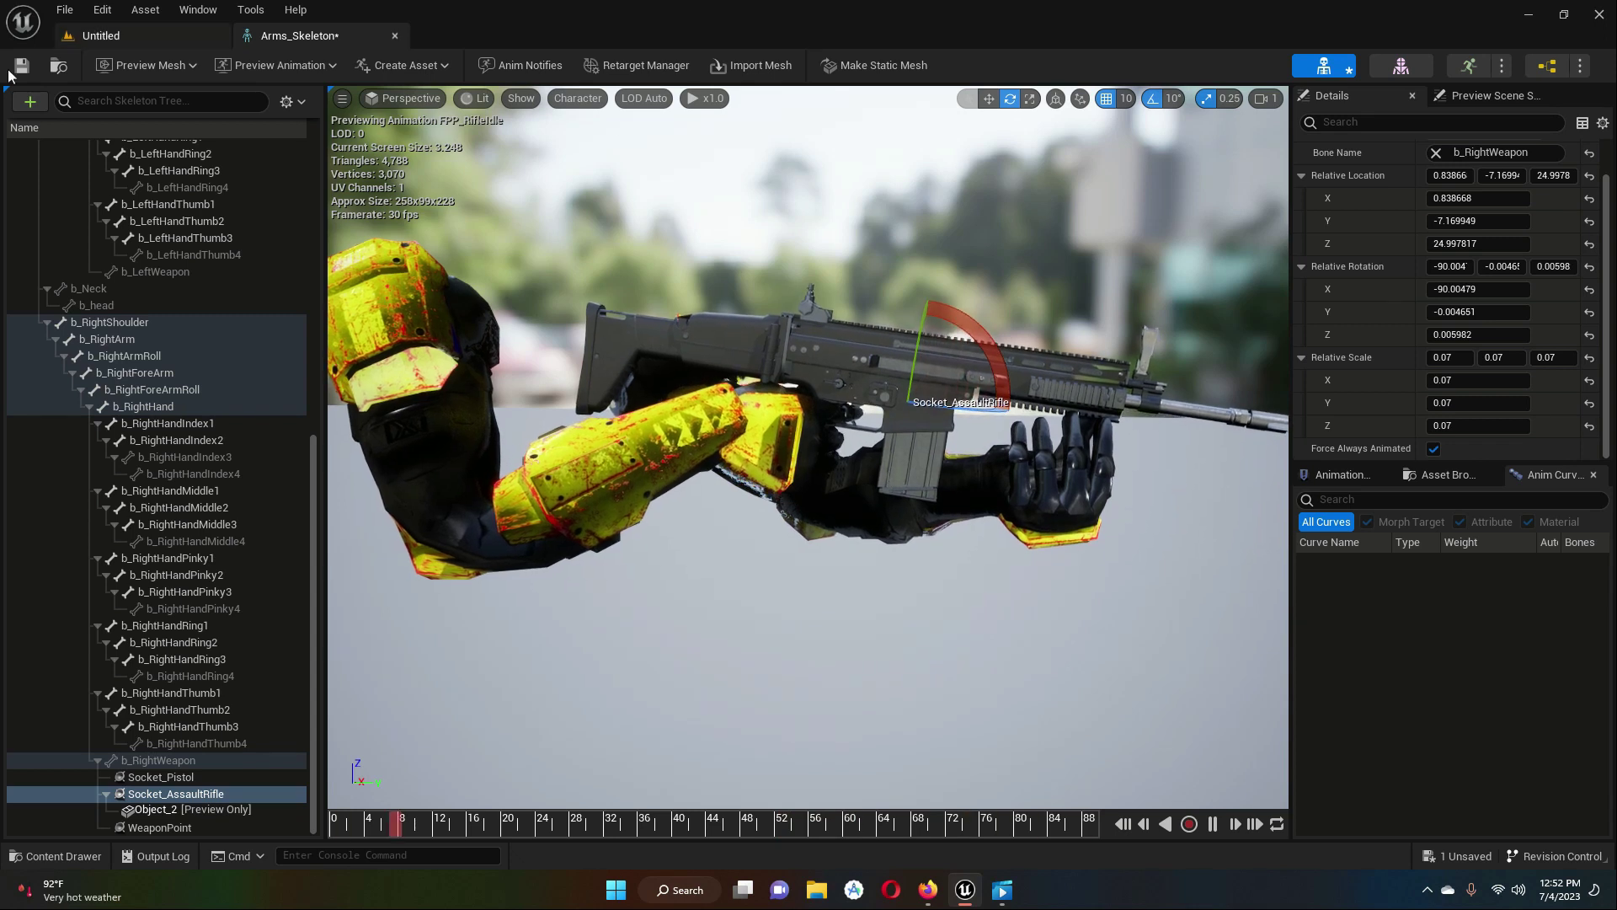
- Test the adjusted rifle in the Untitled level with another play session, equipping the weapon before stopping
click(153, 37)
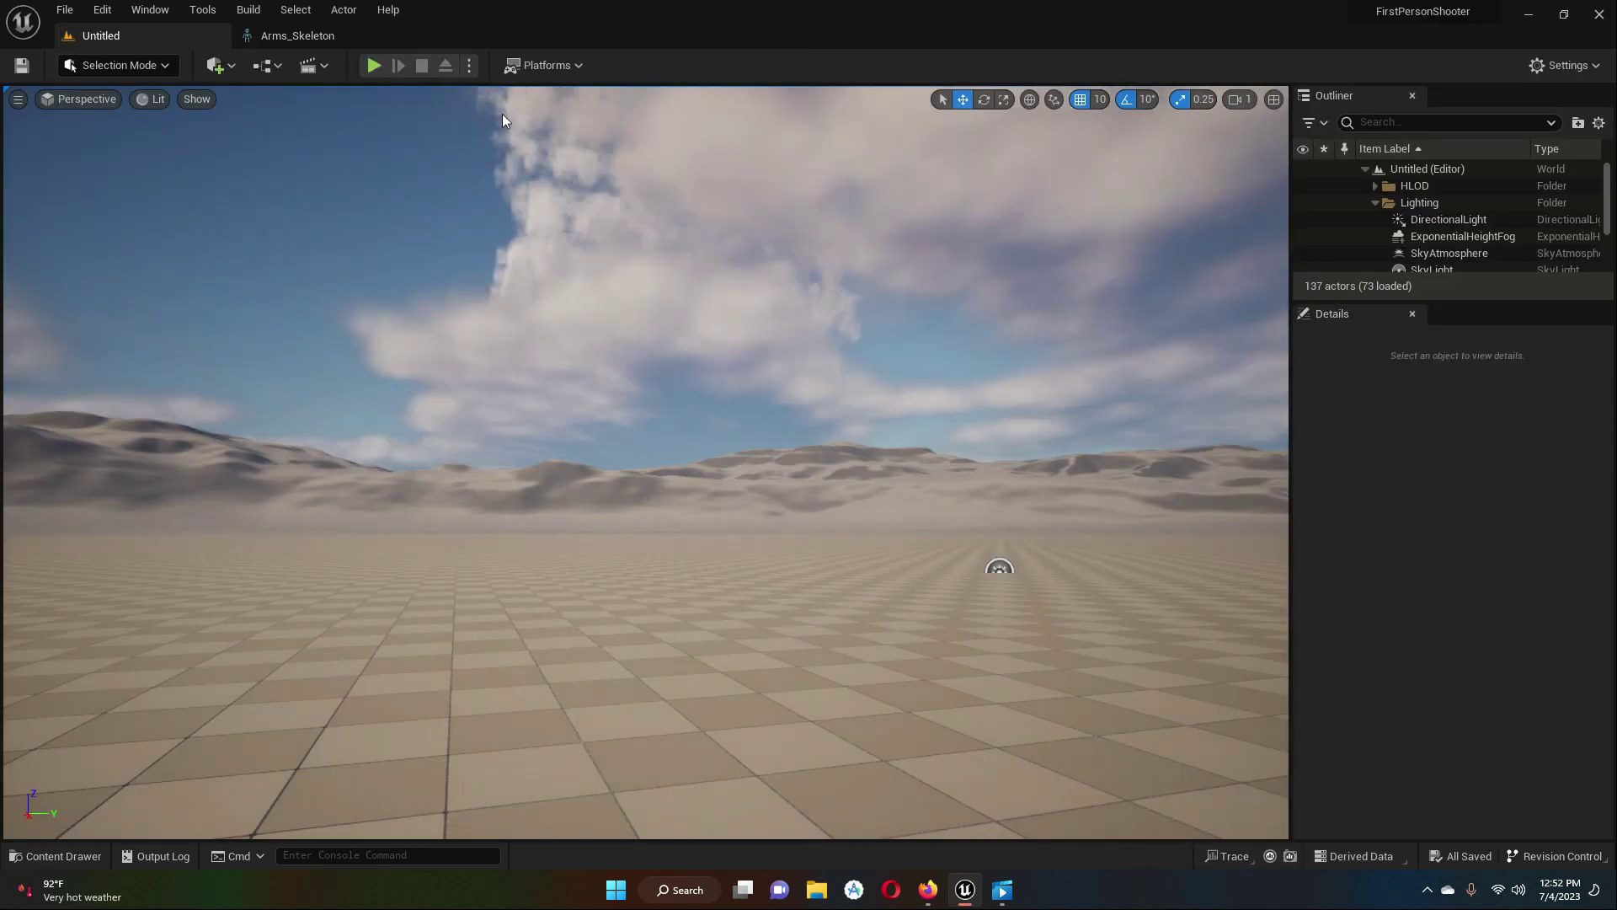
click(375, 65)
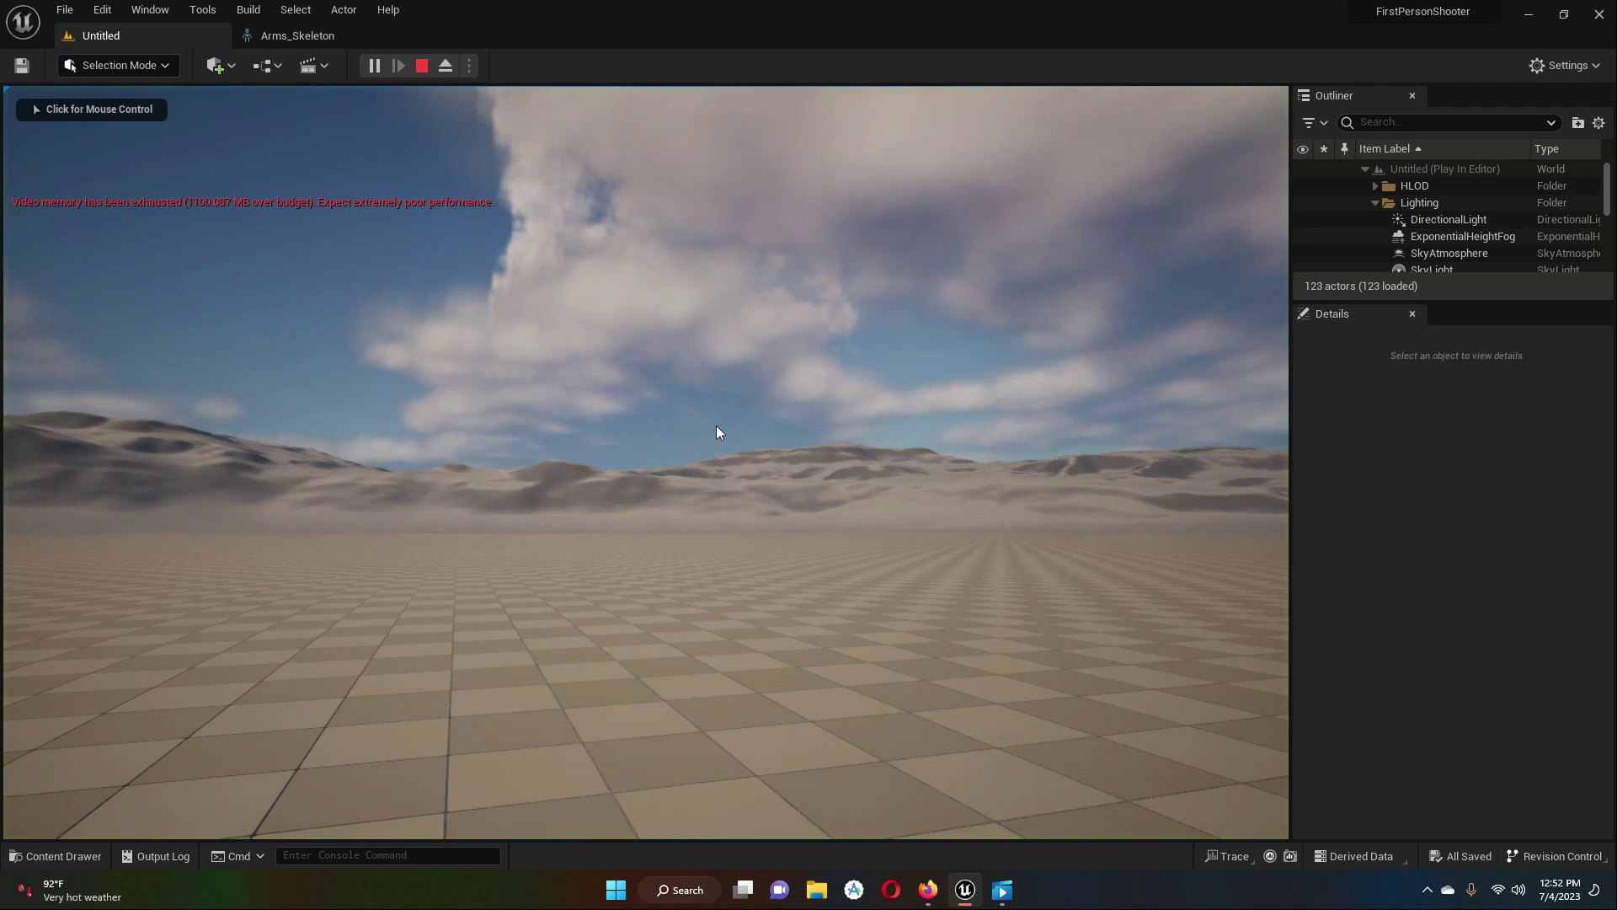
click(888, 573)
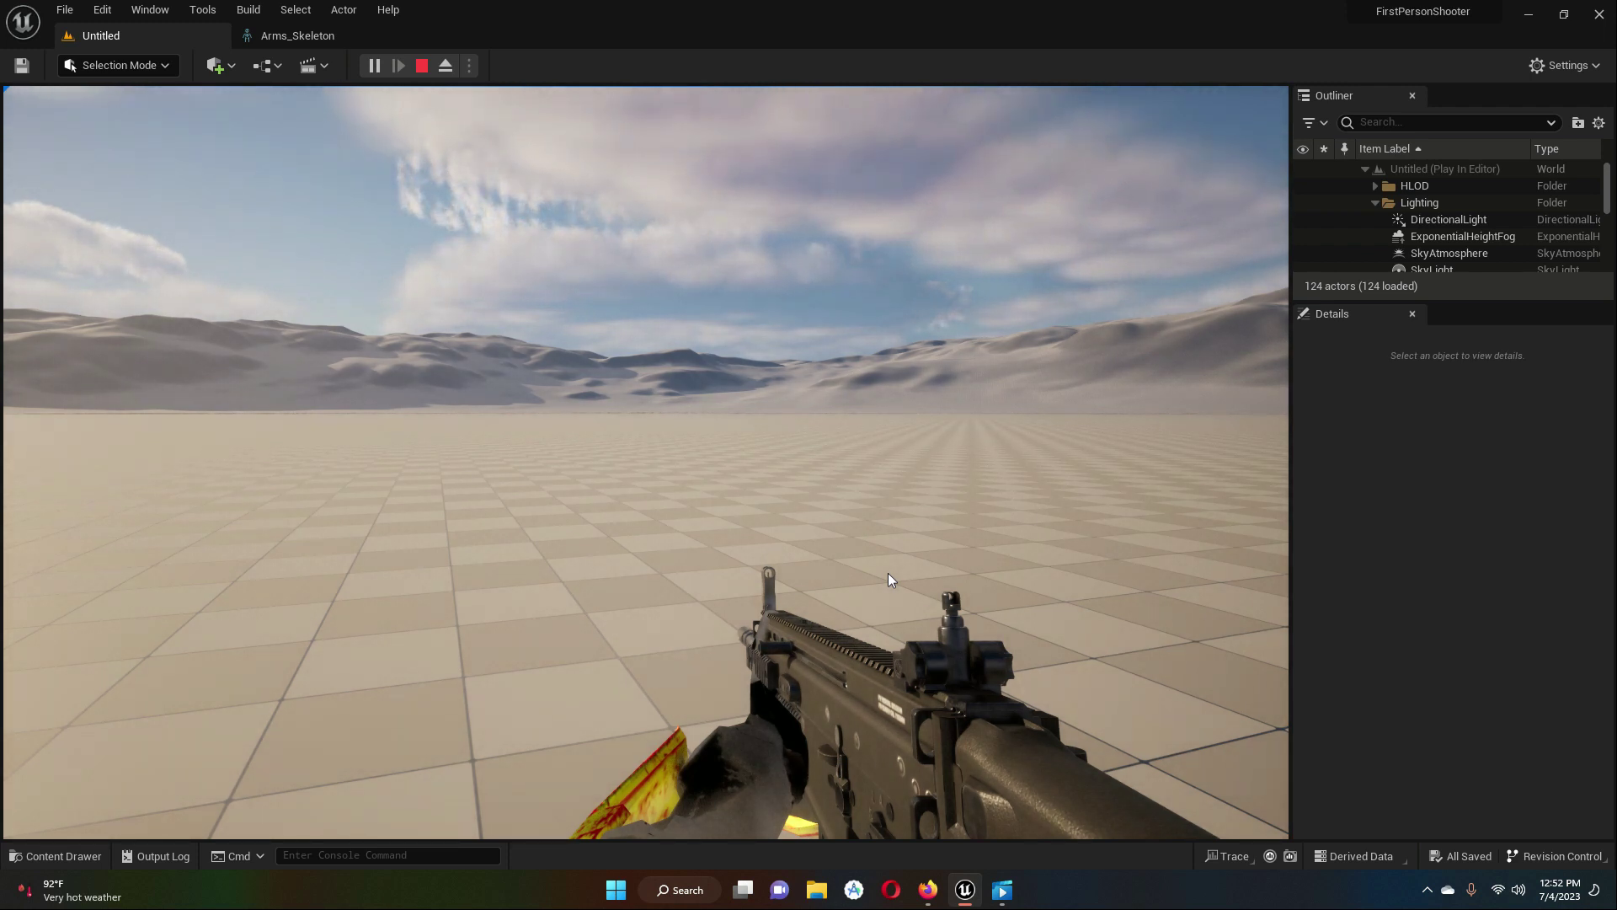
click(421, 68)
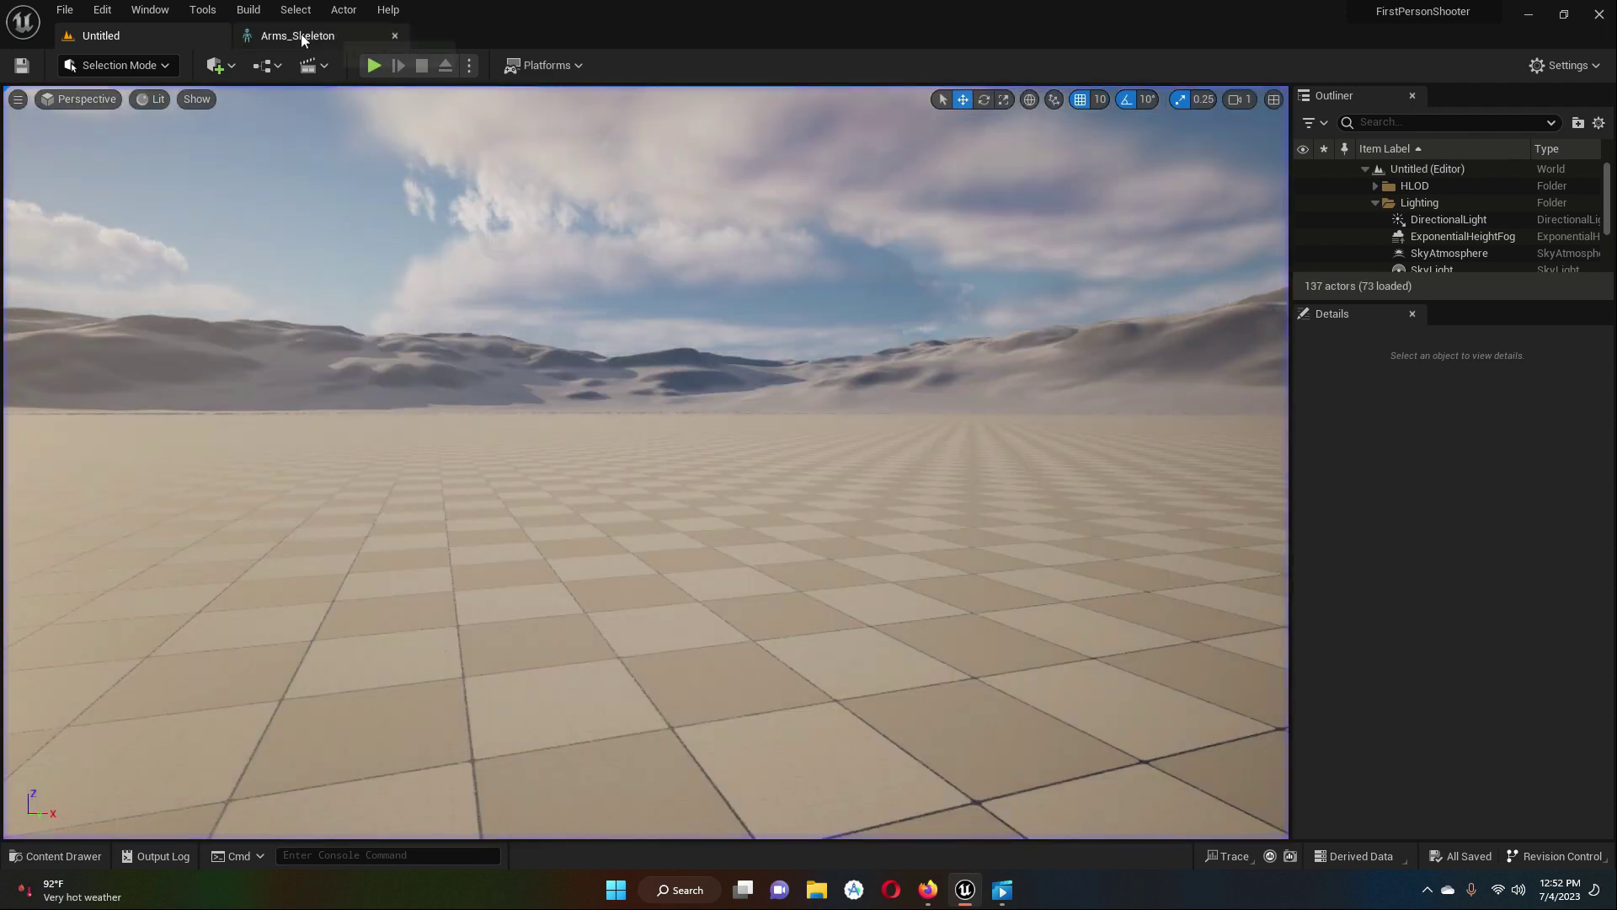
- Return to Arms_Skeleton and remove all attached preview assets from Socket_AssaultRifle
click(299, 35)
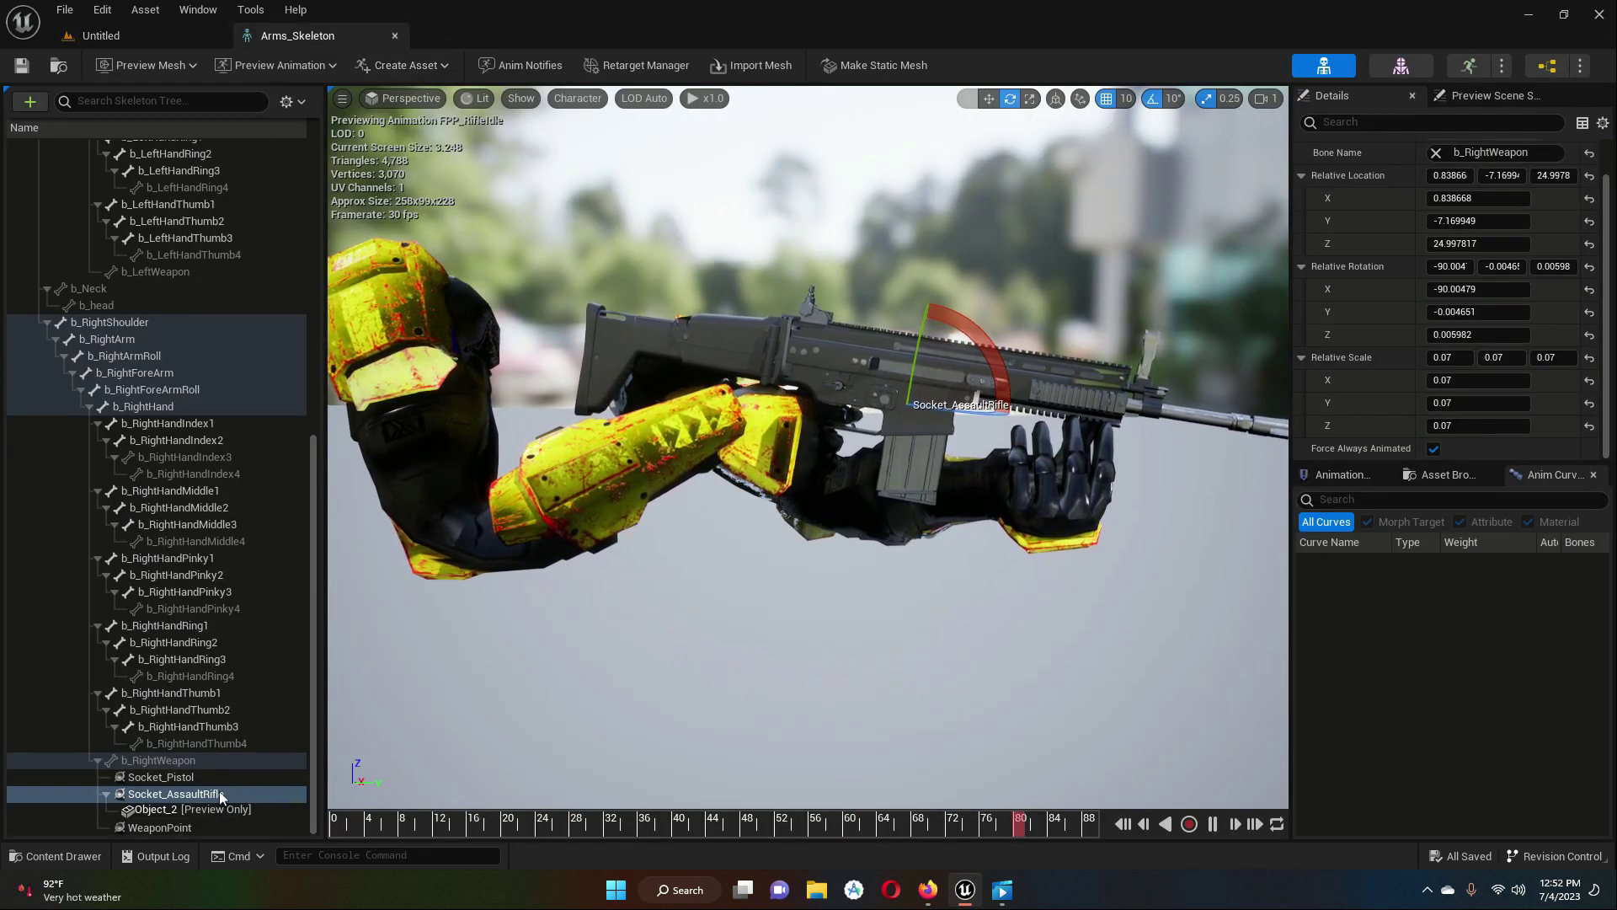
click(182, 792)
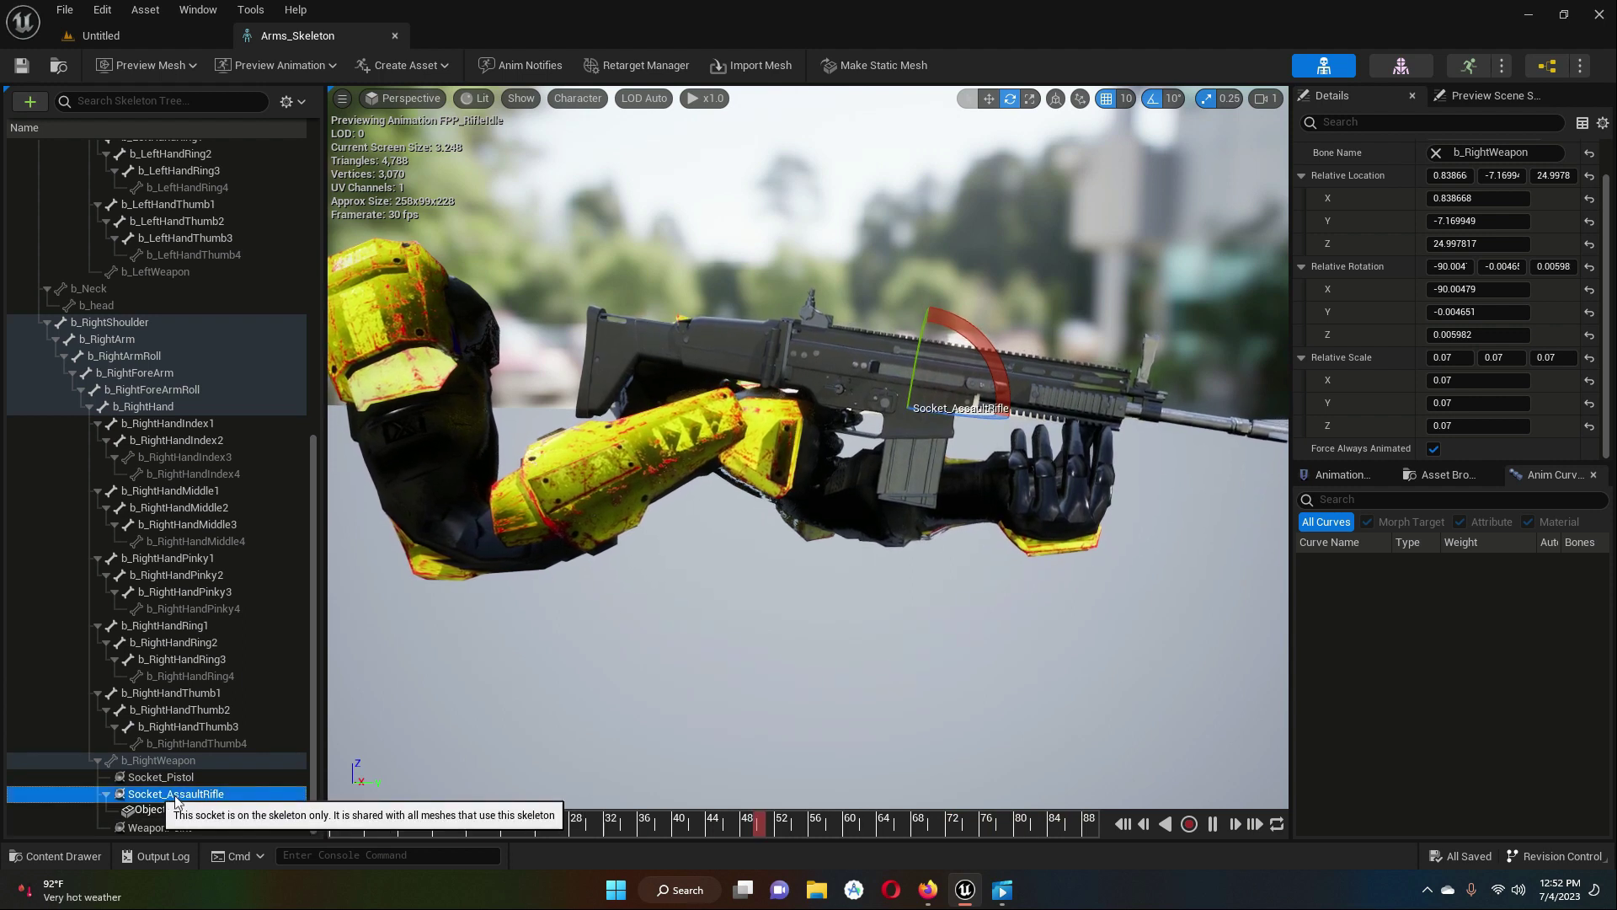
right_click(173, 801)
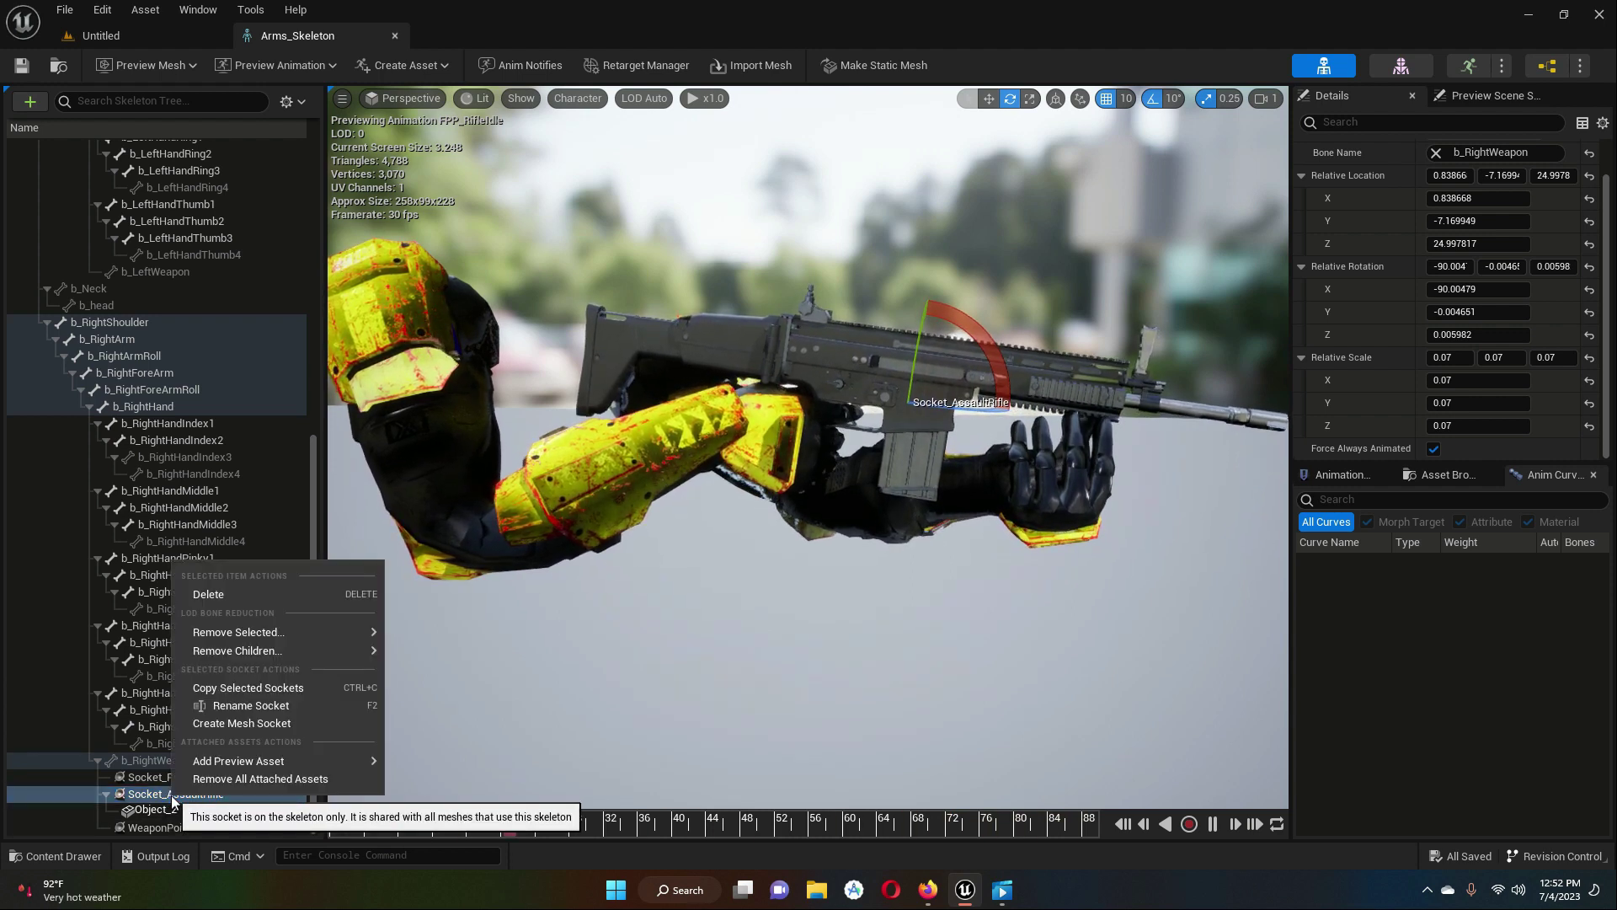
click(234, 781)
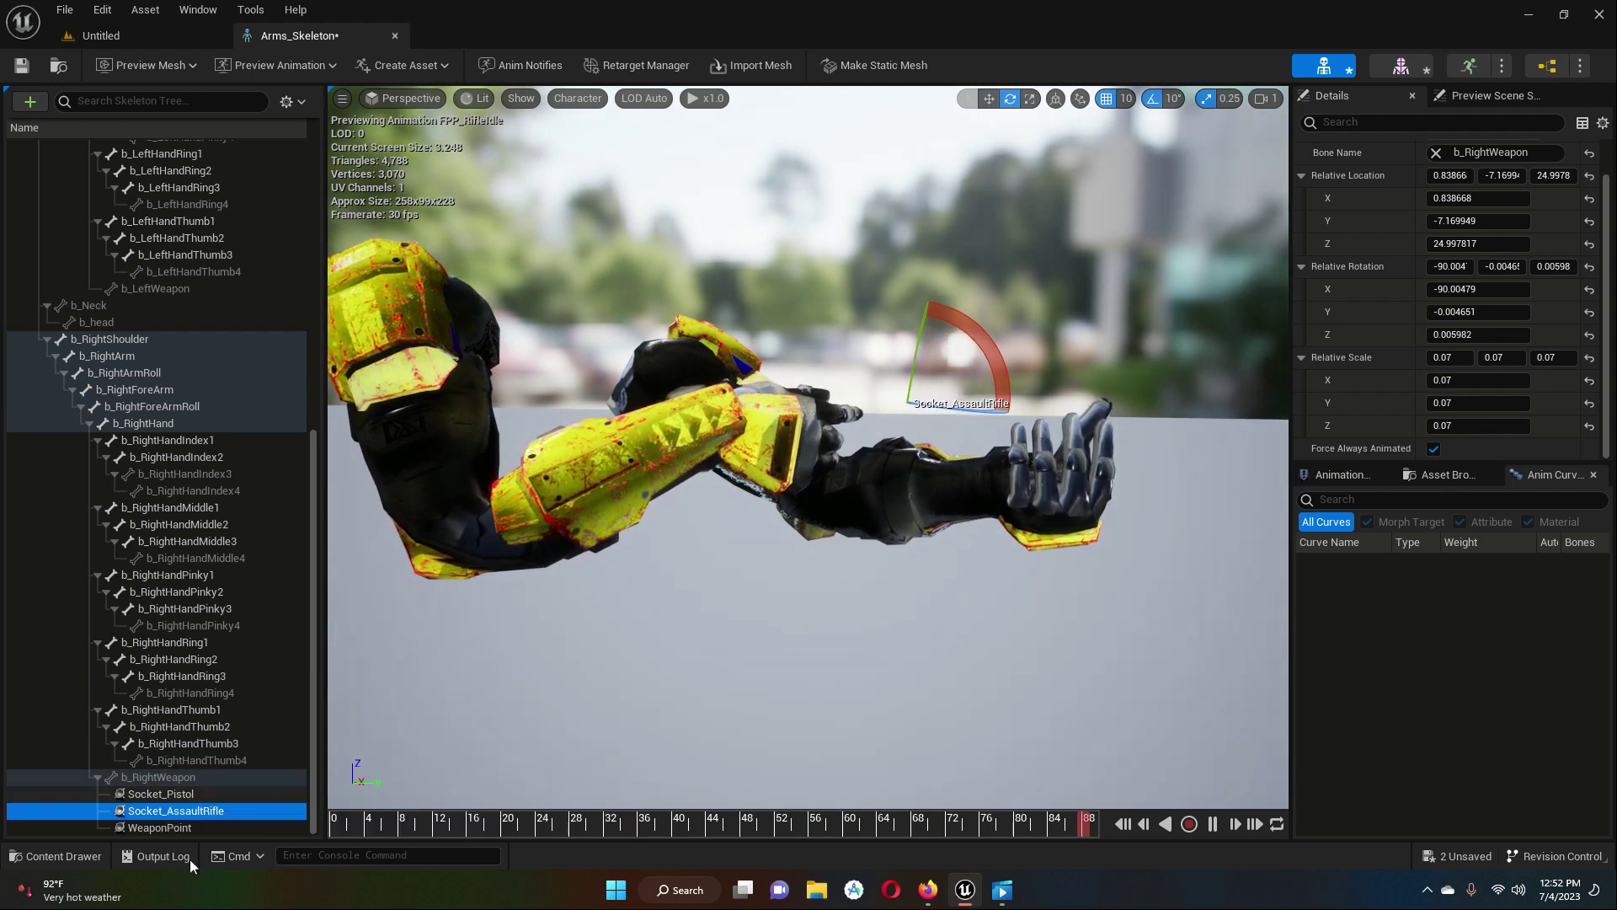
- Attach the aps_0 static mesh to Socket_Pistol as a preview asset
click(177, 829)
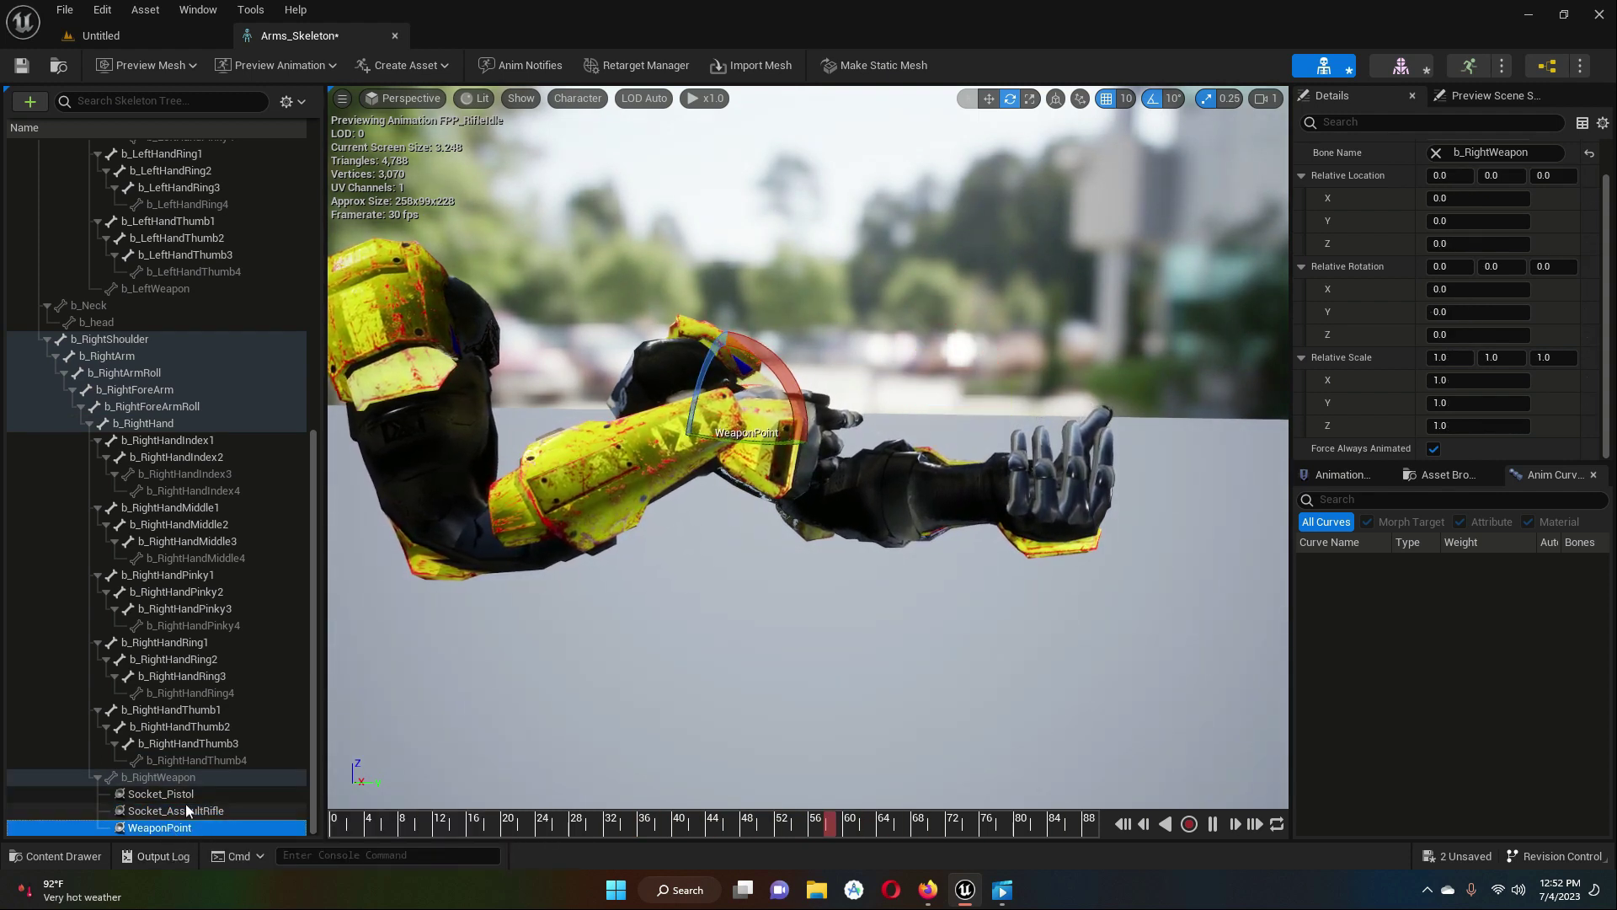
click(158, 795)
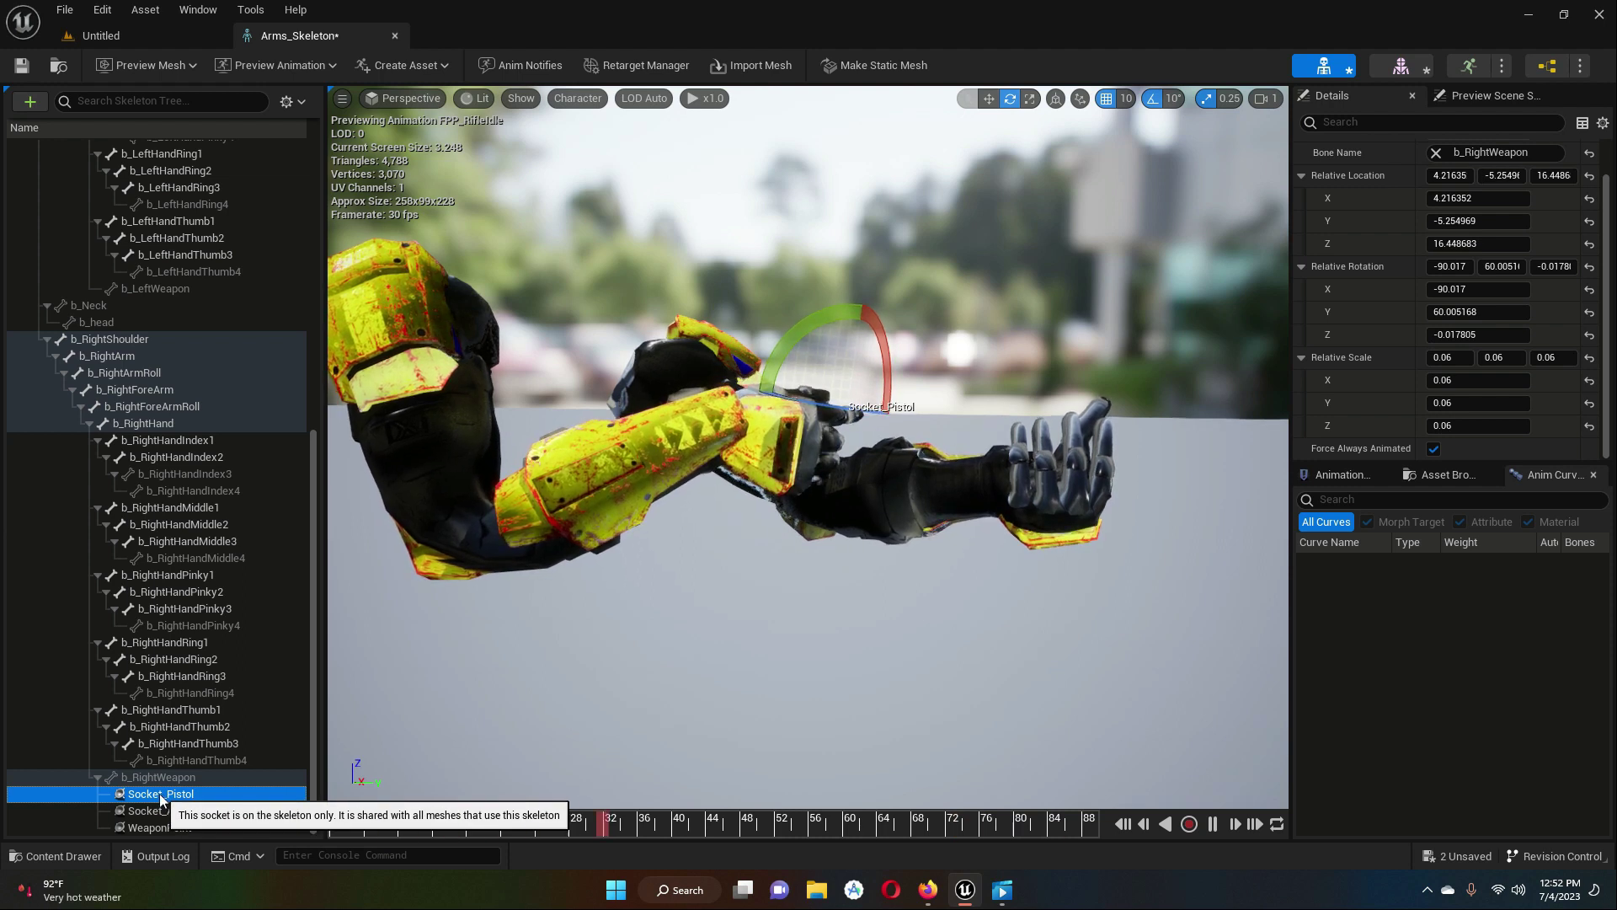
right_click(162, 796)
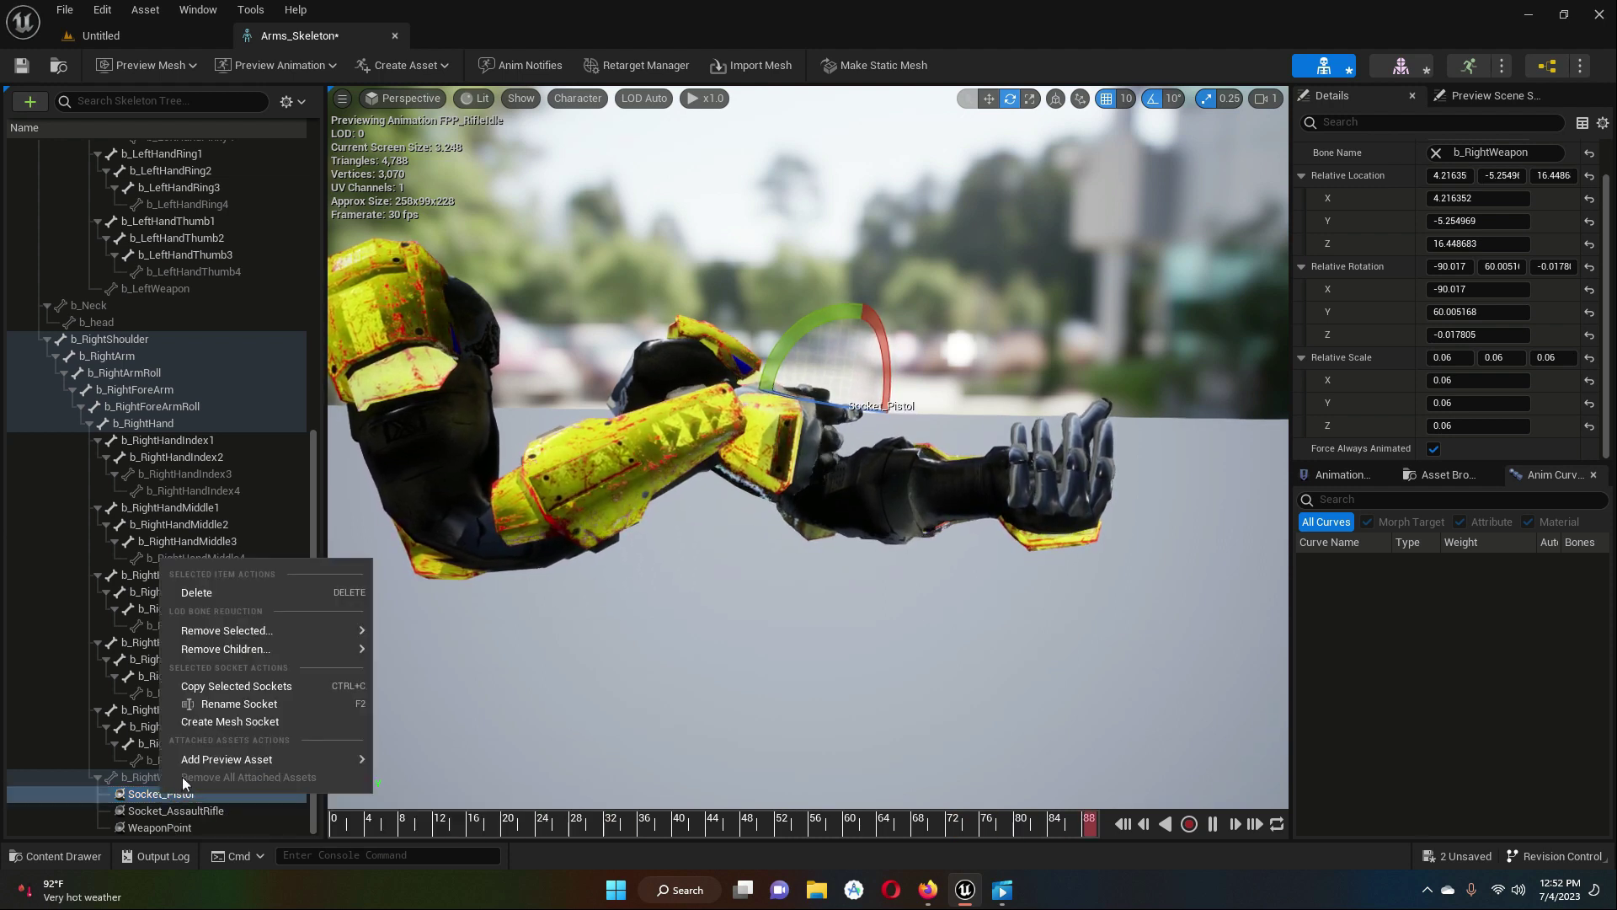
mouse_move(216, 763)
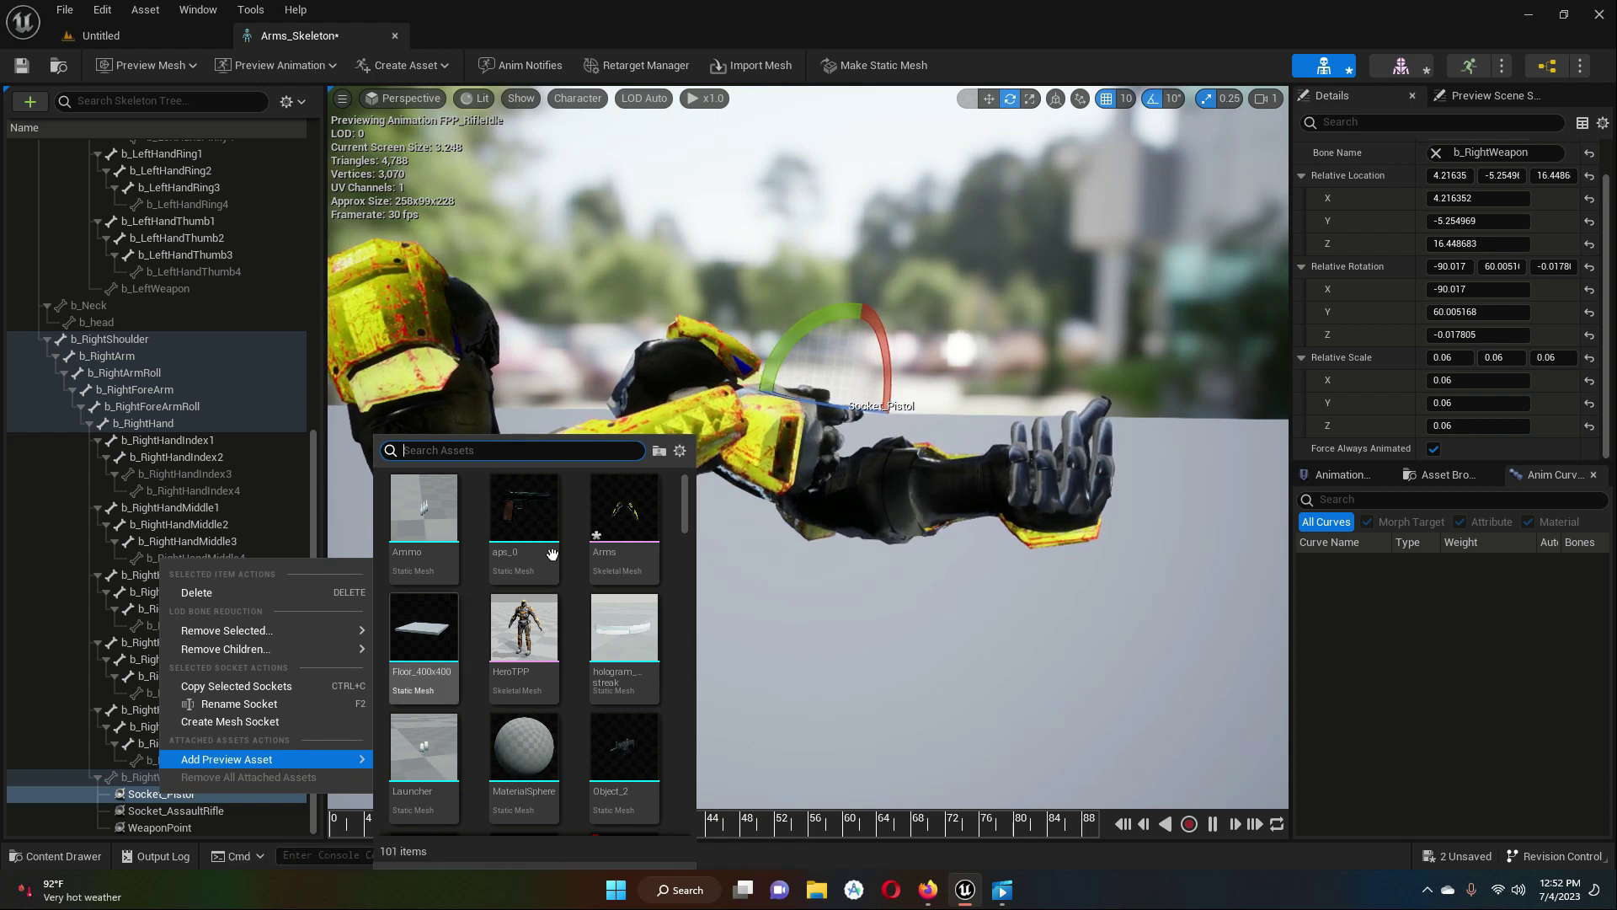
click(524, 507)
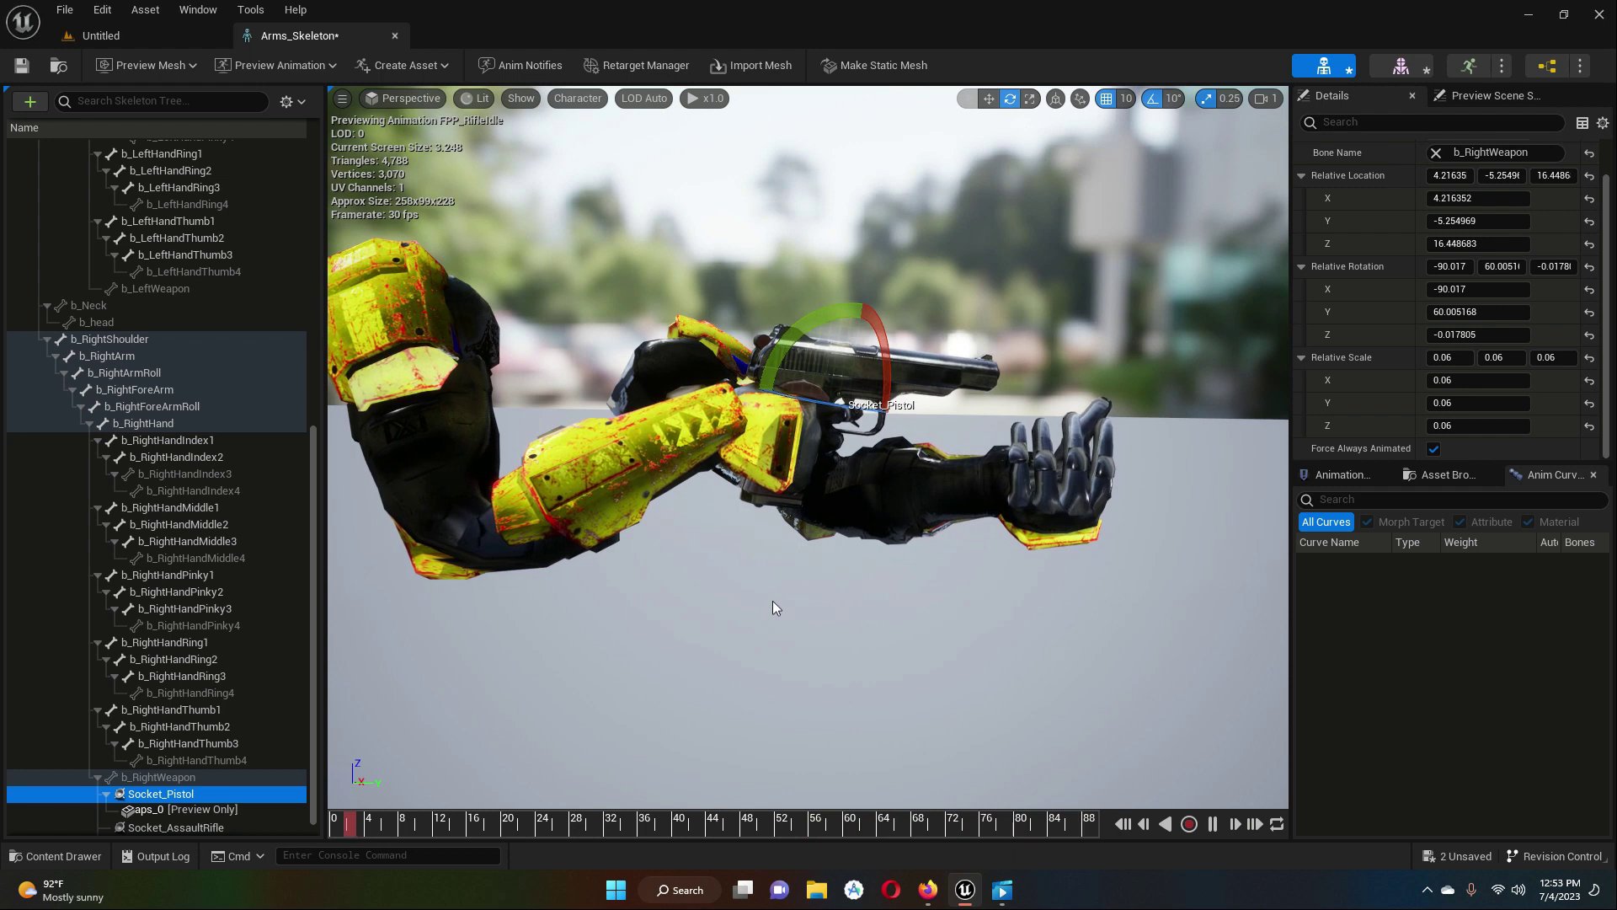
- Set the relative scale of Socket_Pistol to 0.04 on the X, Y and Z axes
right_drag(808, 553, 935, 560)
right_drag(807, 552, 716, 551)
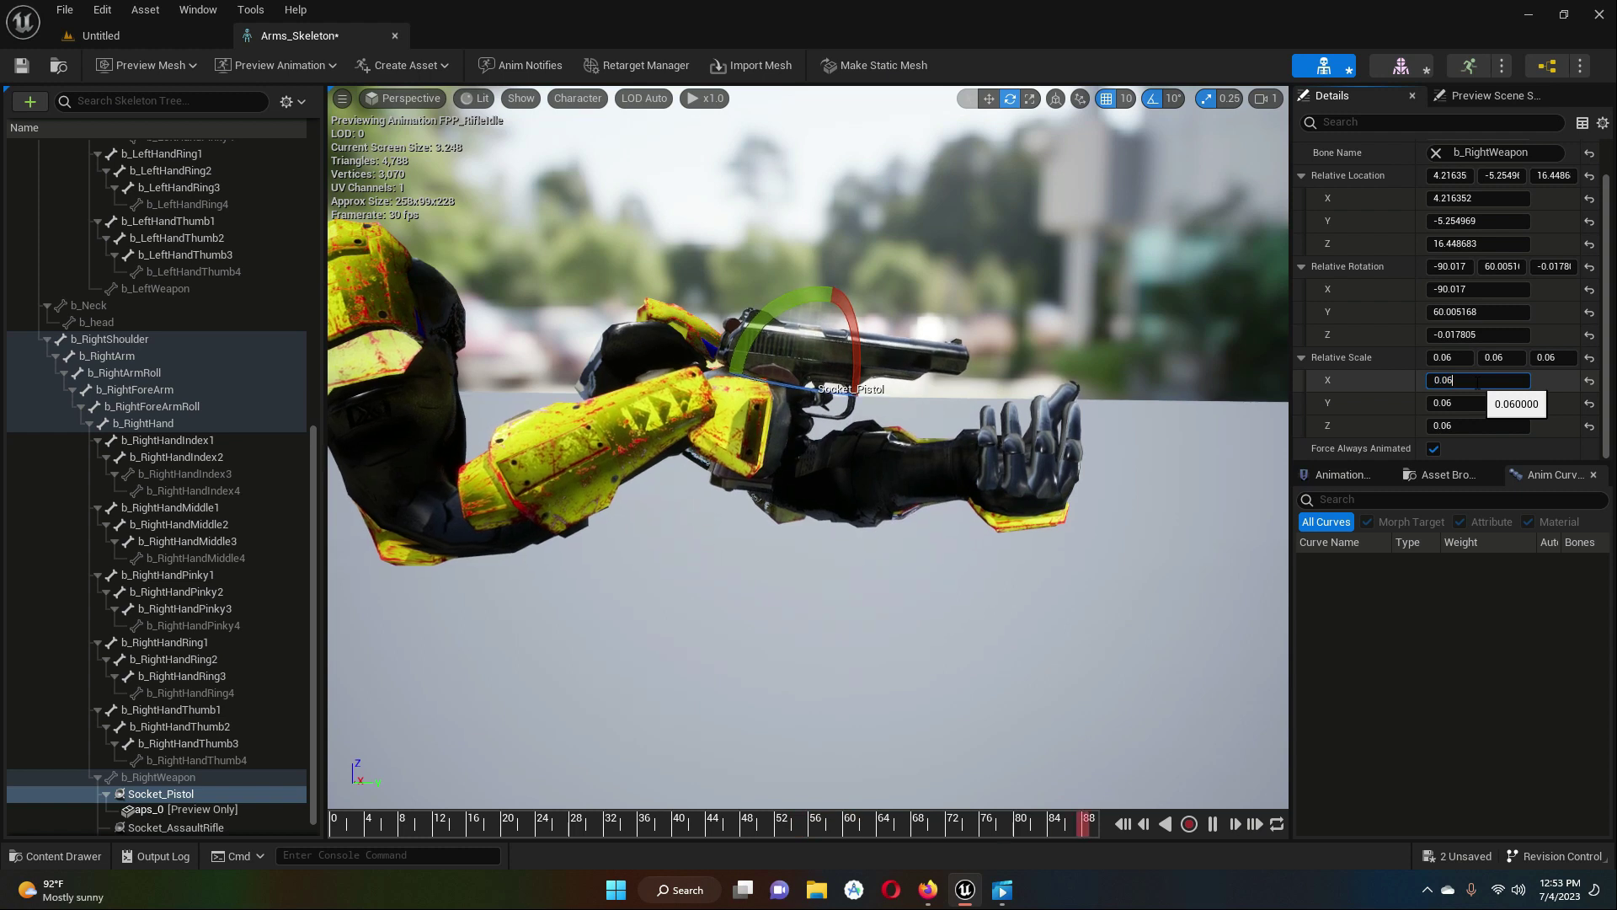
key(BackSpace)
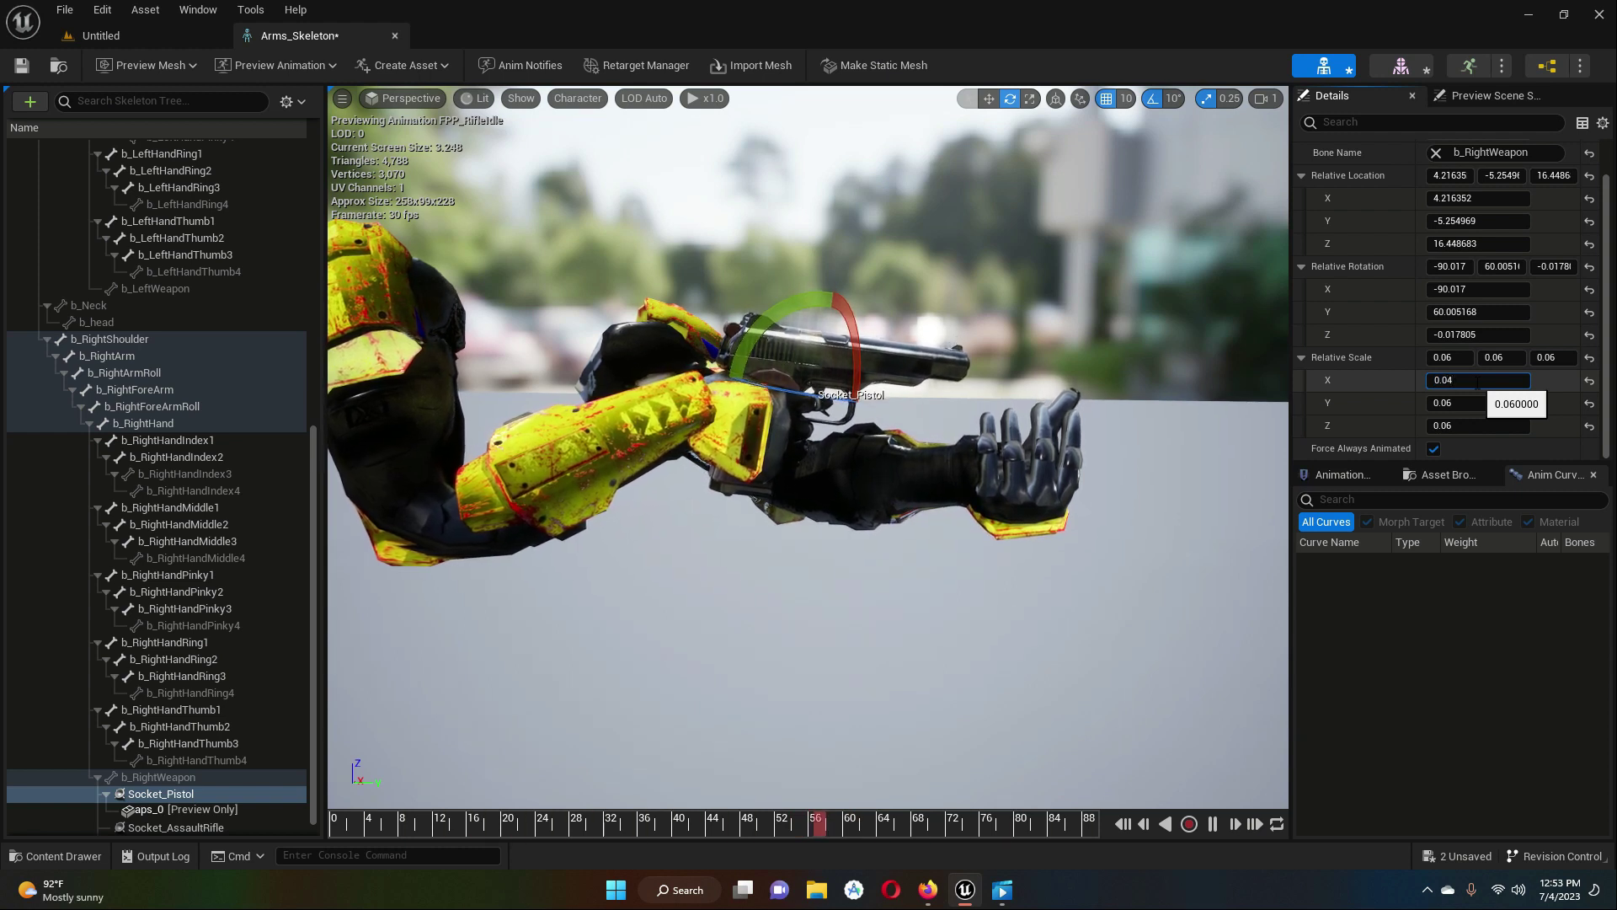
text(4)
key(Return)
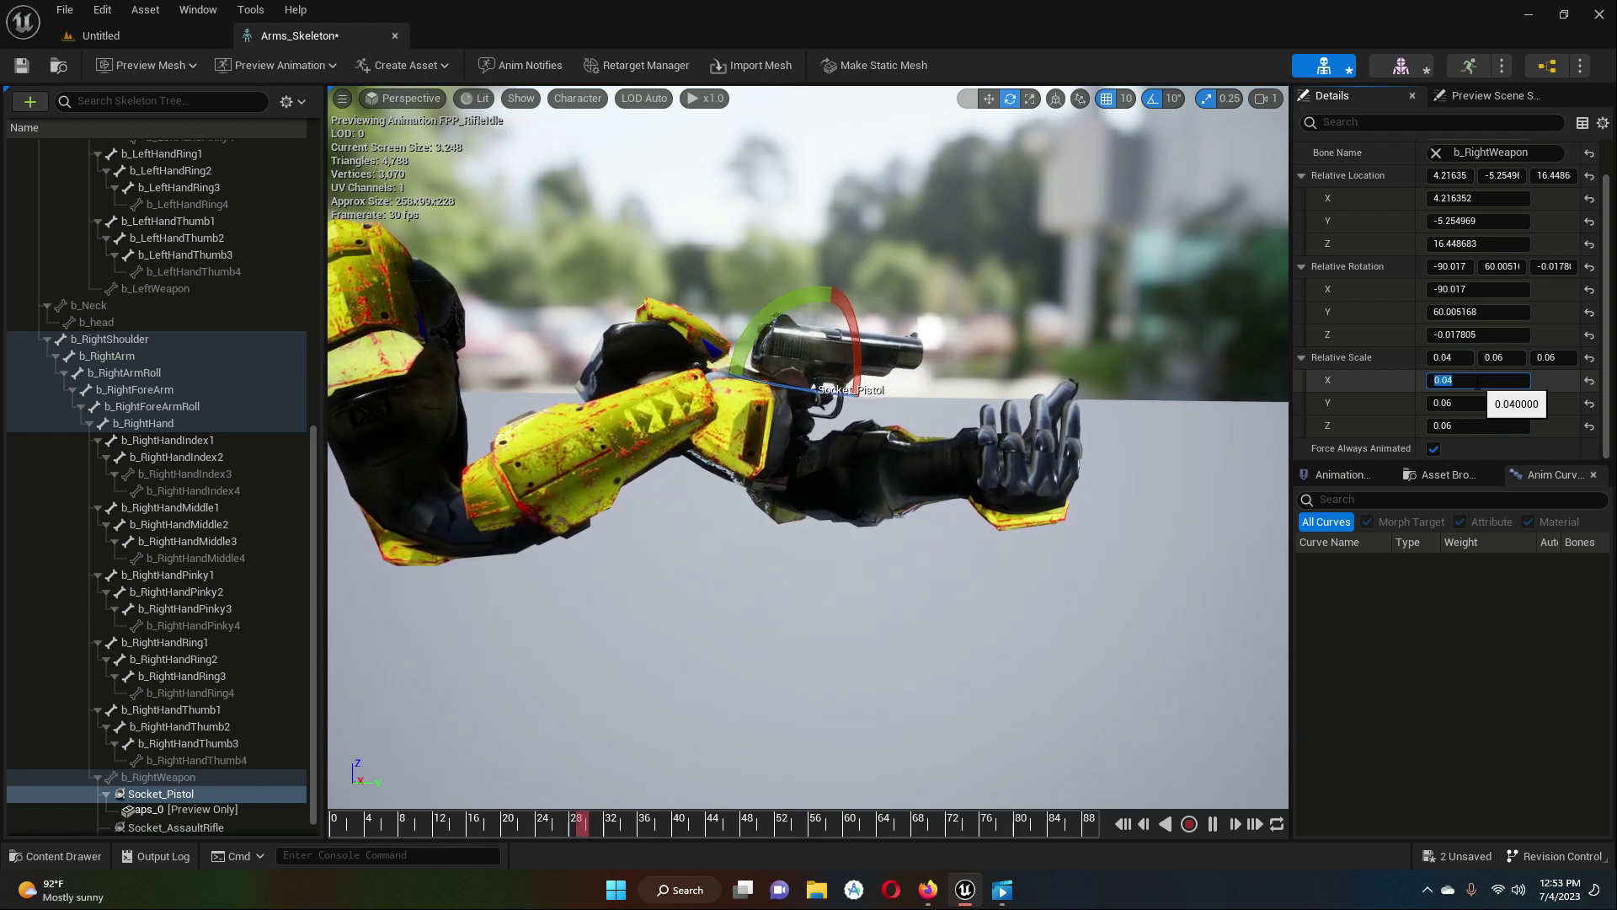
key(Tab)
text(0.04)
key(Tab)
text(0.04)
key(Return)
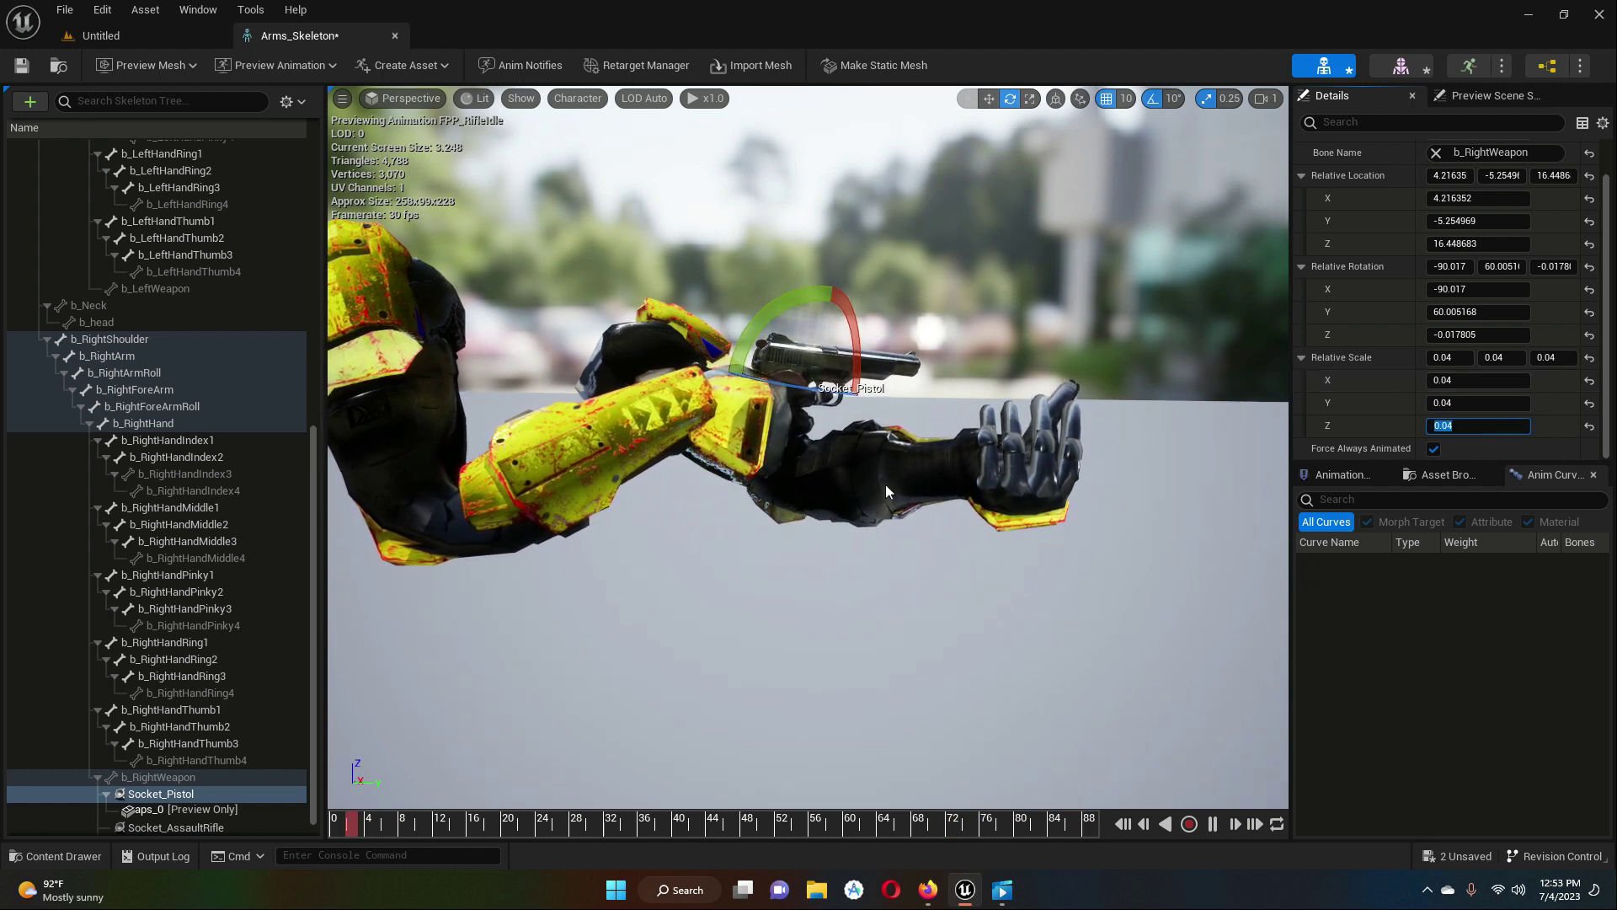
- Move Socket_Pistol slightly toward the right hand's grip, to a relative location of about X 4.44, Y -4.83, Z 16.40
drag(935, 401, 854, 427)
right_drag(854, 427, 854, 427)
key(s)
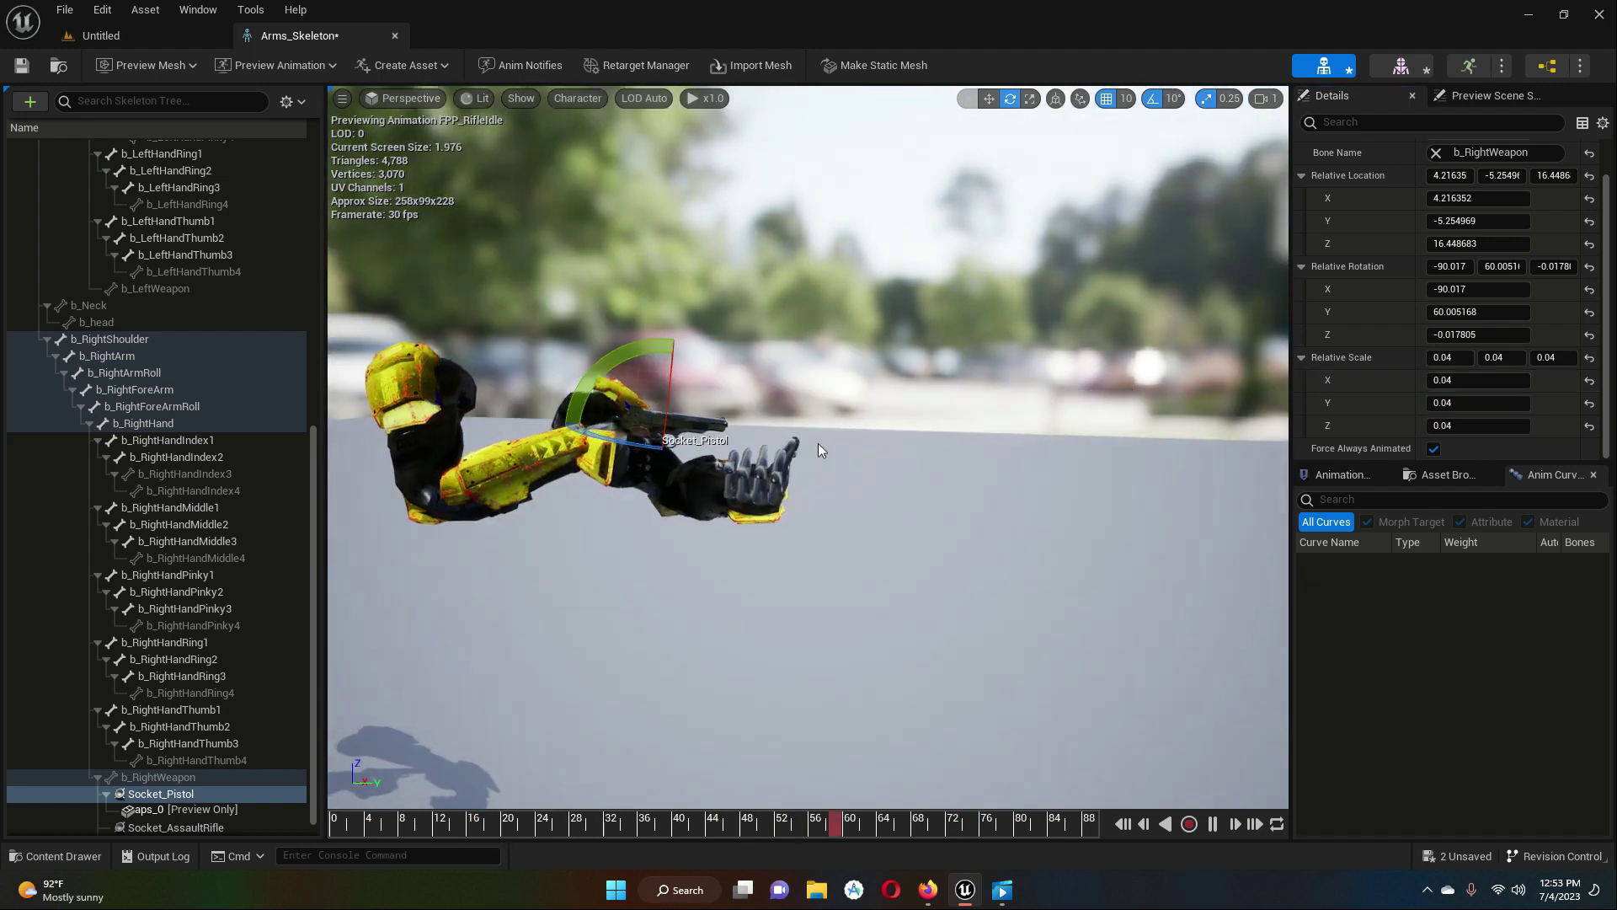
right_drag(743, 453, 744, 455)
key(w)
scroll(741, 529, up, 7)
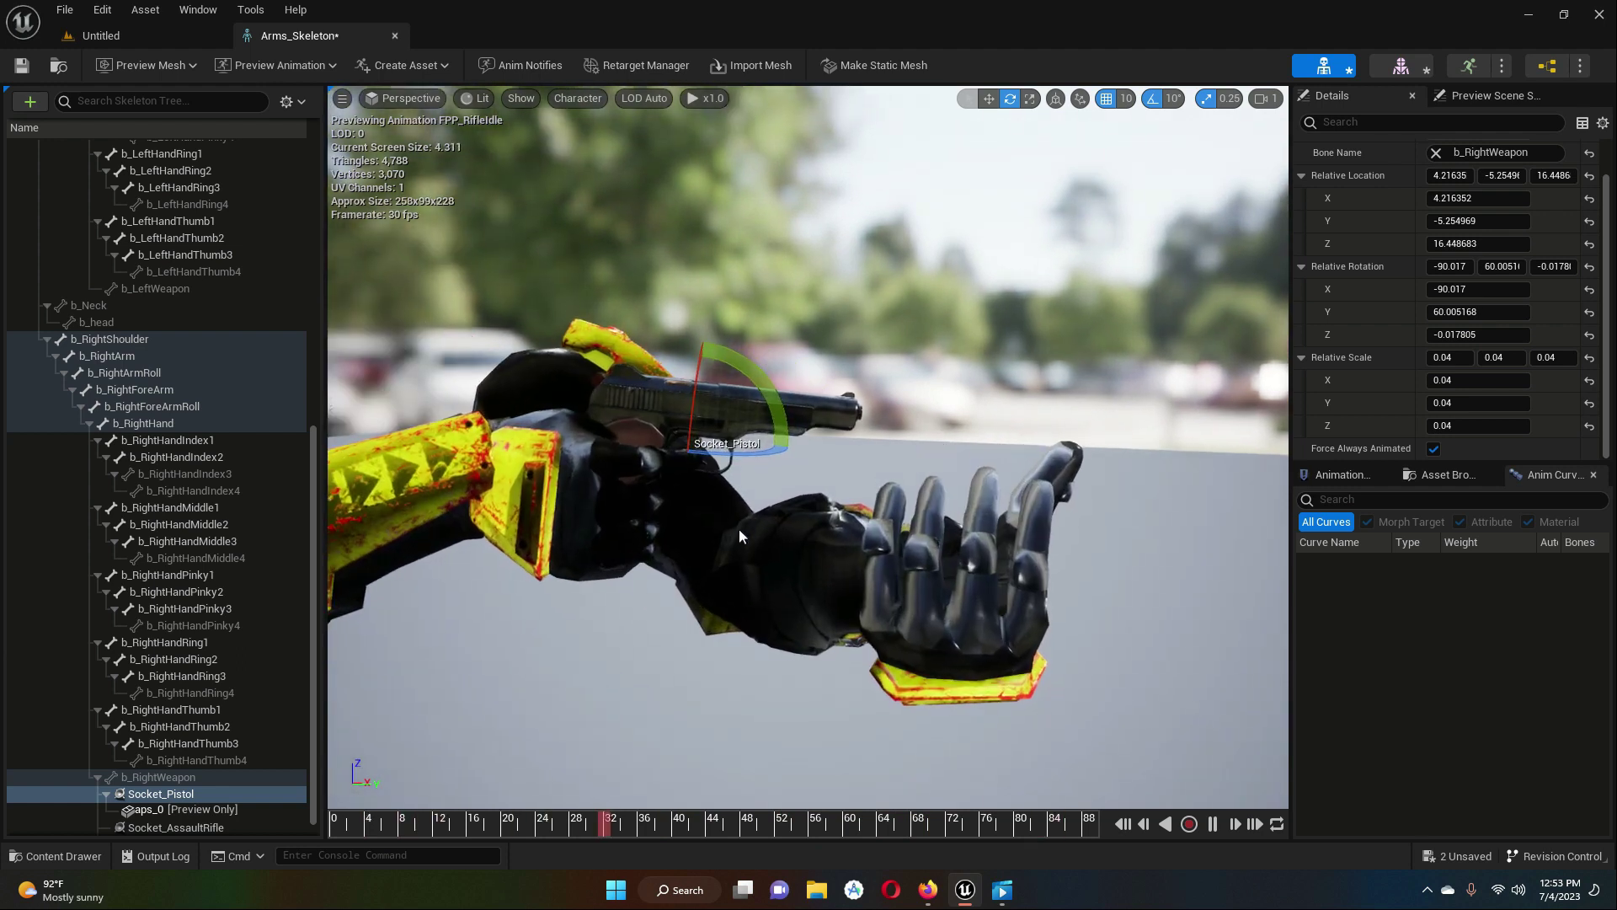
scroll(756, 533, down, 10)
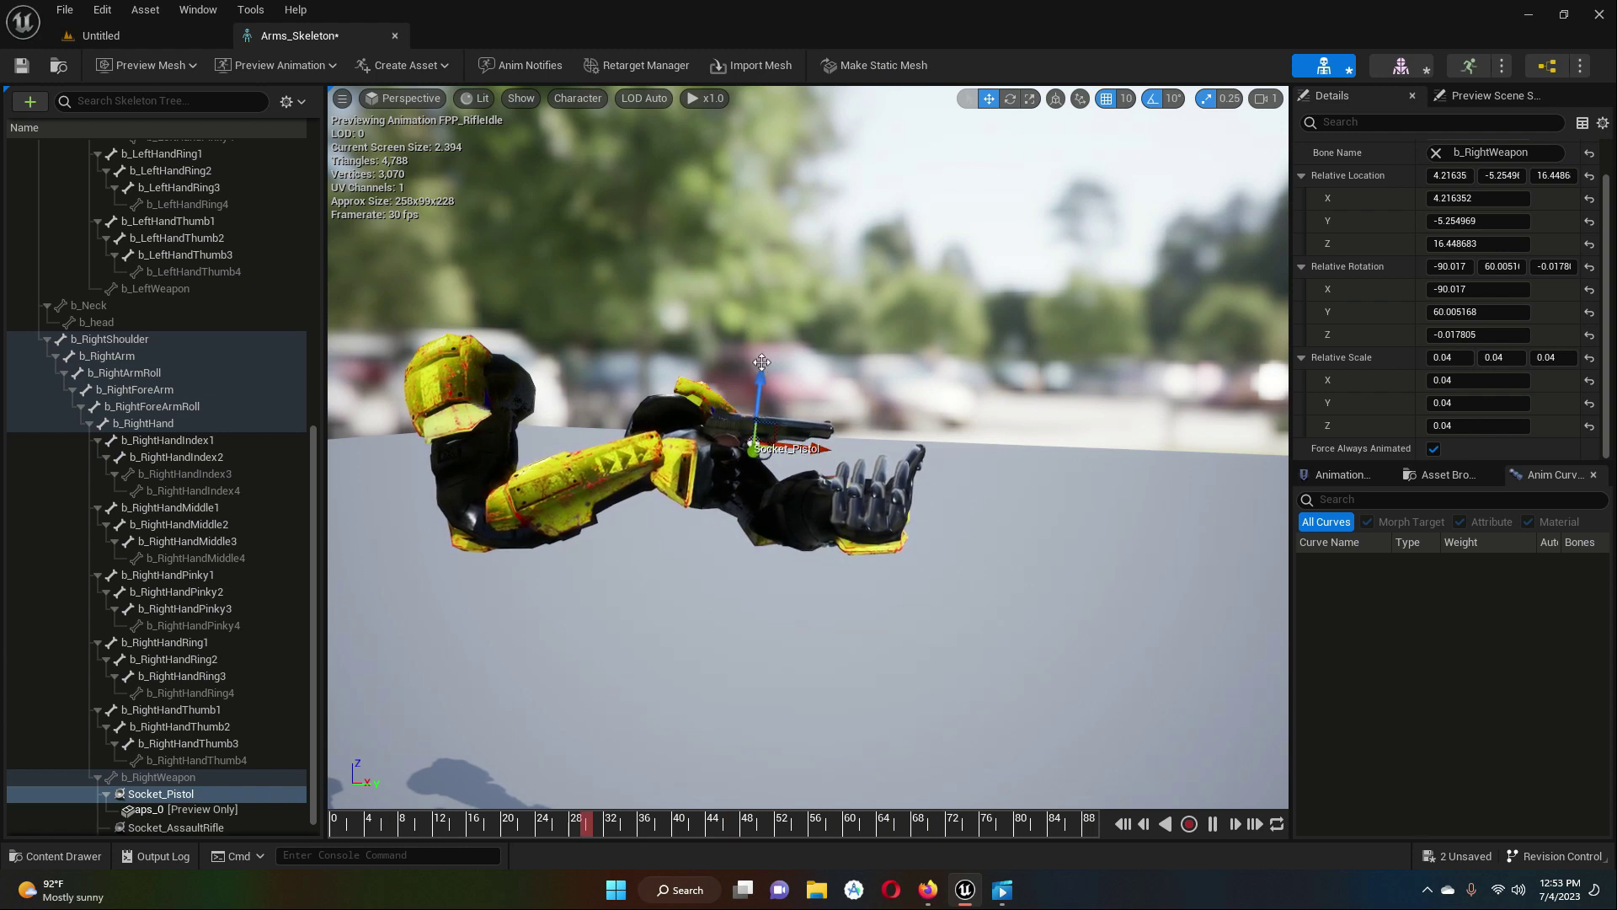
drag(822, 452, 805, 428)
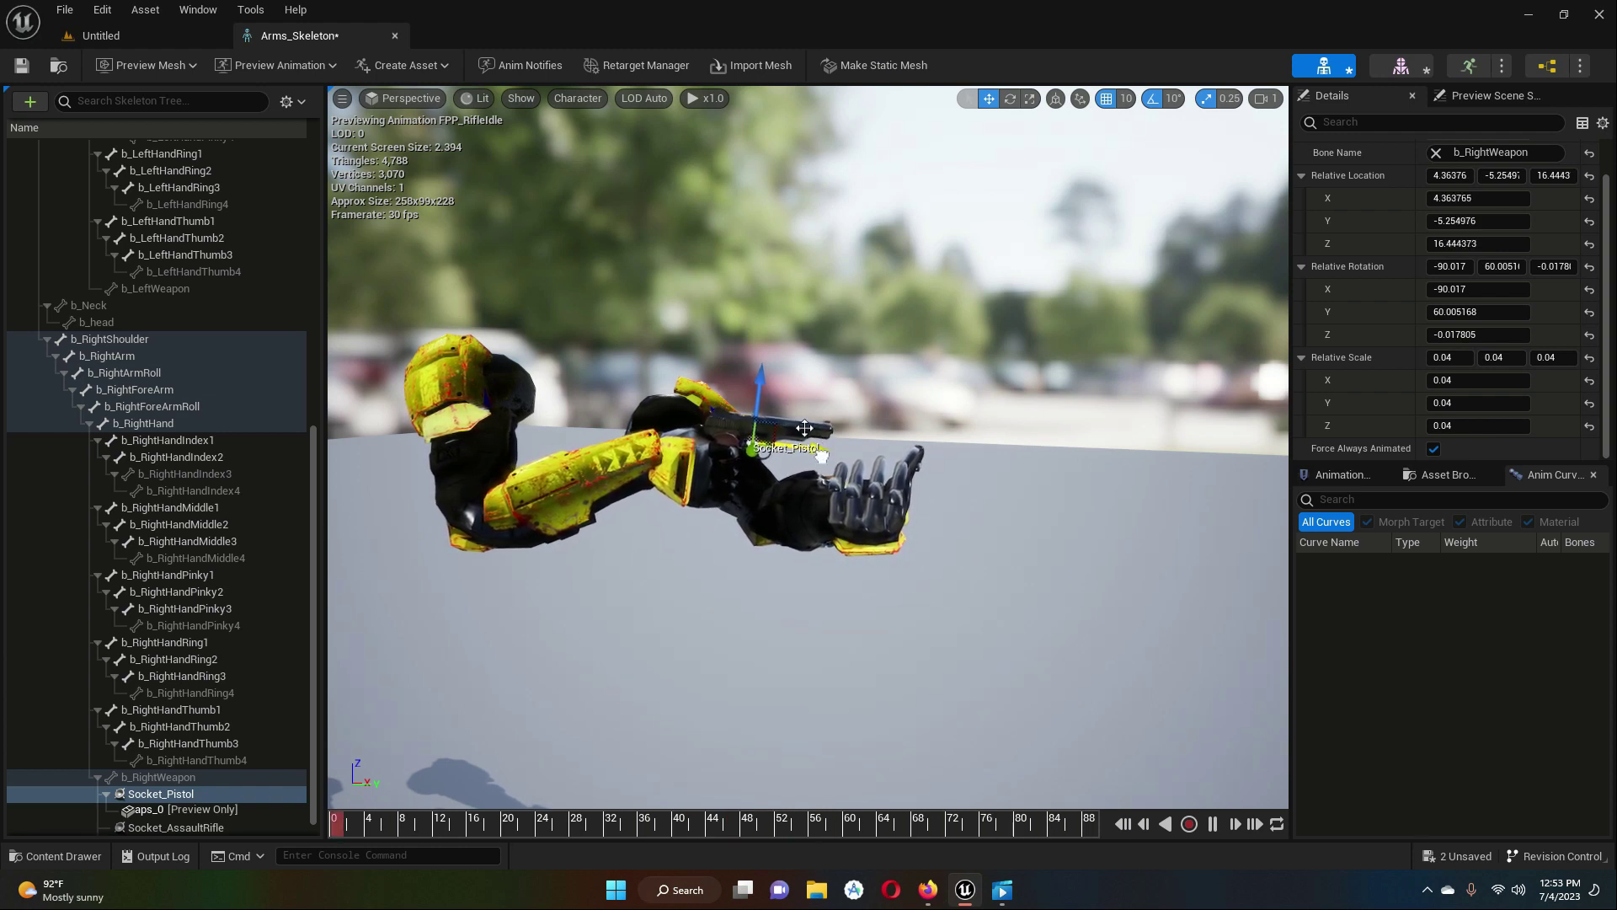
drag(764, 376, 764, 377)
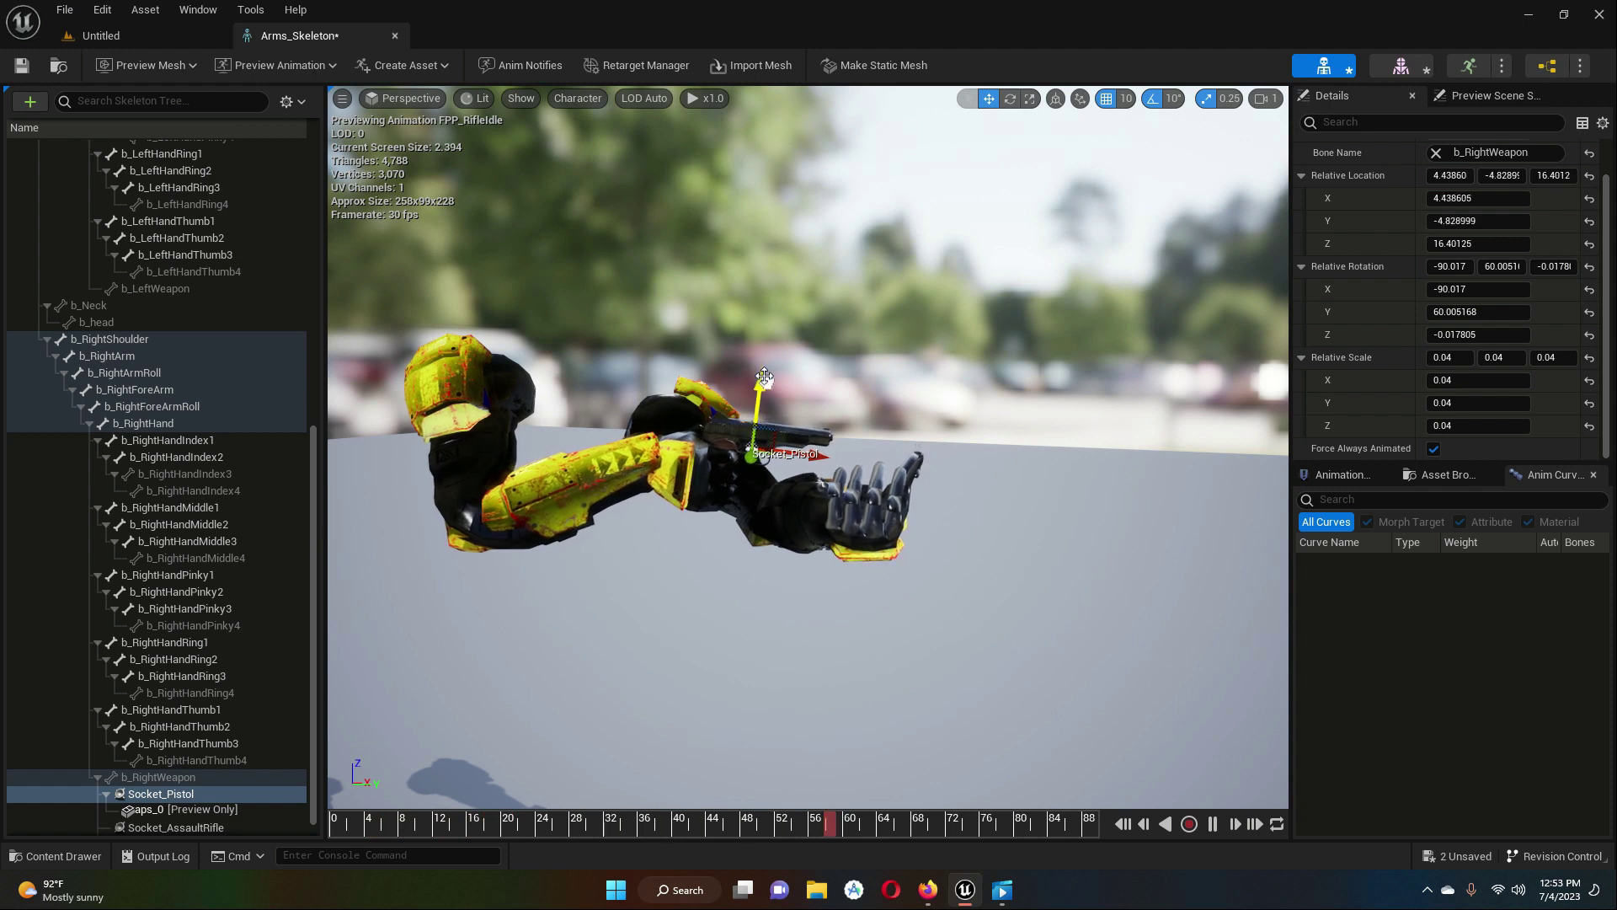
- Rotate Socket_Pistol to about X -73.27, Y 58.53, Z 19.41 and save Arms_Skeleton
click(1010, 101)
drag(754, 353, 762, 358)
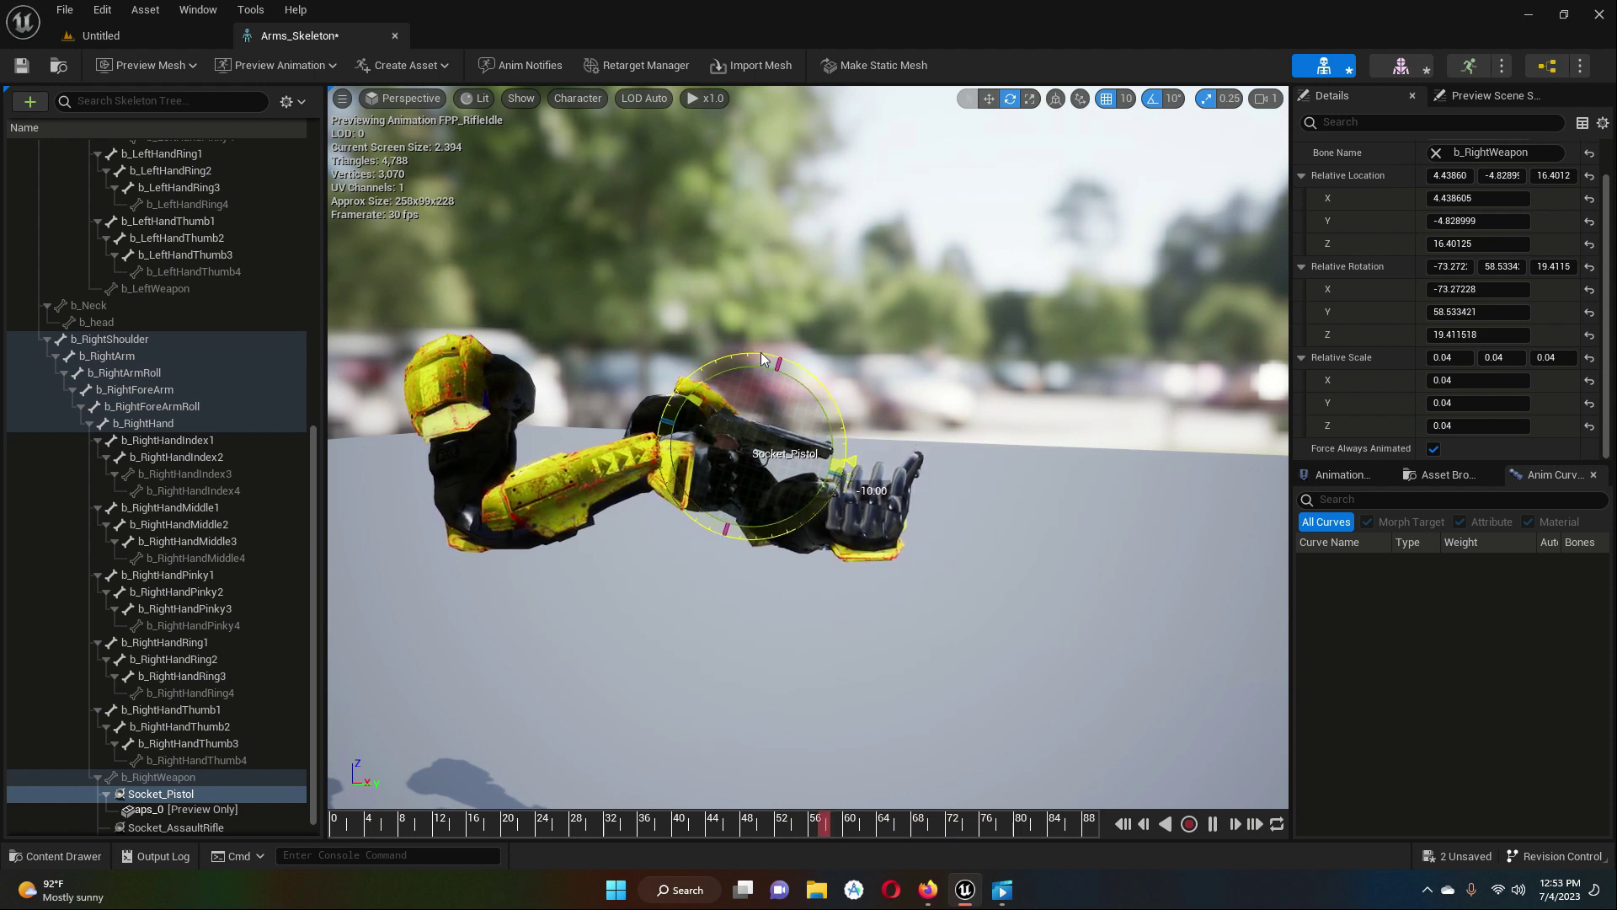
click(22, 67)
- Test the pistol in the Untitled level with a play session, equipping it before stopping
click(100, 36)
click(374, 66)
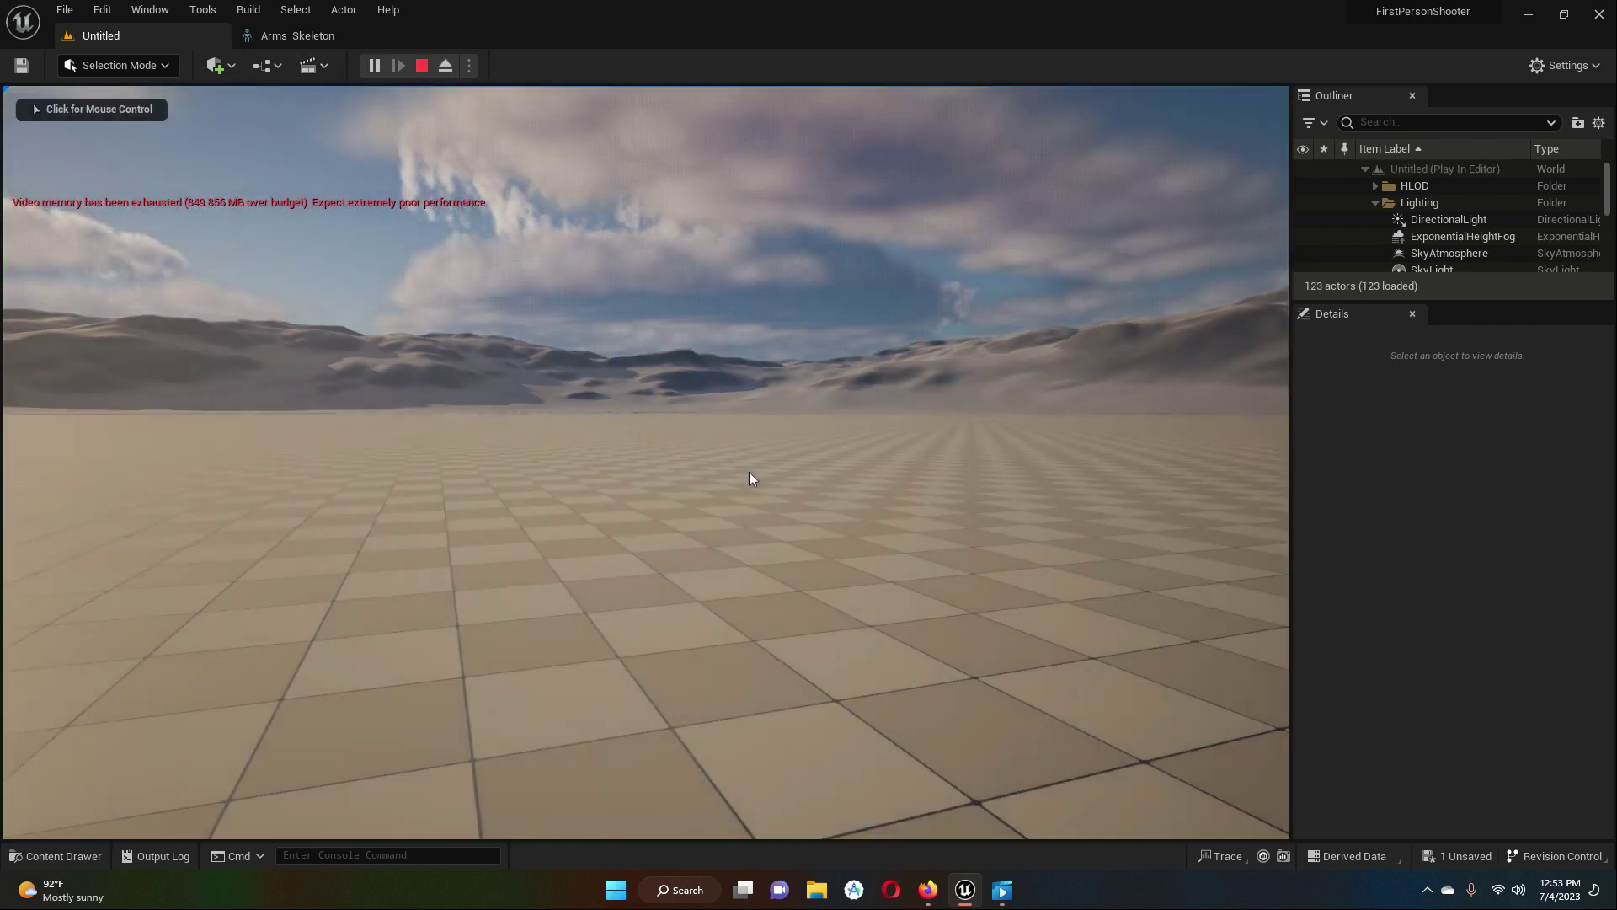
click(752, 479)
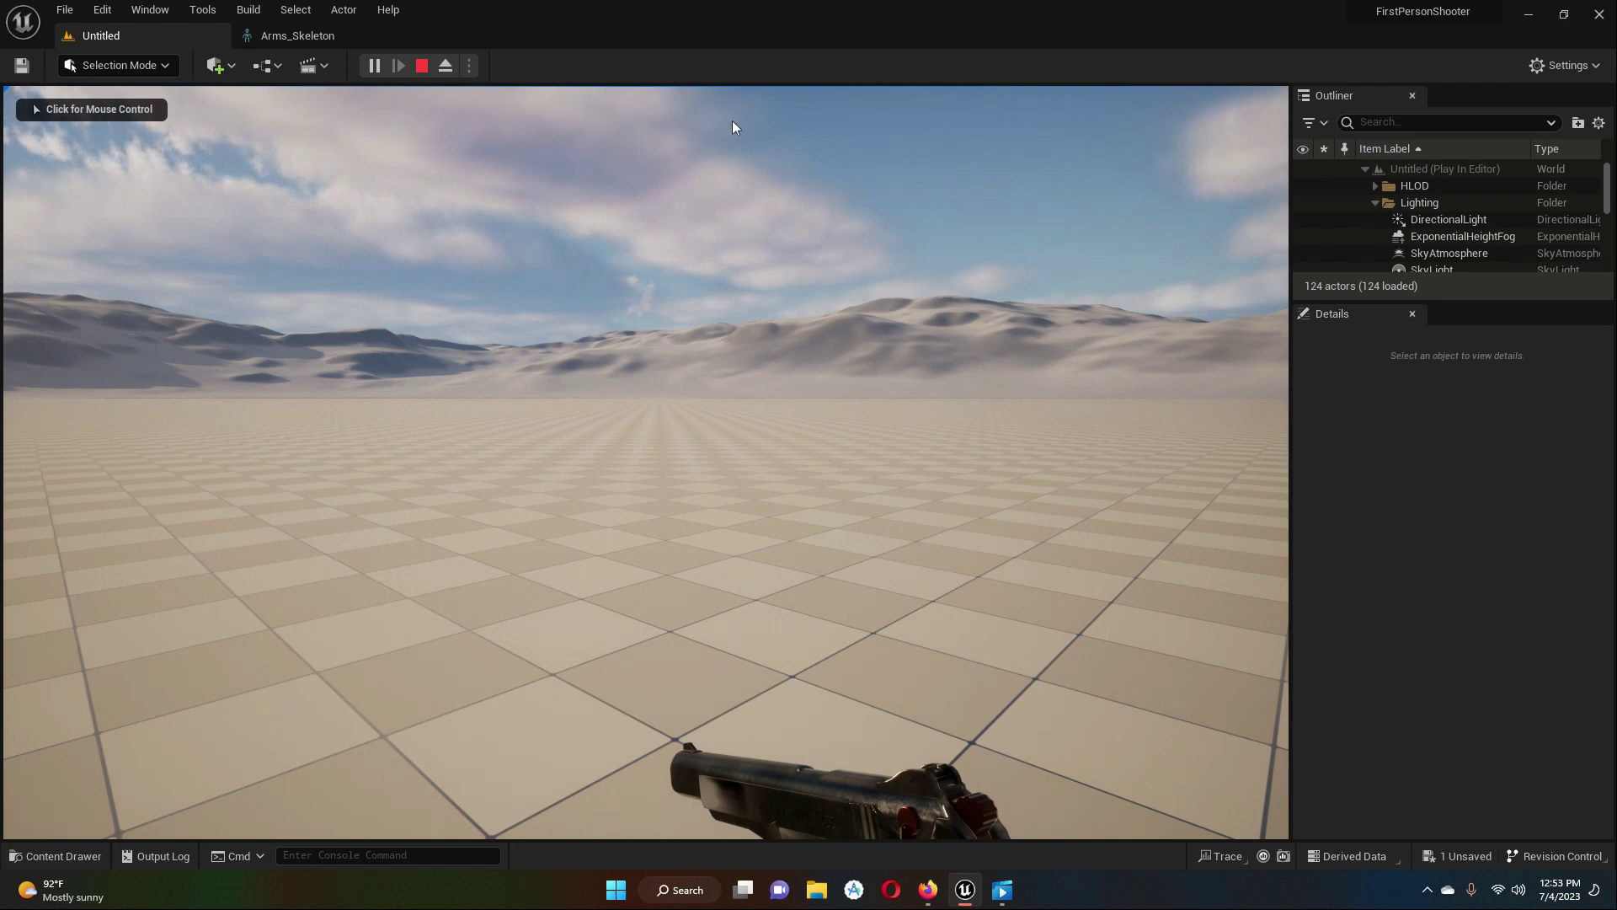
click(421, 66)
- Return to Arms_Skeleton and, seen from behind the arms, rotate Socket_Pistol to about X -130.21, Y 76.52, Z -44.47
click(305, 34)
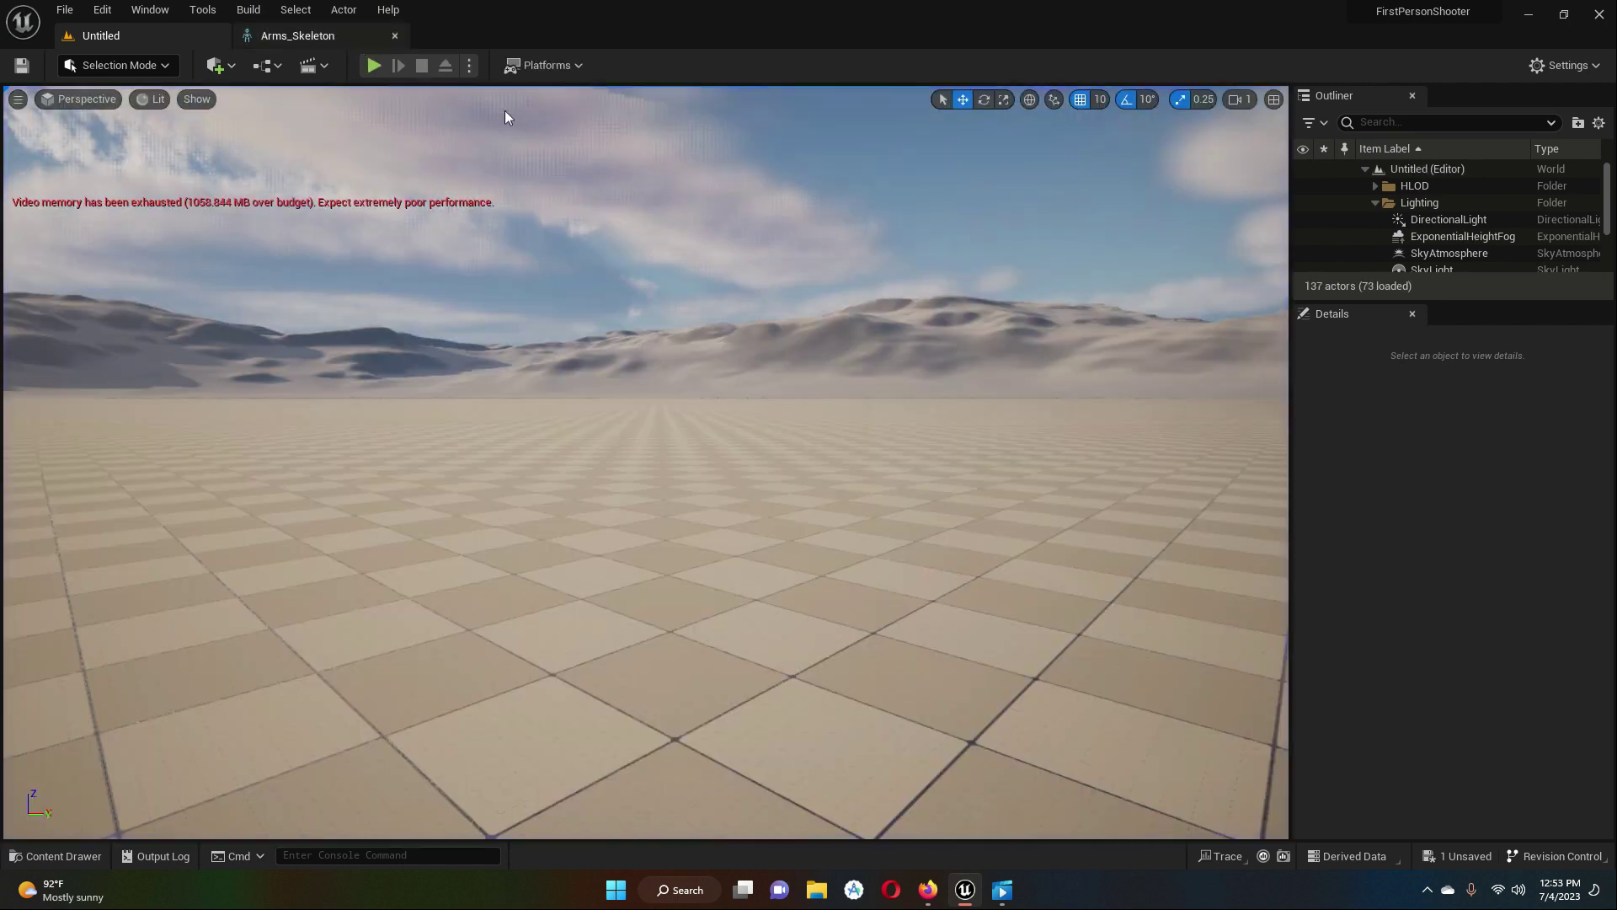
scroll(711, 553, up, 5)
right_drag(710, 553, 724, 553)
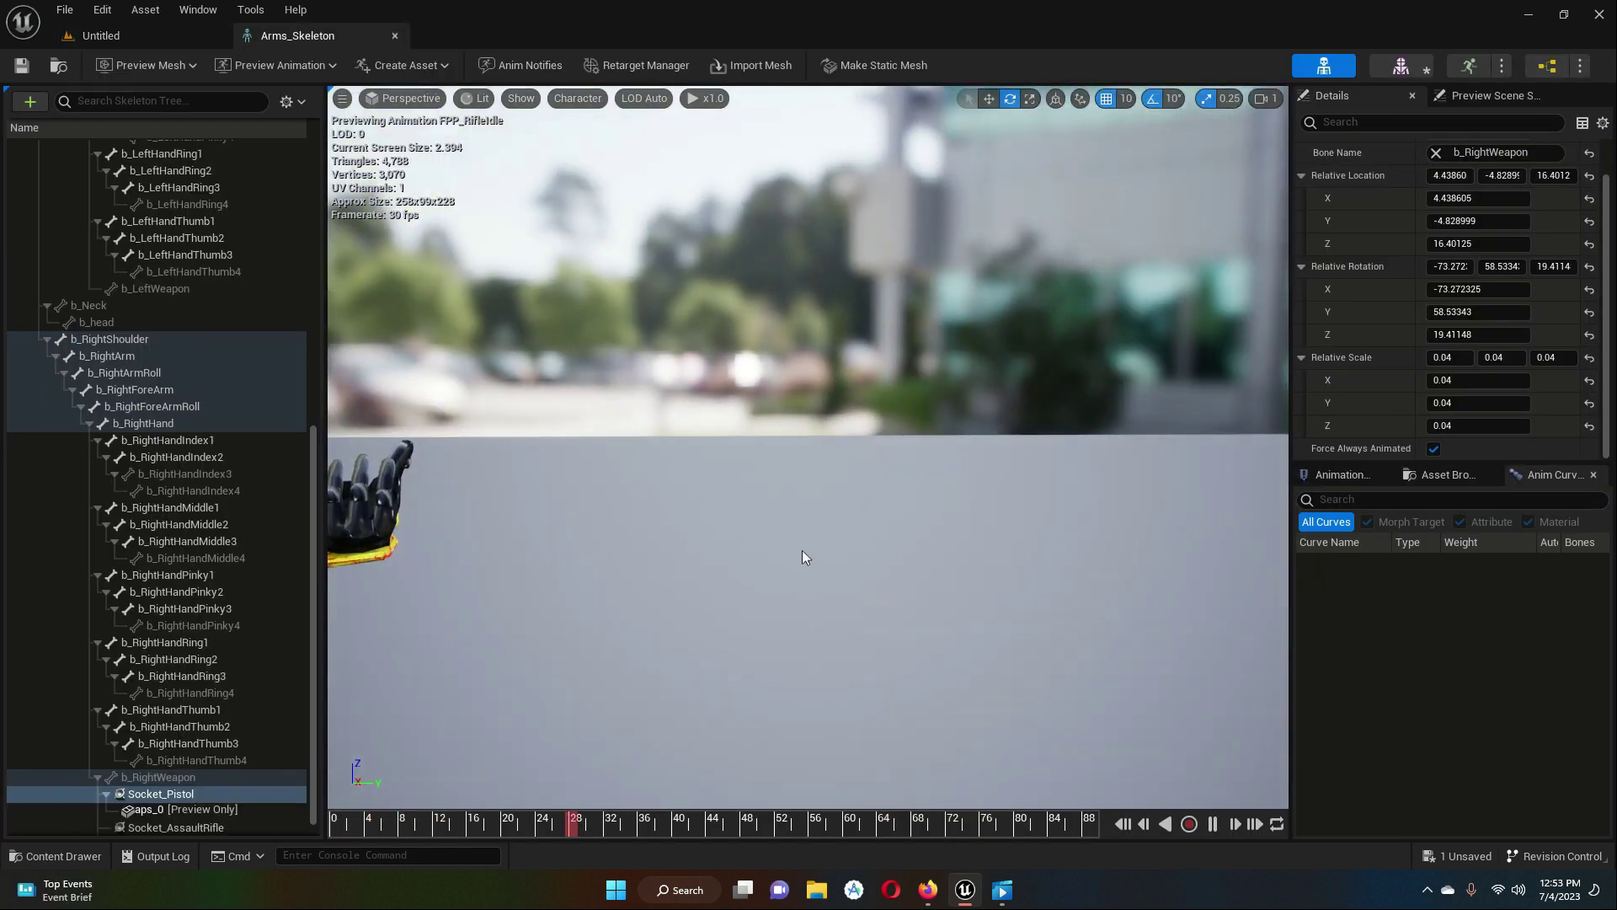
key(f)
right_drag(967, 583, 1045, 591)
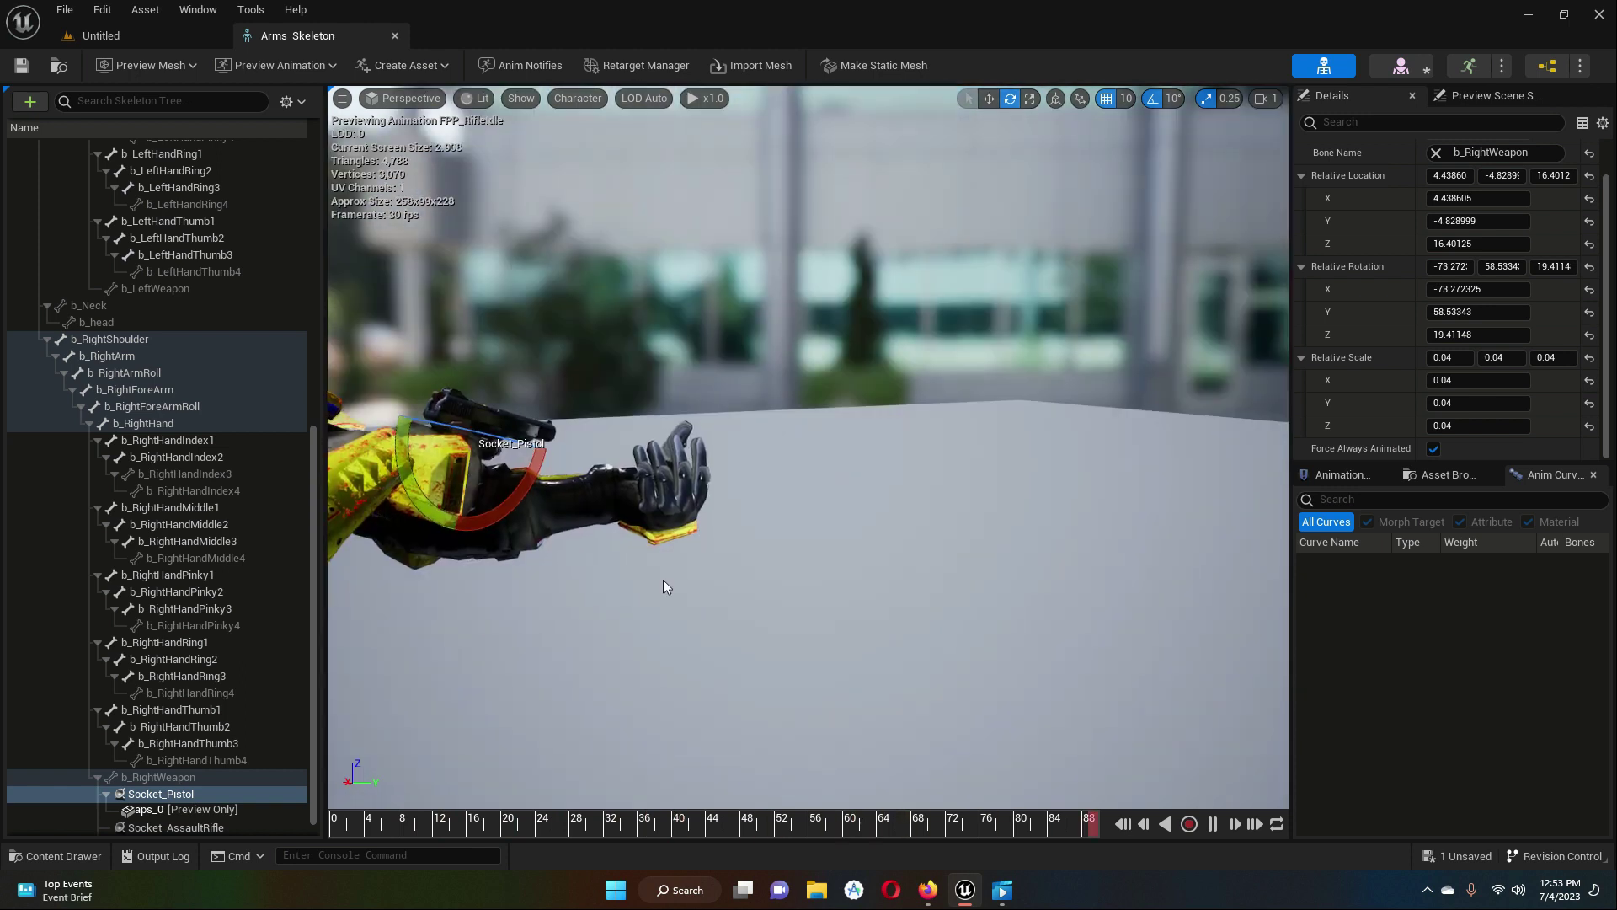
scroll(664, 581, up, 4)
right_drag(830, 608, 803, 656)
scroll(811, 633, down, 4)
scroll(803, 655, up, 5)
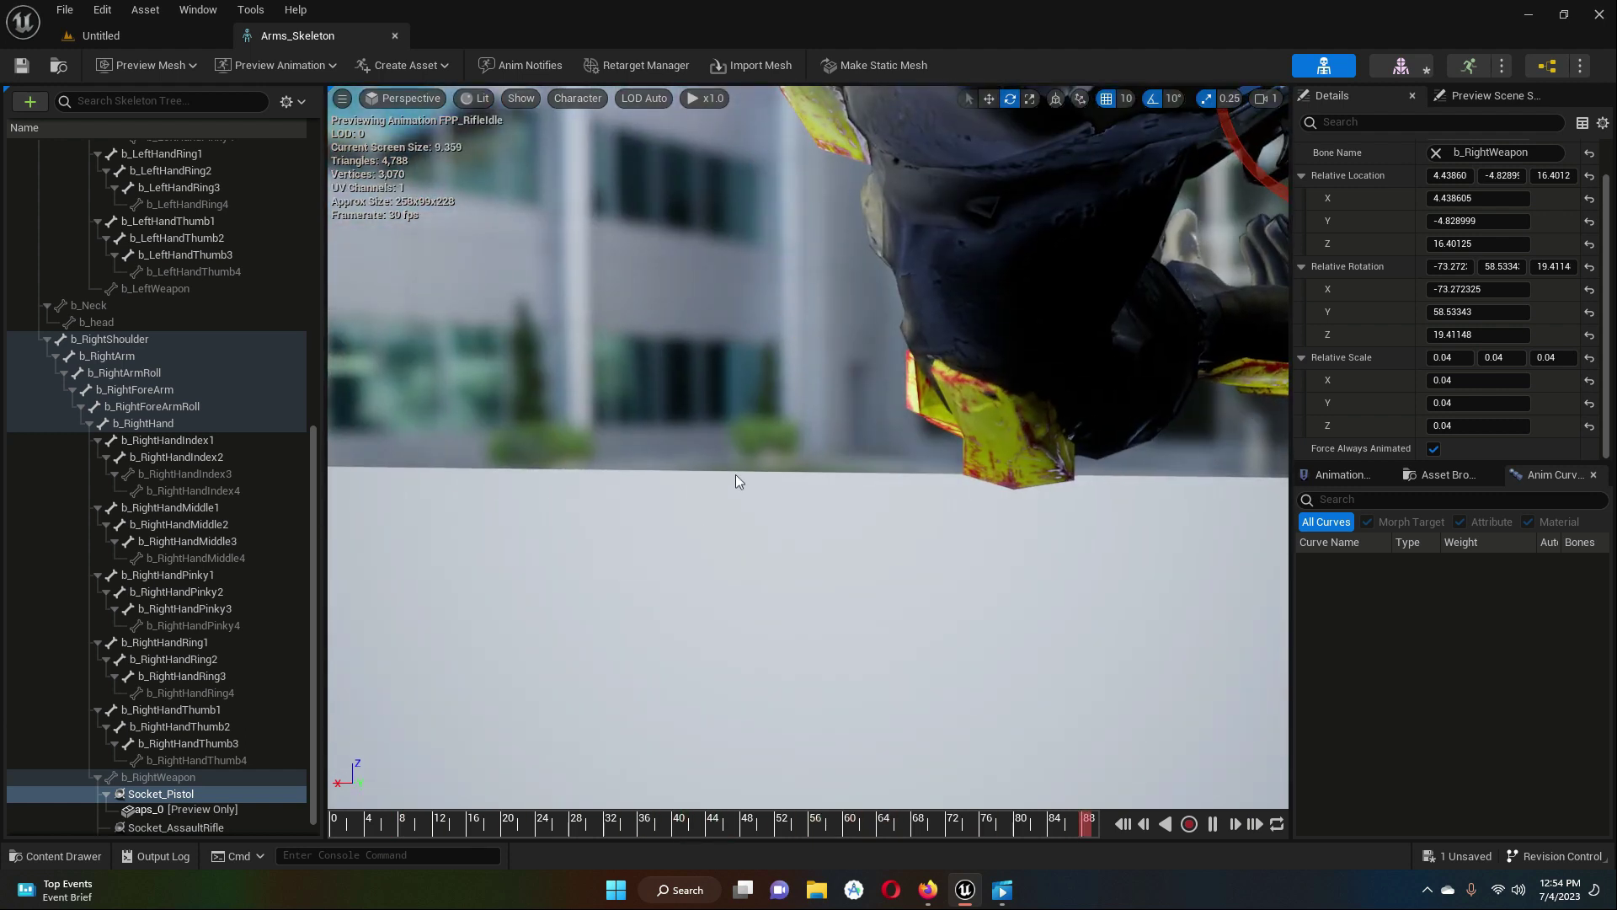
right_drag(736, 453, 735, 453)
scroll(735, 453, down, 6)
scroll(743, 466, up, 5)
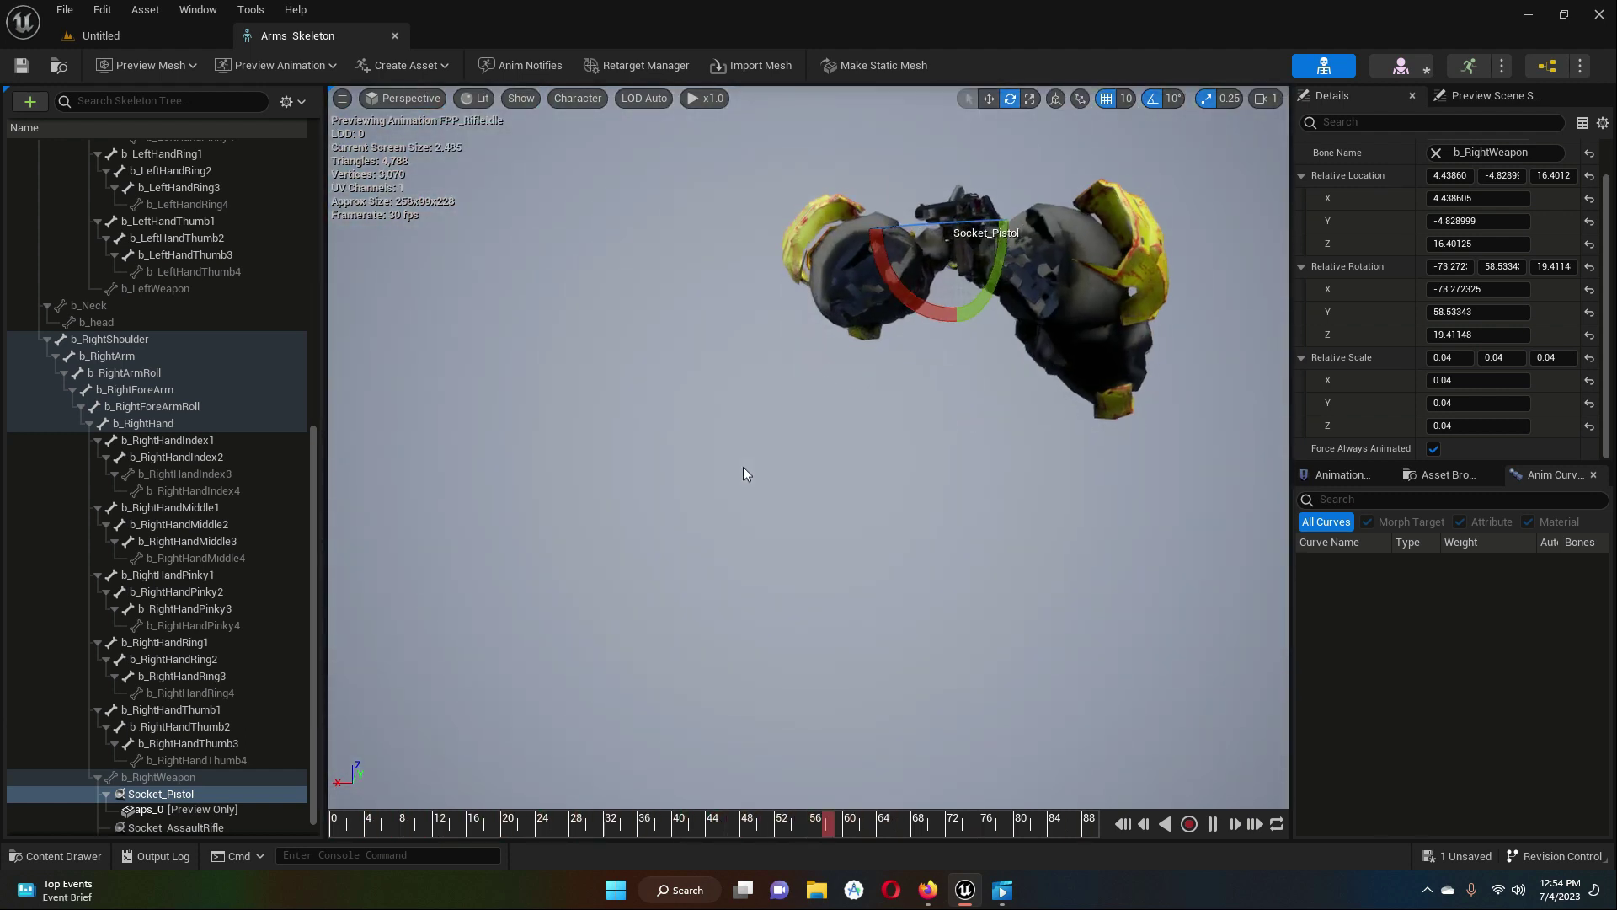
right_drag(674, 246, 689, 270)
scroll(674, 235, down, 5)
scroll(674, 236, down, 1)
scroll(679, 292, up, 4)
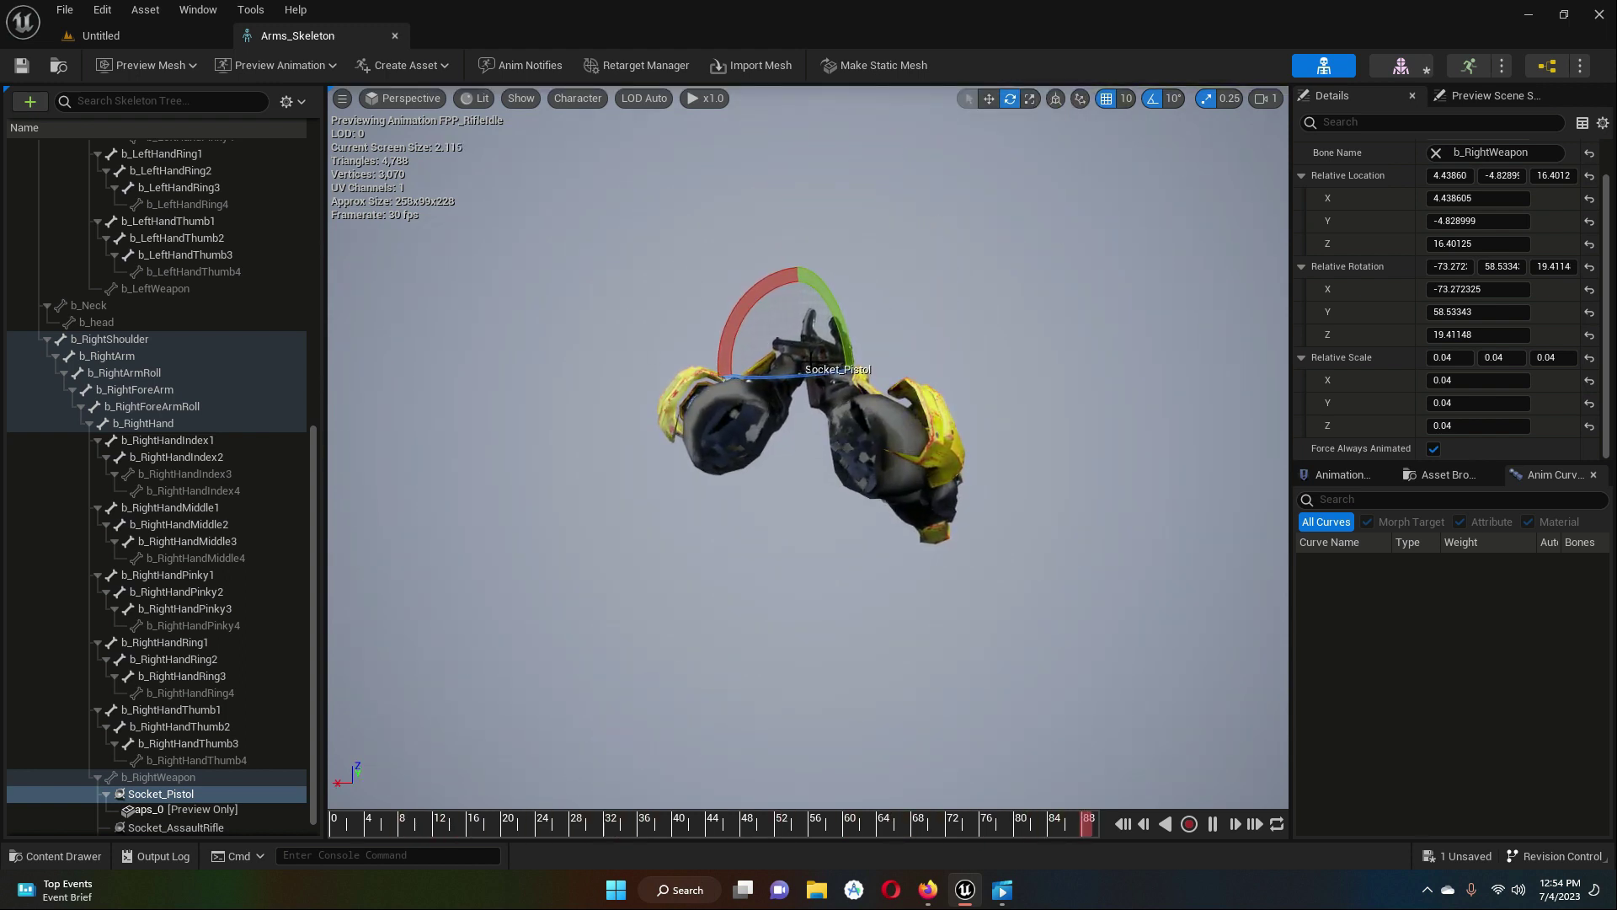
click(189, 796)
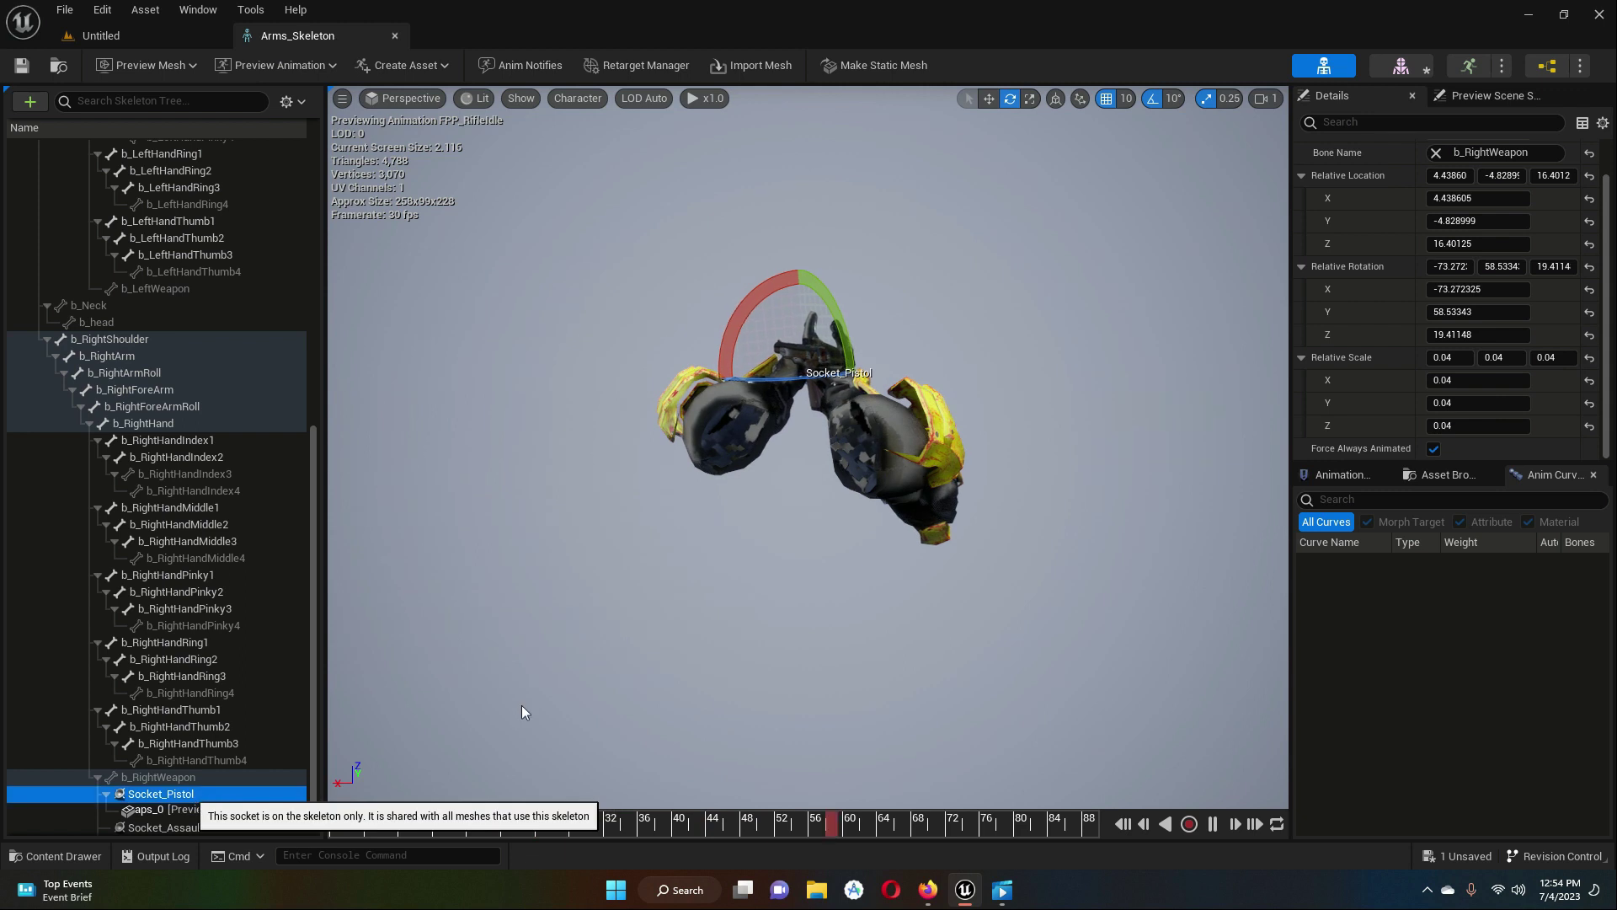
drag(825, 290, 832, 290)
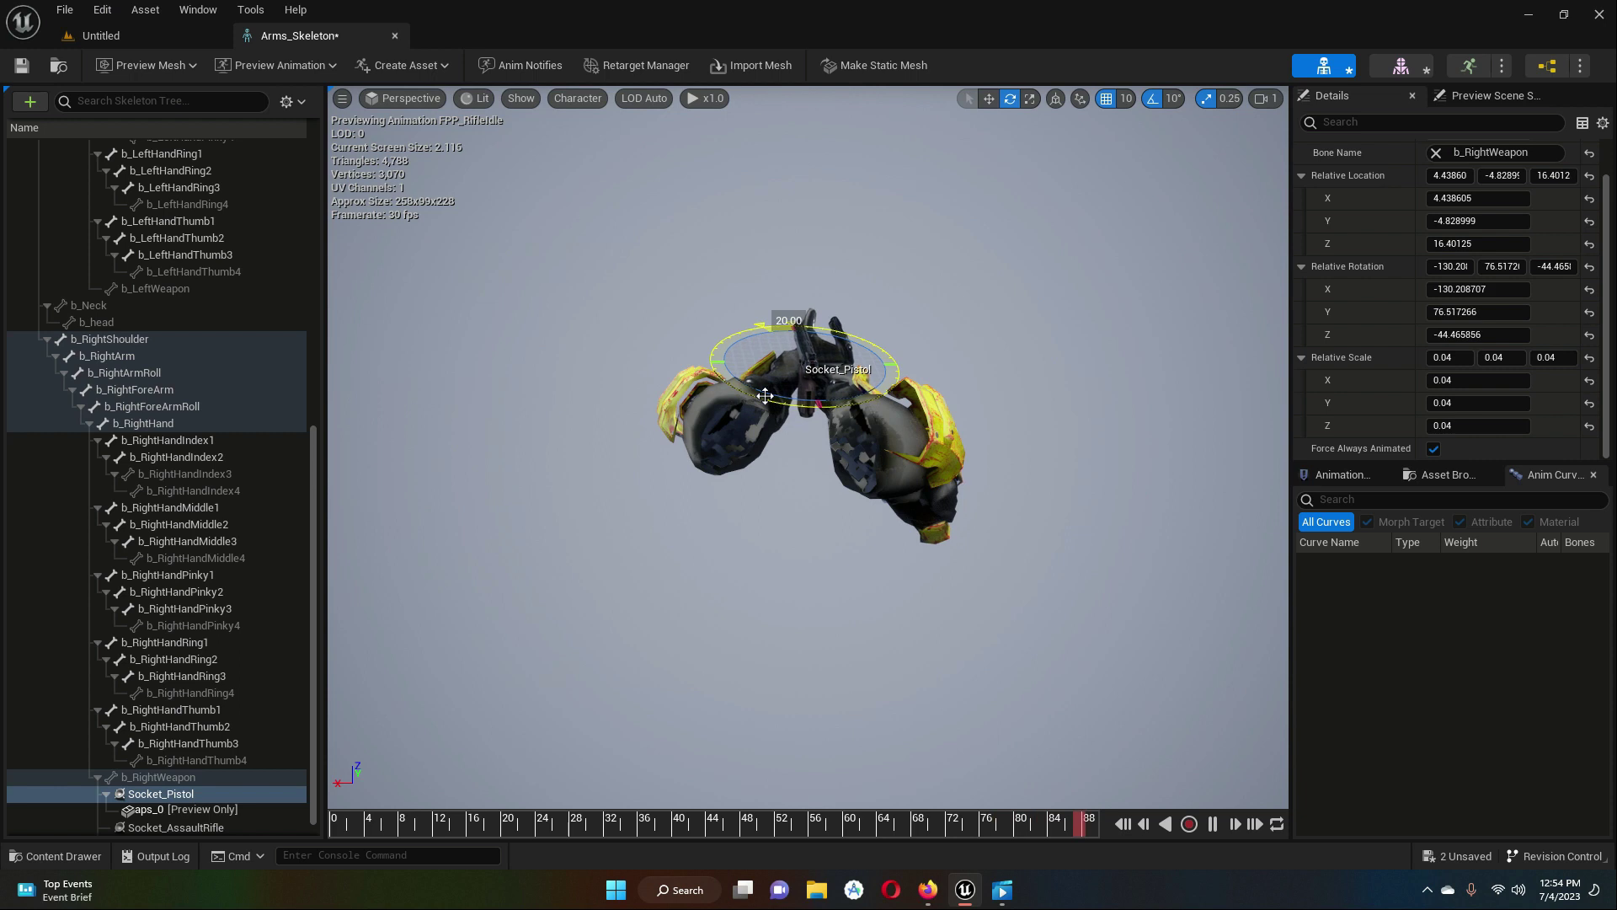
- Move Socket_Pistol to a relative location of about X 1.68, Y -8.49, Z 16.61
click(192, 795)
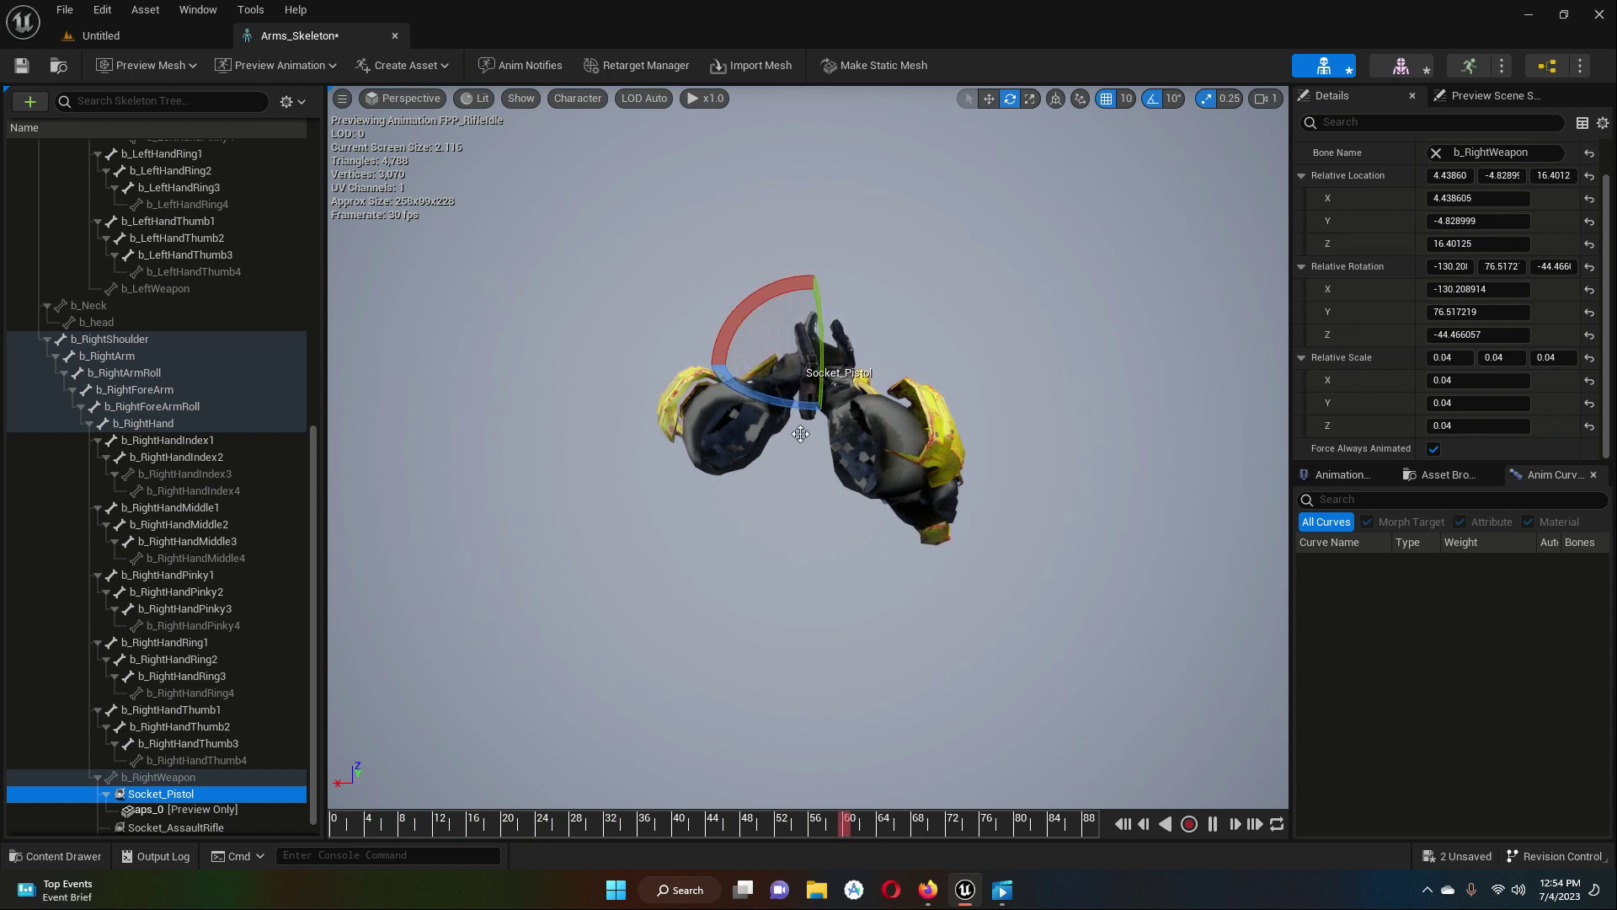
click(986, 100)
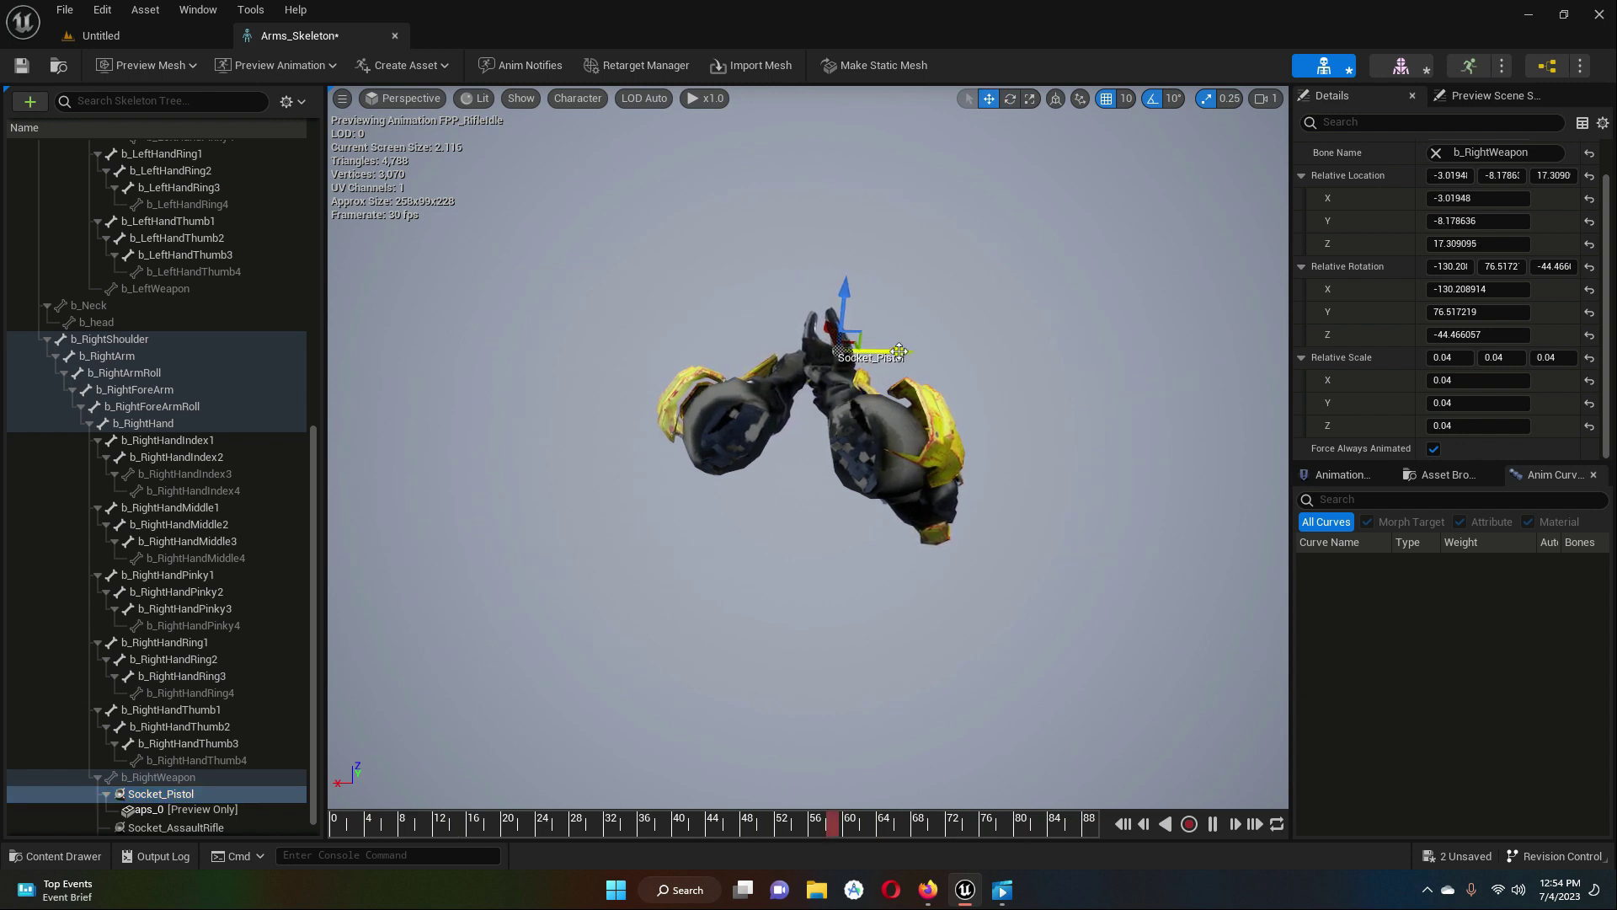
right_drag(1025, 302, 960, 301)
middle_drag(942, 294, 1053, 295)
right_drag(889, 310, 783, 310)
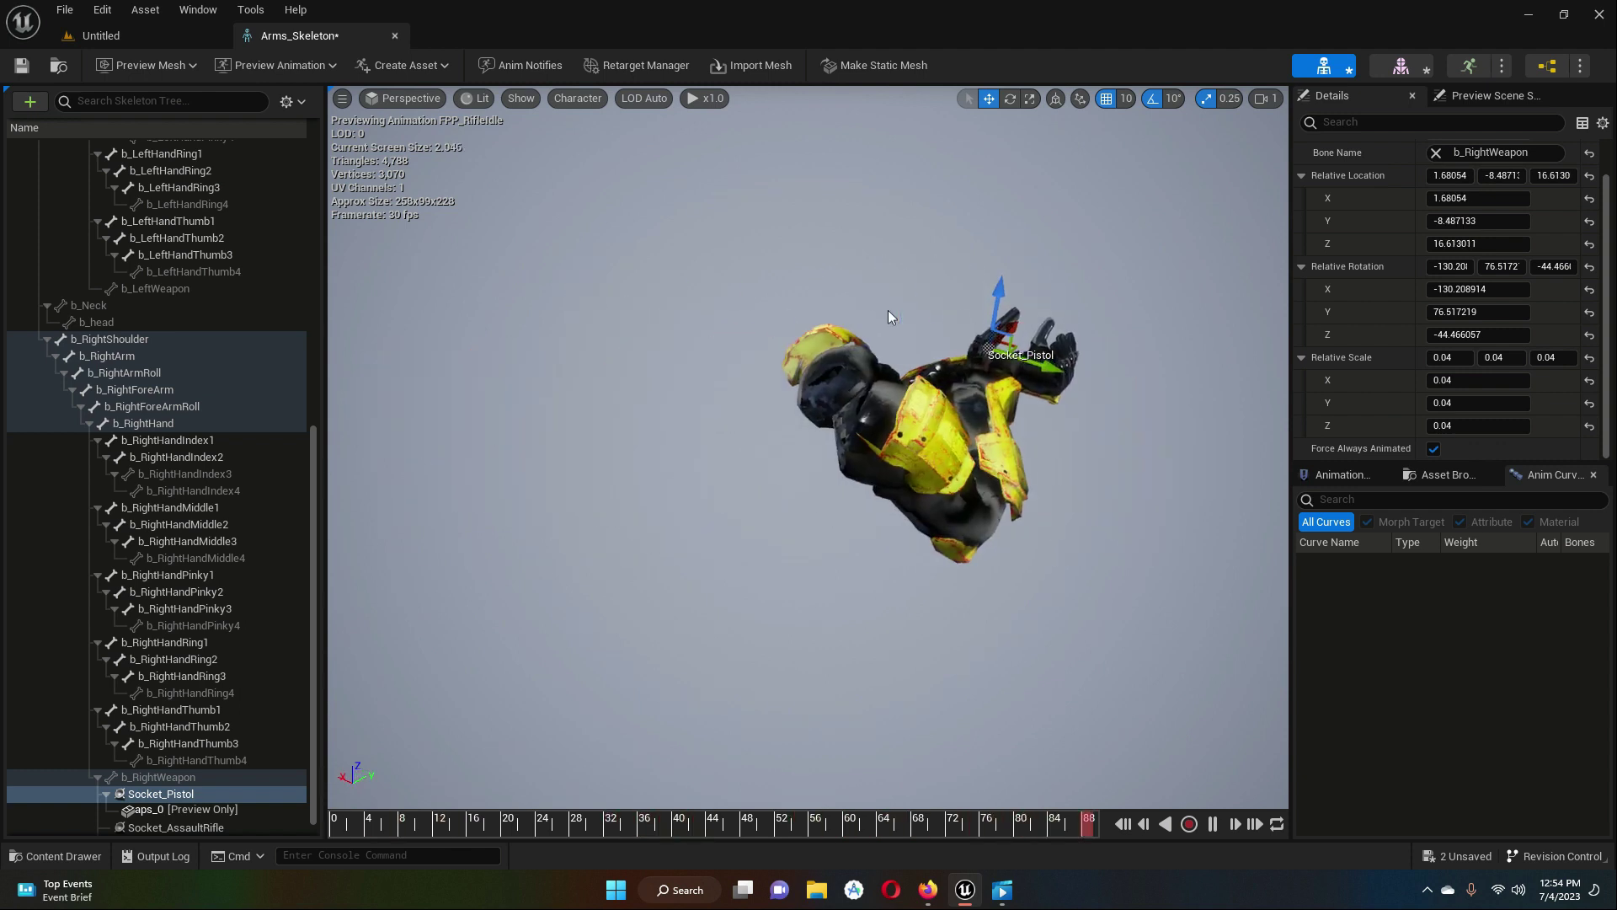
middle_drag(888, 310, 867, 310)
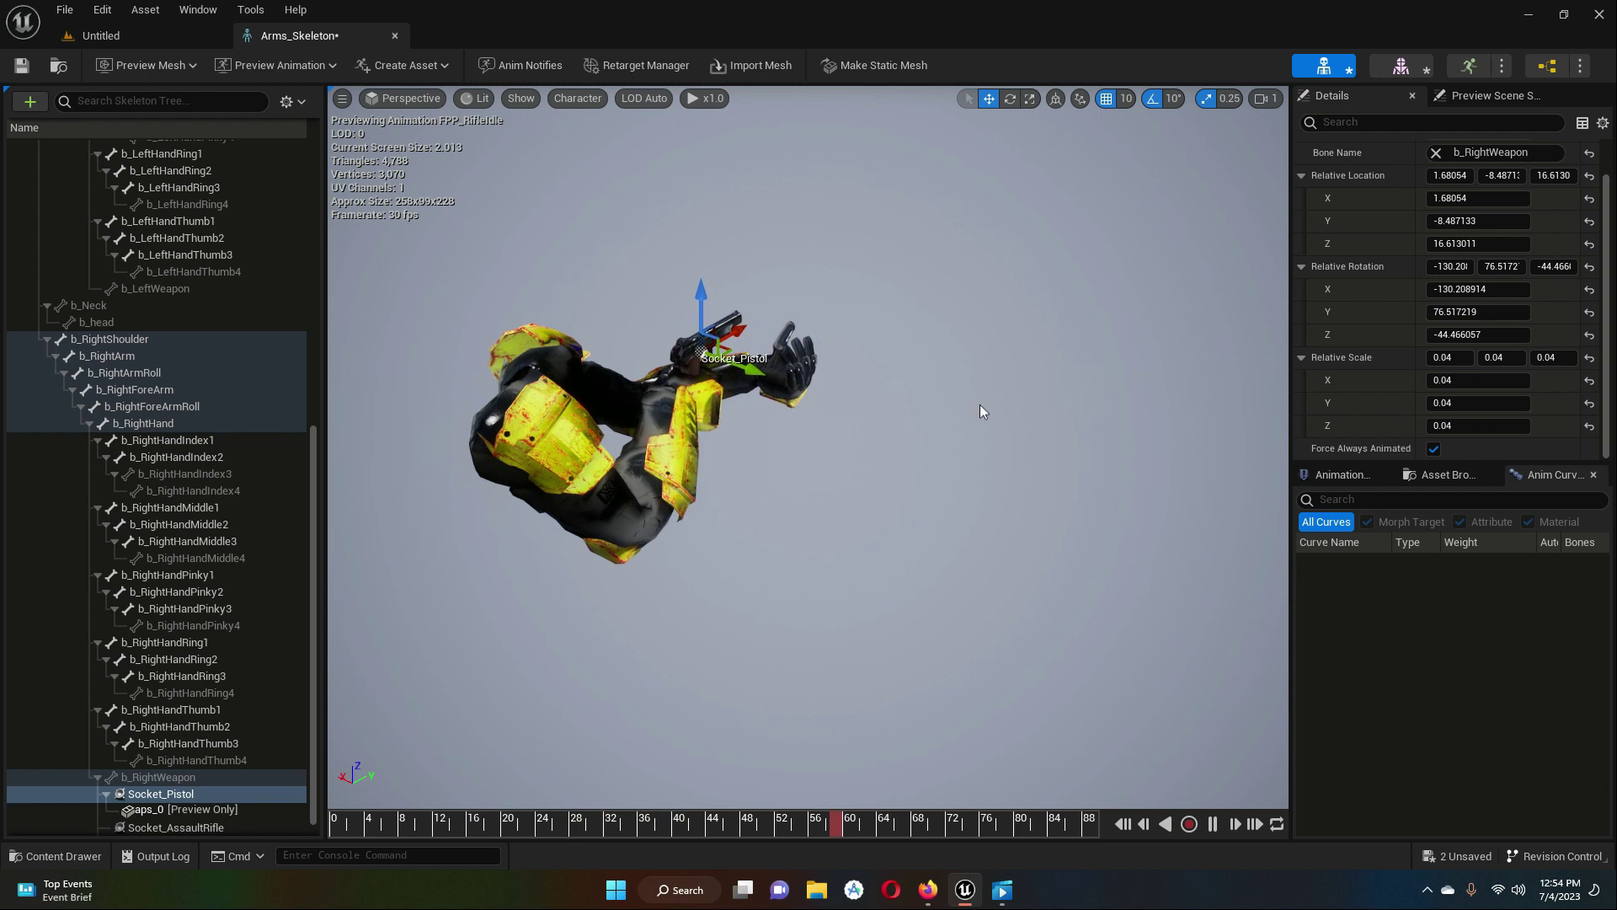
- Rotate Socket_Pistol further to about X -177.53, Y 81.34, Z -92.55 and save Arms_Skeleton
middle_drag(982, 405, 1235, 426)
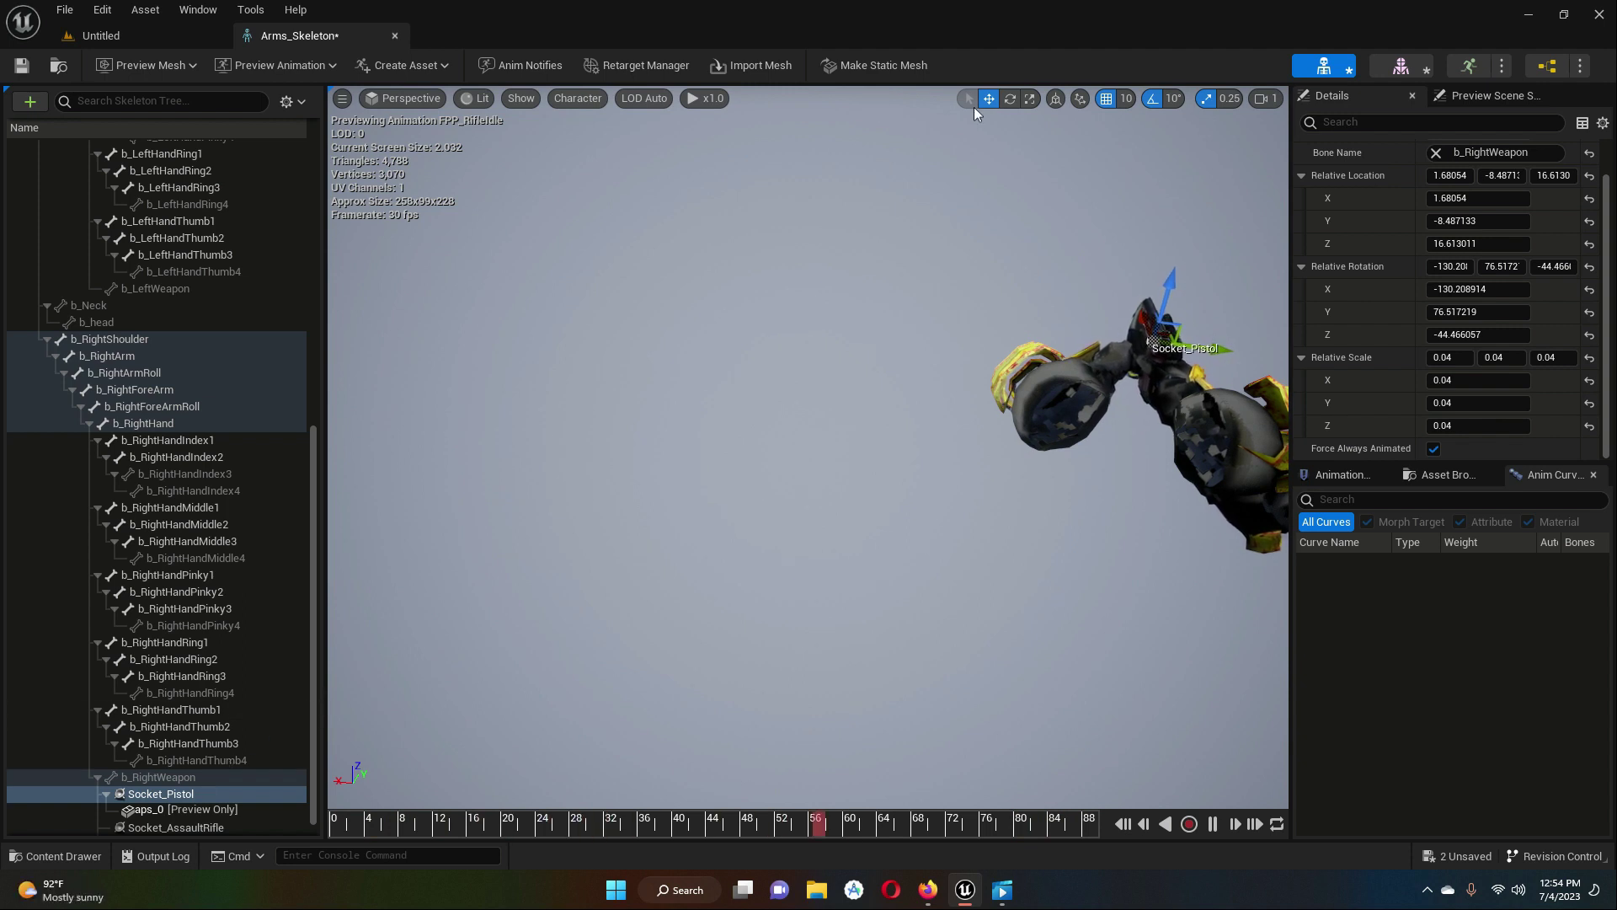
click(1010, 100)
drag(1124, 367, 1124, 366)
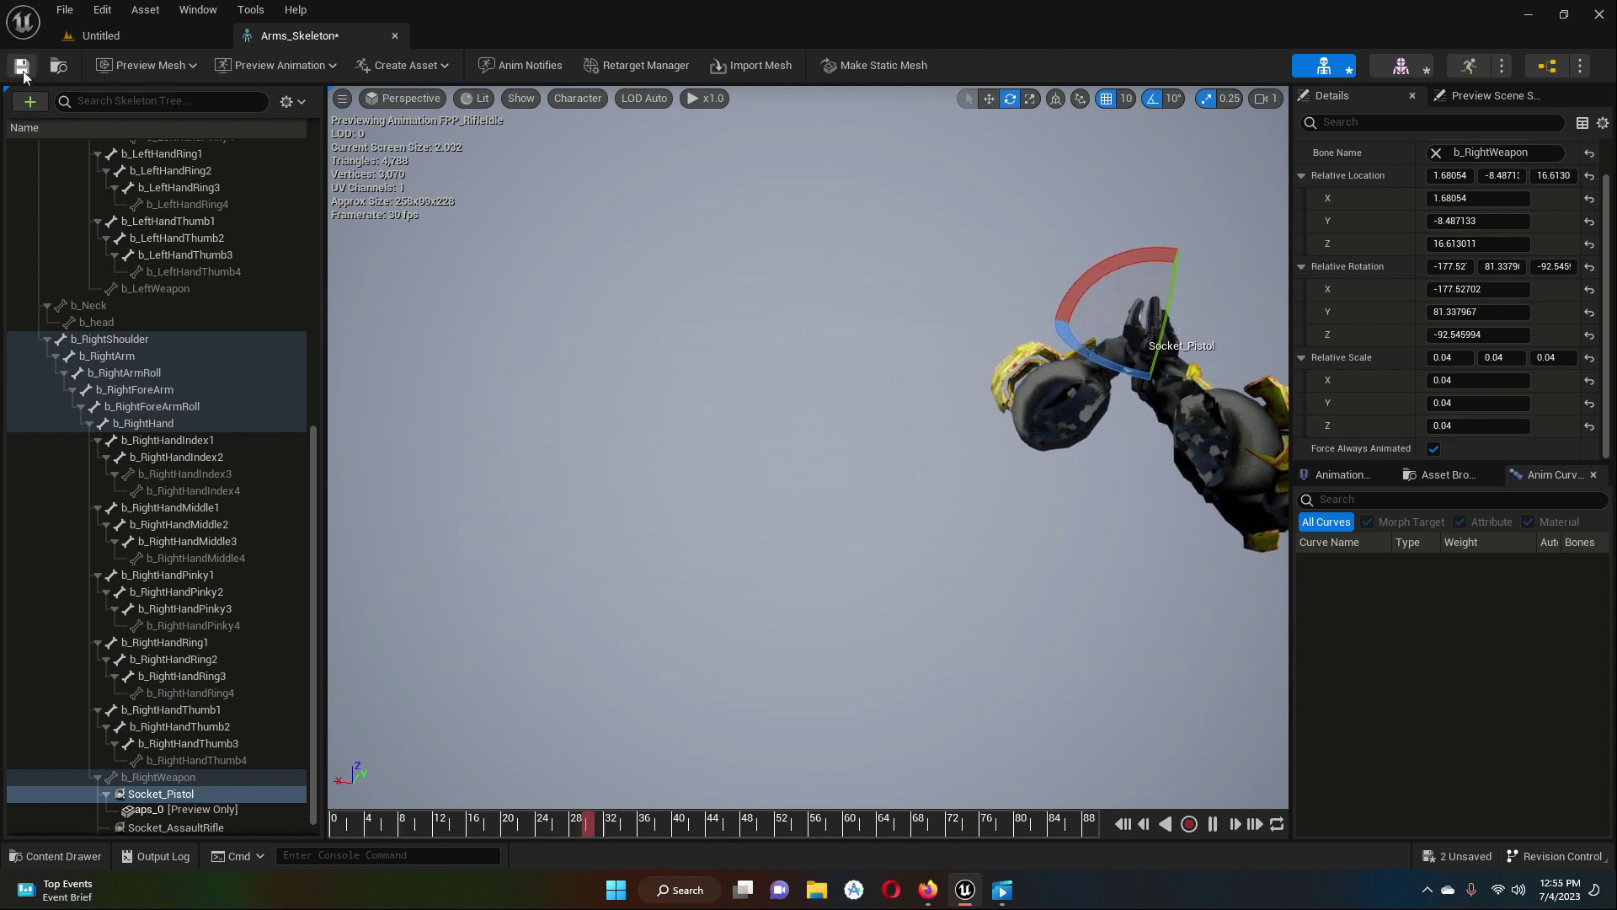
- Run another play session in the Untitled level to check the readjusted pistol in hand, and stop it
click(103, 33)
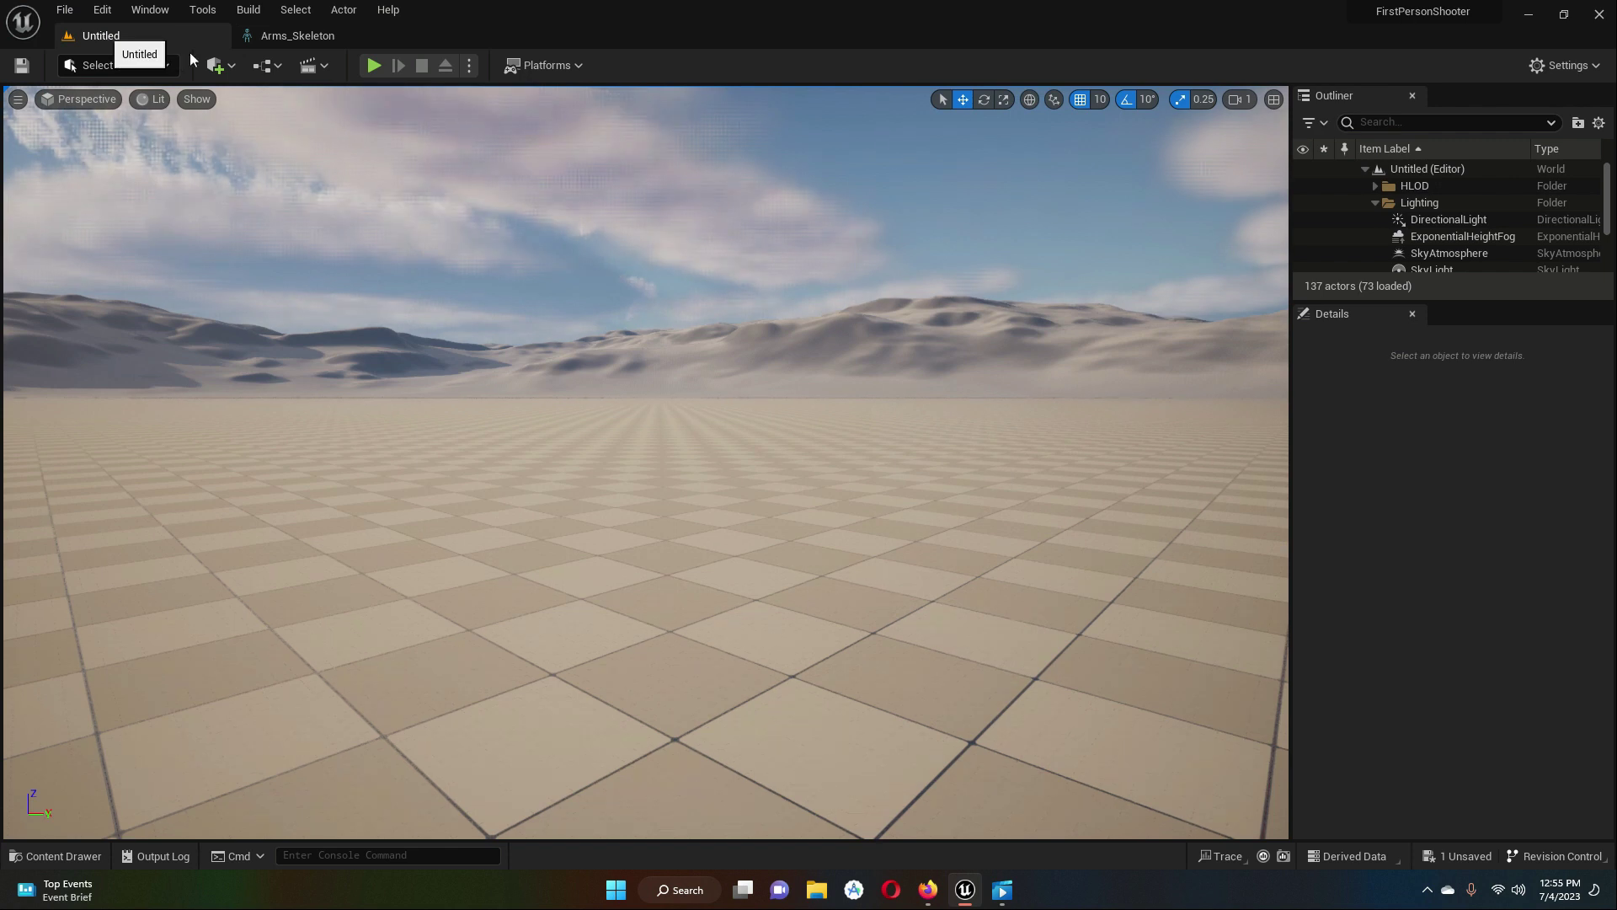
click(374, 66)
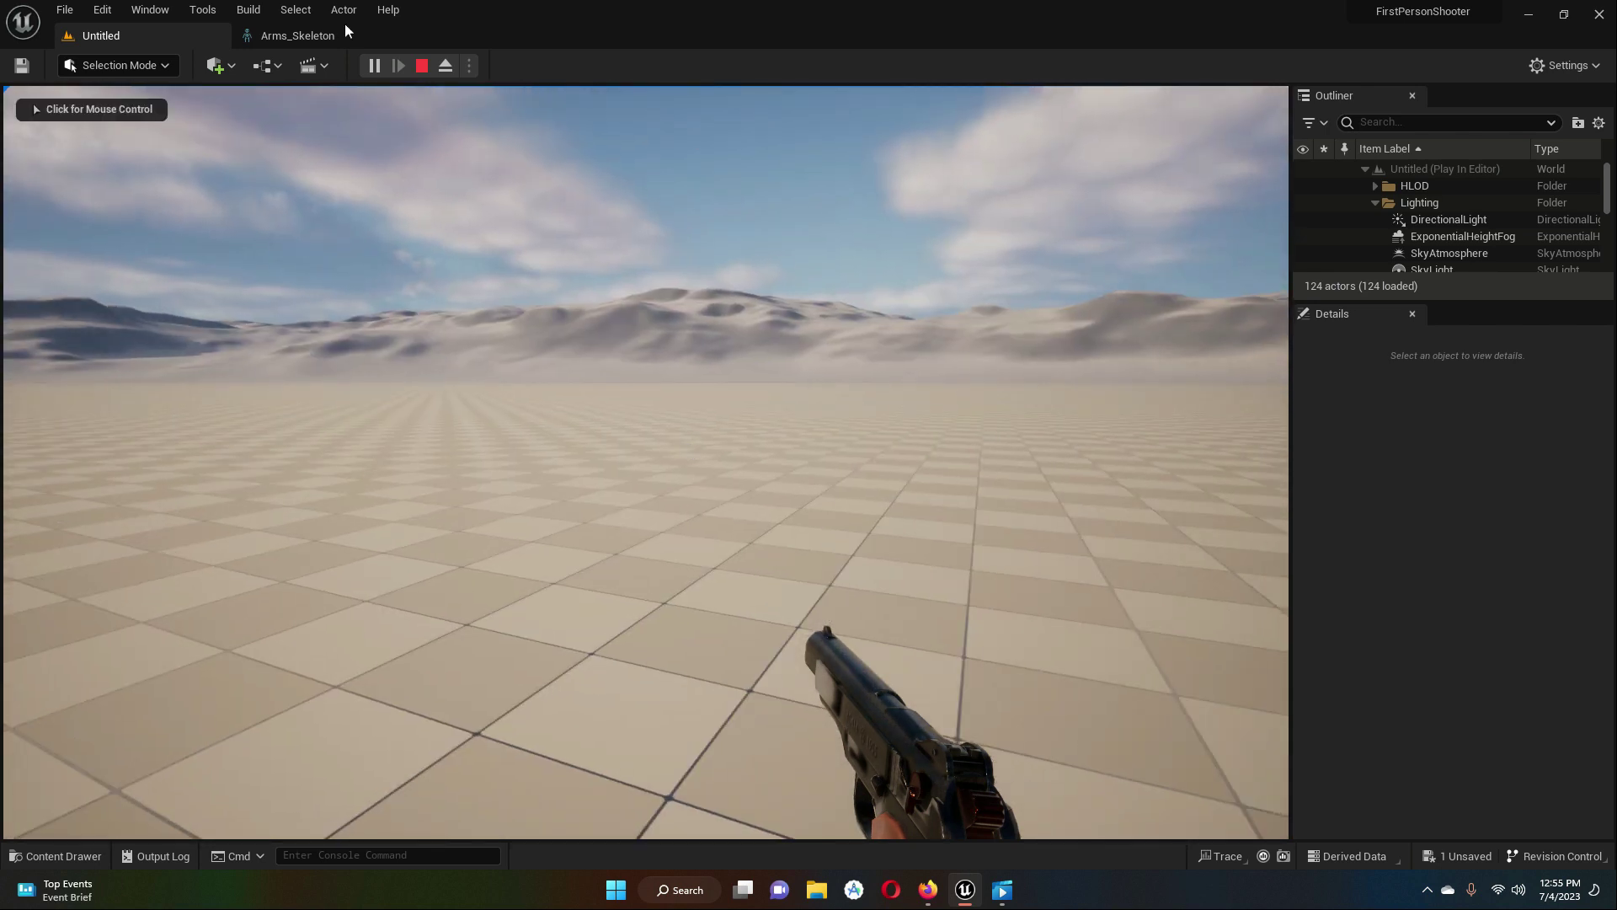
click(315, 35)
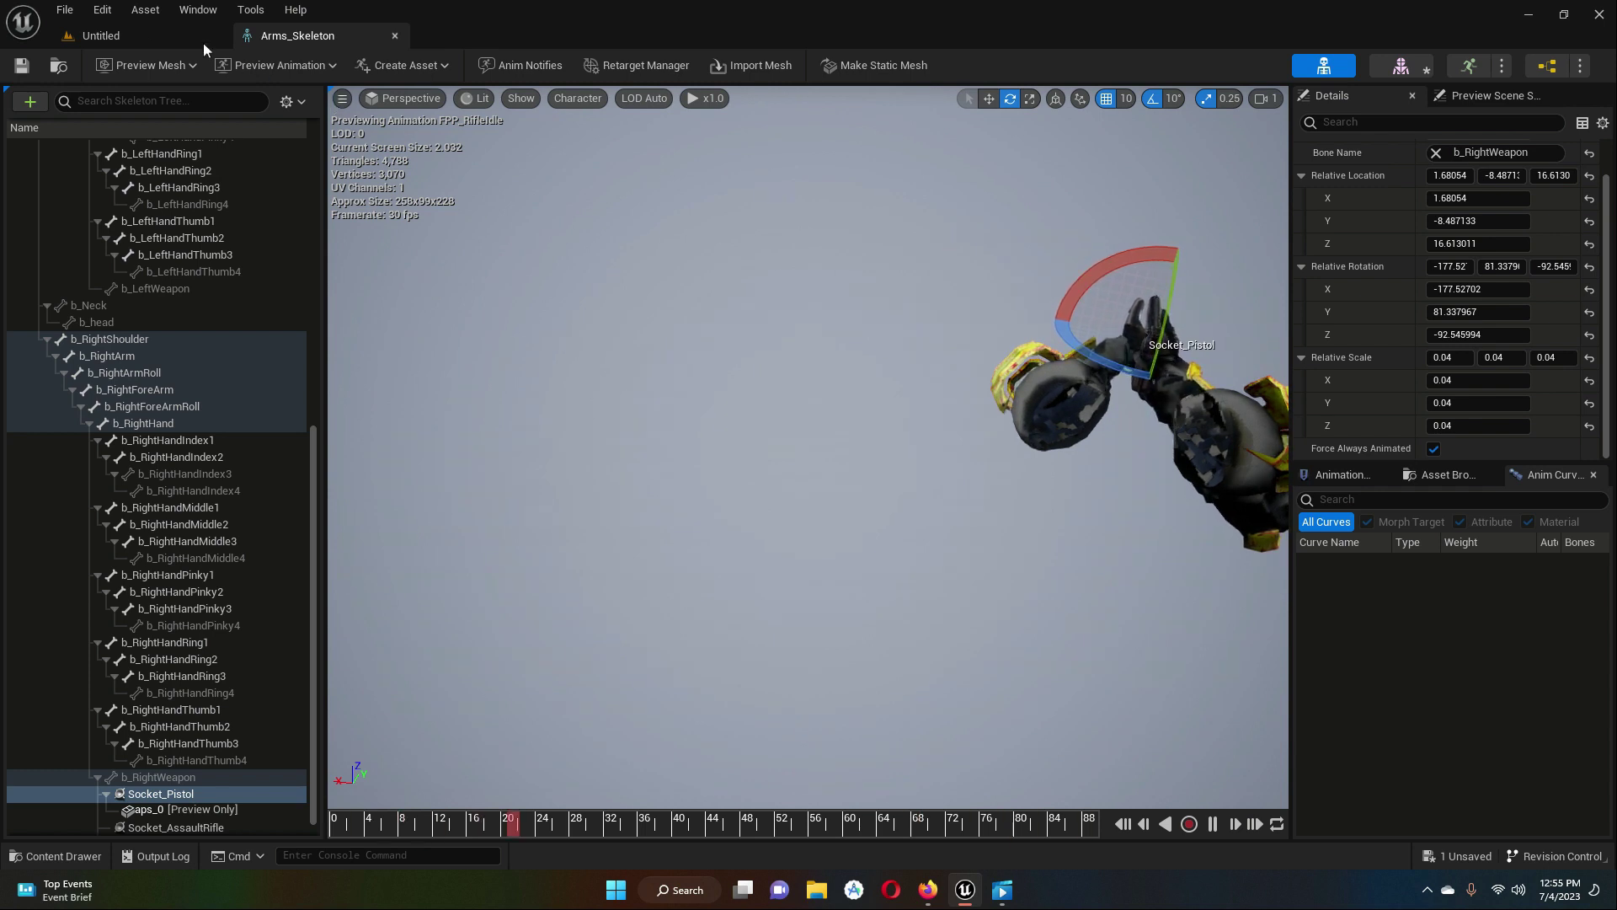
click(96, 36)
click(422, 66)
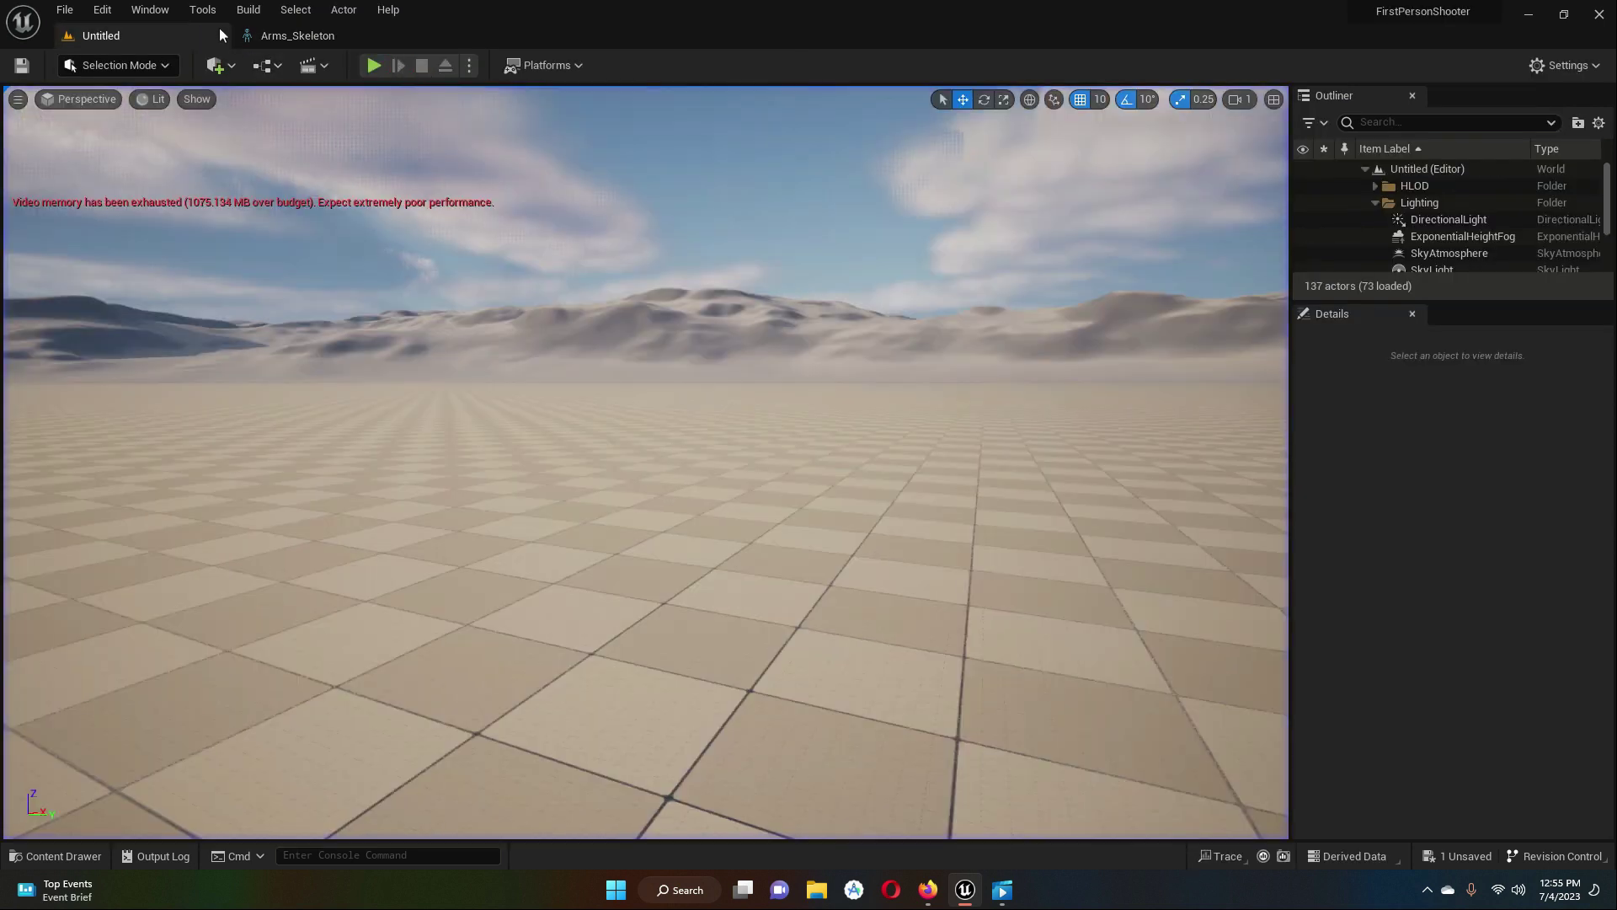
- Return to Arms_Skeleton, deselect the socket and examine how the pistol sits between the hands from behind
click(295, 36)
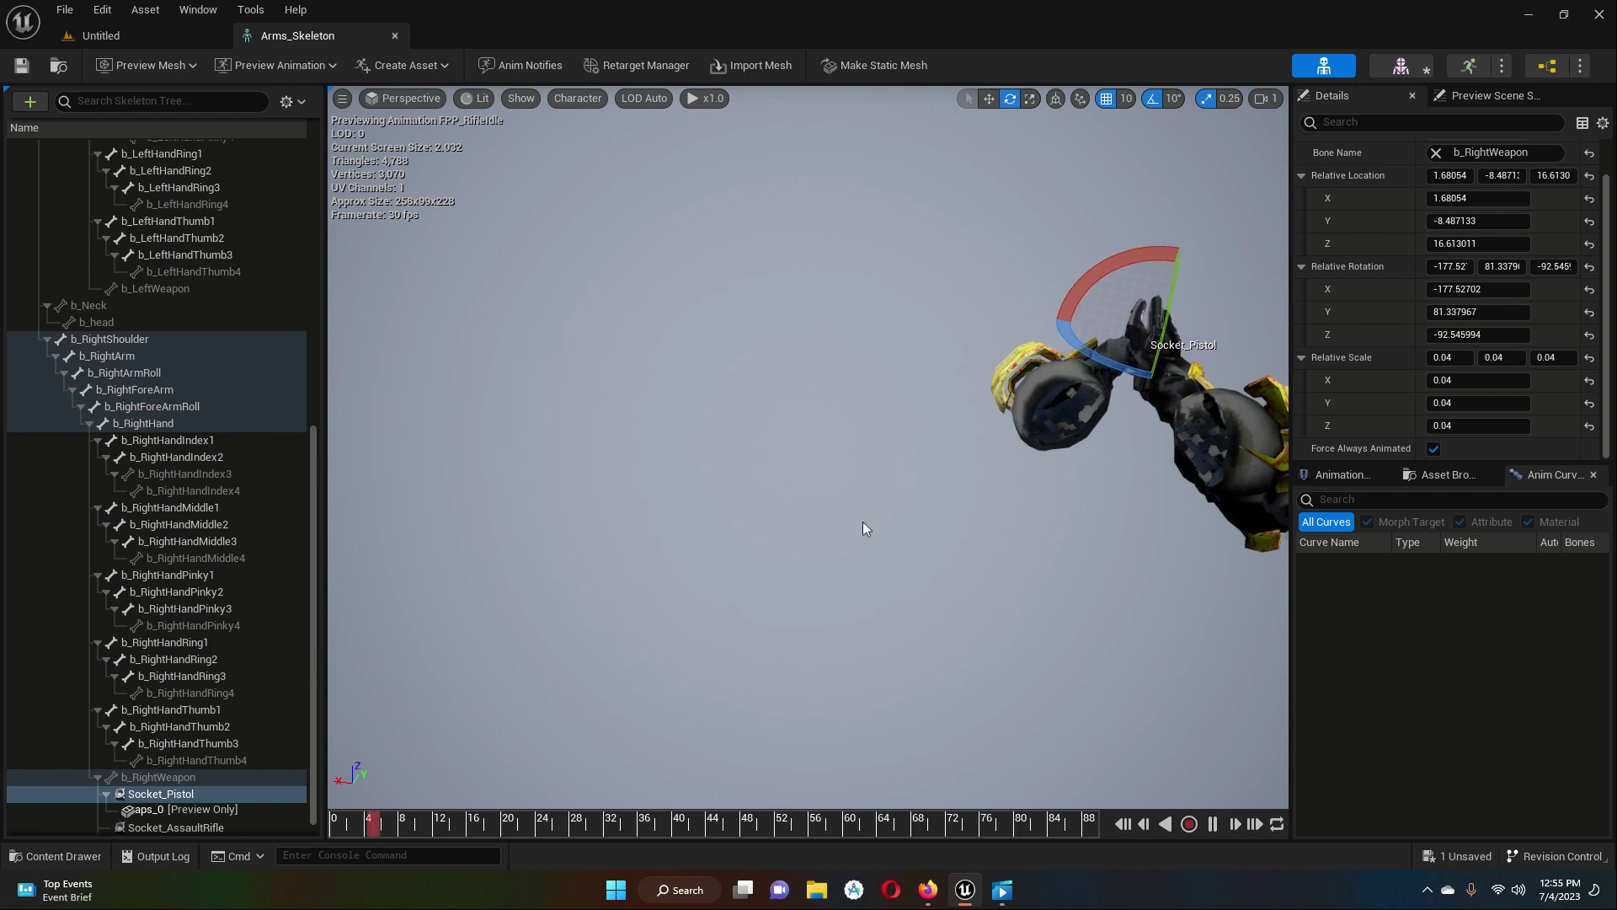
scroll(1192, 371, up, 3)
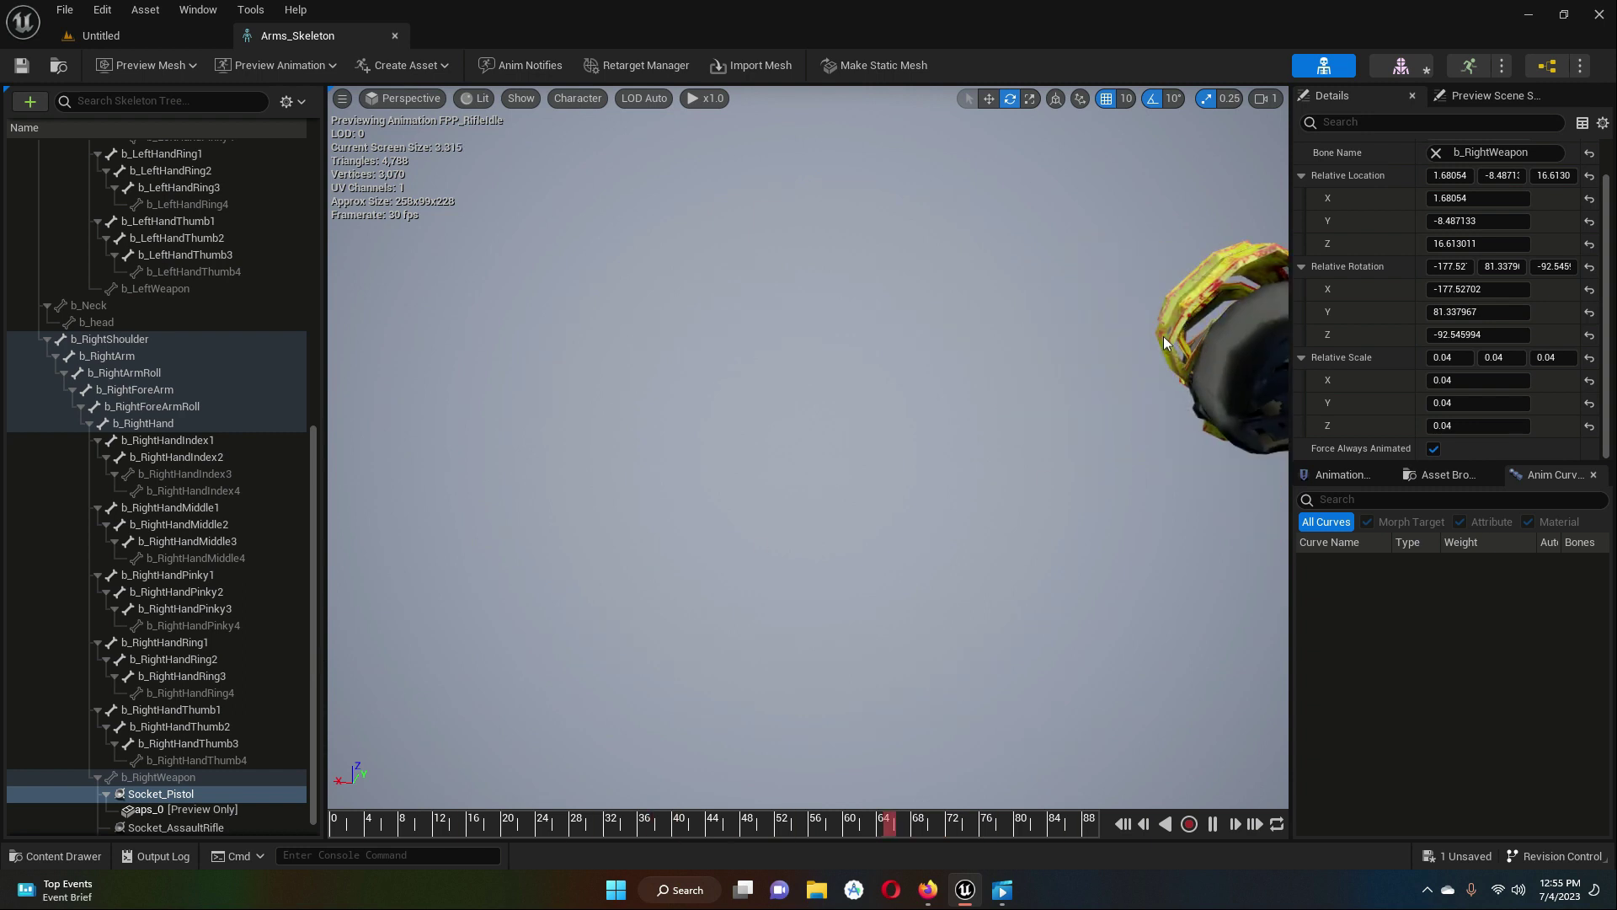
scroll(1164, 339, down, 3)
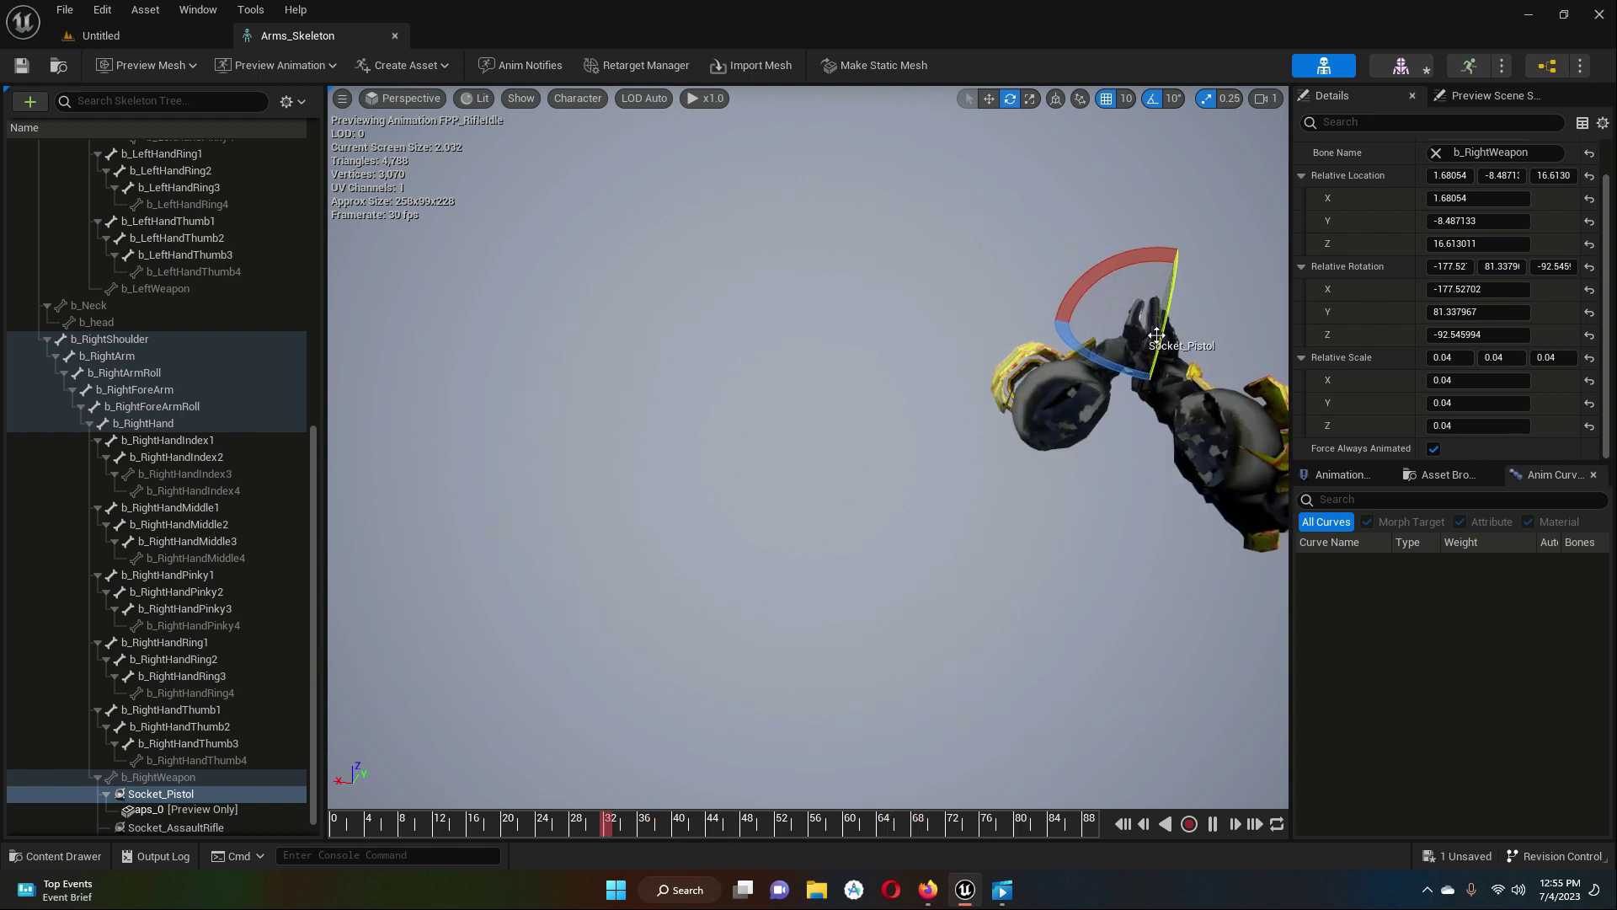
click(968, 376)
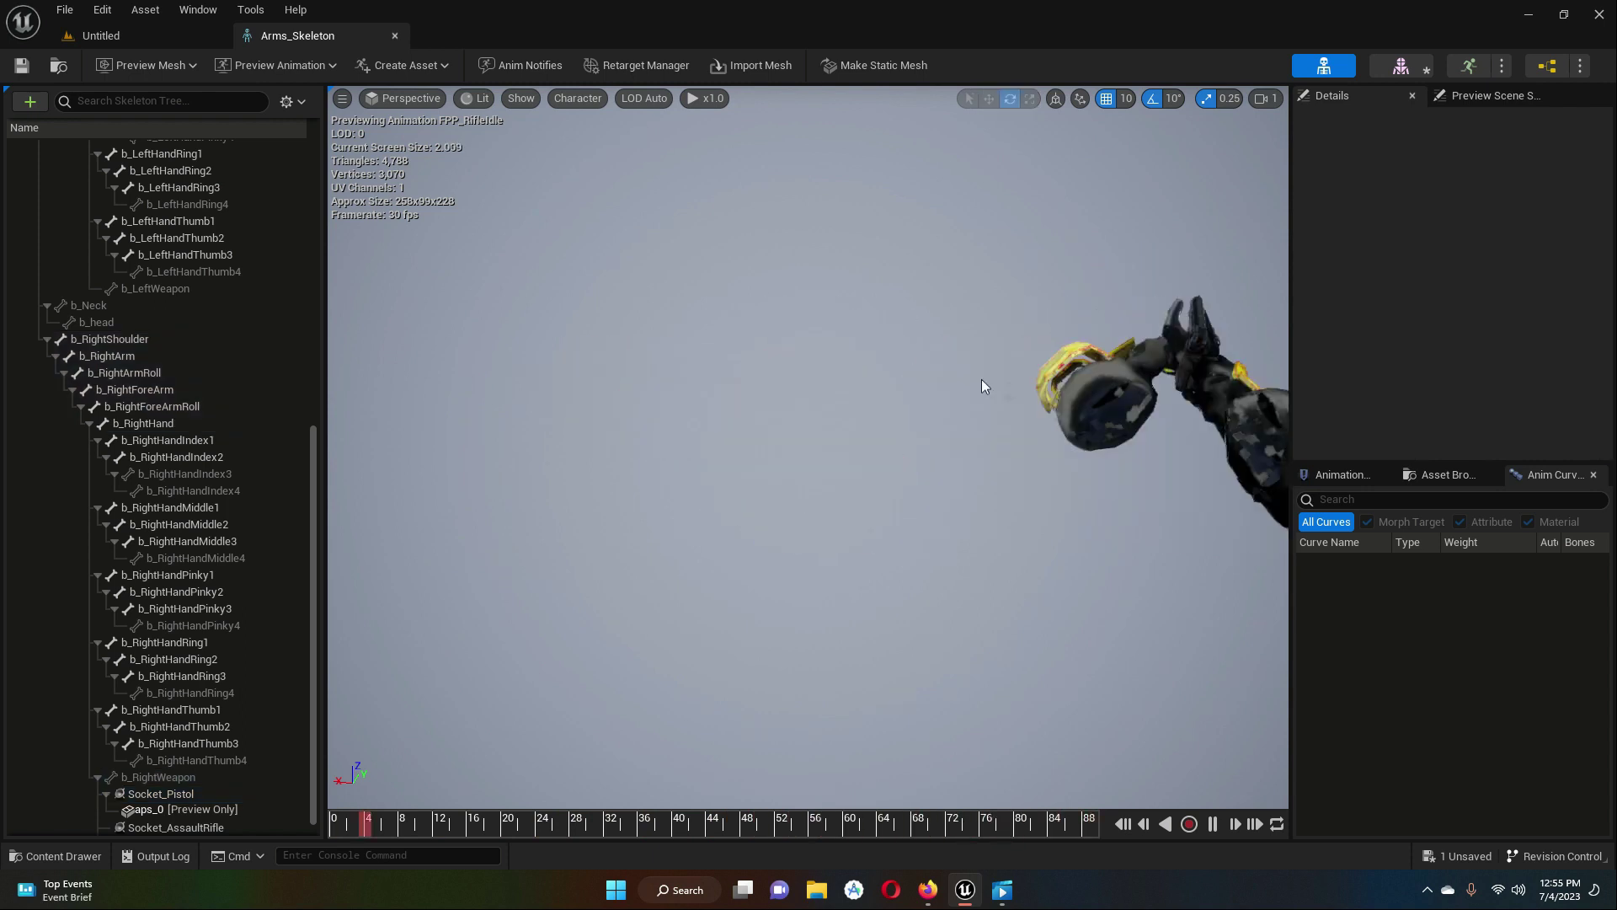
middle_drag(1077, 389, 1179, 389)
scroll(1077, 389, up, 4)
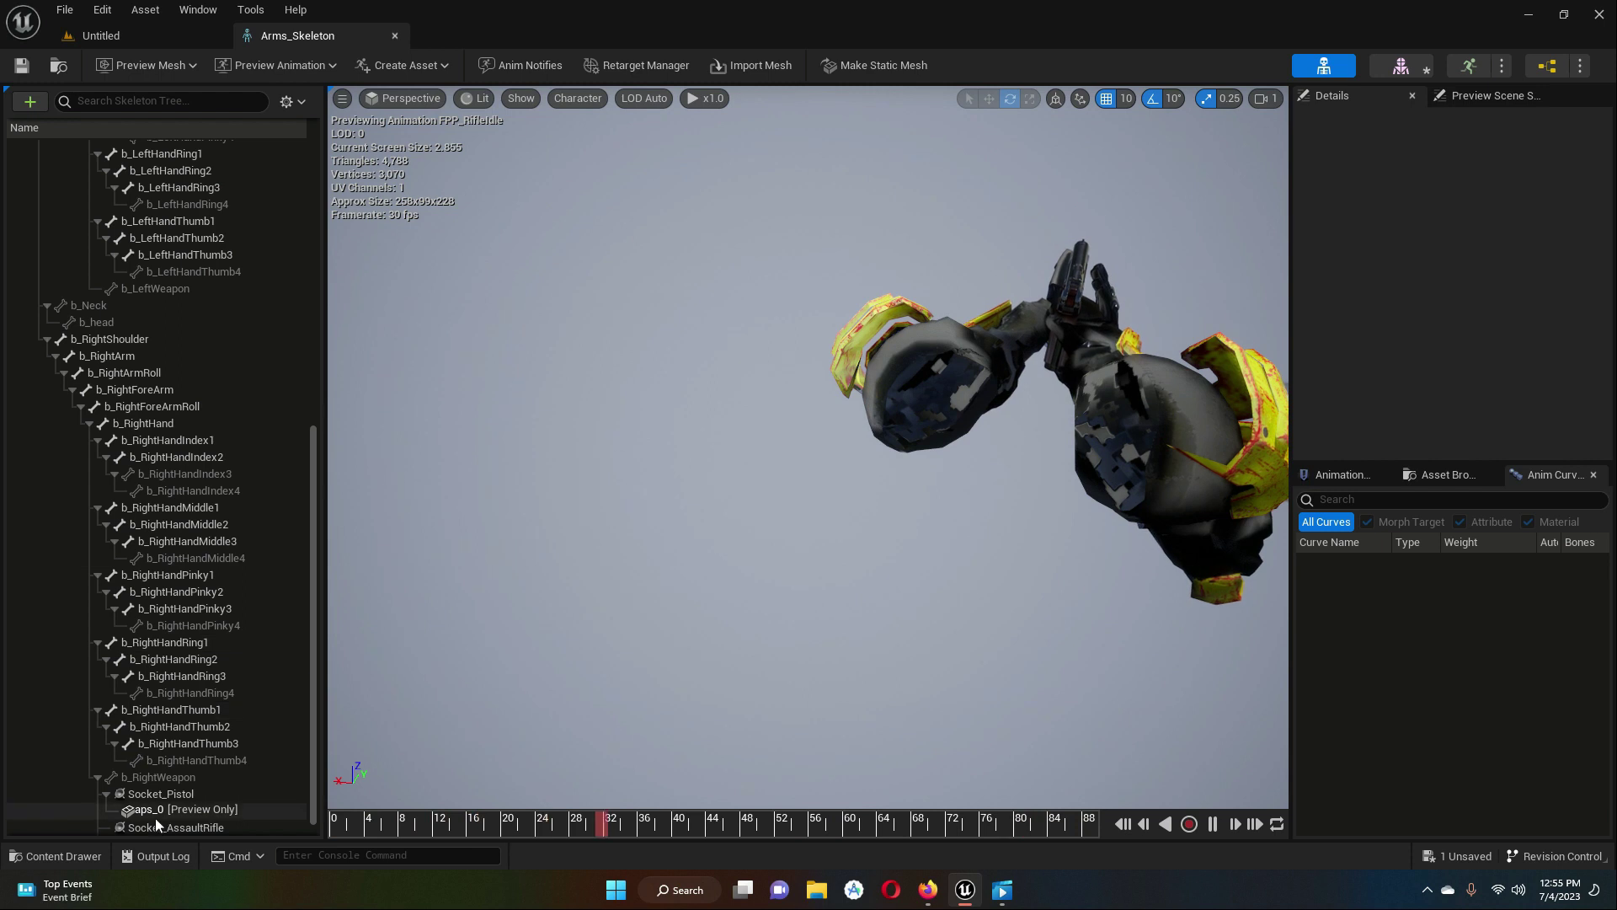
- Rotate Socket_Pistol to a relative rotation of about X 176.43, Y 71.37, Z -88.49
click(173, 795)
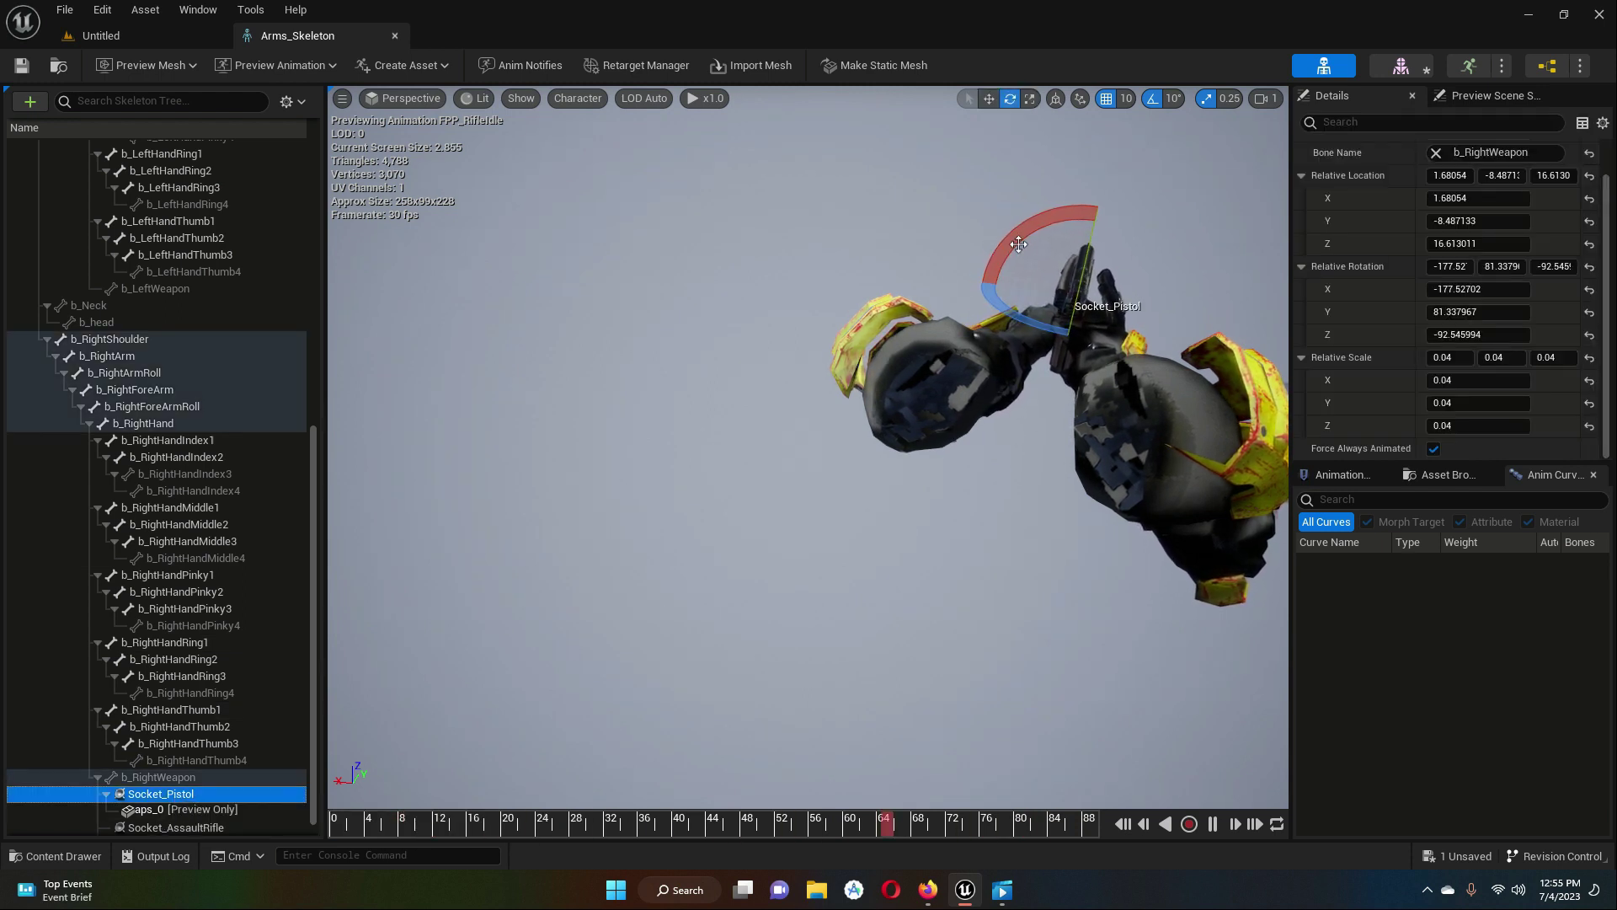
drag(1014, 241, 1019, 239)
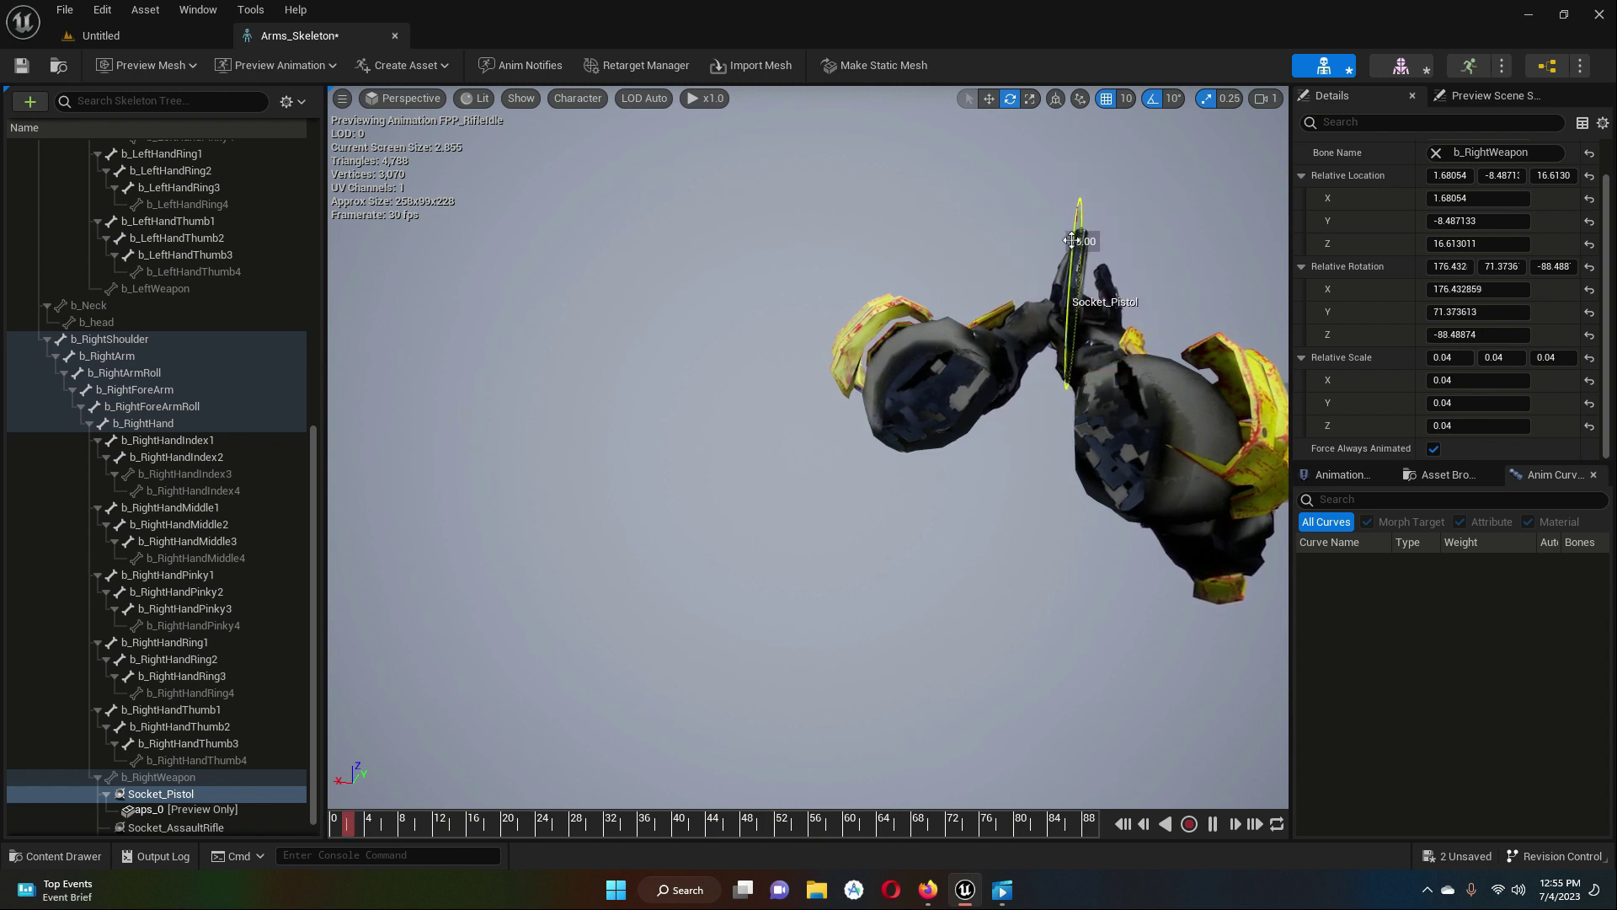
drag(1071, 241, 1071, 241)
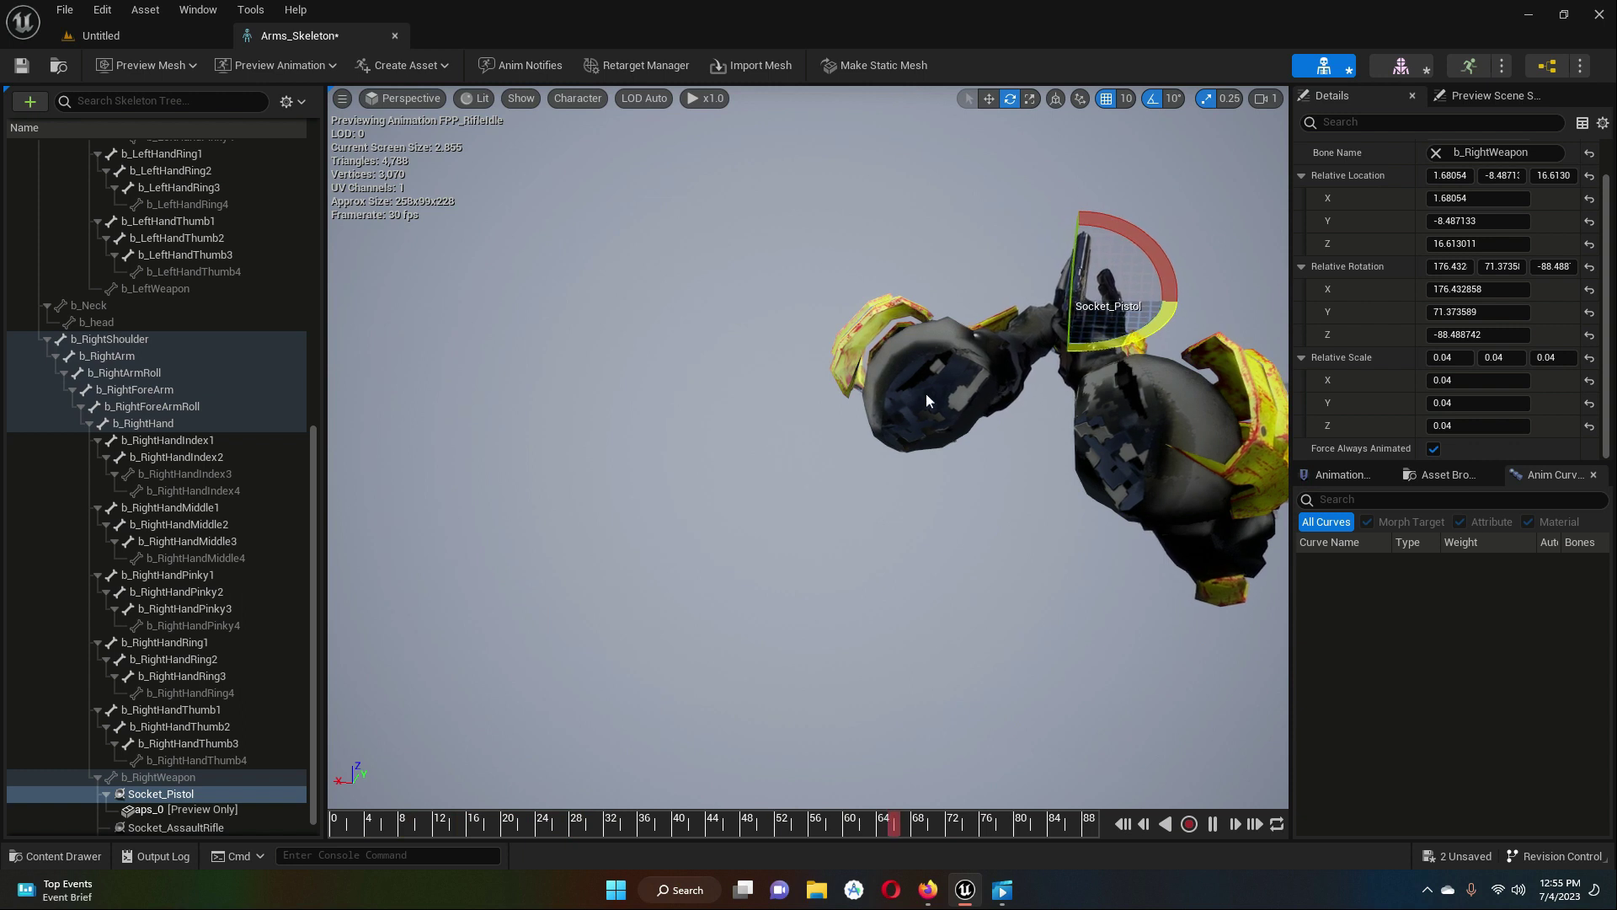
drag(1129, 340, 1124, 340)
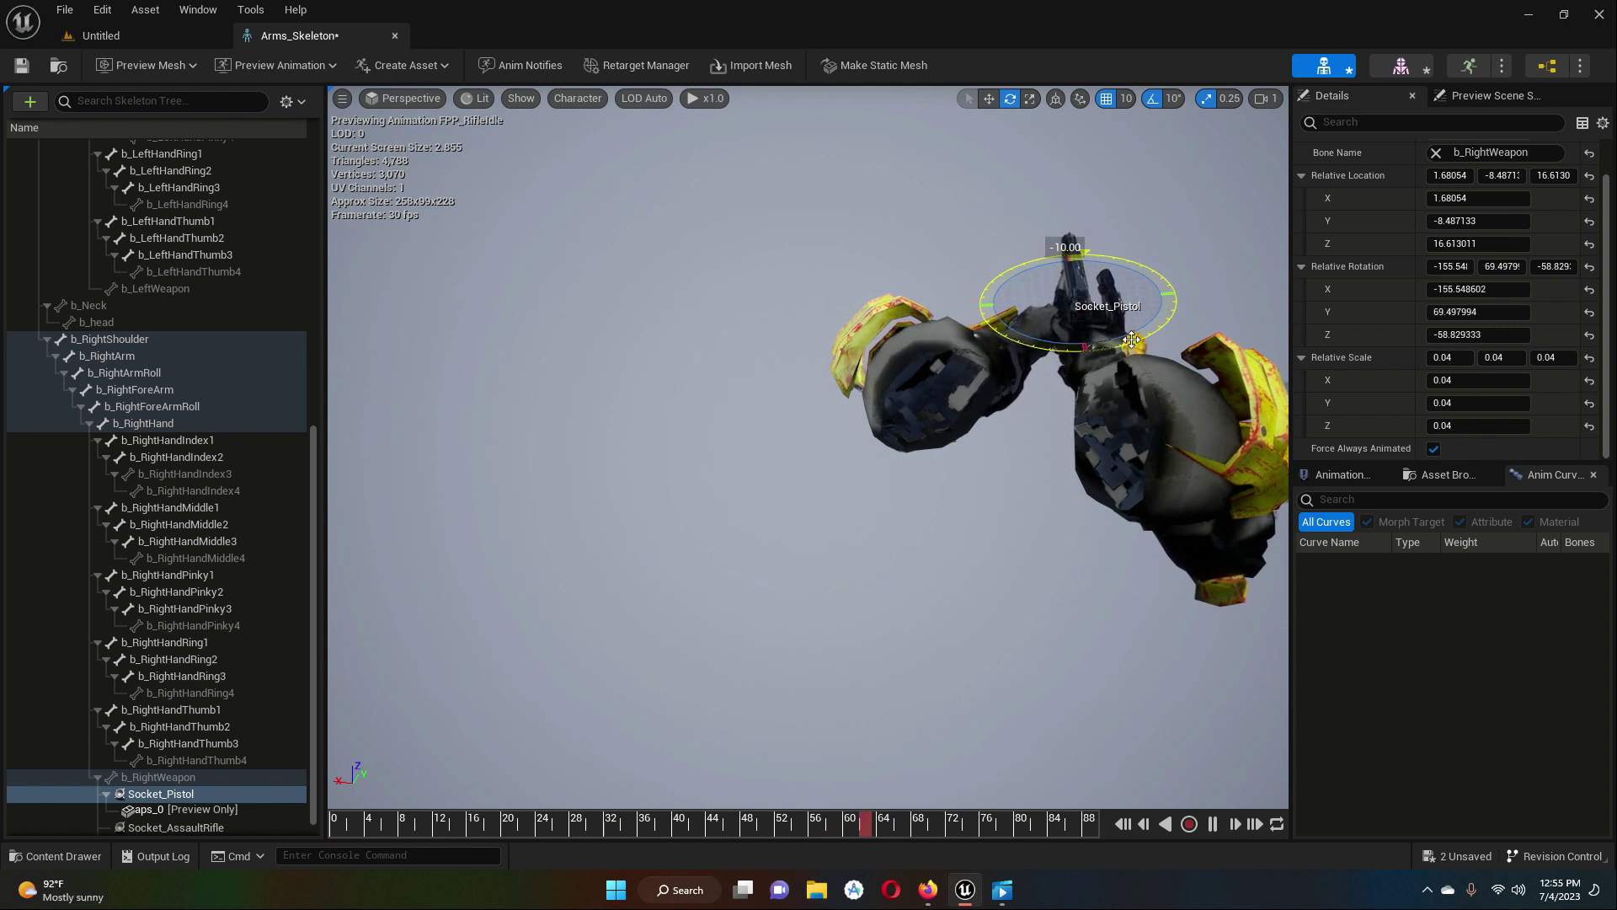
drag(1132, 339, 1129, 341)
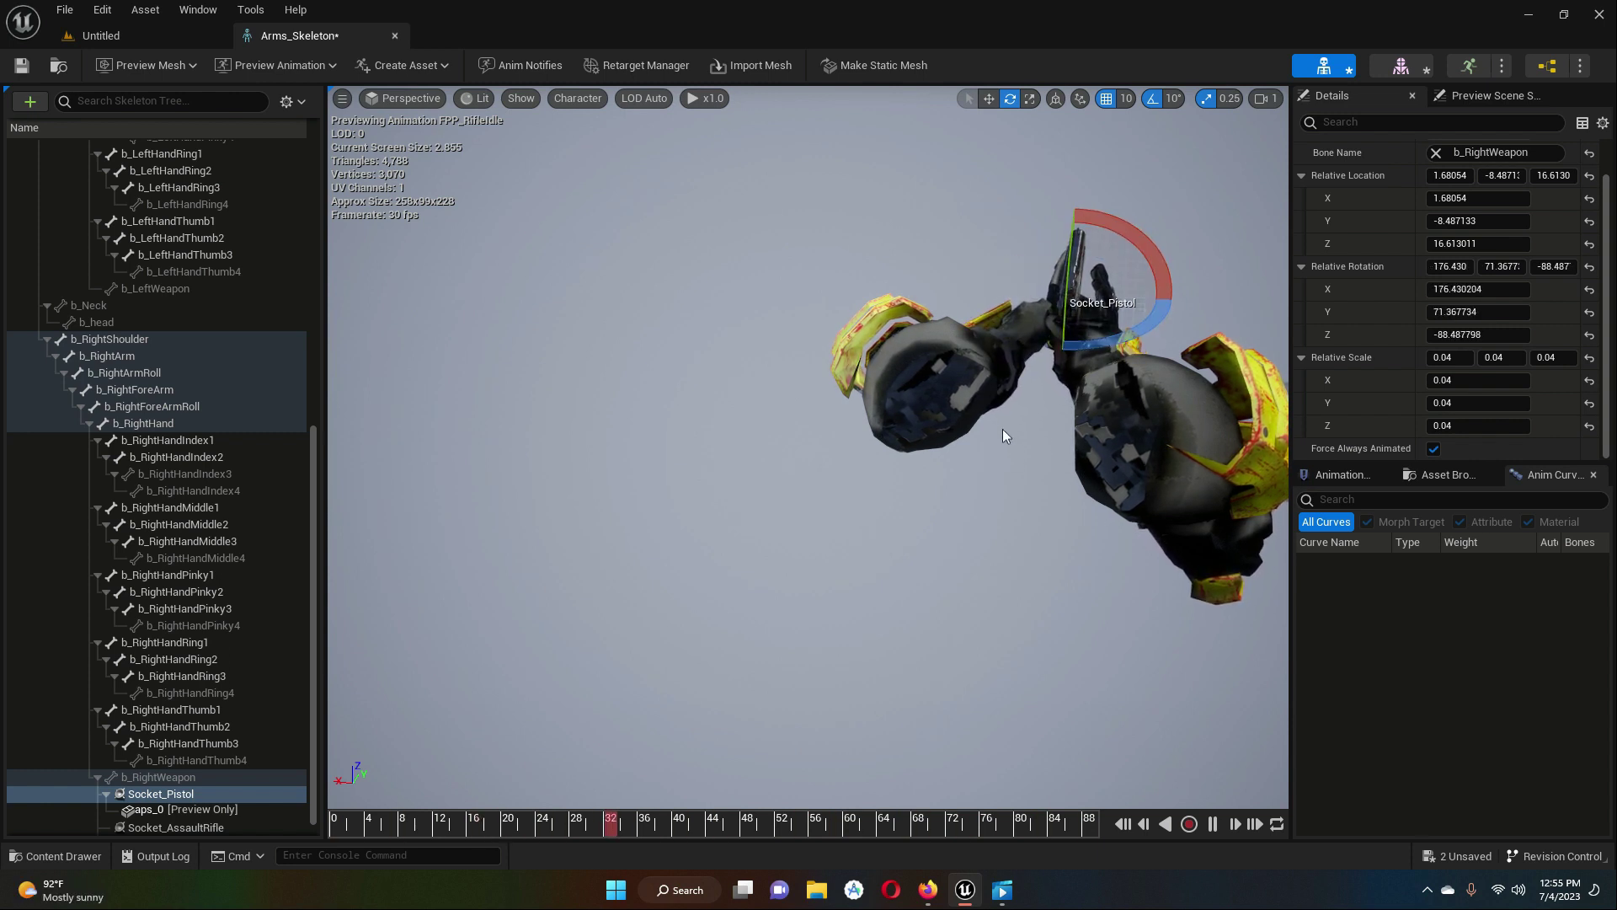
- Move Socket_Pistol sideways to a relative location of about X -1.41, Y -8.72, Z 16.56
click(990, 98)
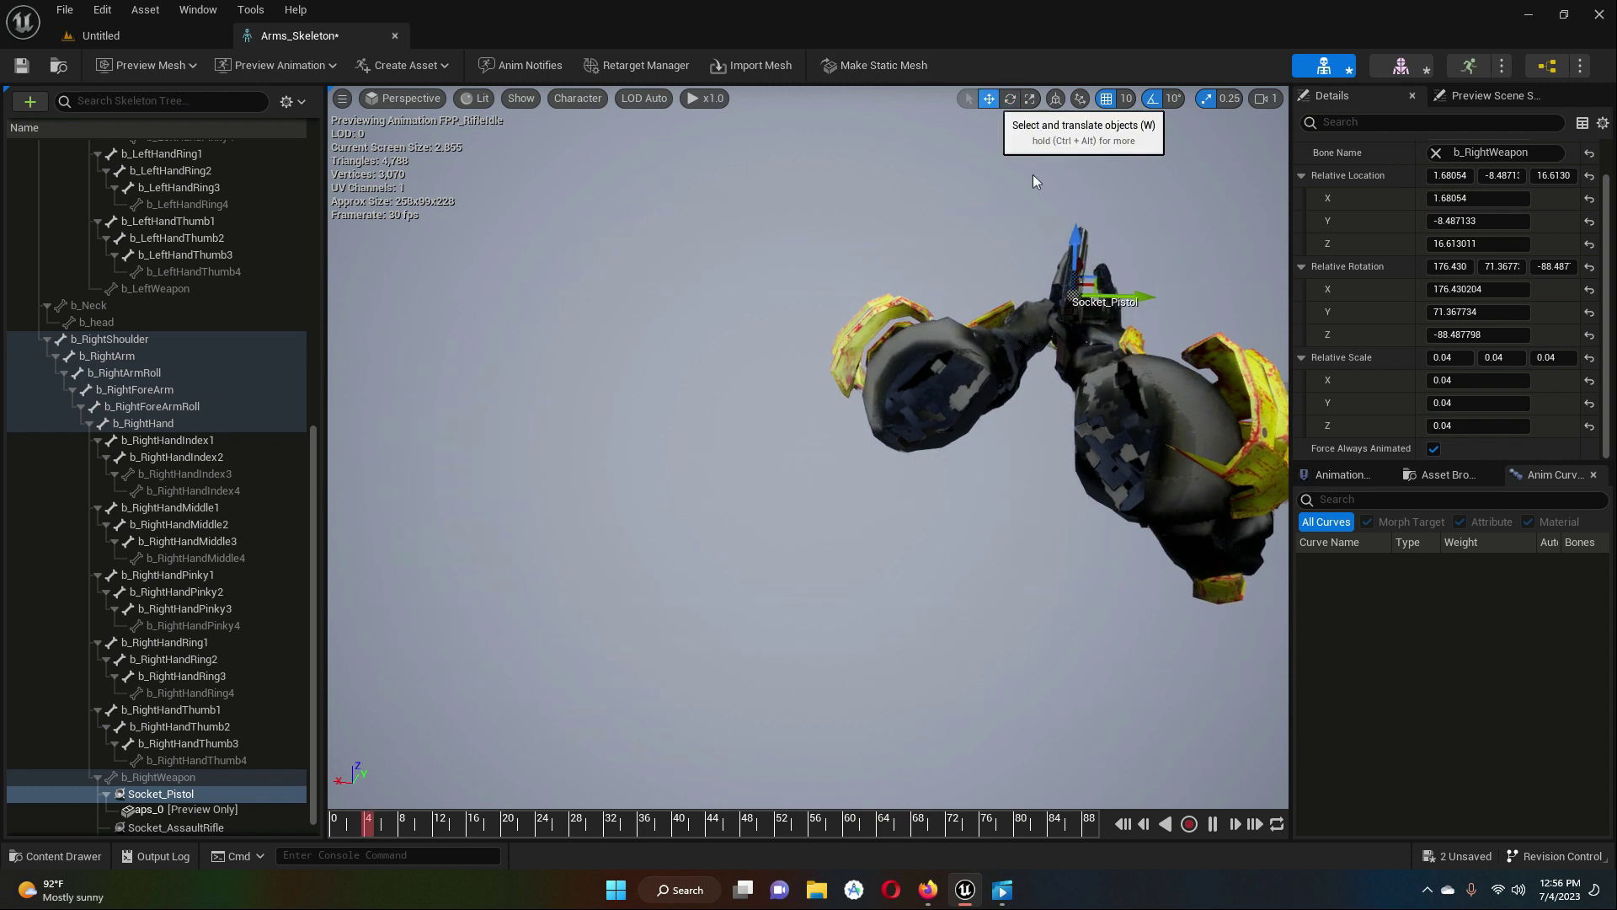
right_drag(1196, 236, 1195, 236)
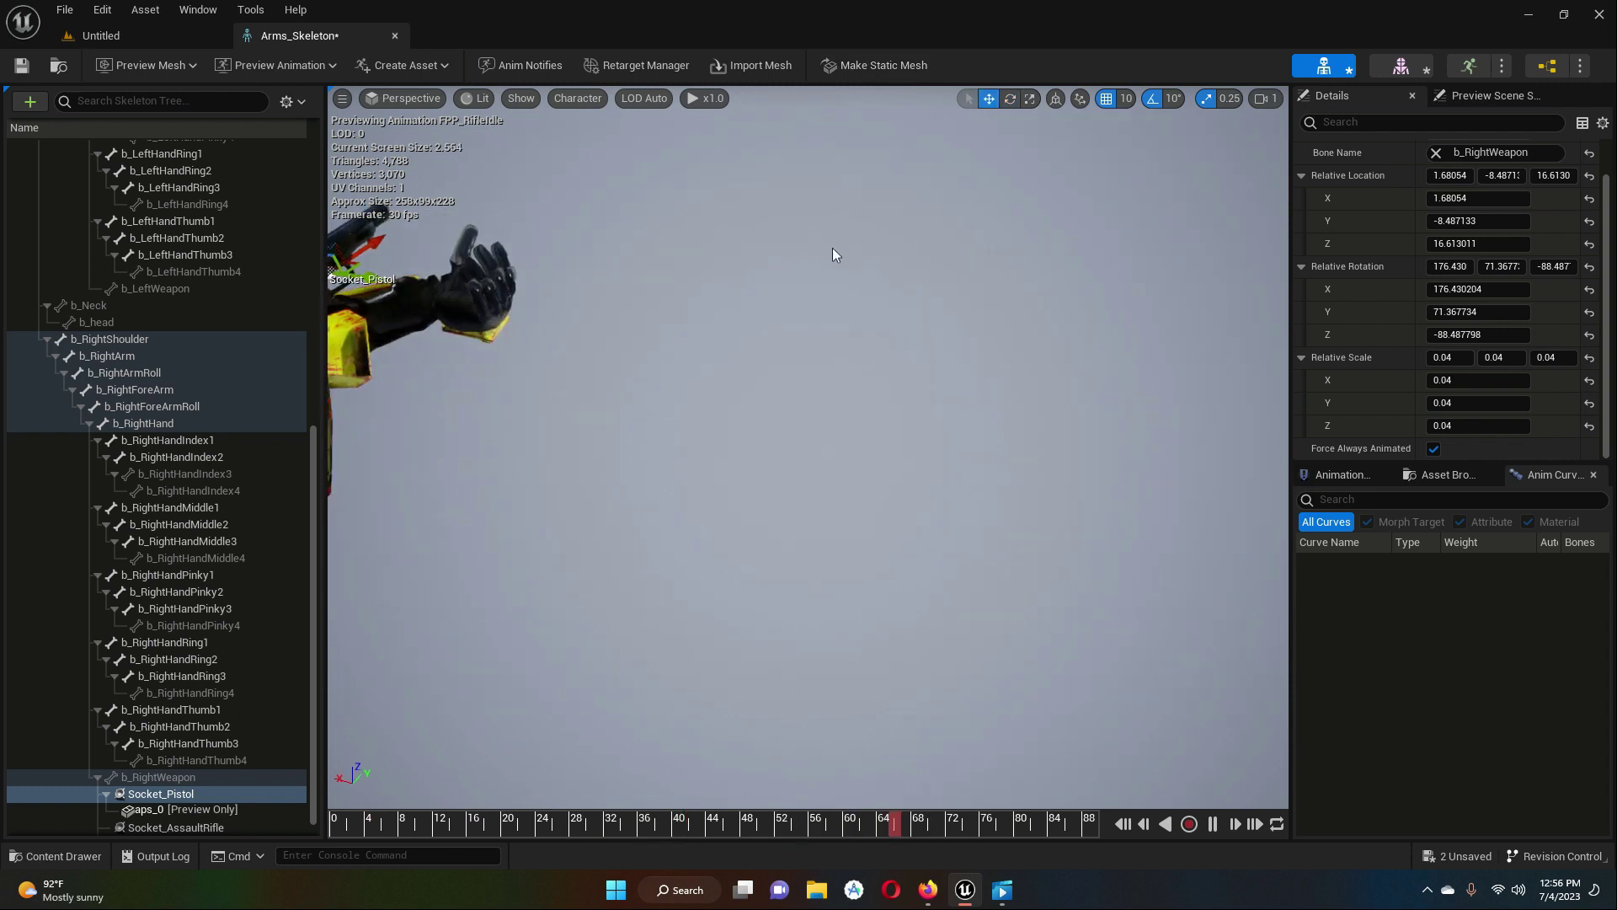
key(f)
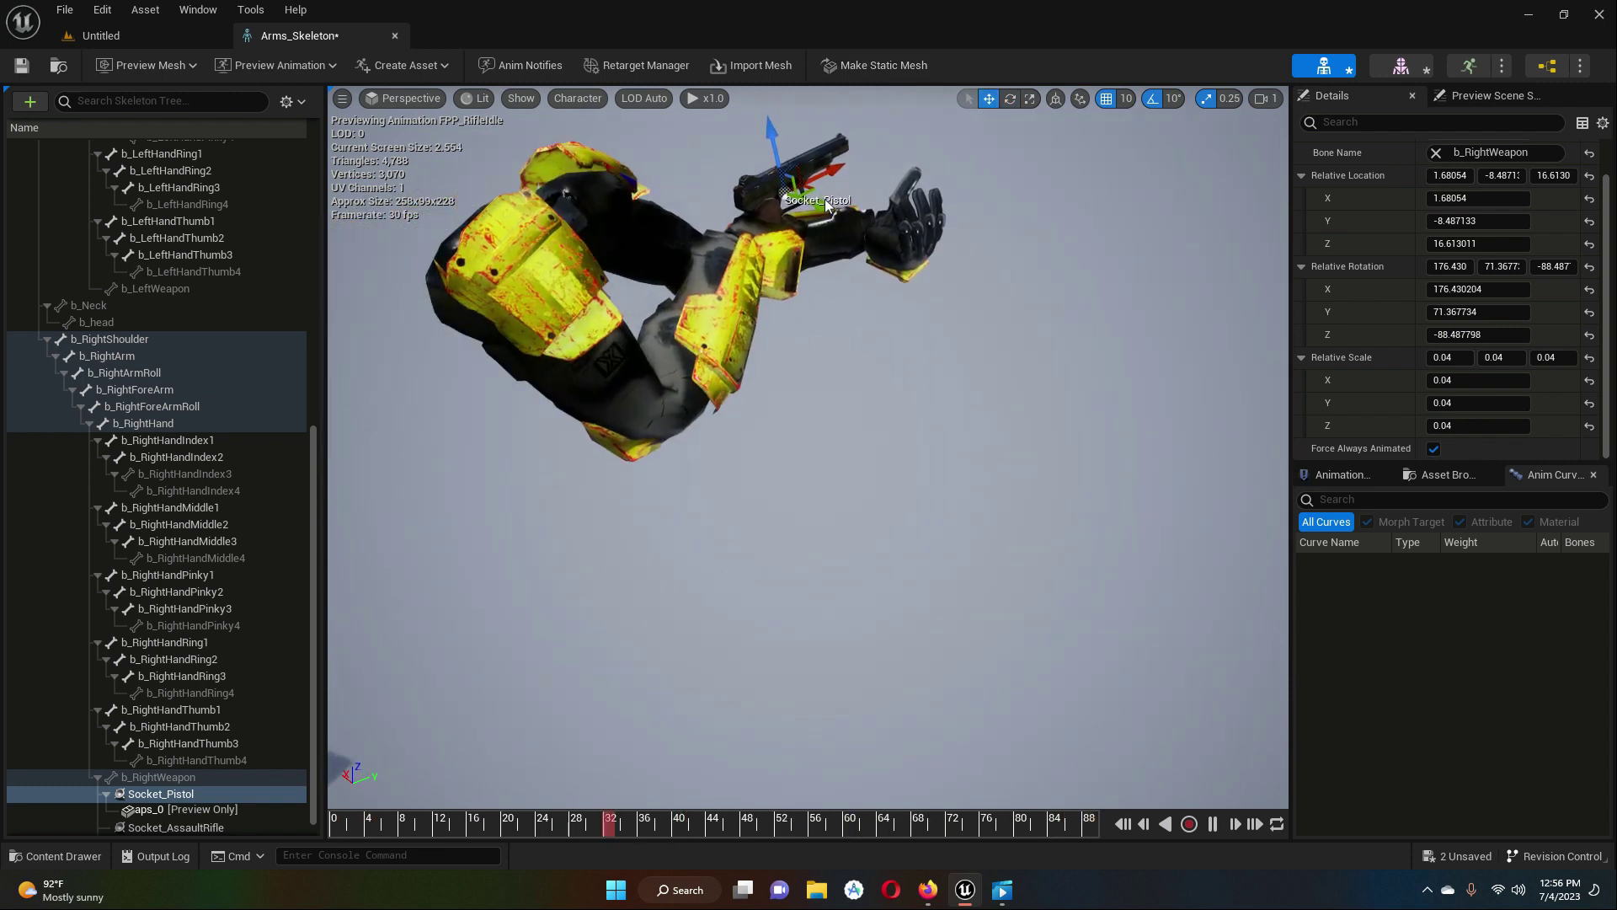
drag(822, 206, 825, 211)
- Lower Socket_Pistol toward the right hand, to a relative location of about X -2.35, Y -6.17, Z 17.43
right_drag(872, 270, 761, 269)
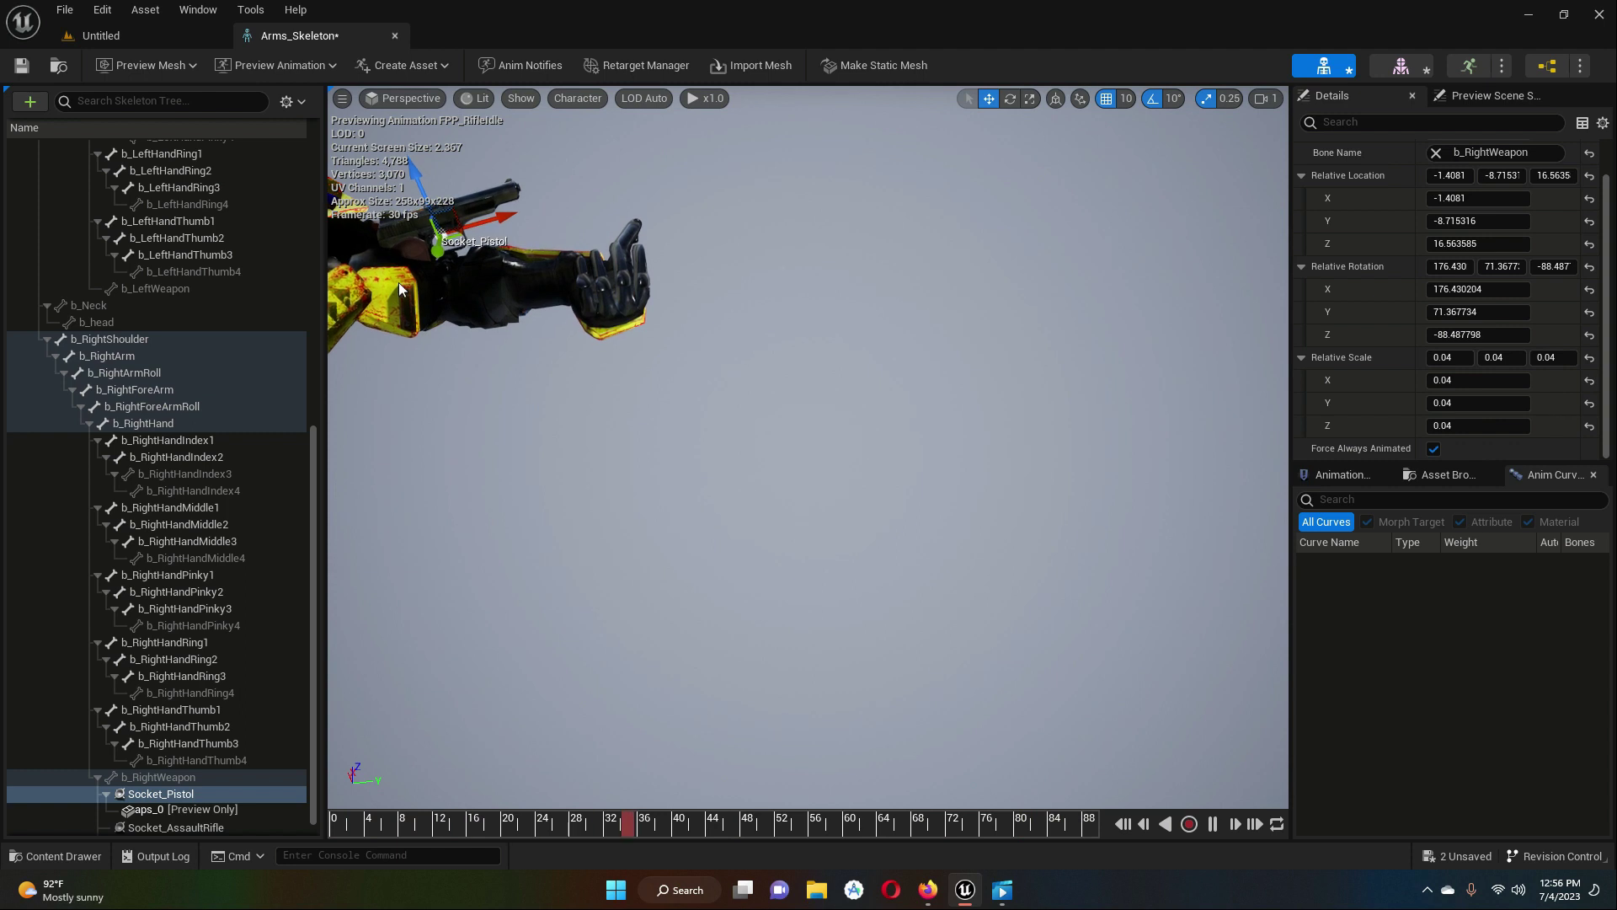
right_drag(624, 381, 798, 355)
scroll(705, 351, up, 3)
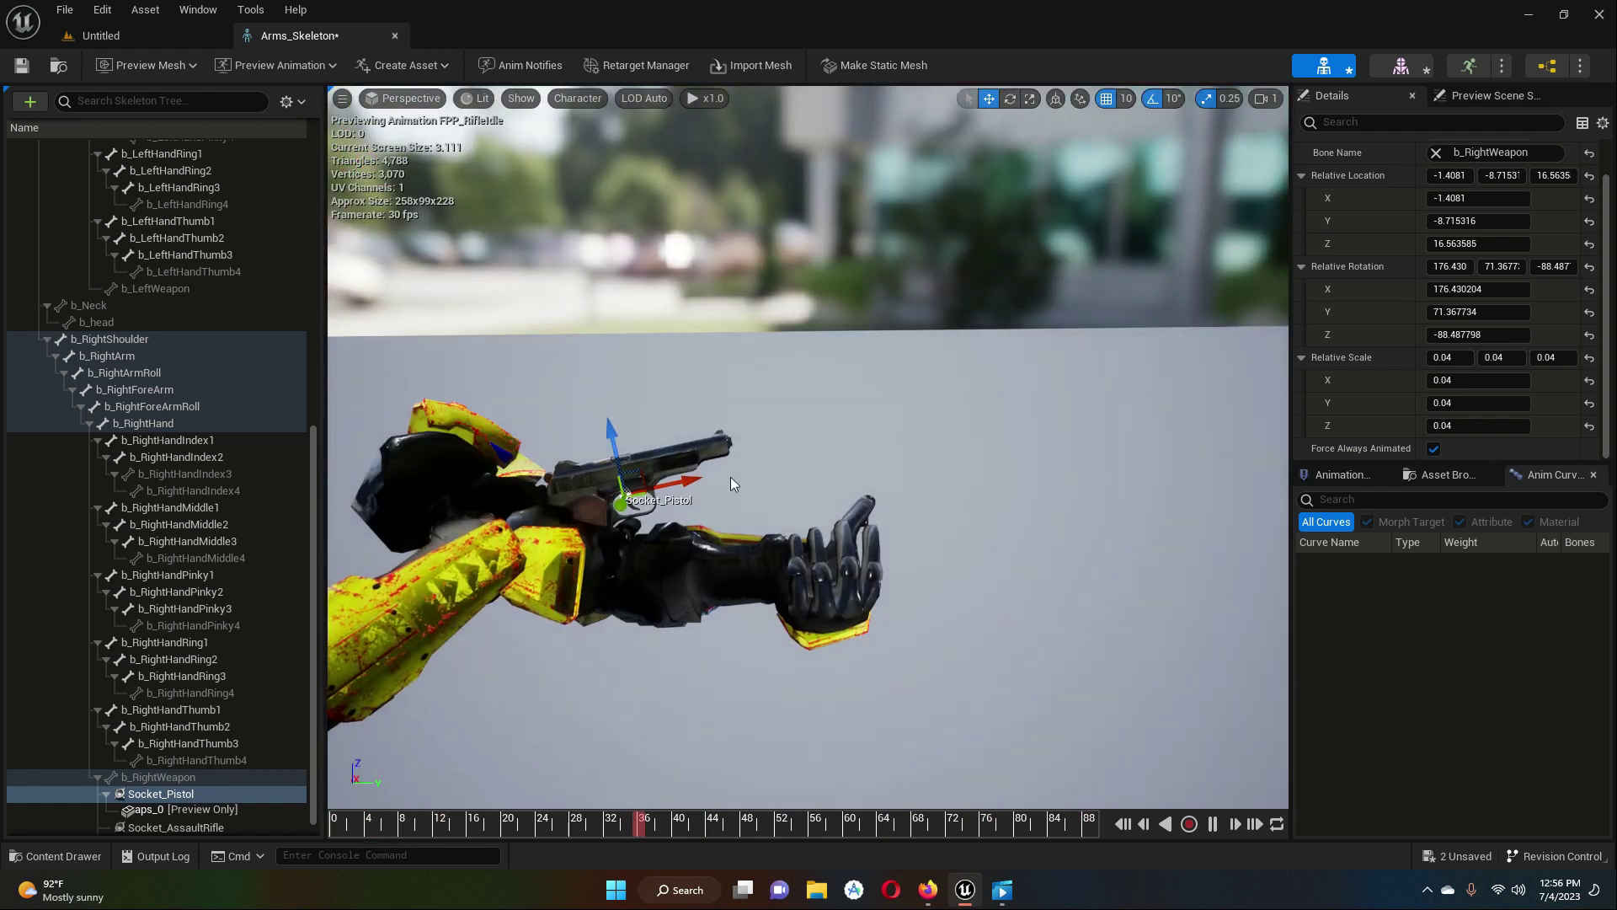
mouse_move(621, 439)
mouse_down()
mouse_move(664, 473)
mouse_move(617, 442)
mouse_up()
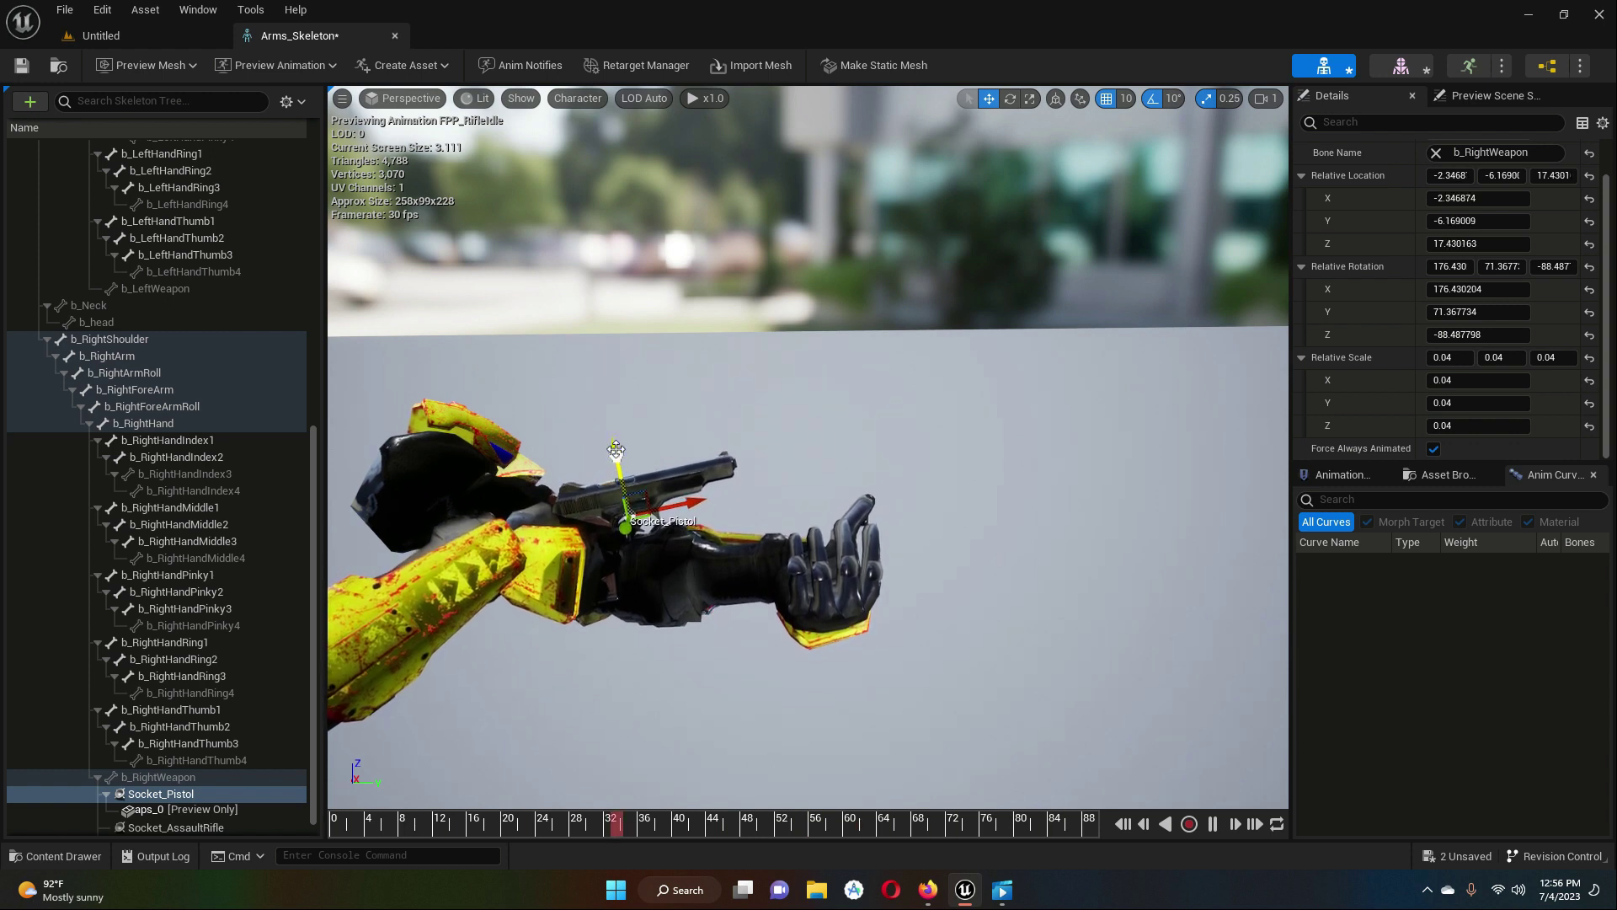
click(781, 479)
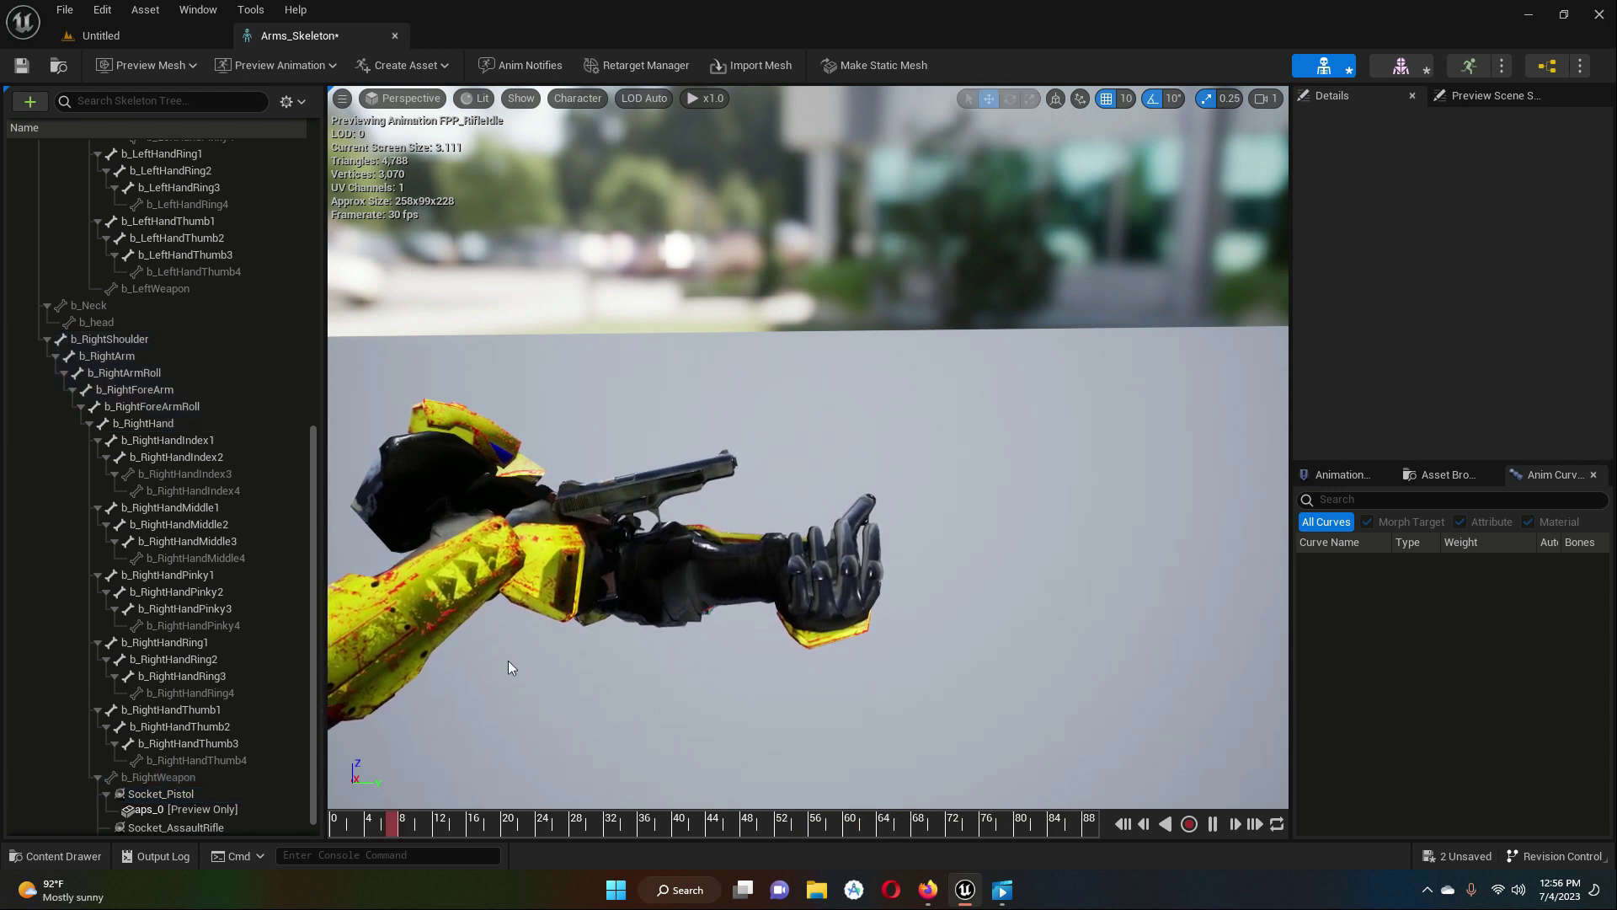
- Shift Socket_Pistol back to a relative location of about X -1.85, Y -5.38, Z 15.90 and save Arms_Skeleton
click(193, 795)
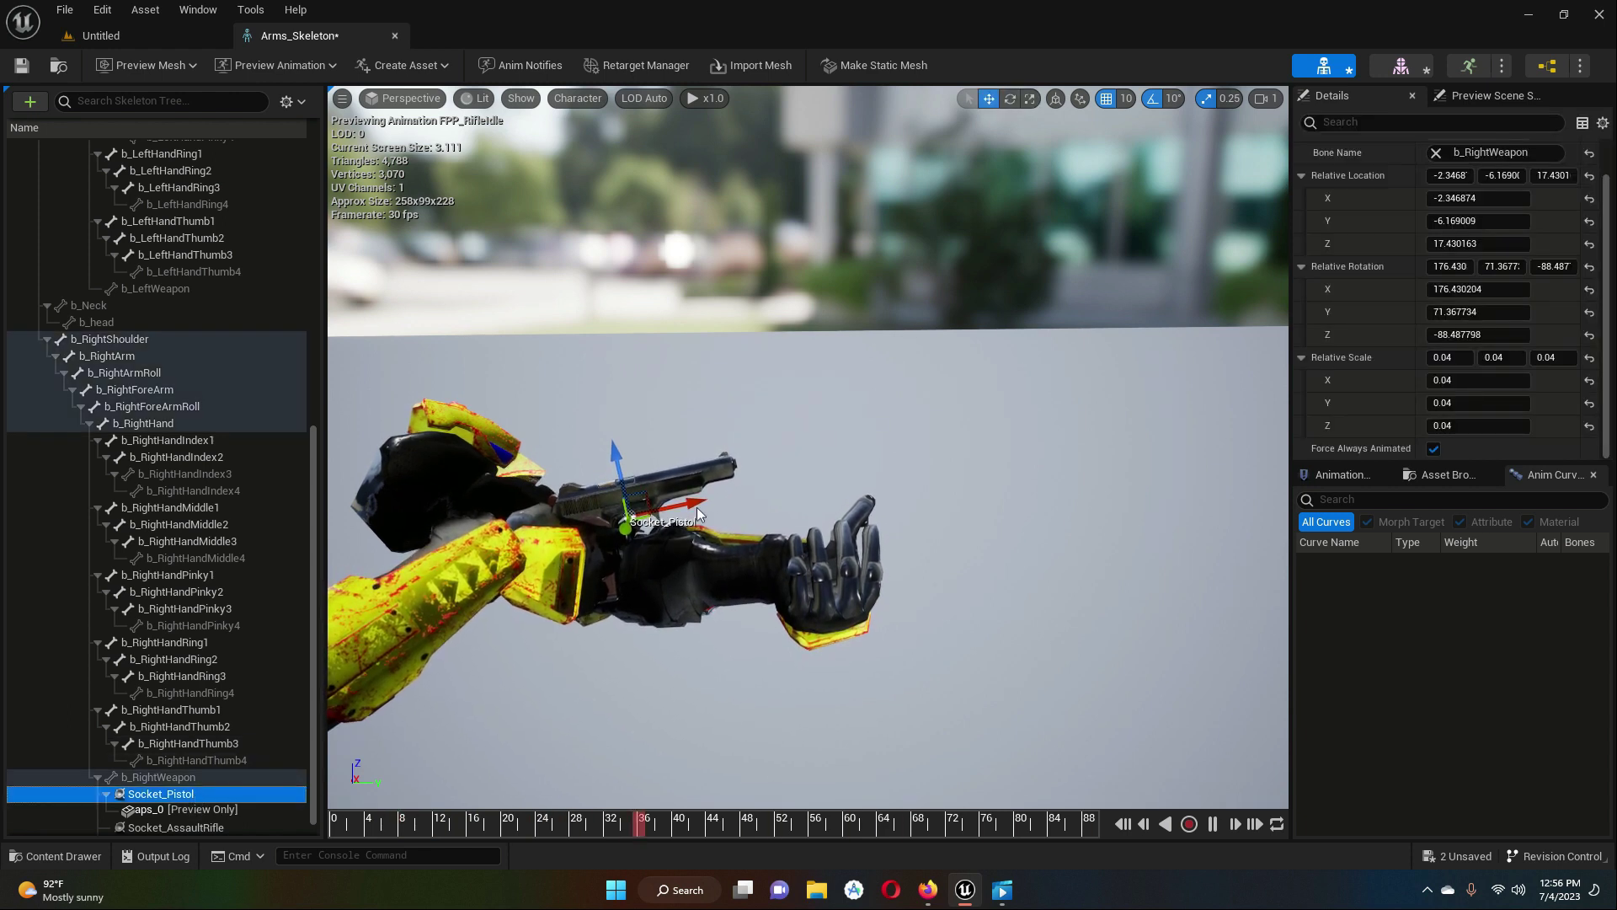
drag(696, 507, 685, 584)
click(679, 712)
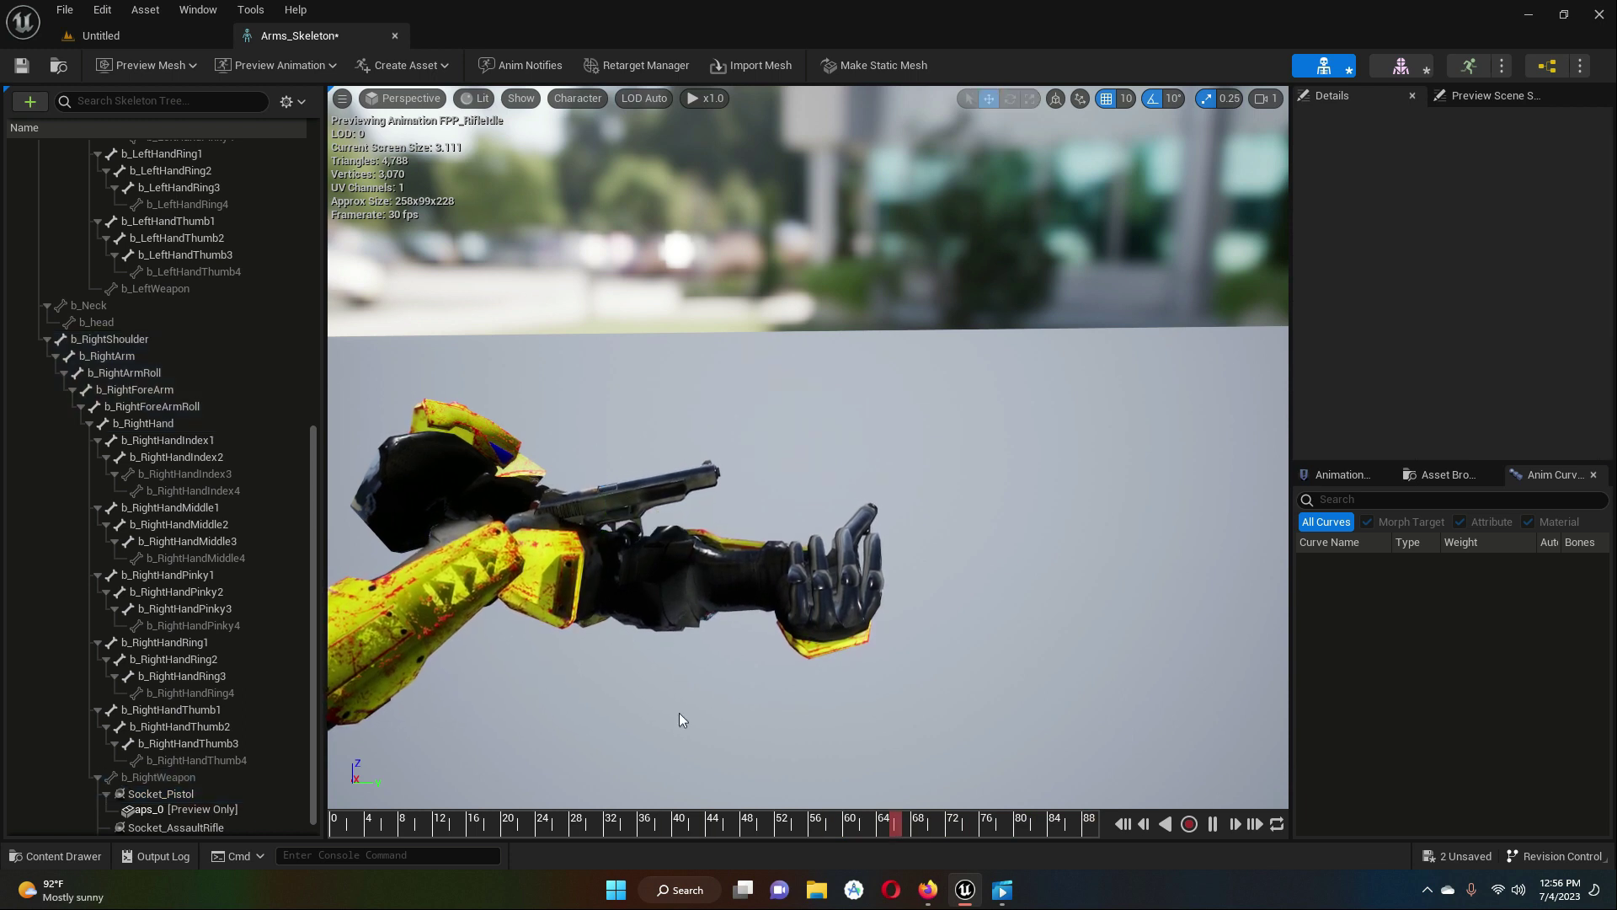
click(179, 792)
drag(597, 461, 598, 466)
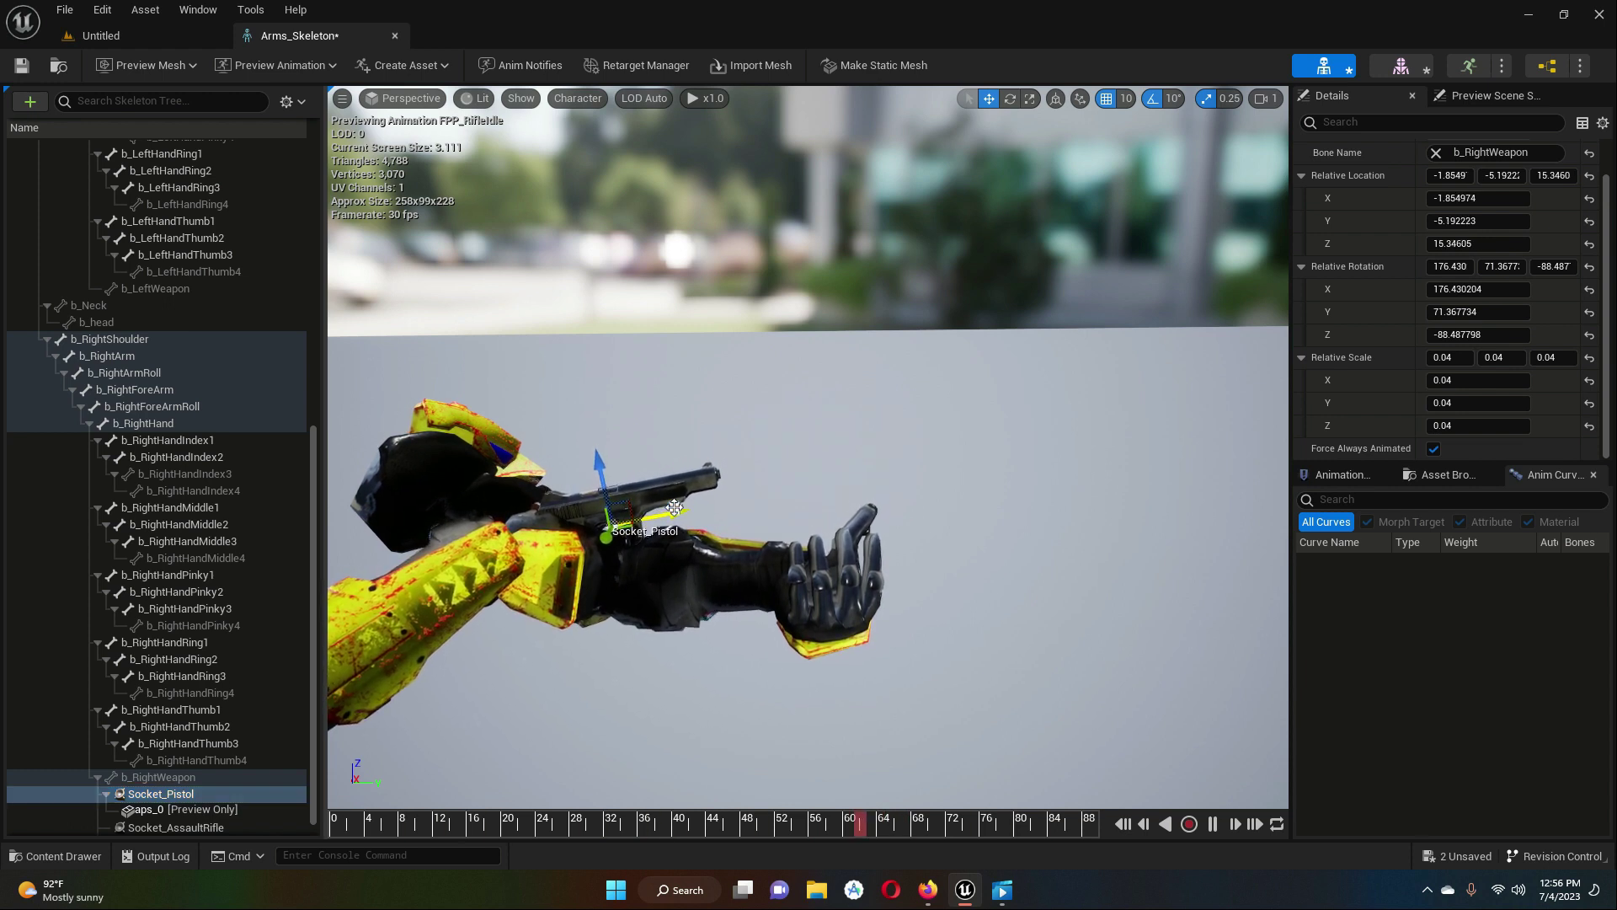
click(660, 652)
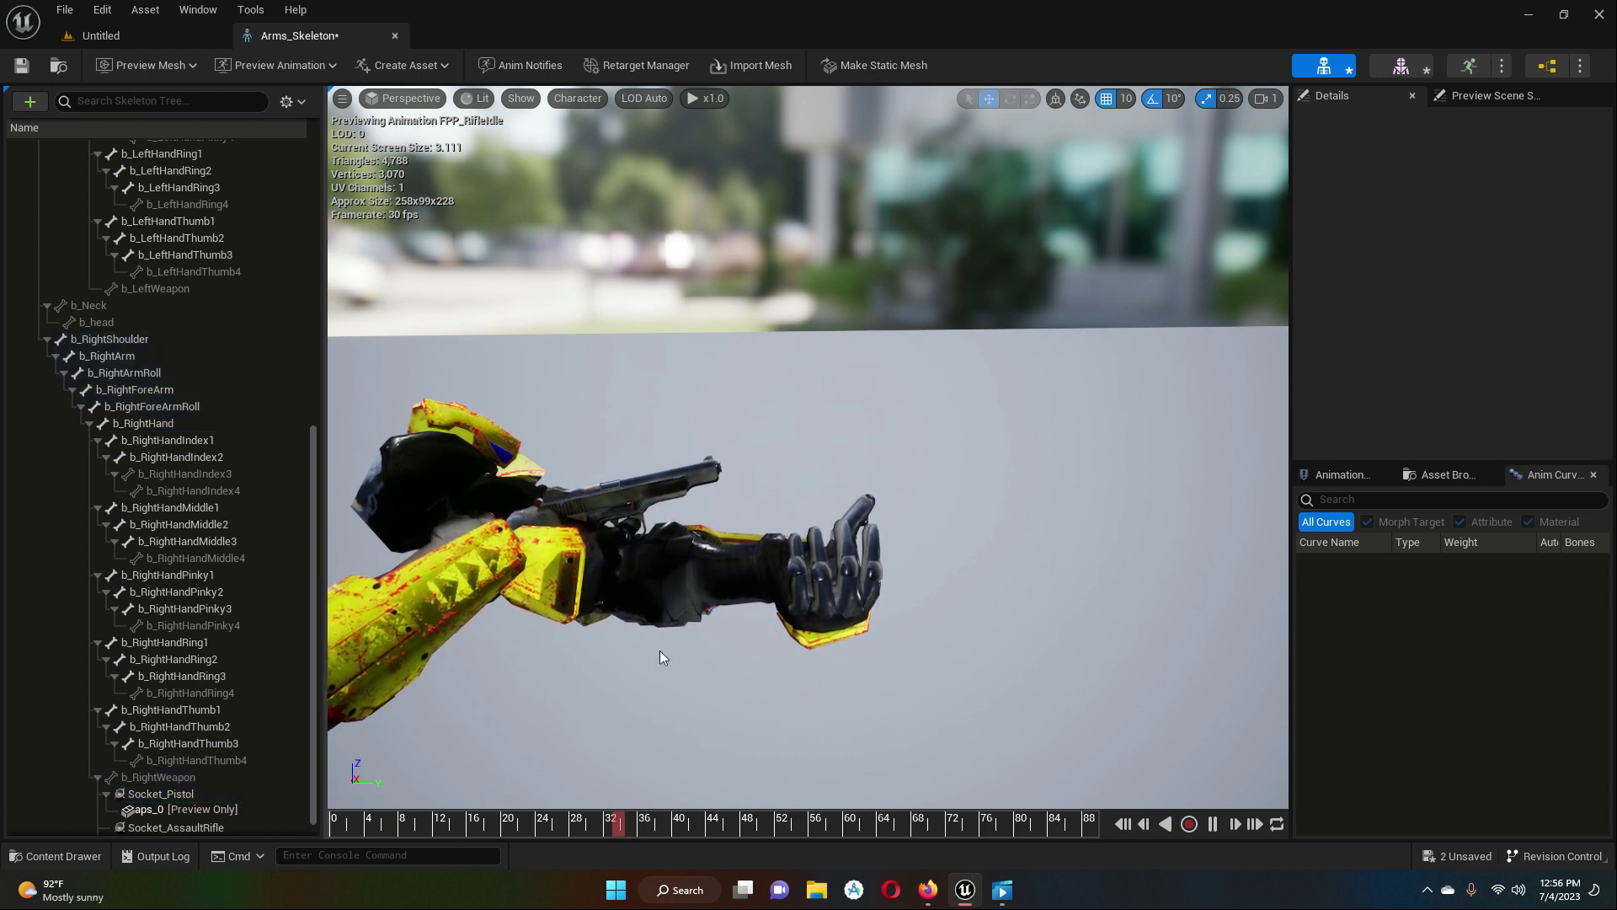
click(210, 792)
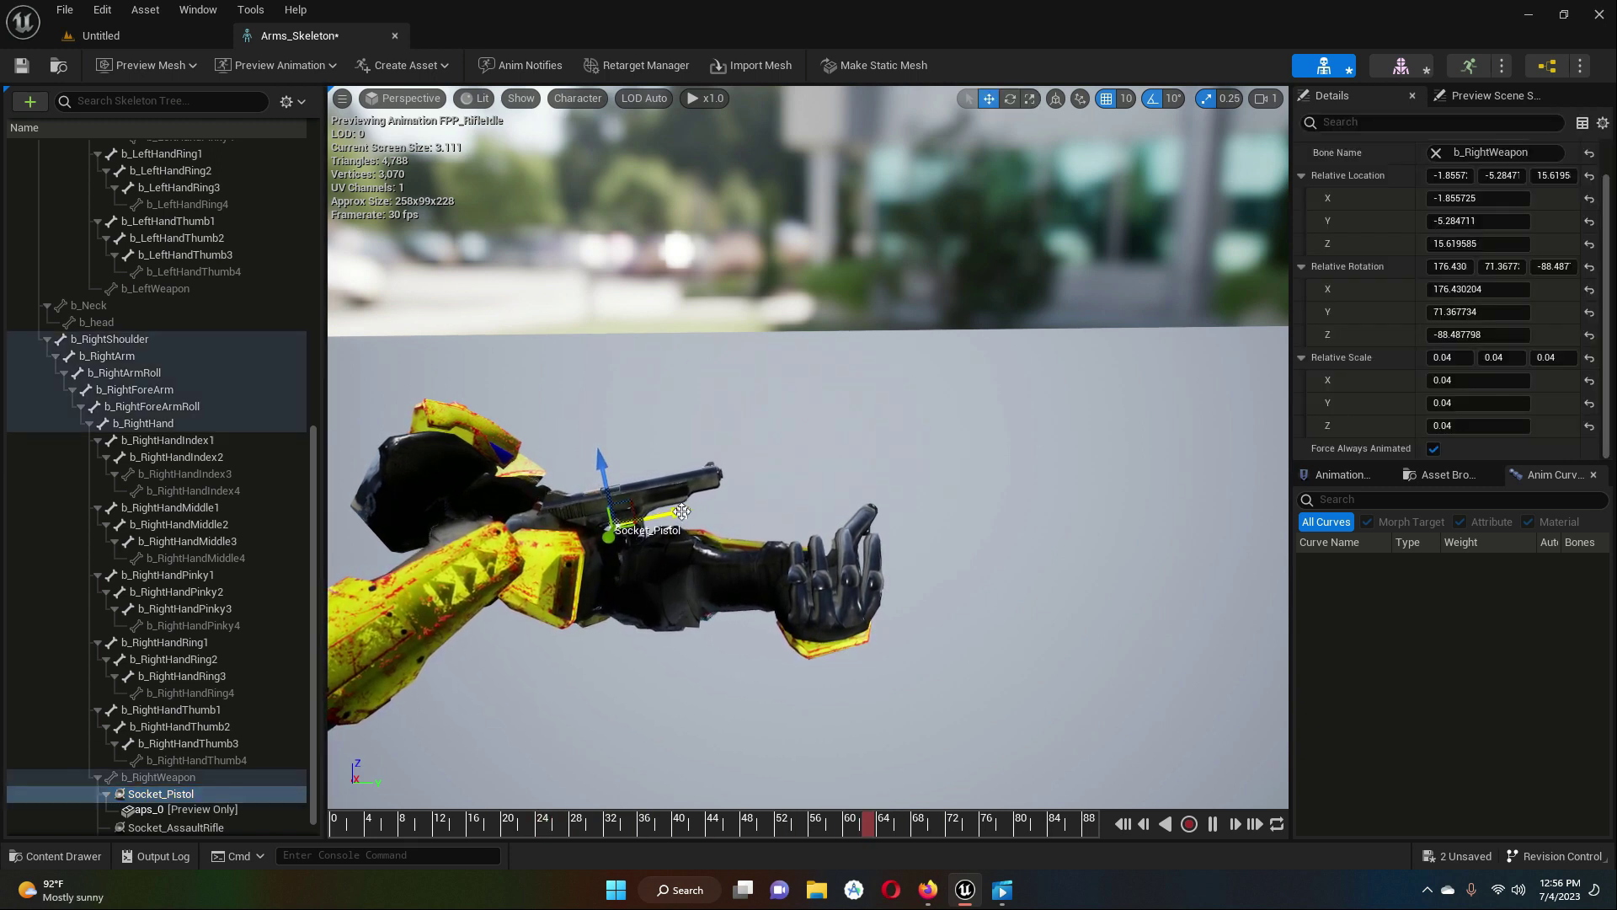
click(661, 679)
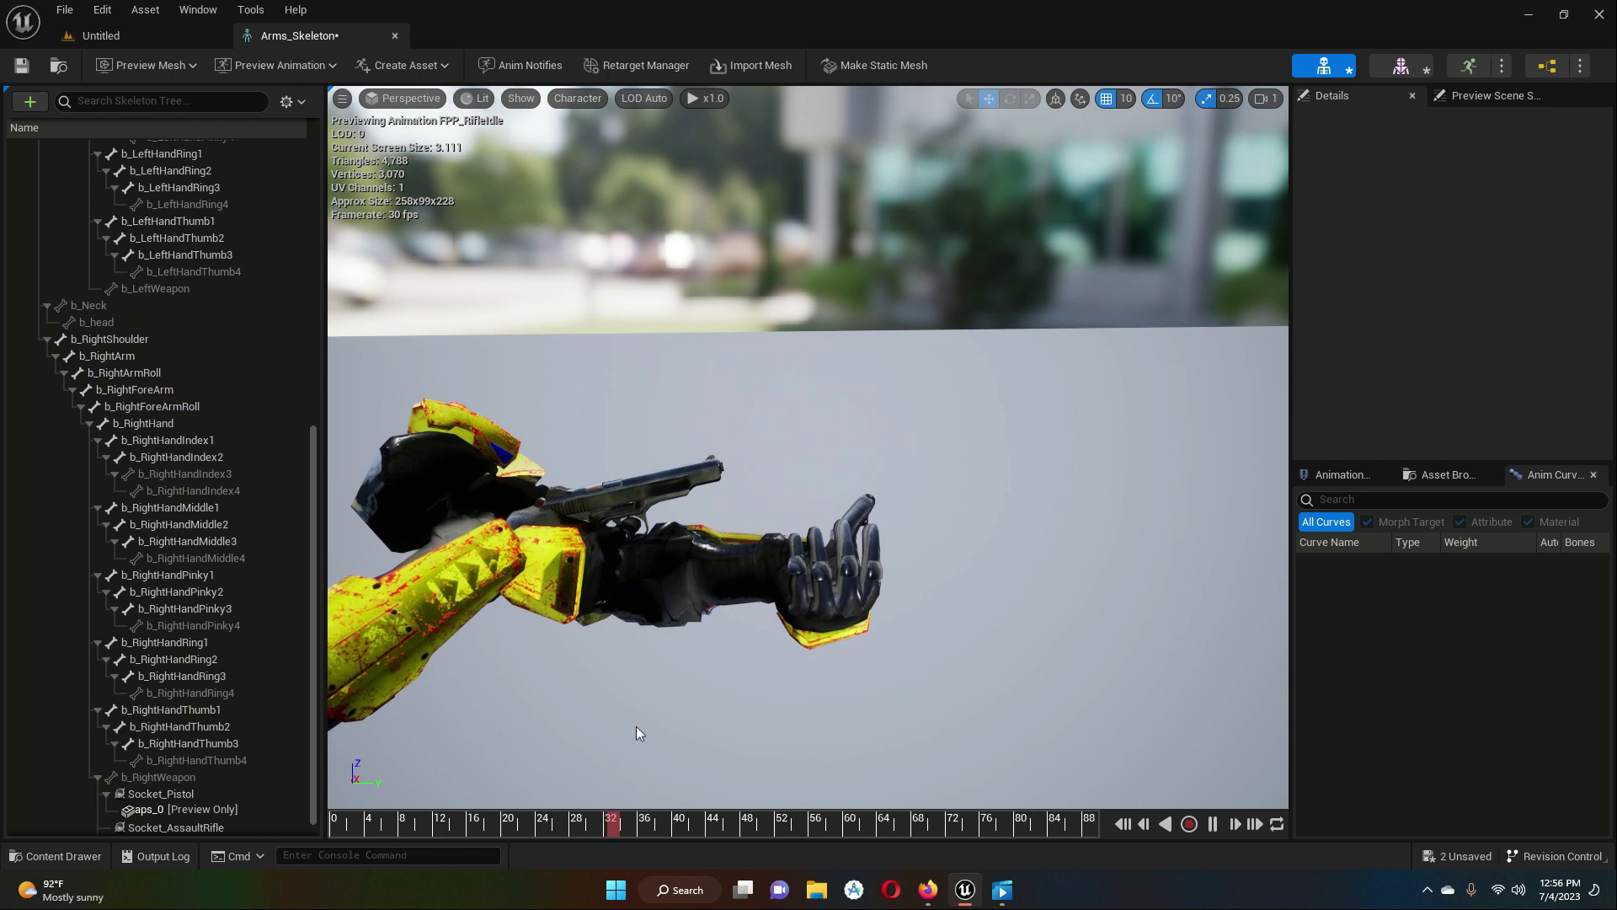
key(ctrl+s)
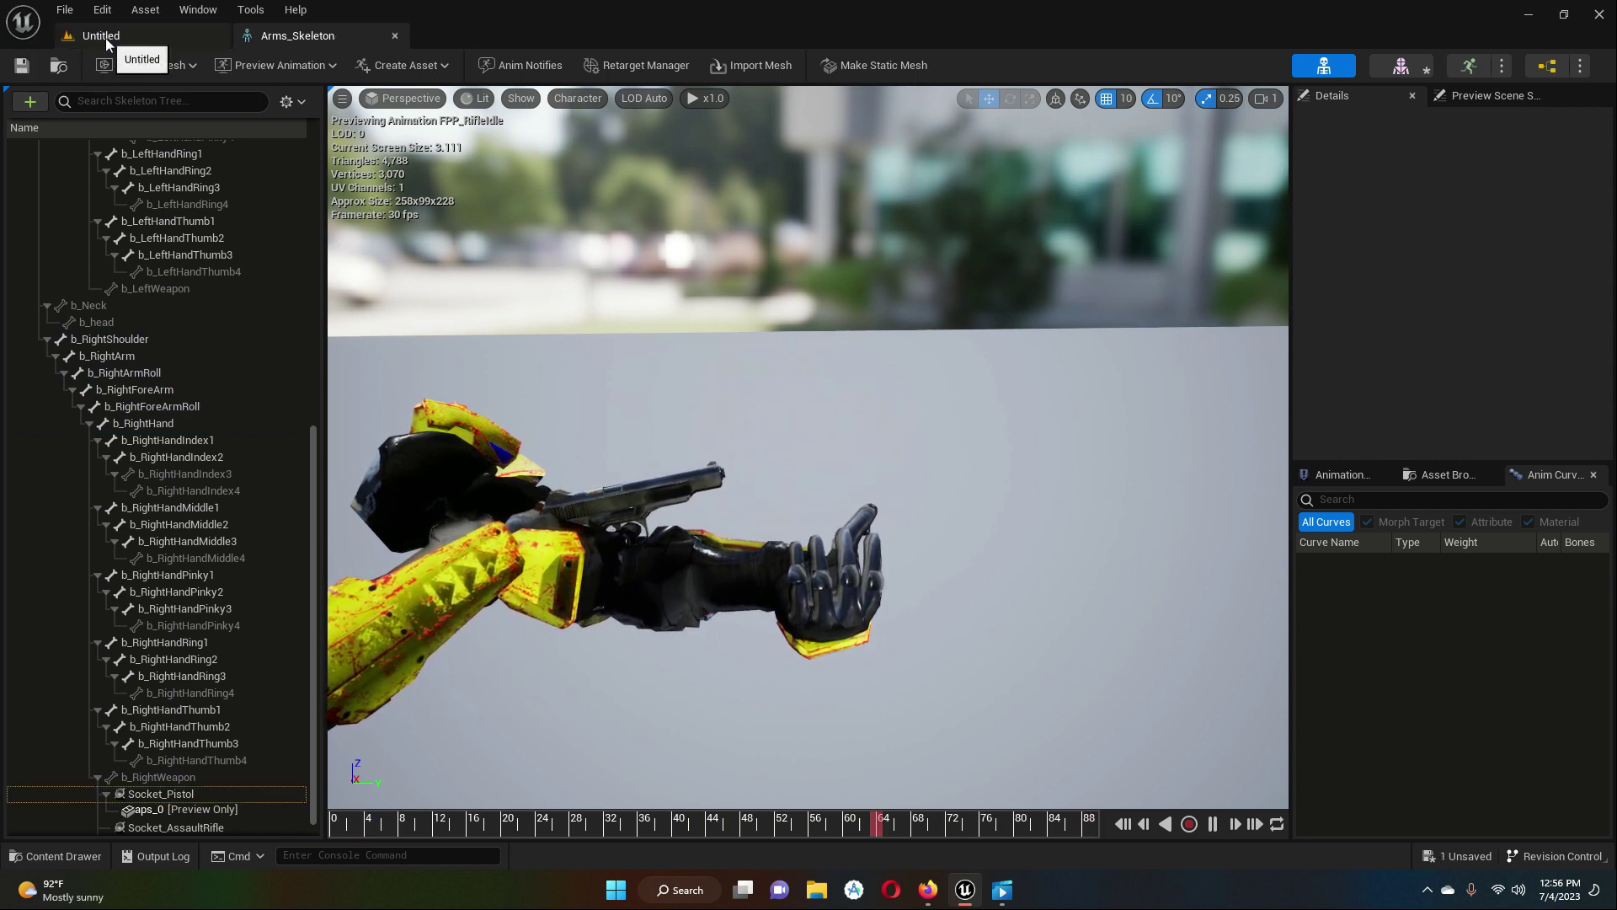
- Start a play session in the Untitled level, equip the pistol and check its placement, leaving the session running
click(104, 38)
click(375, 65)
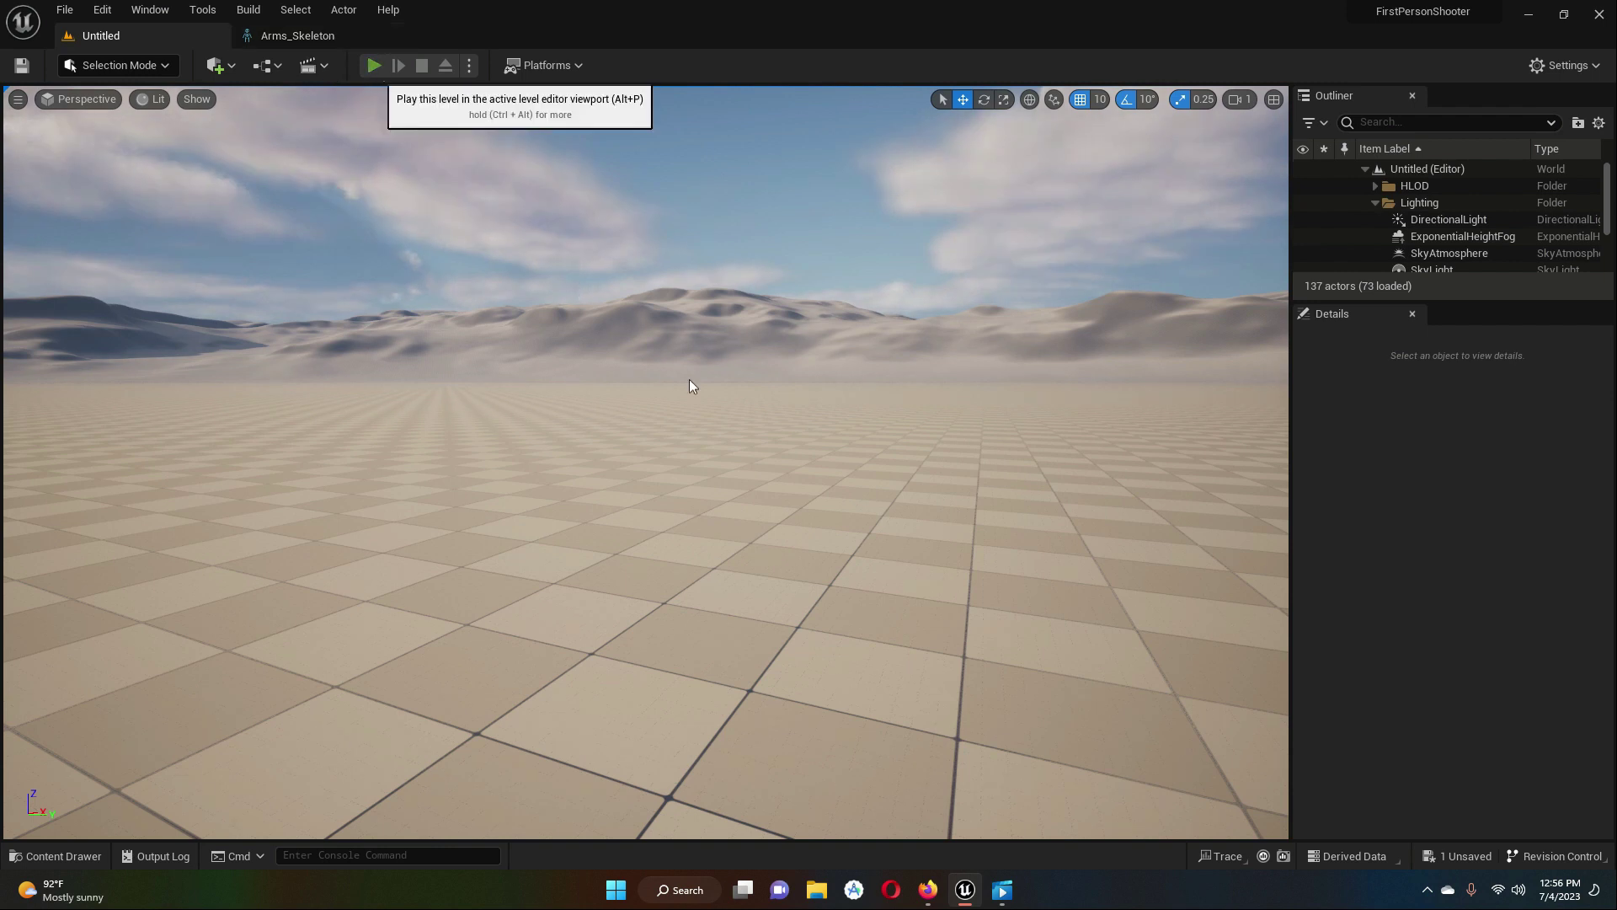
key(1)
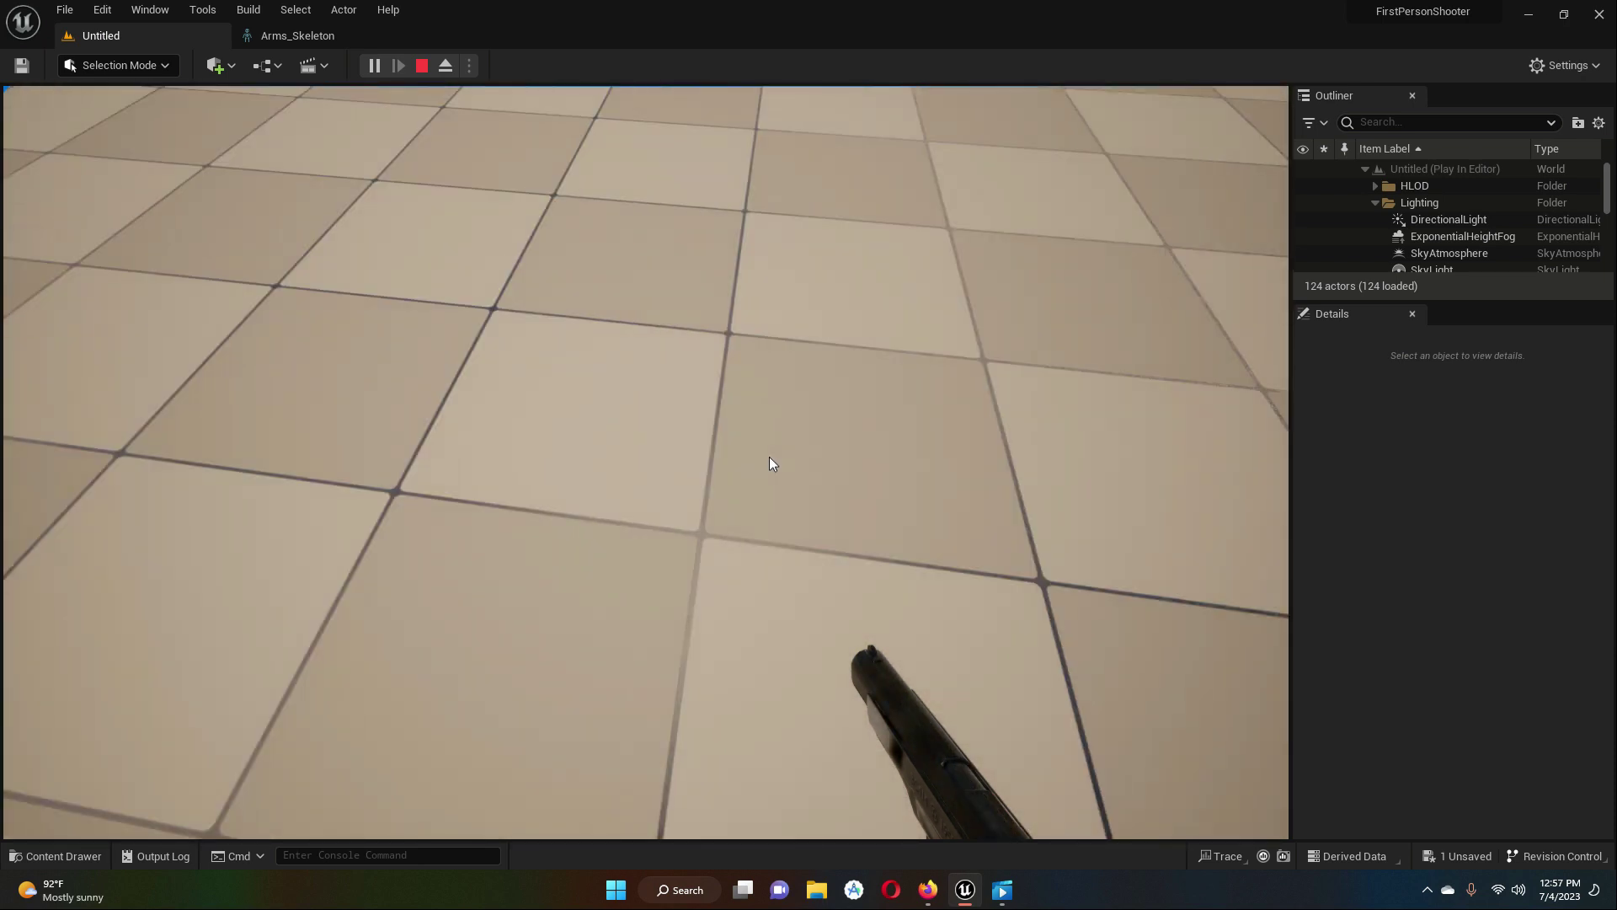
key(shift+F1)
- In Arms_Skeleton, rotate Socket_Pistol to about X 172.55, Y 81.33, Z -92.46 and save the skeleton
click(296, 37)
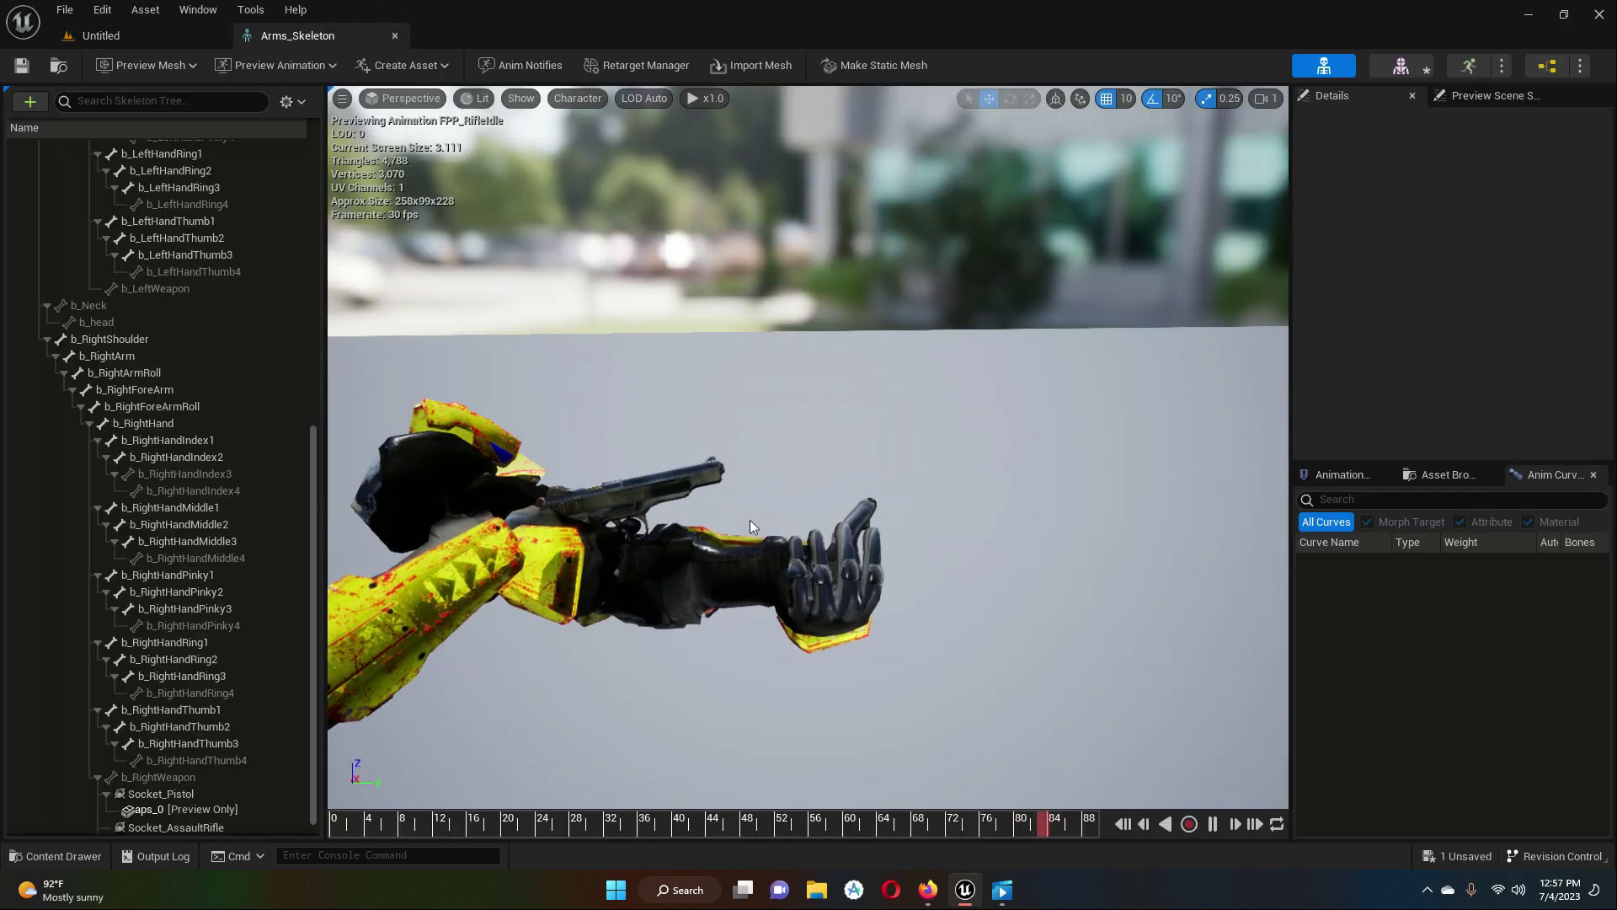
click(162, 794)
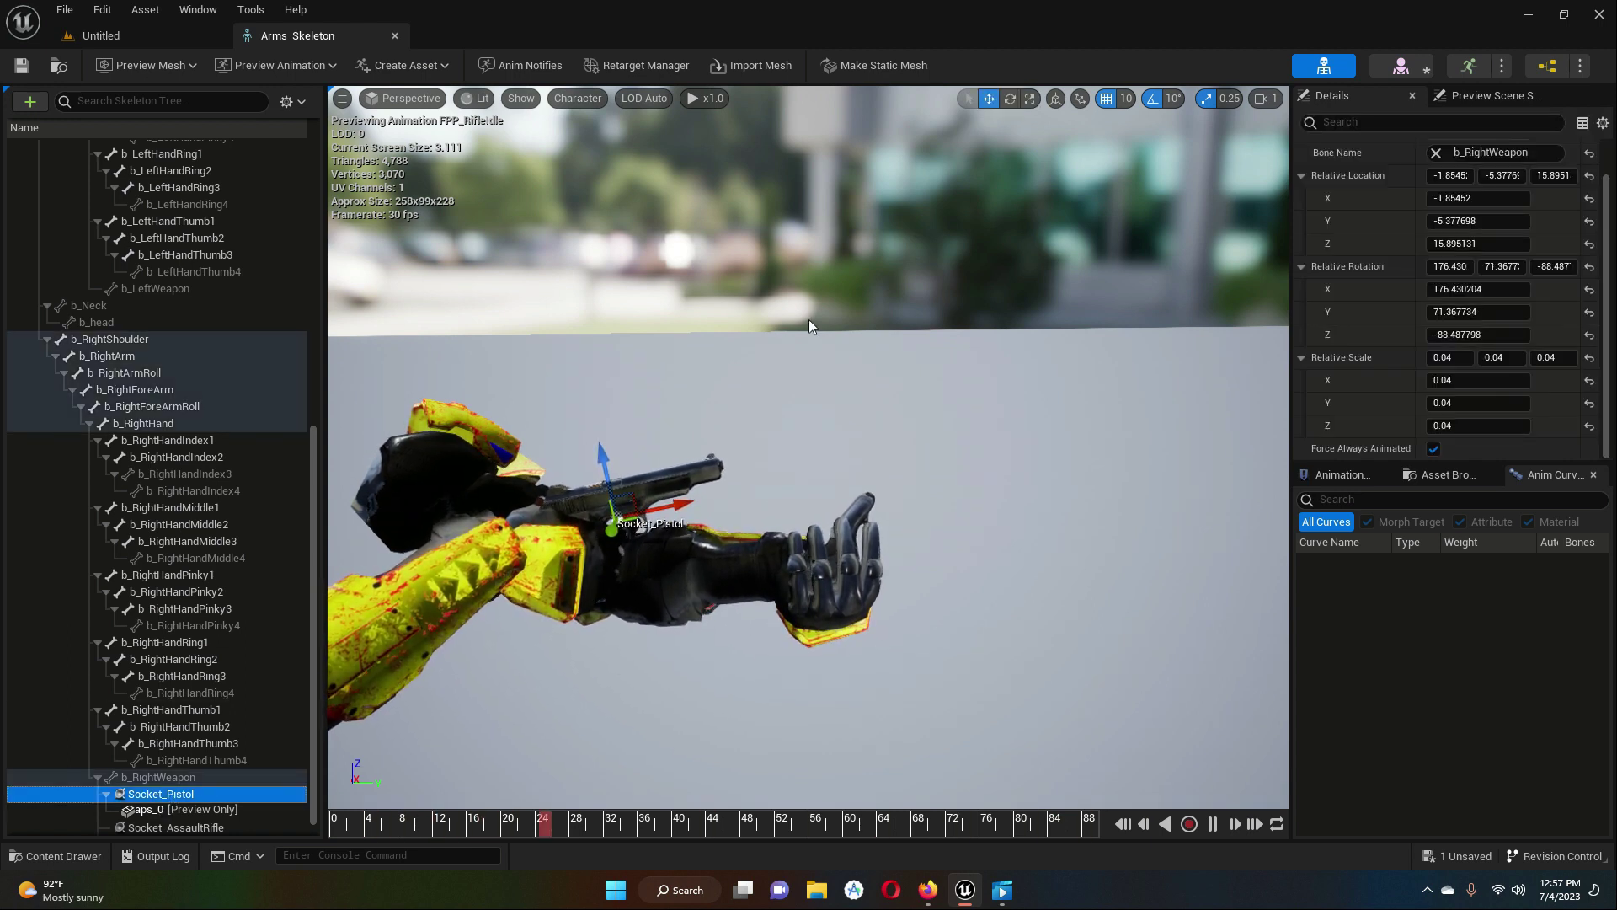
click(1009, 98)
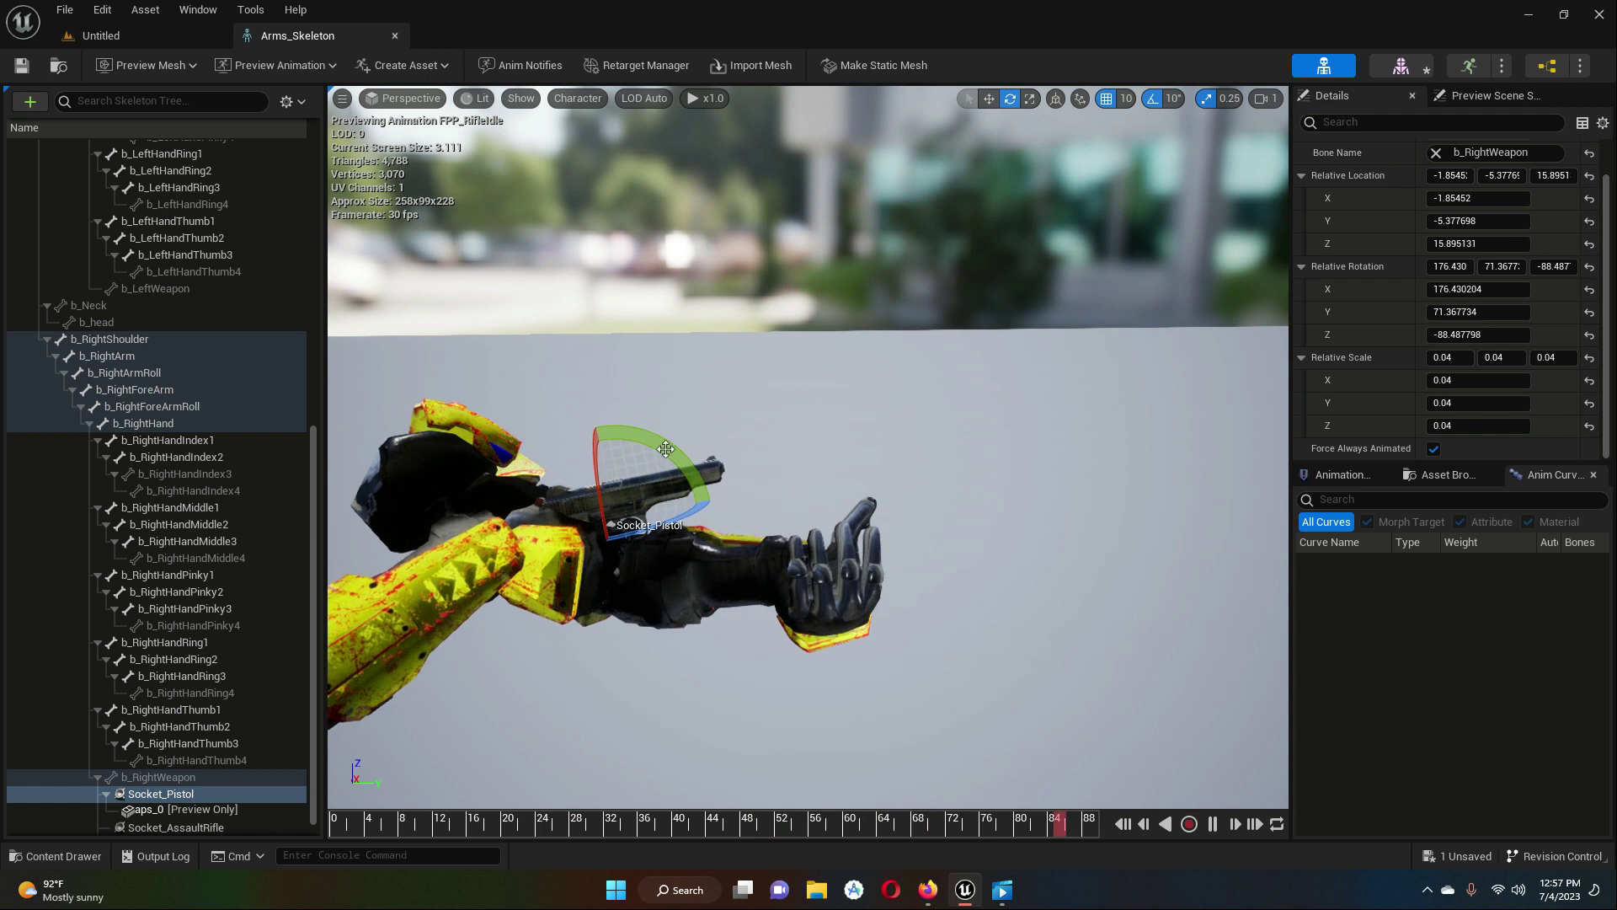
drag(665, 450, 672, 456)
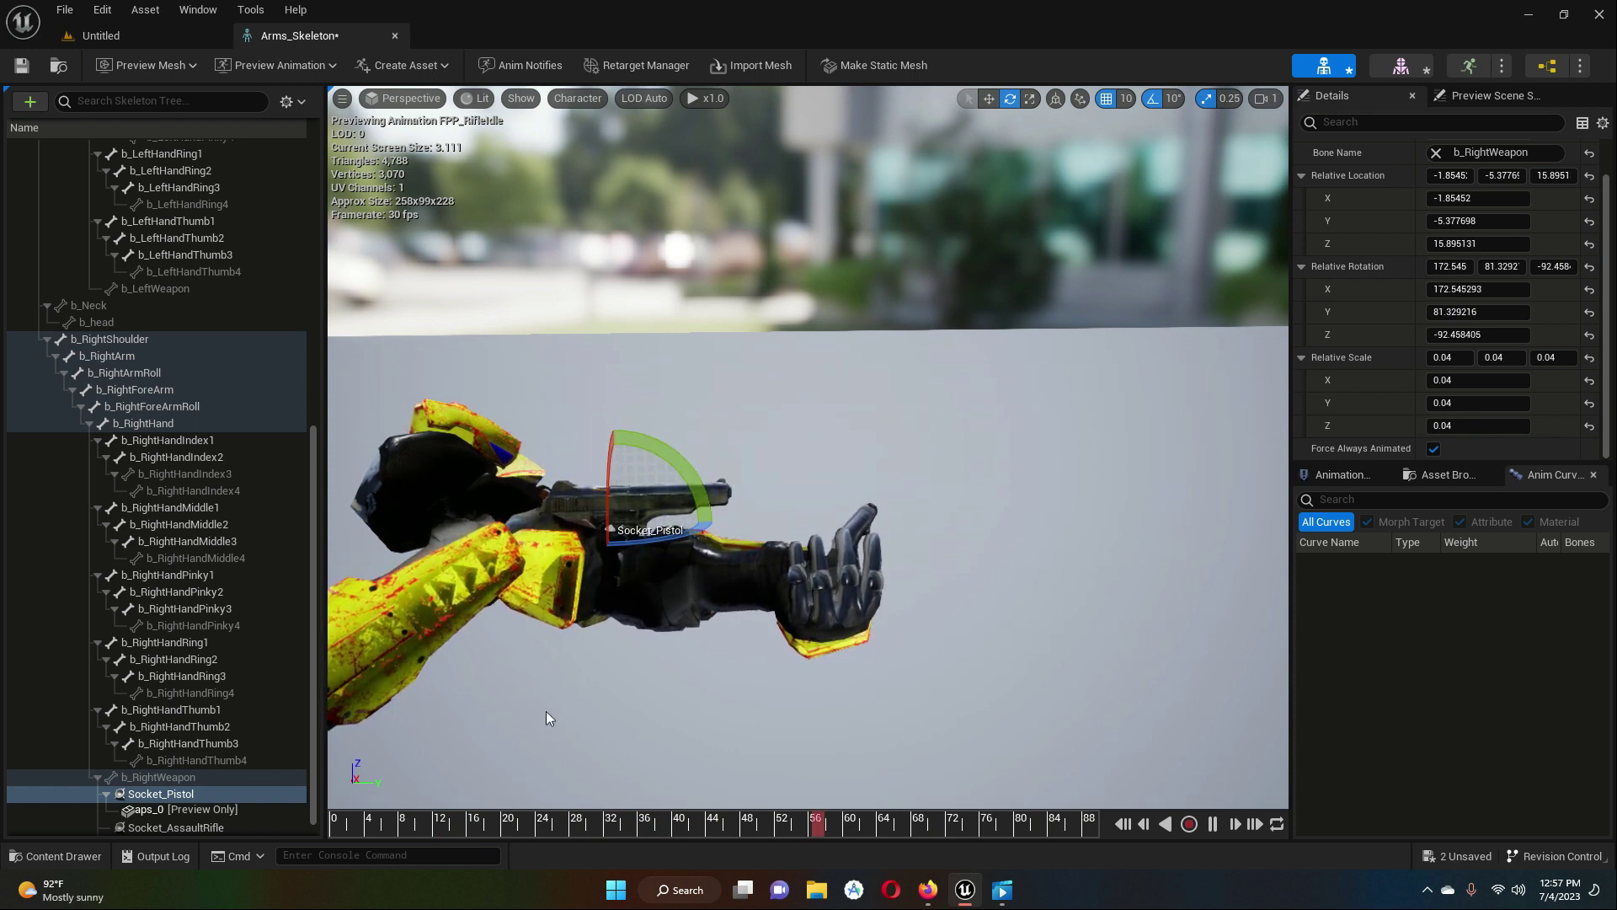
click(22, 66)
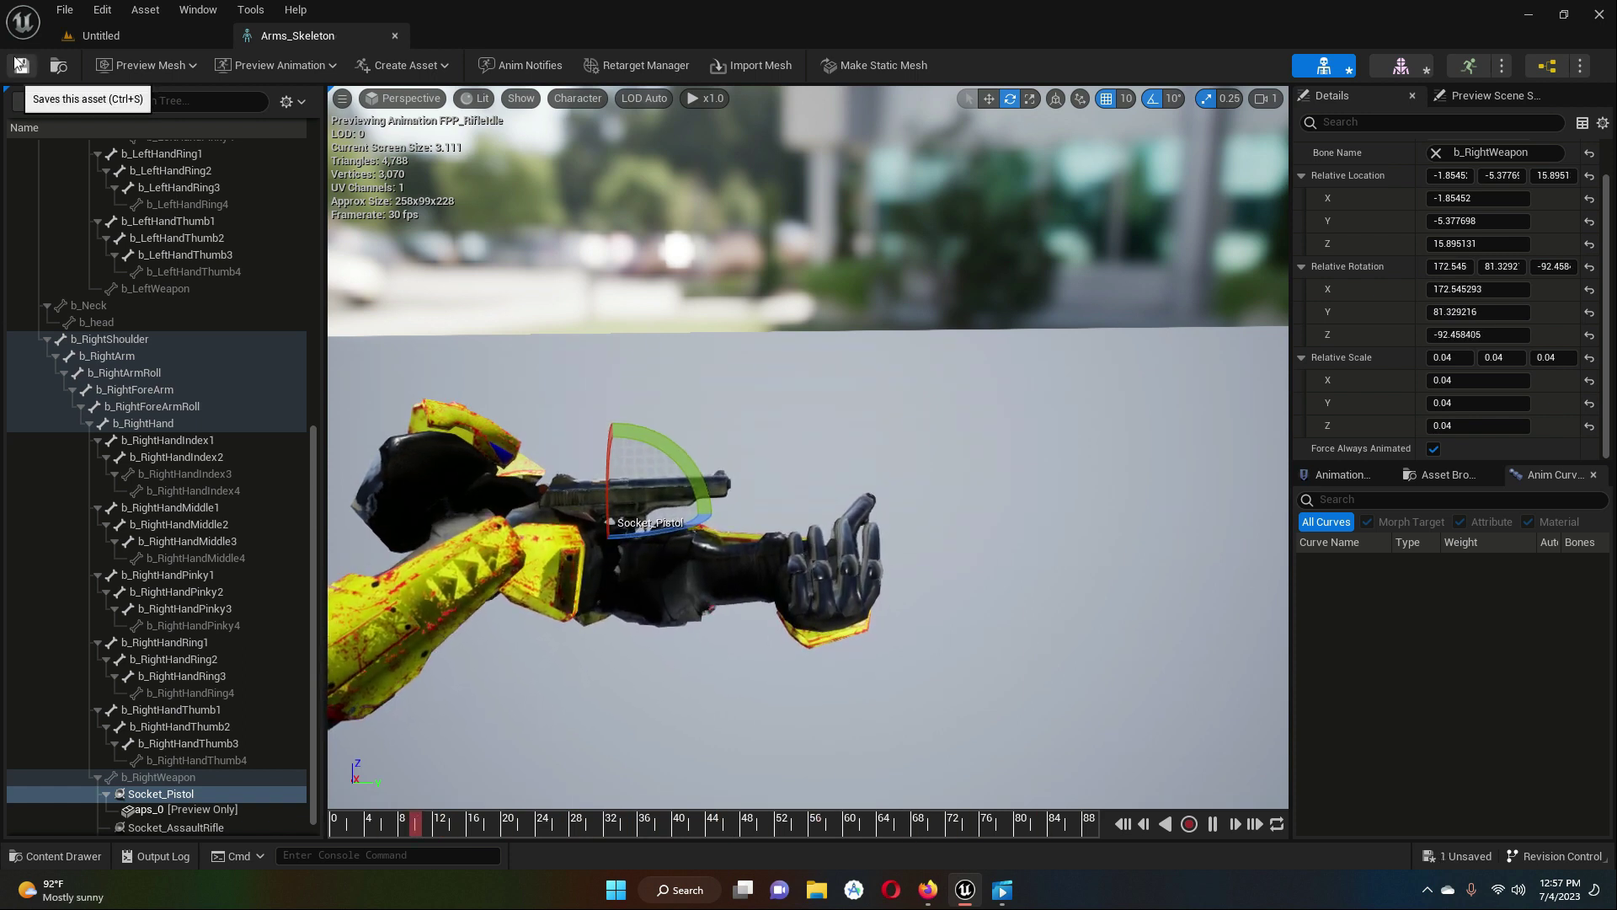
- Restart the play session in the Untitled level and equip the pistol to check its new angle
click(125, 34)
click(397, 67)
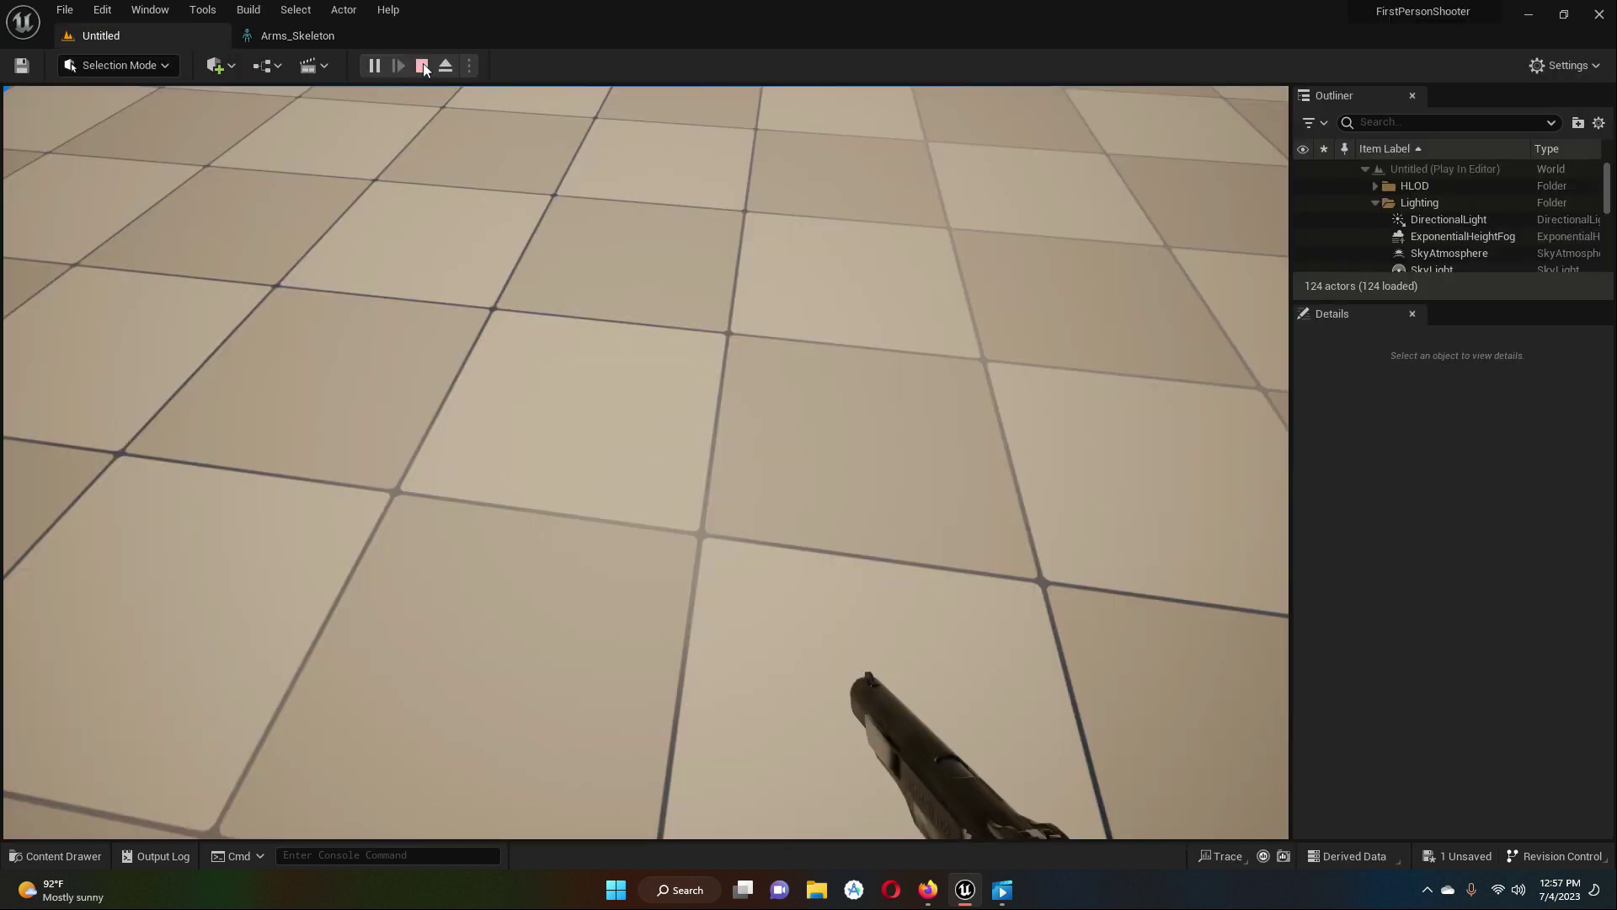
click(423, 67)
click(374, 67)
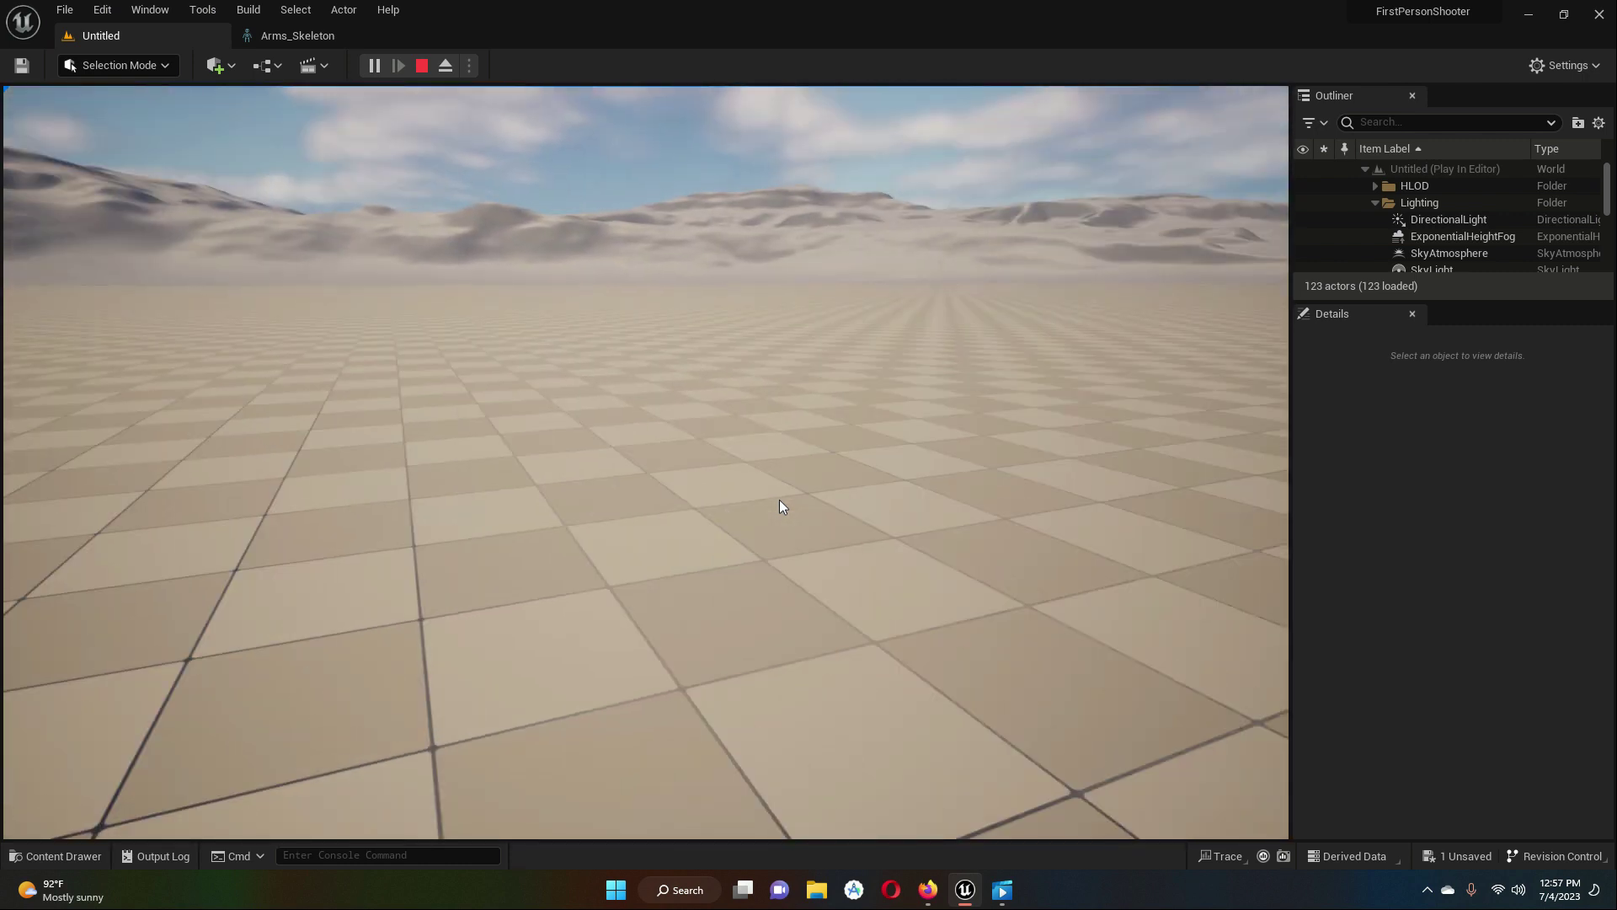
key(1)
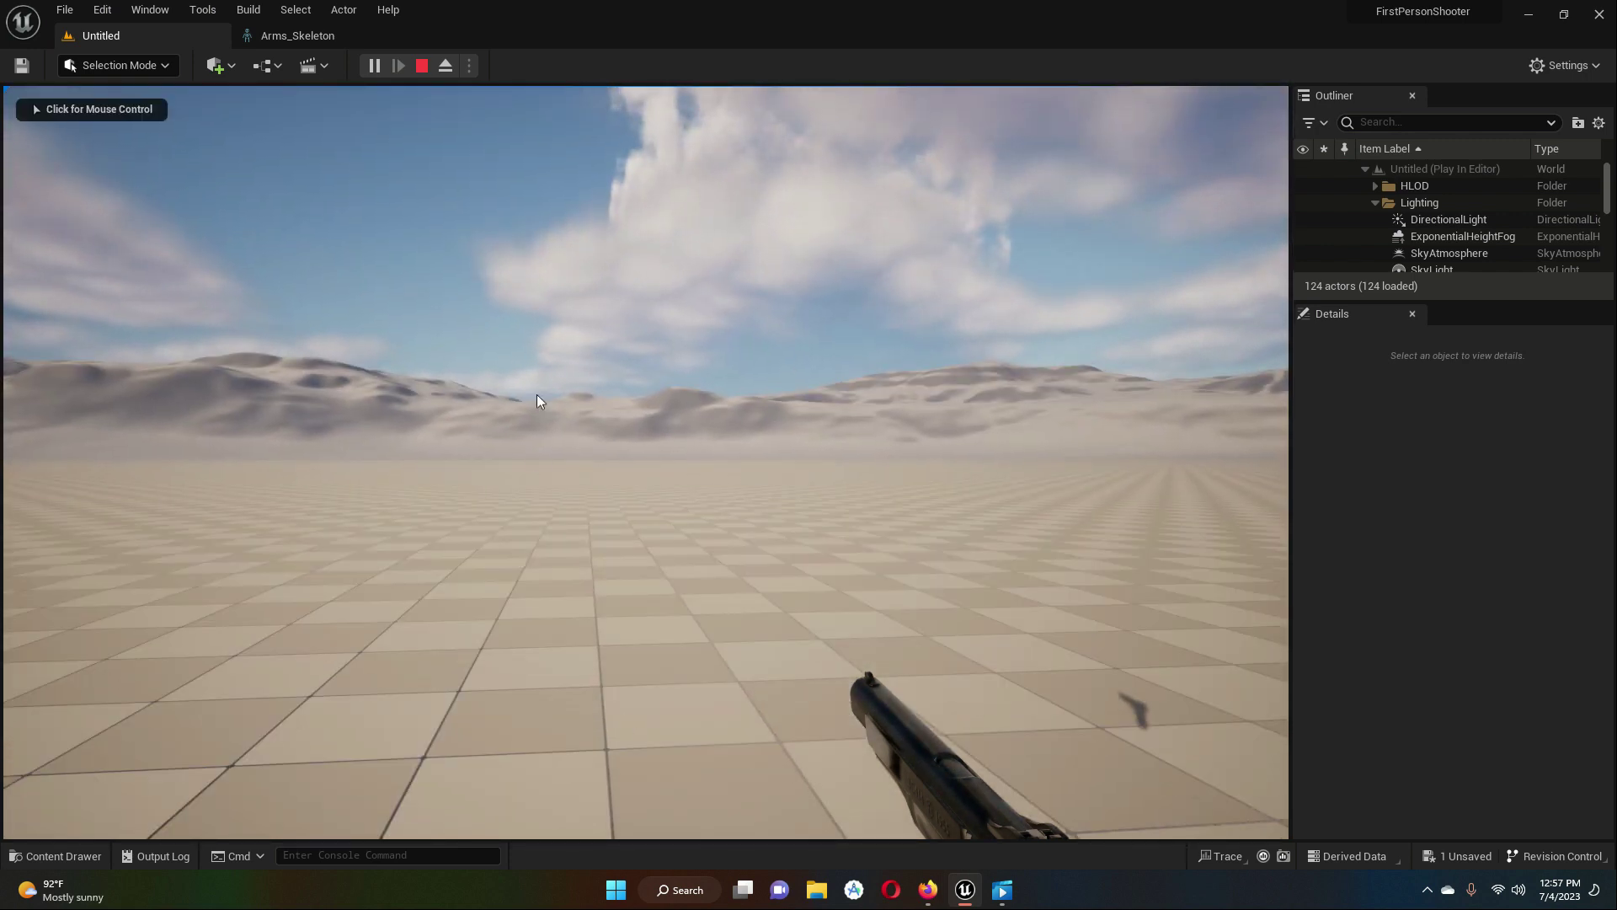
- In Arms_Skeleton, move Socket_Pistol forward to a relative location of about X -2.52, Y -5.59, Z 16.92 and deselect it
click(310, 35)
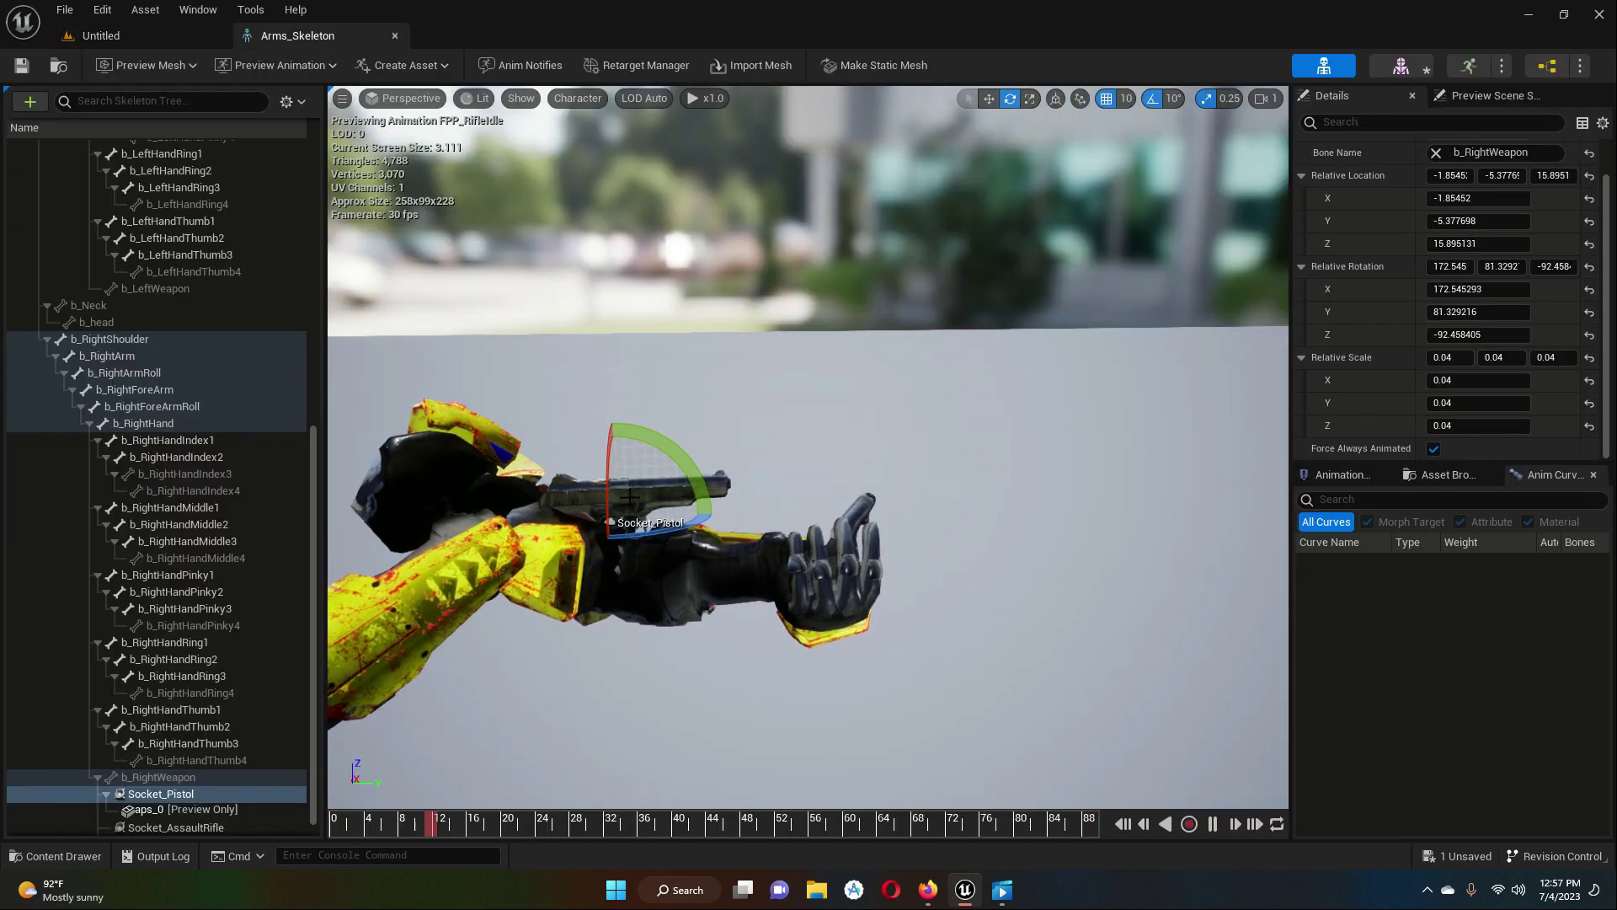
click(989, 98)
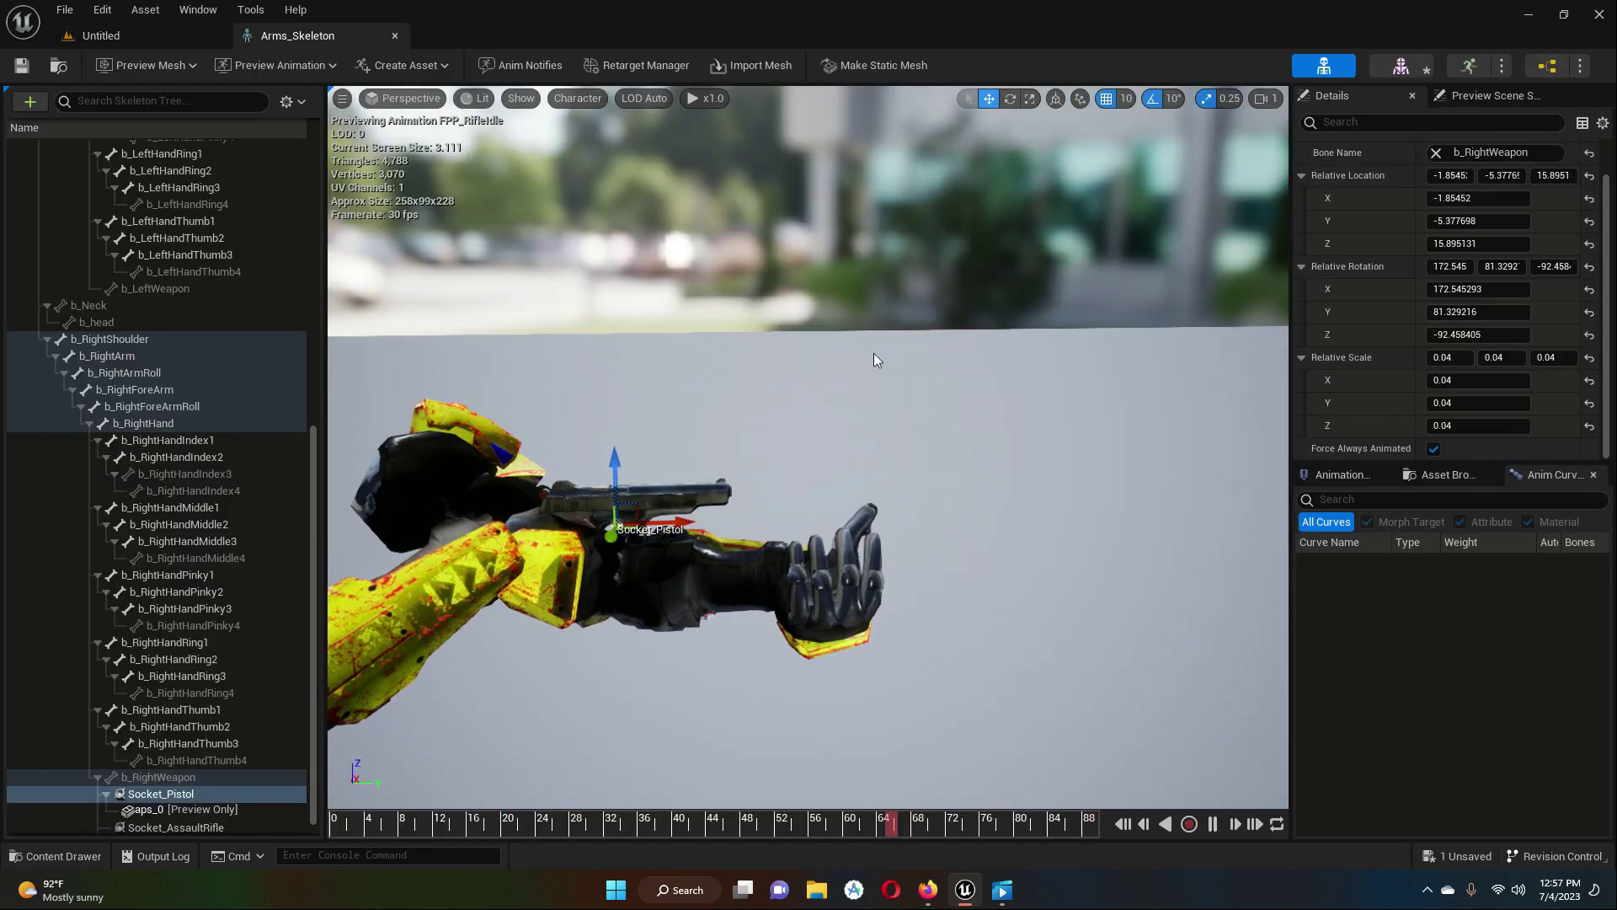
drag(684, 513, 696, 513)
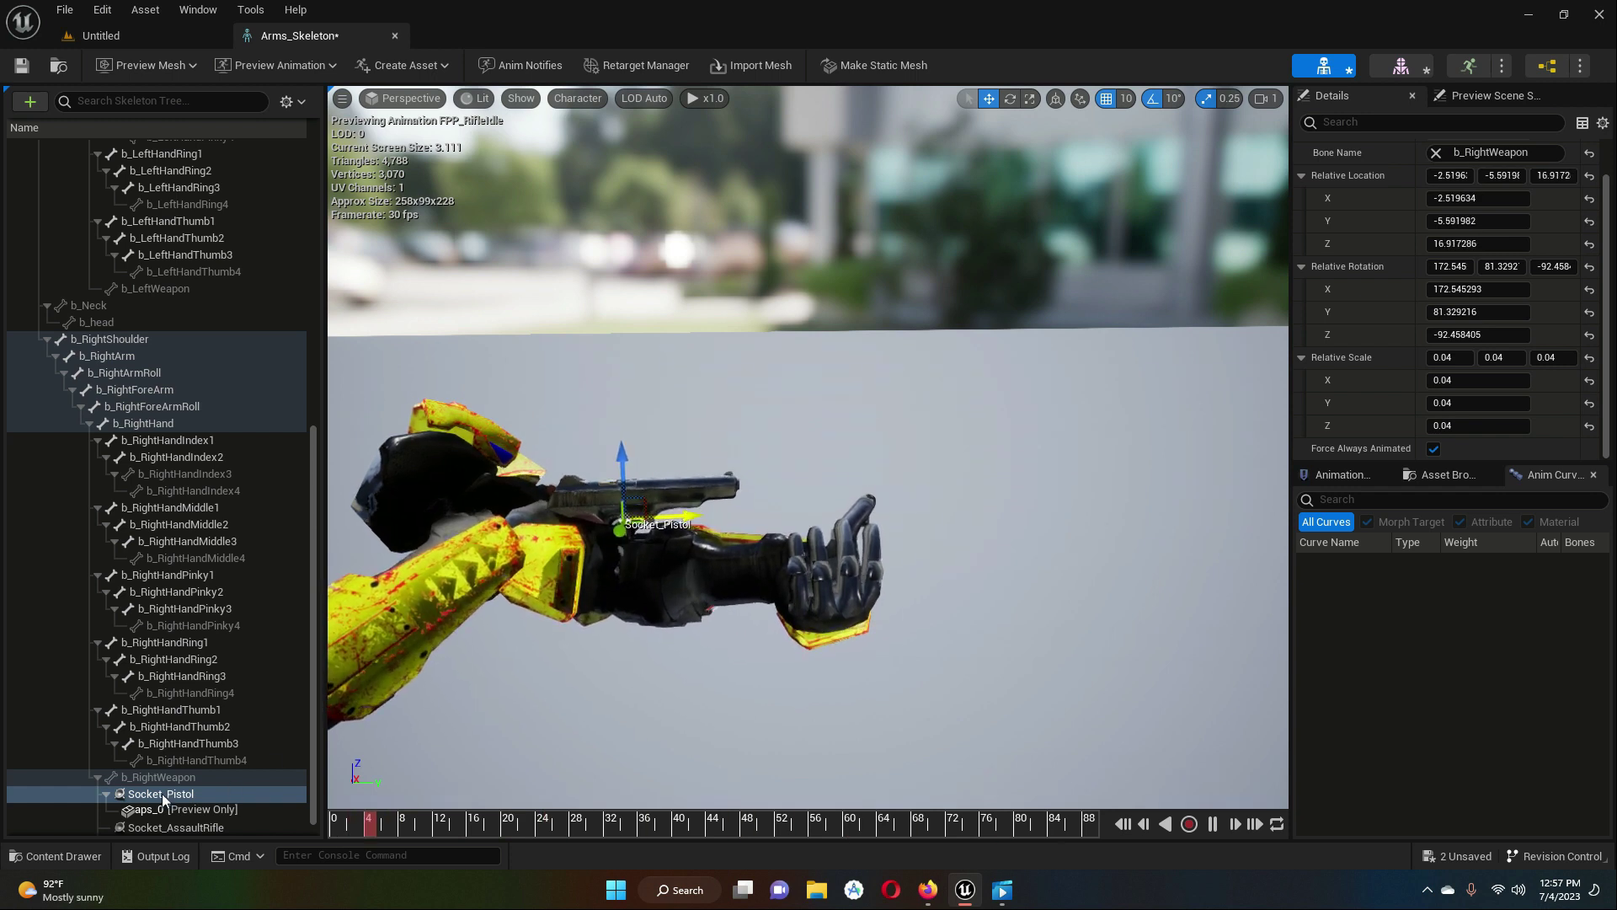
click(679, 720)
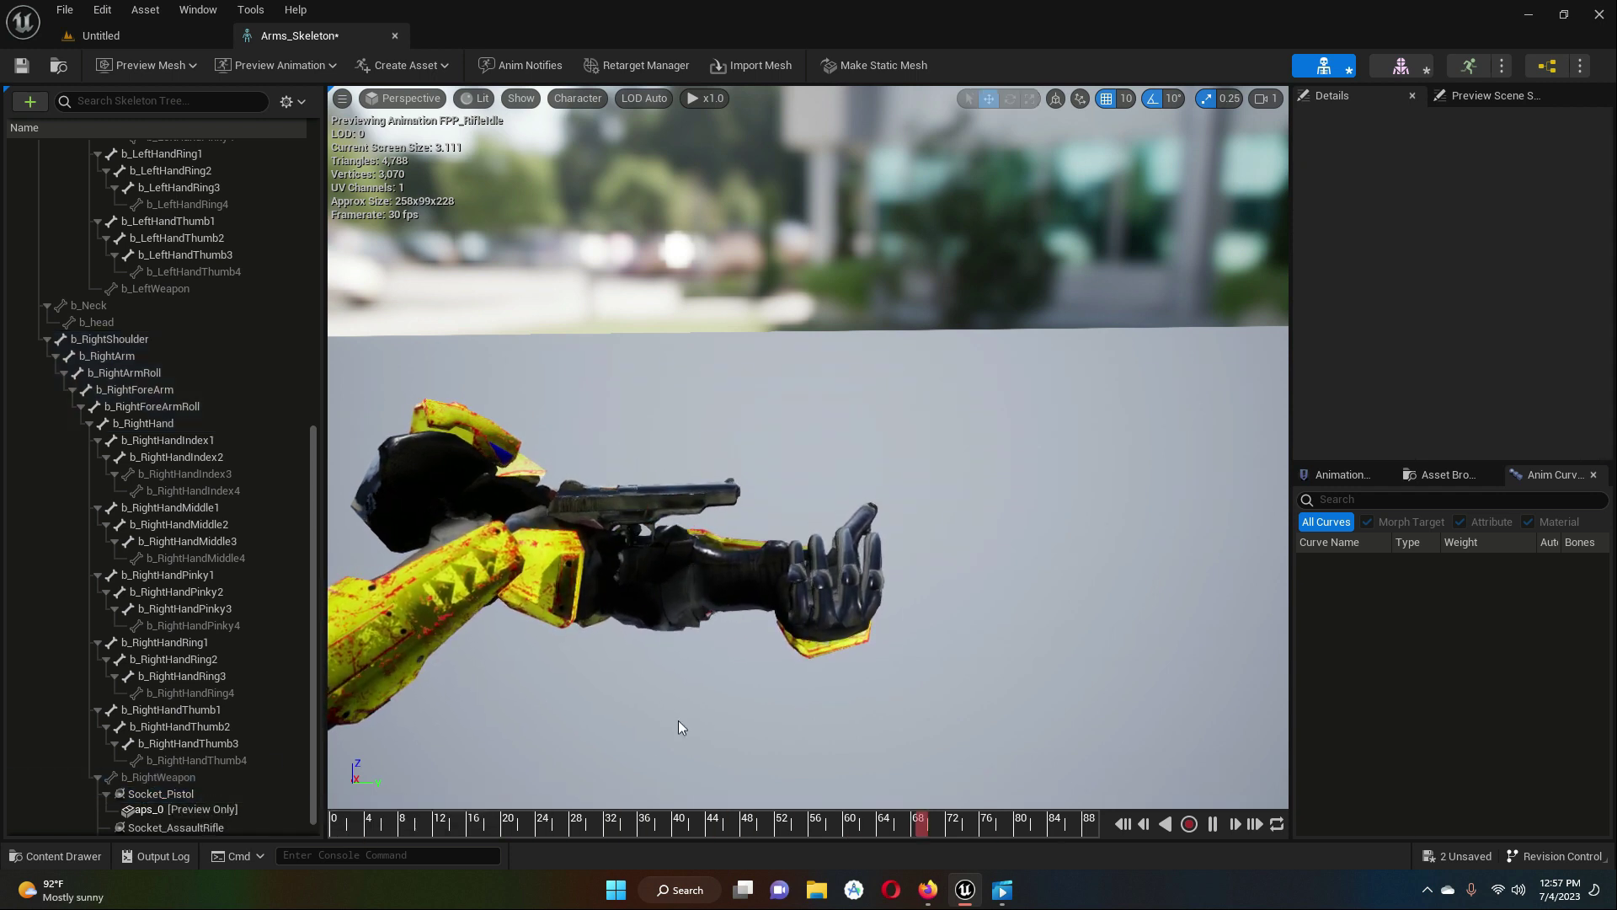
click(172, 794)
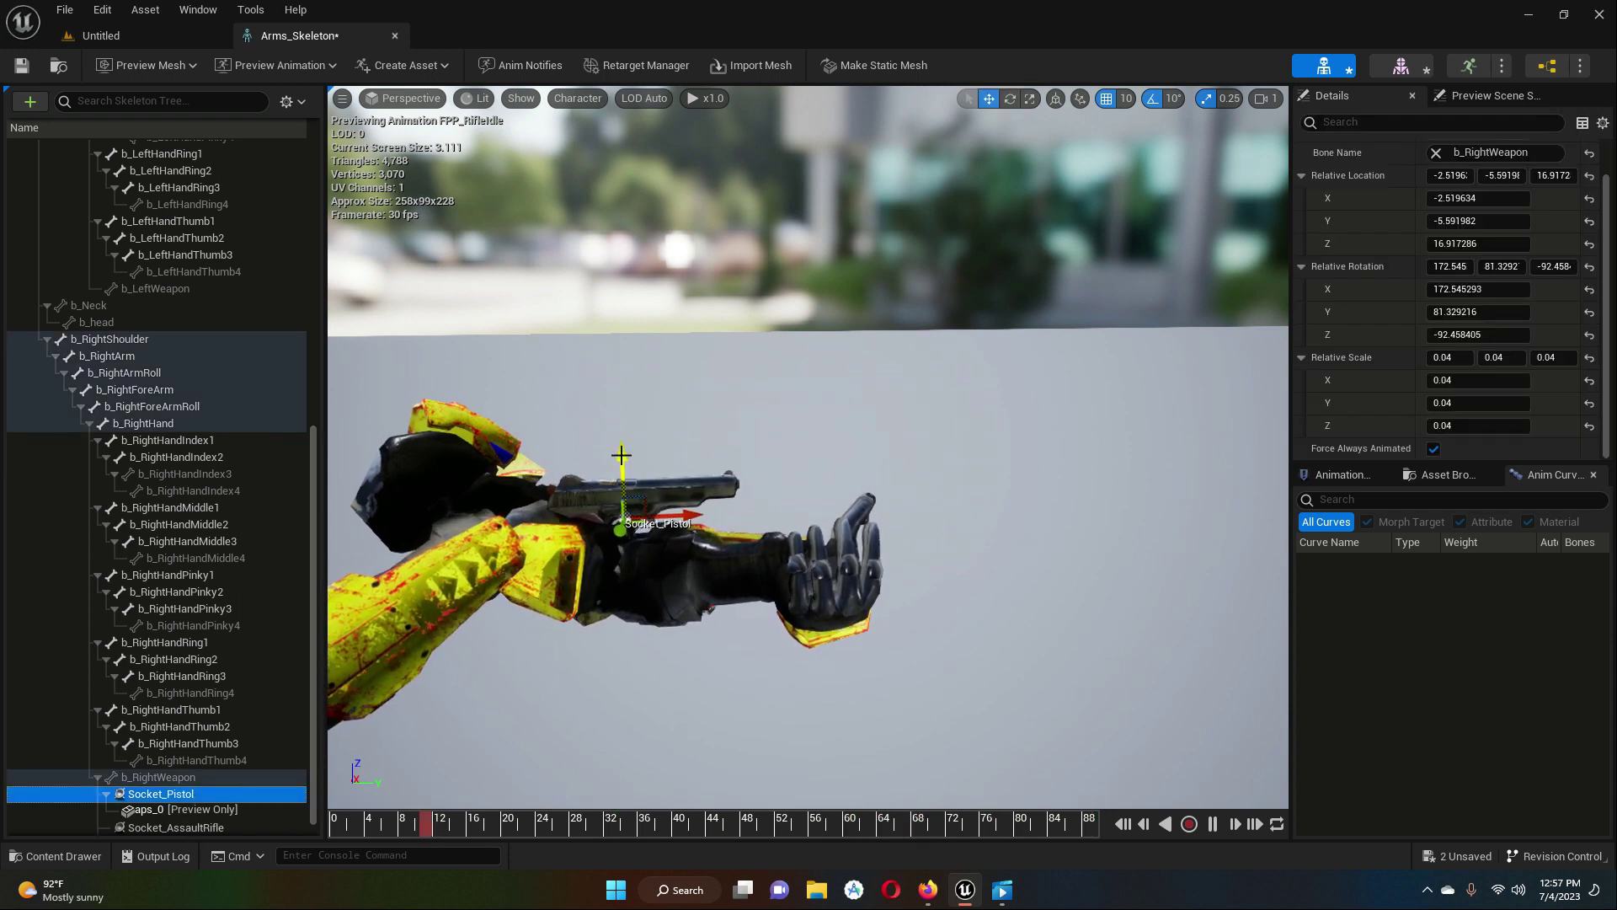
click(674, 600)
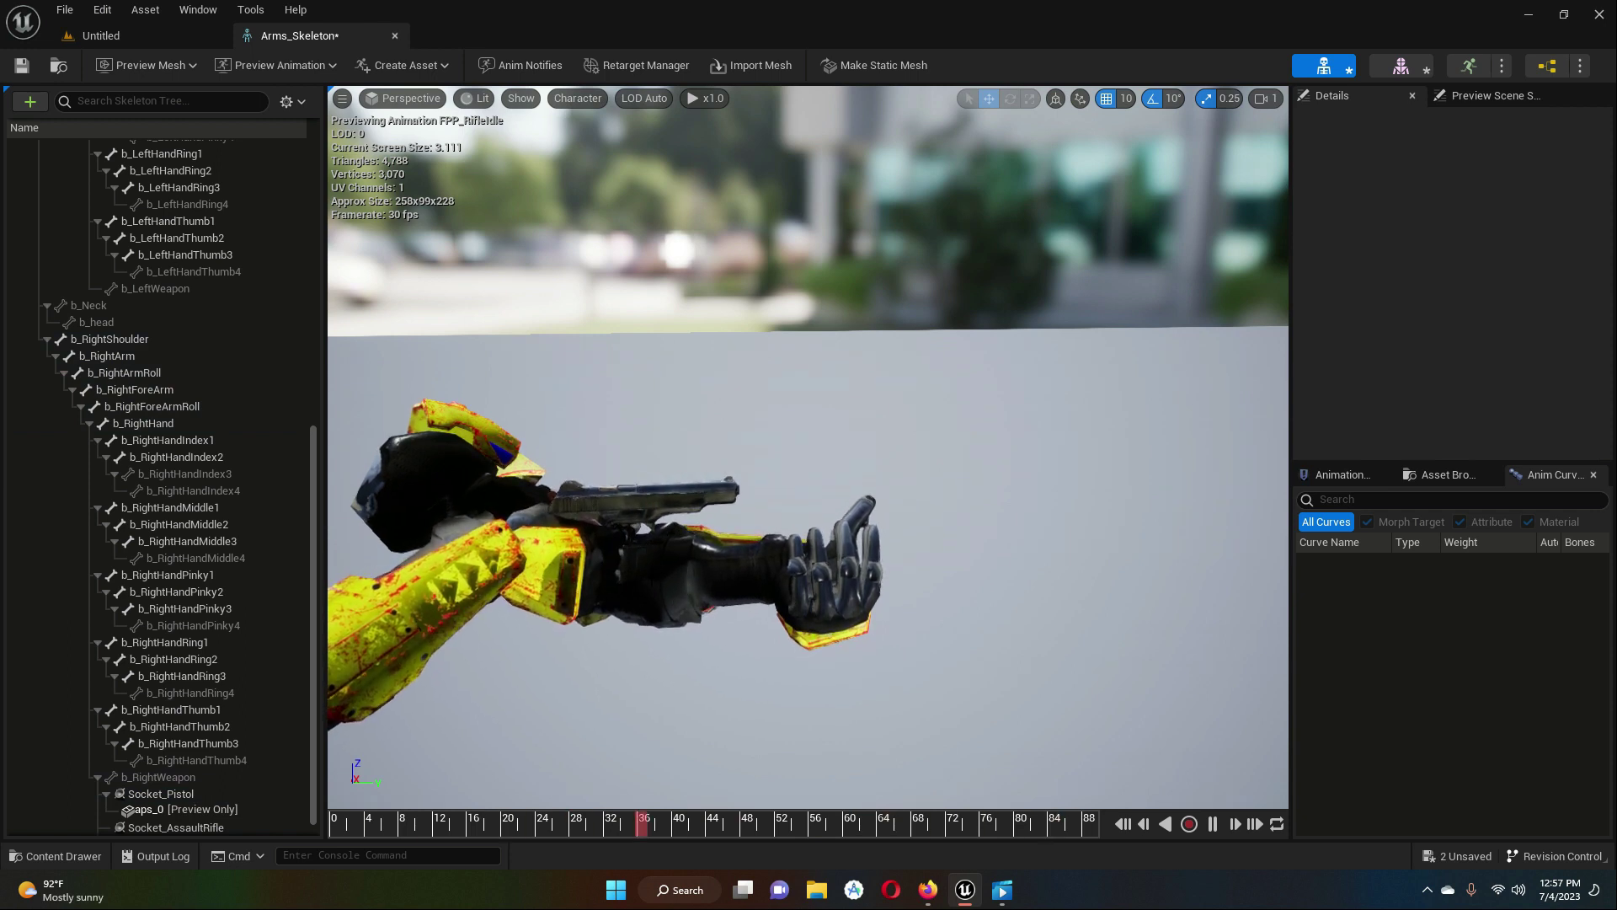
- Shift Socket_Pistol to a relative location of about X -2.77, Y -5.34, Z 17.60 and save the skeleton
scroll(651, 576, up, 3)
scroll(651, 576, down, 3)
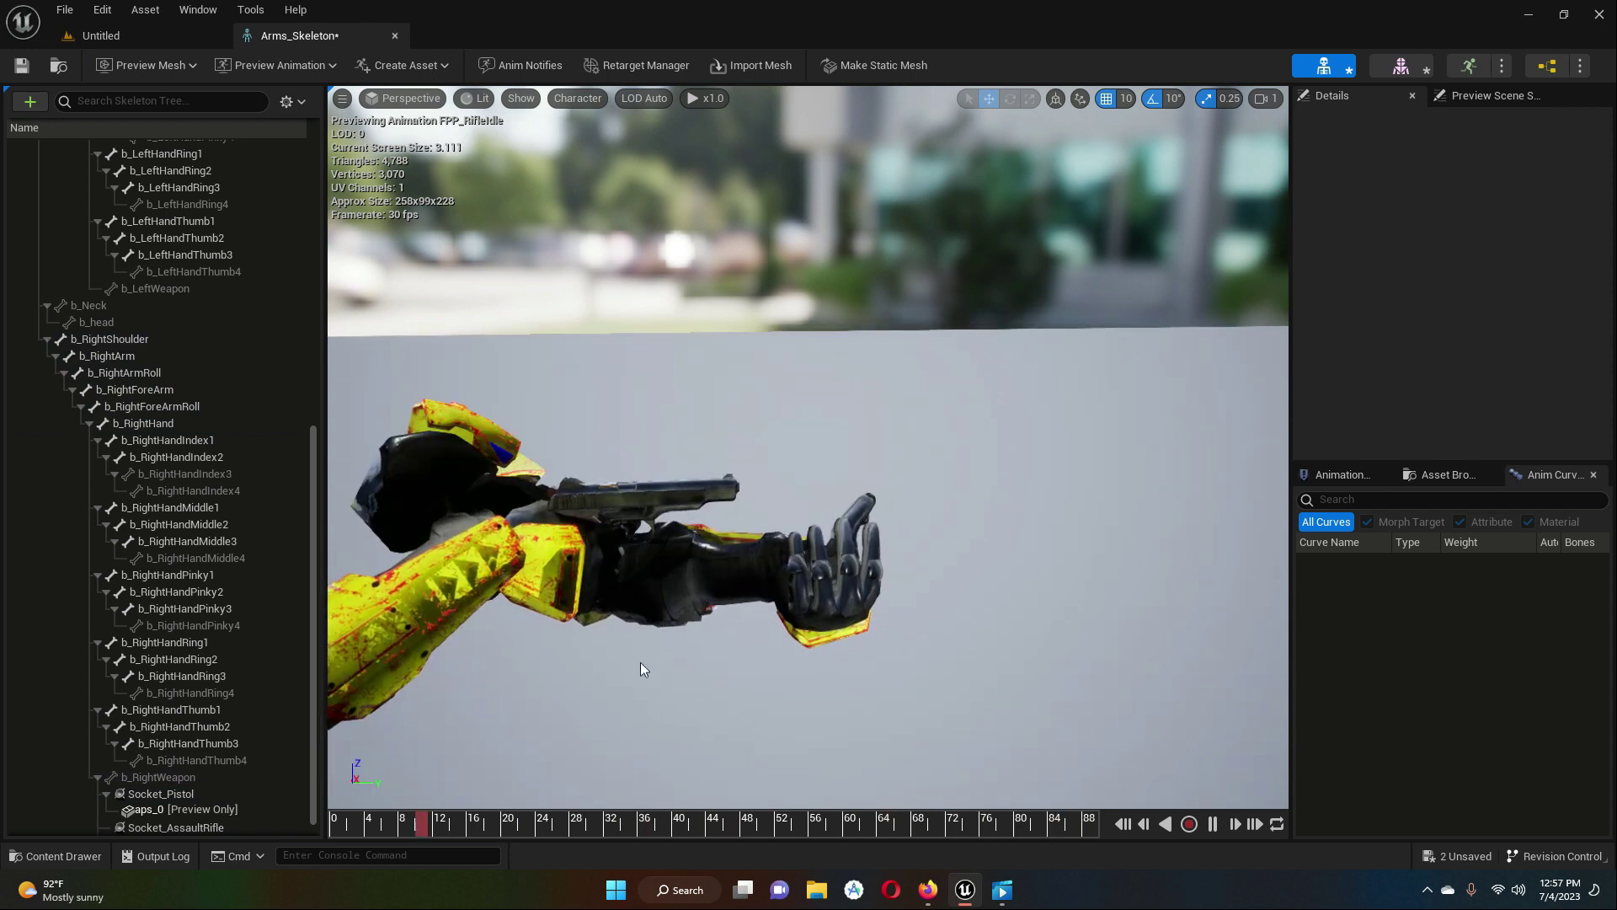
right_drag(653, 657, 661, 720)
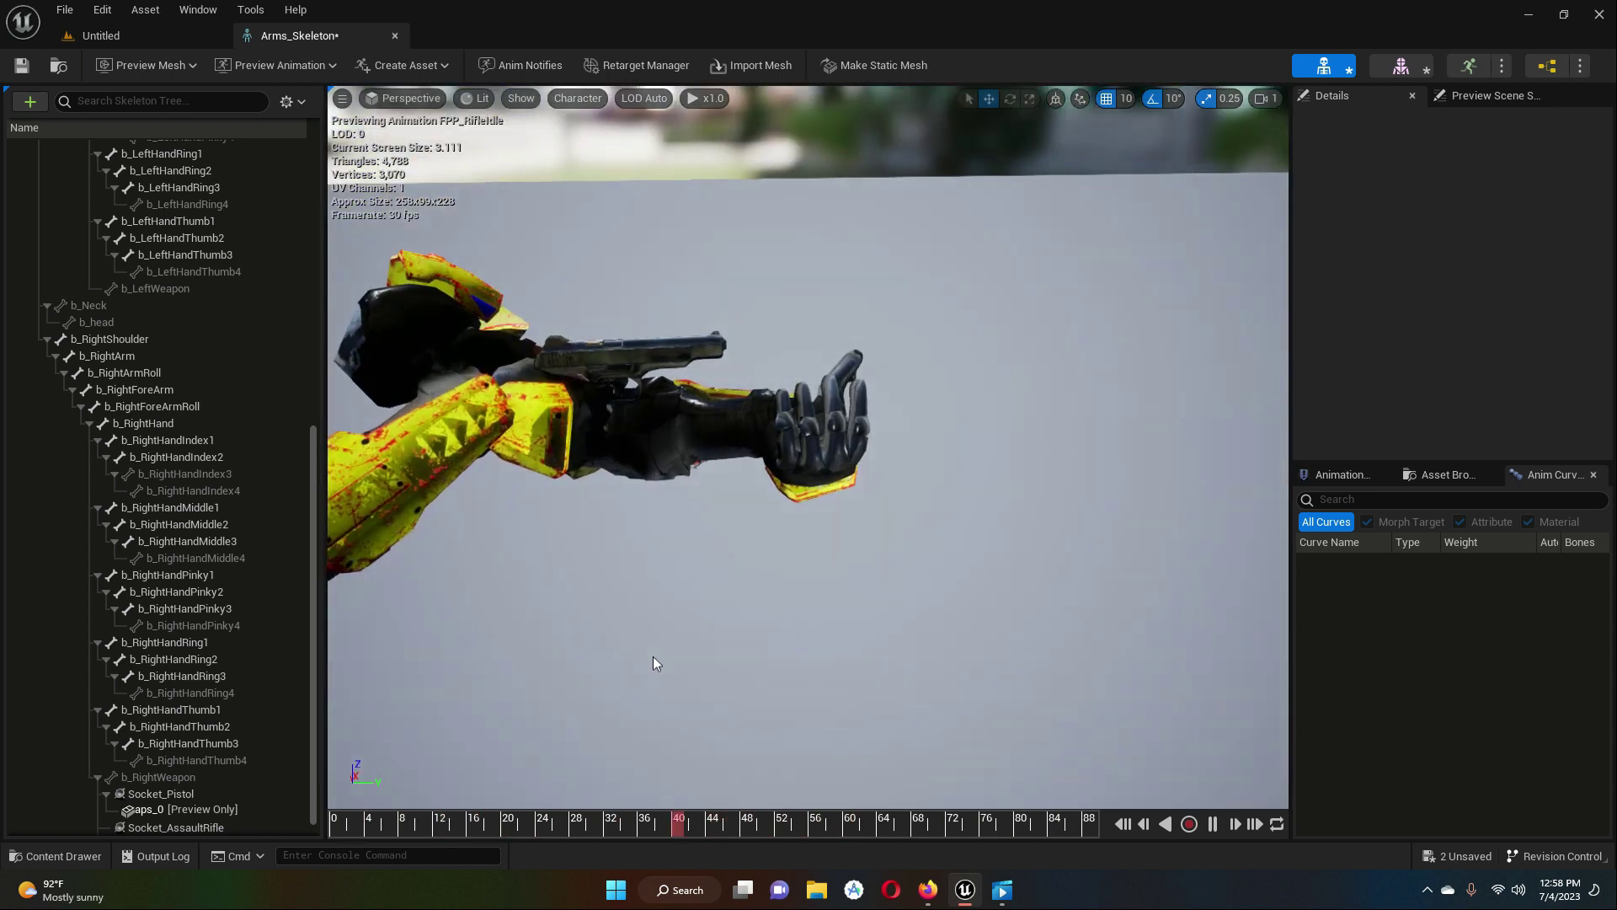
right_drag(654, 550, 539, 522)
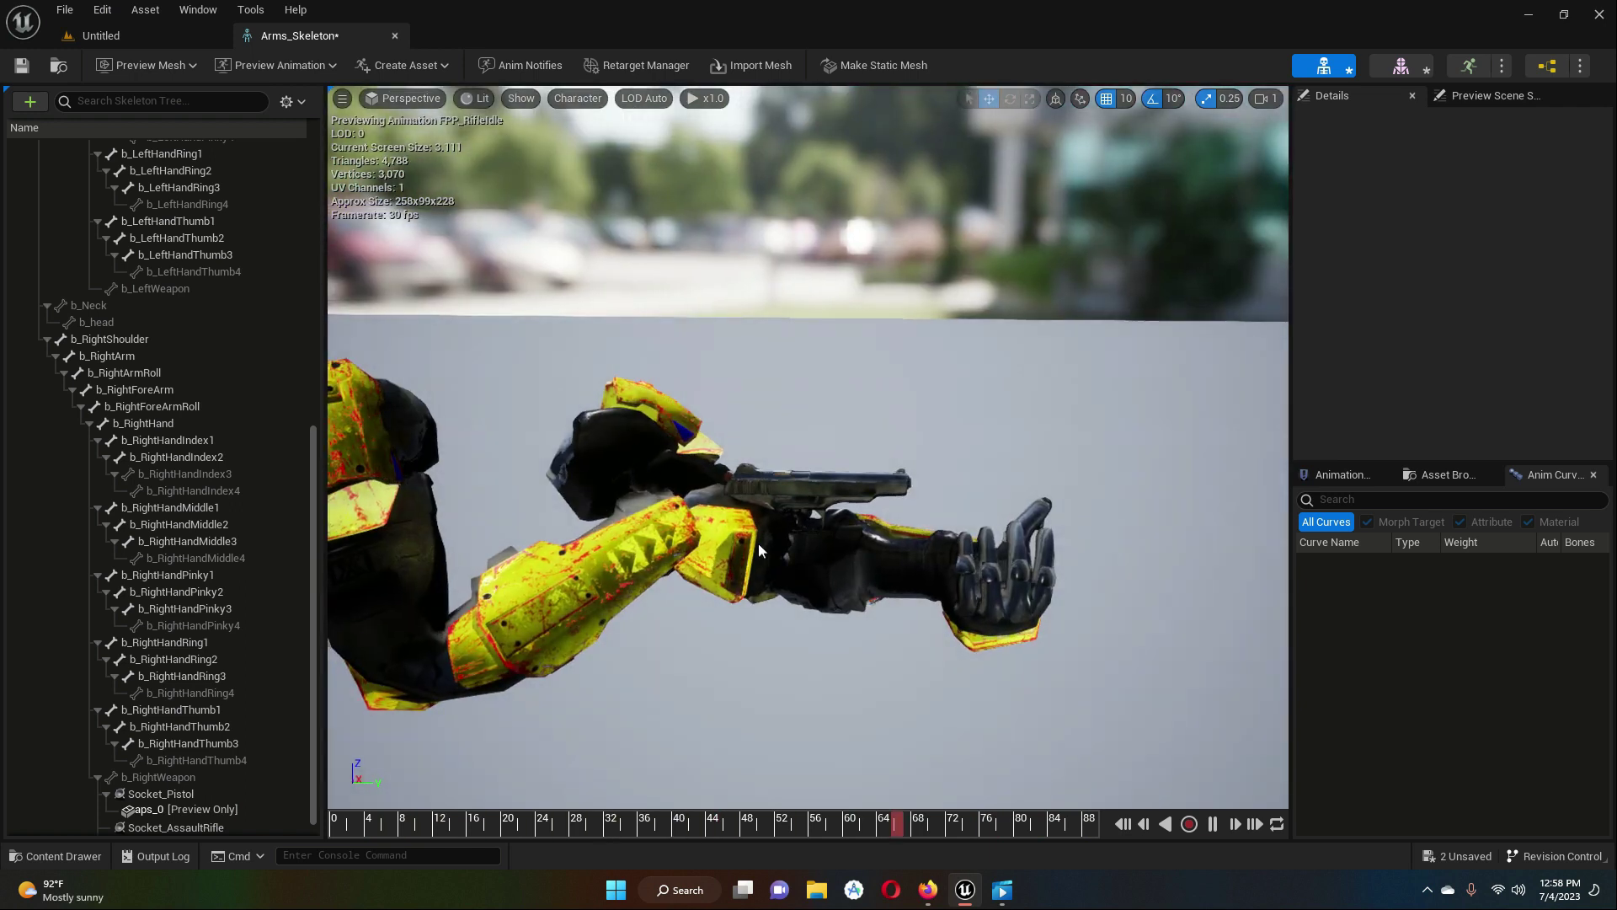
right_drag(842, 602, 863, 636)
scroll(843, 602, up, 5)
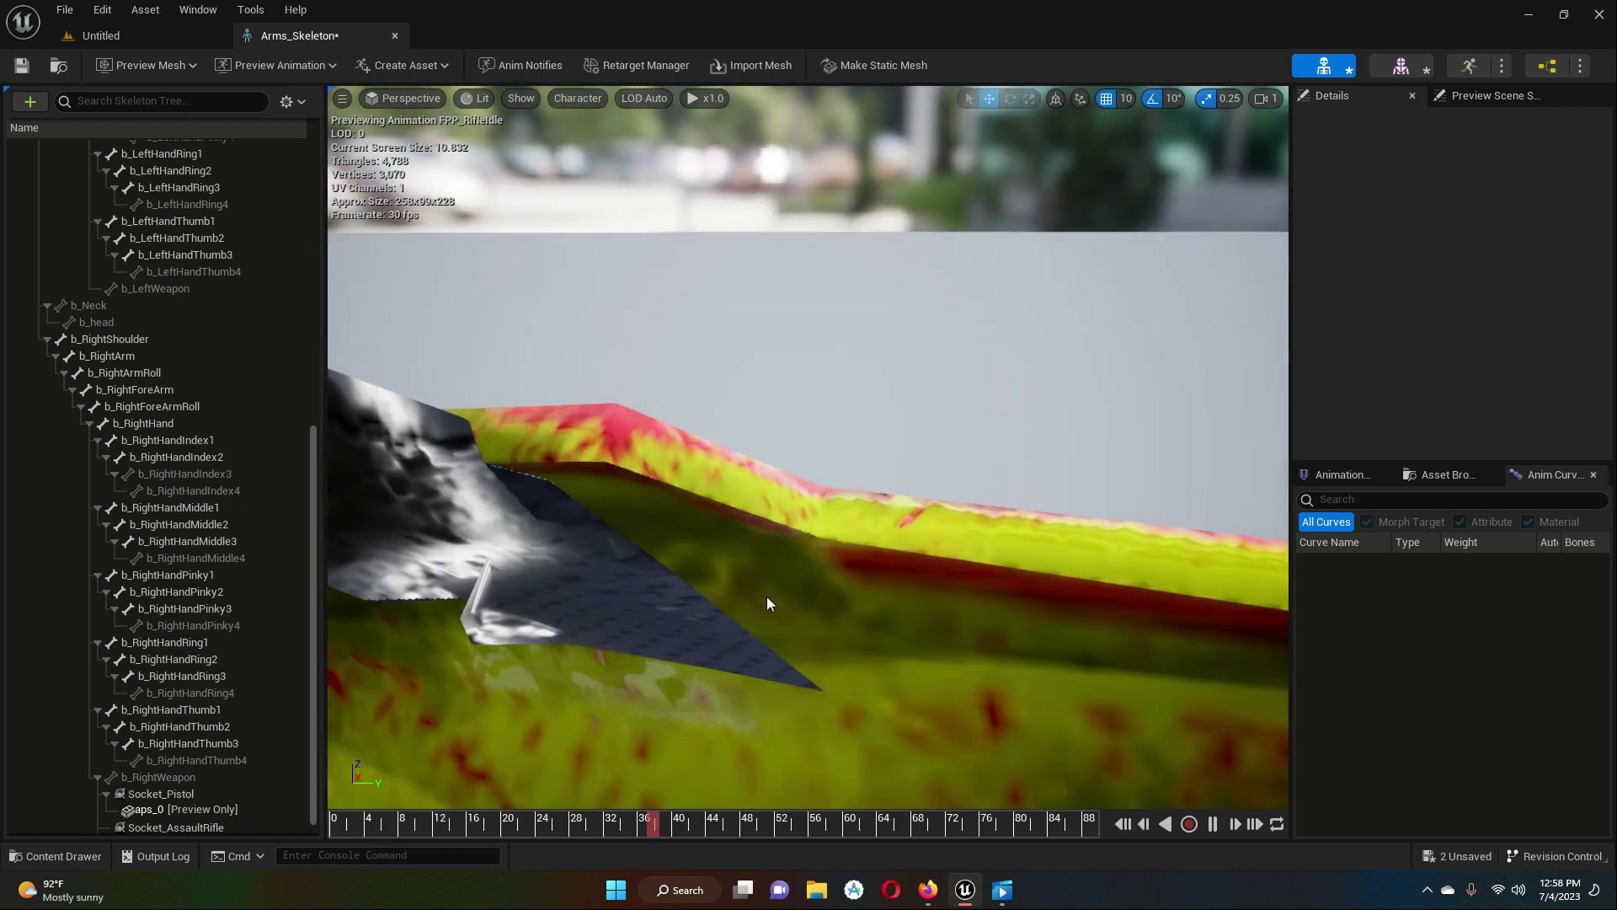
scroll(766, 603, down, 2)
scroll(758, 590, down, 3)
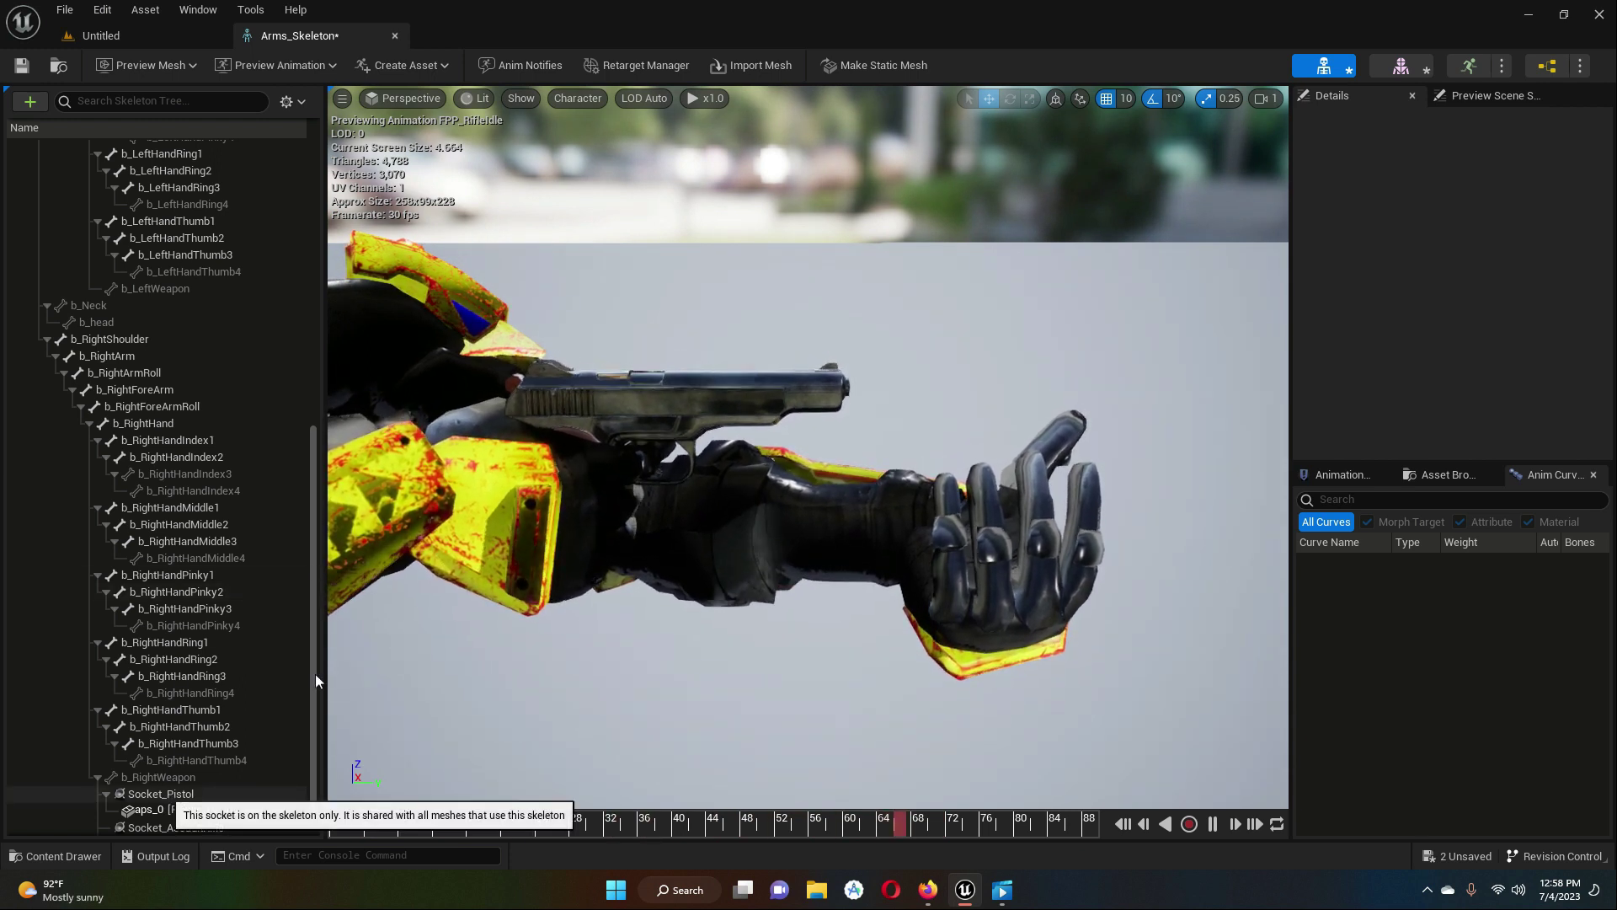
click(165, 794)
drag(702, 432, 709, 430)
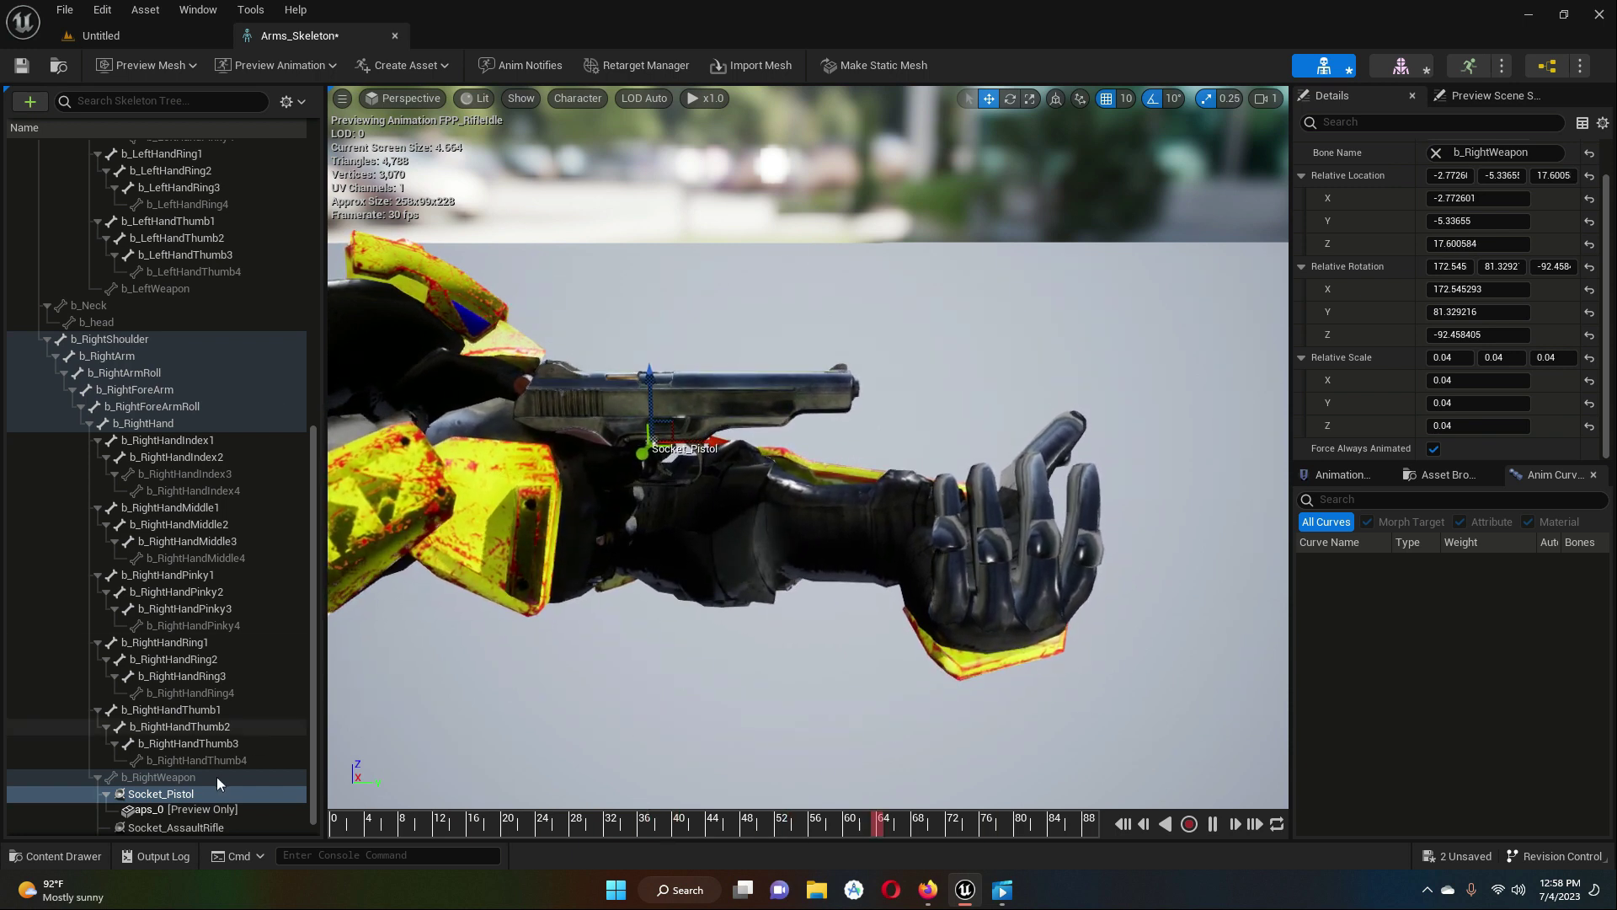
key(ctrl+s)
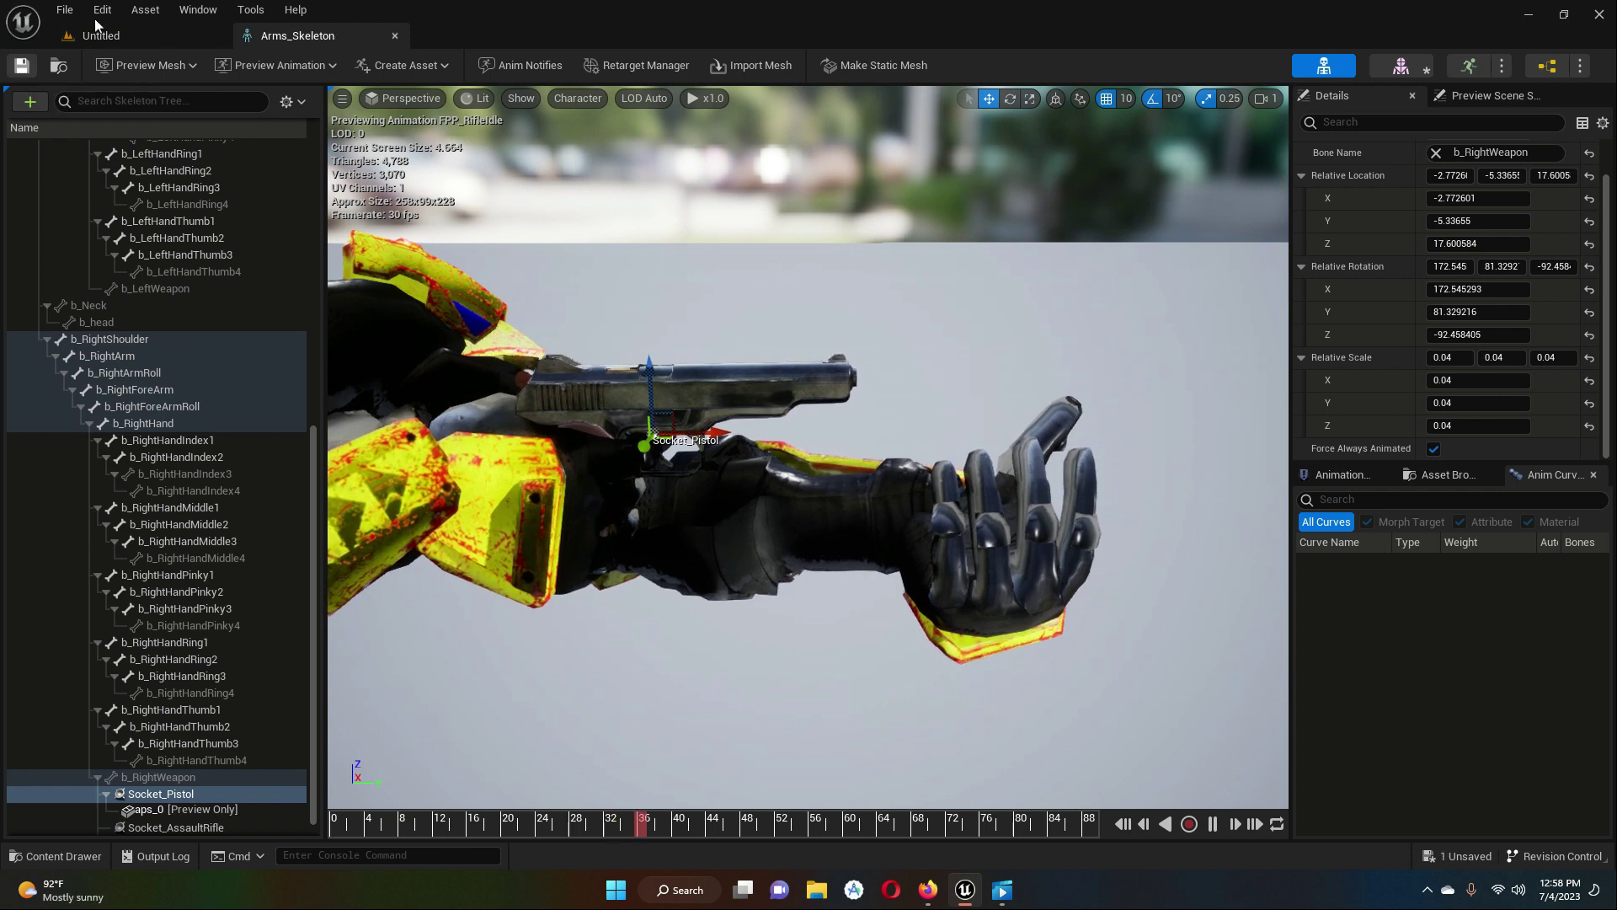
- Restart the play session in the Untitled level and equip the pistol
click(108, 37)
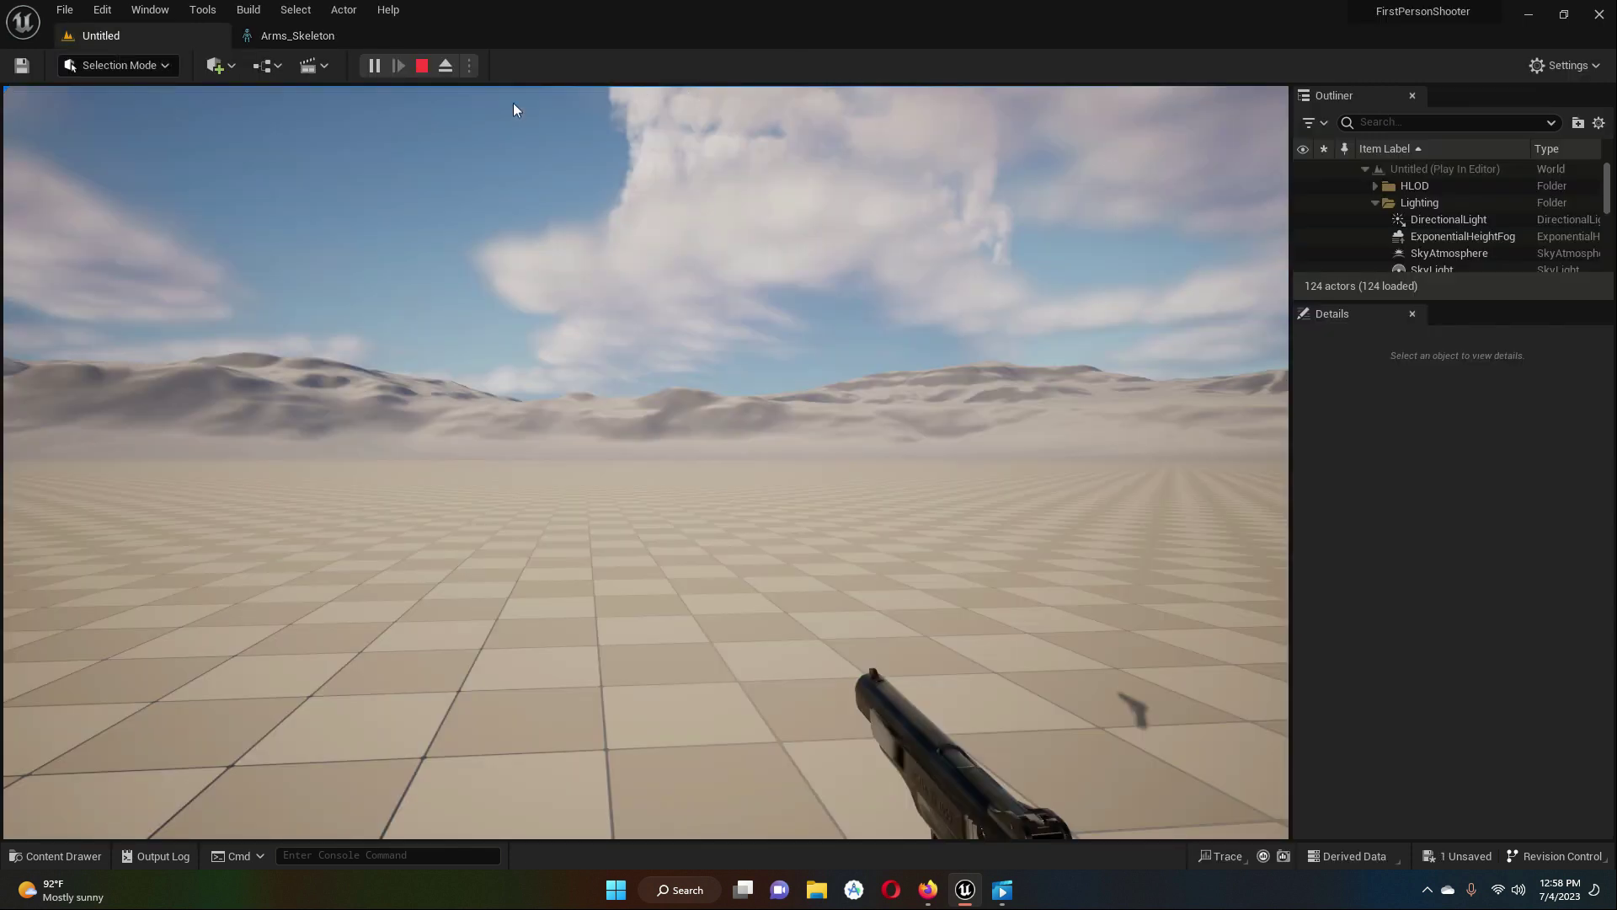
click(418, 66)
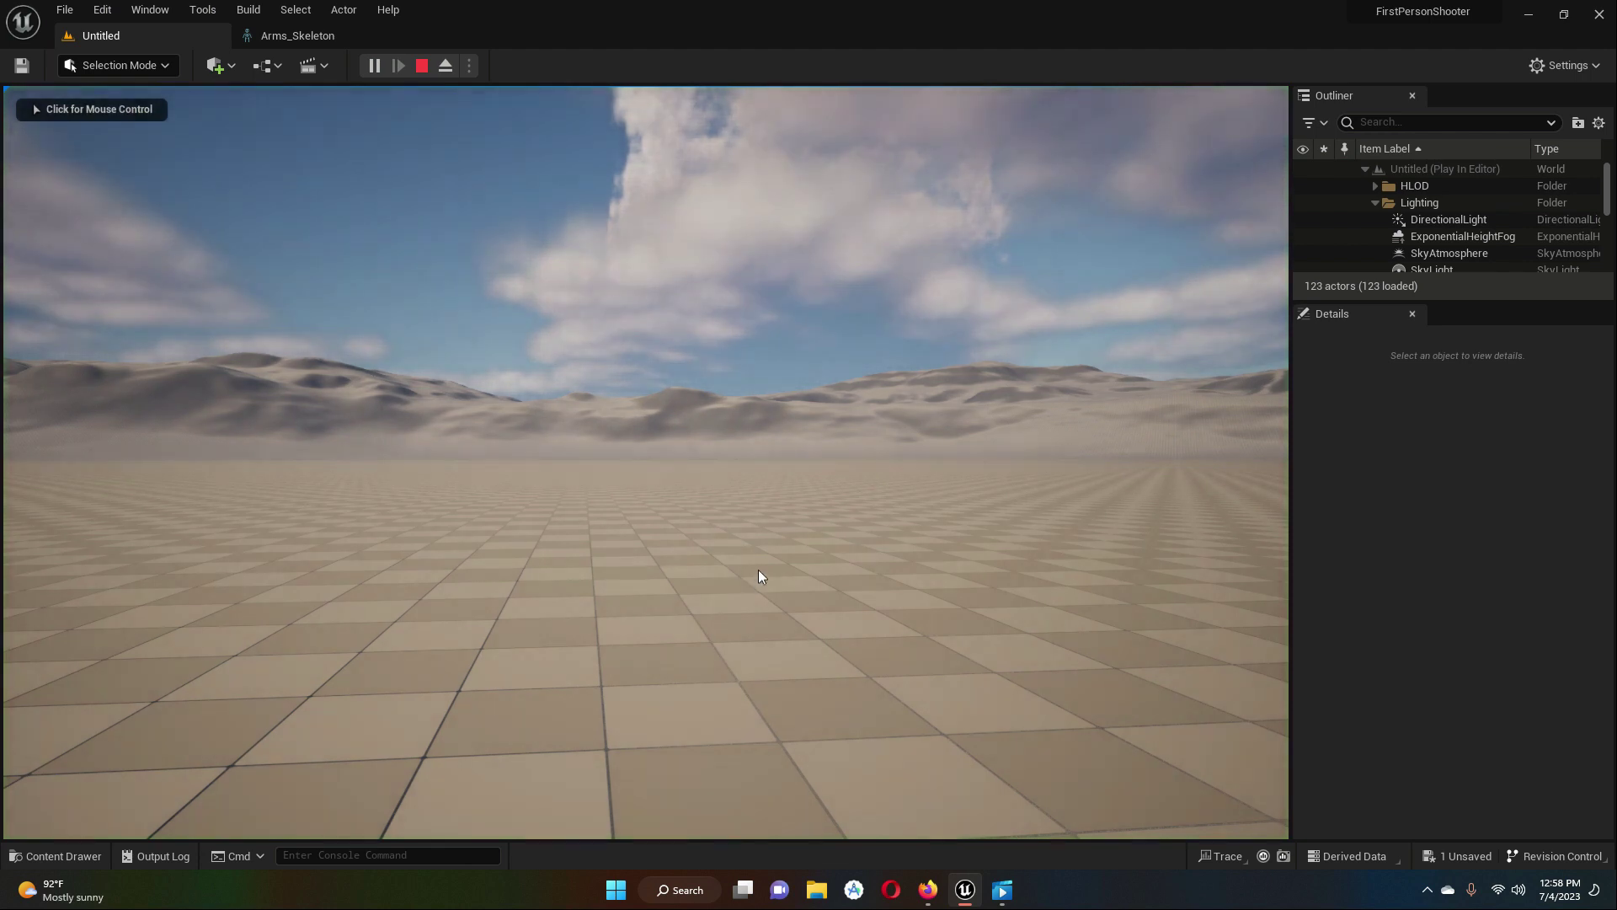
click(758, 563)
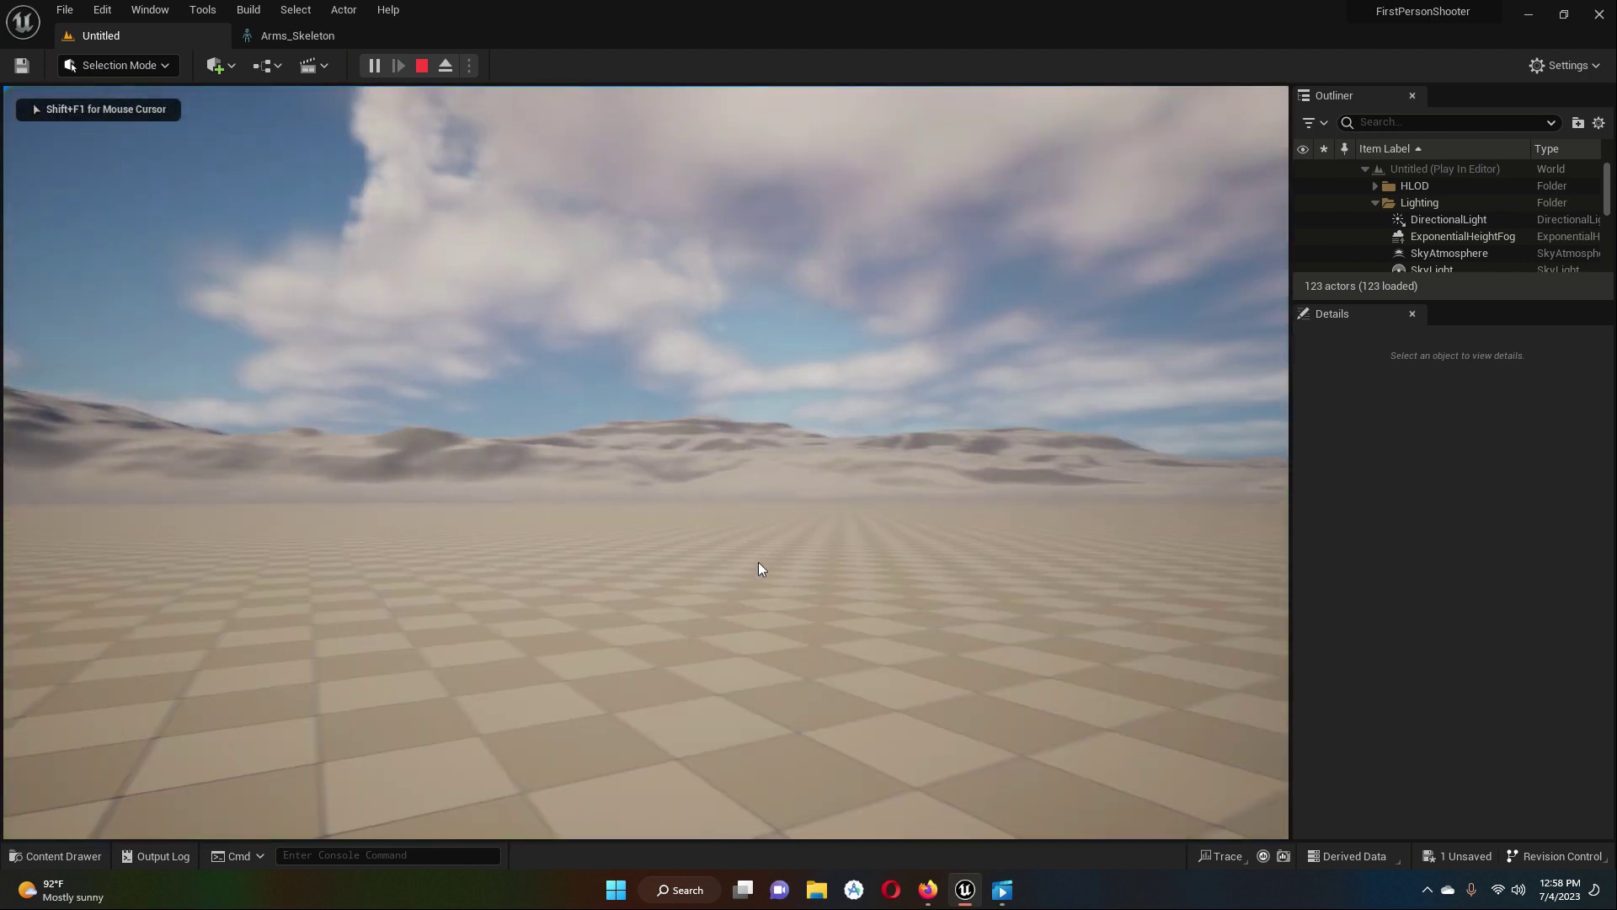
key(1)
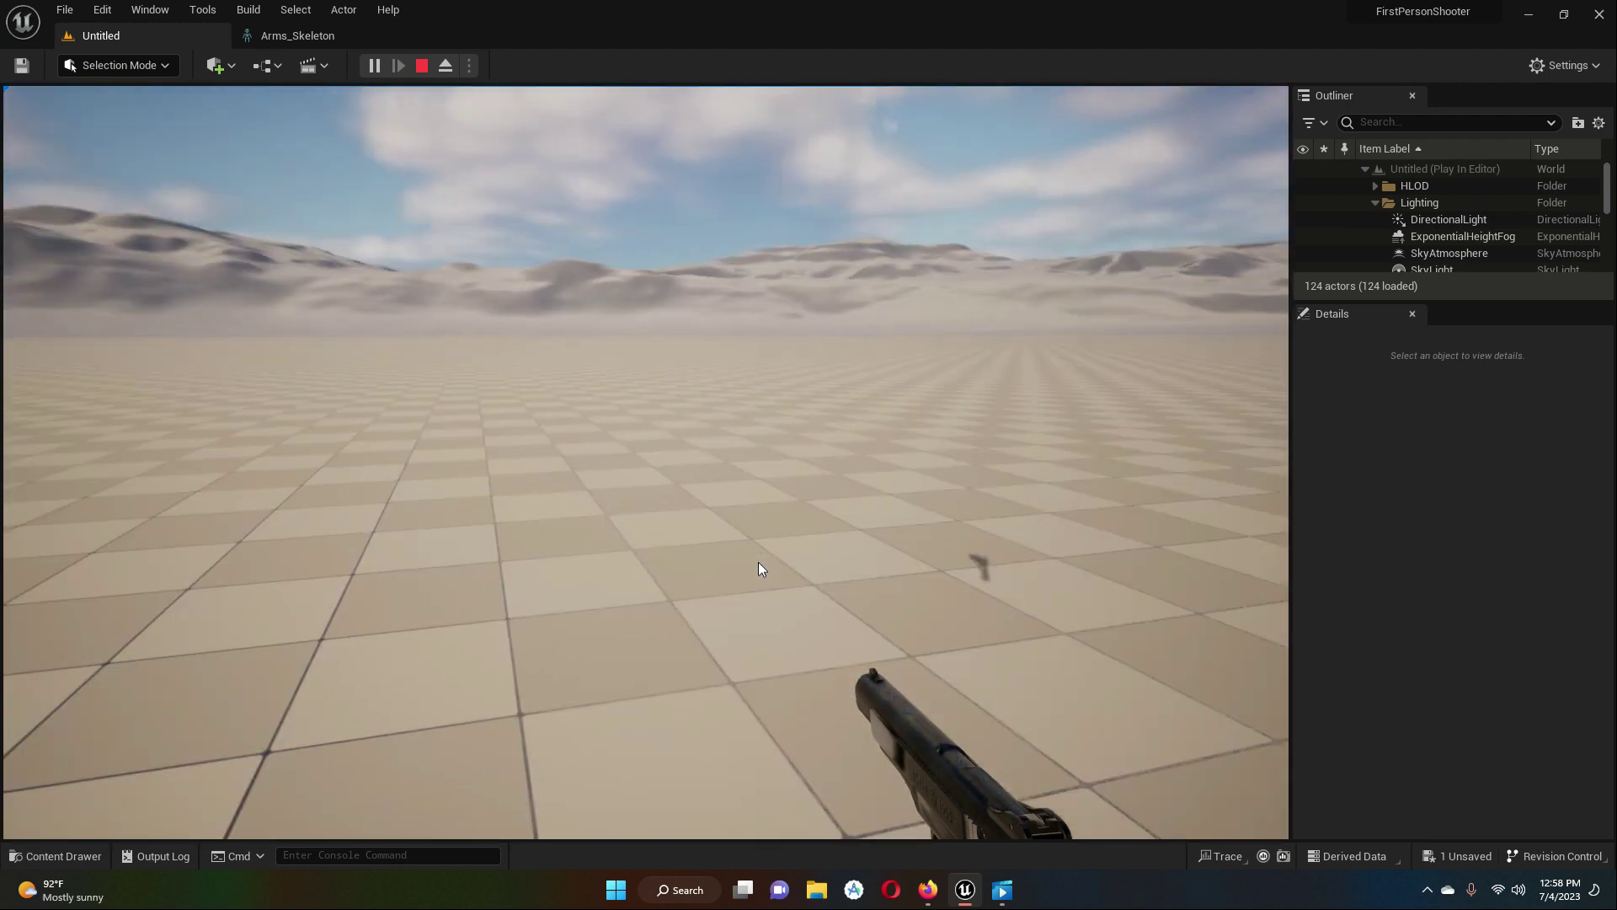
- Walk and look around with the equipped pistol to examine its placement, and stop the play session
key(d)
key(a)
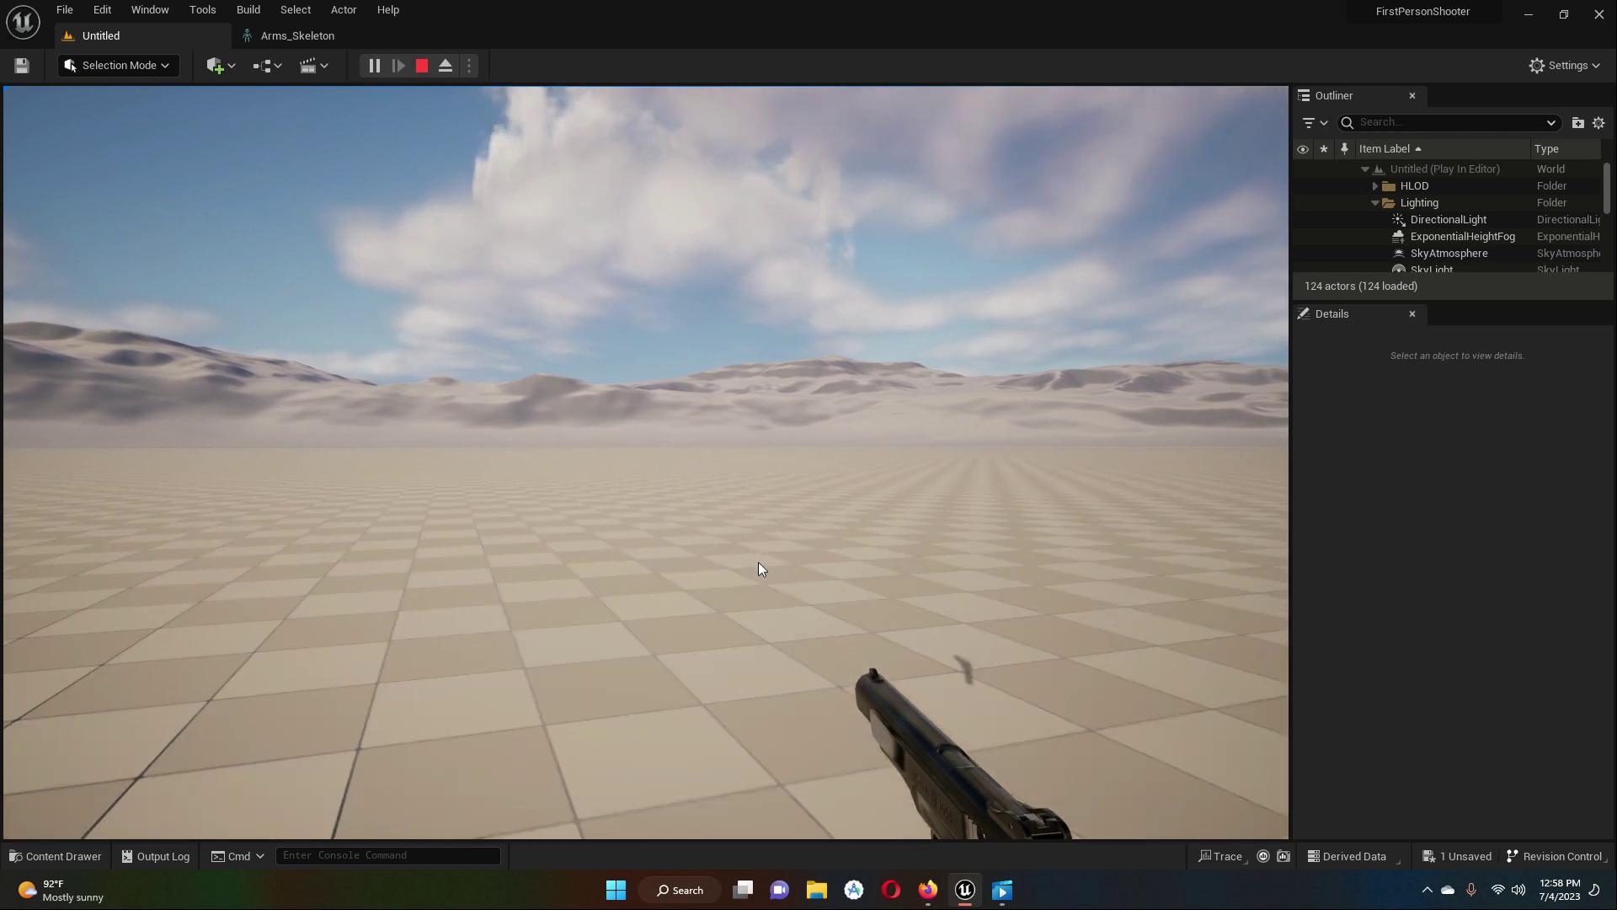
key(d)
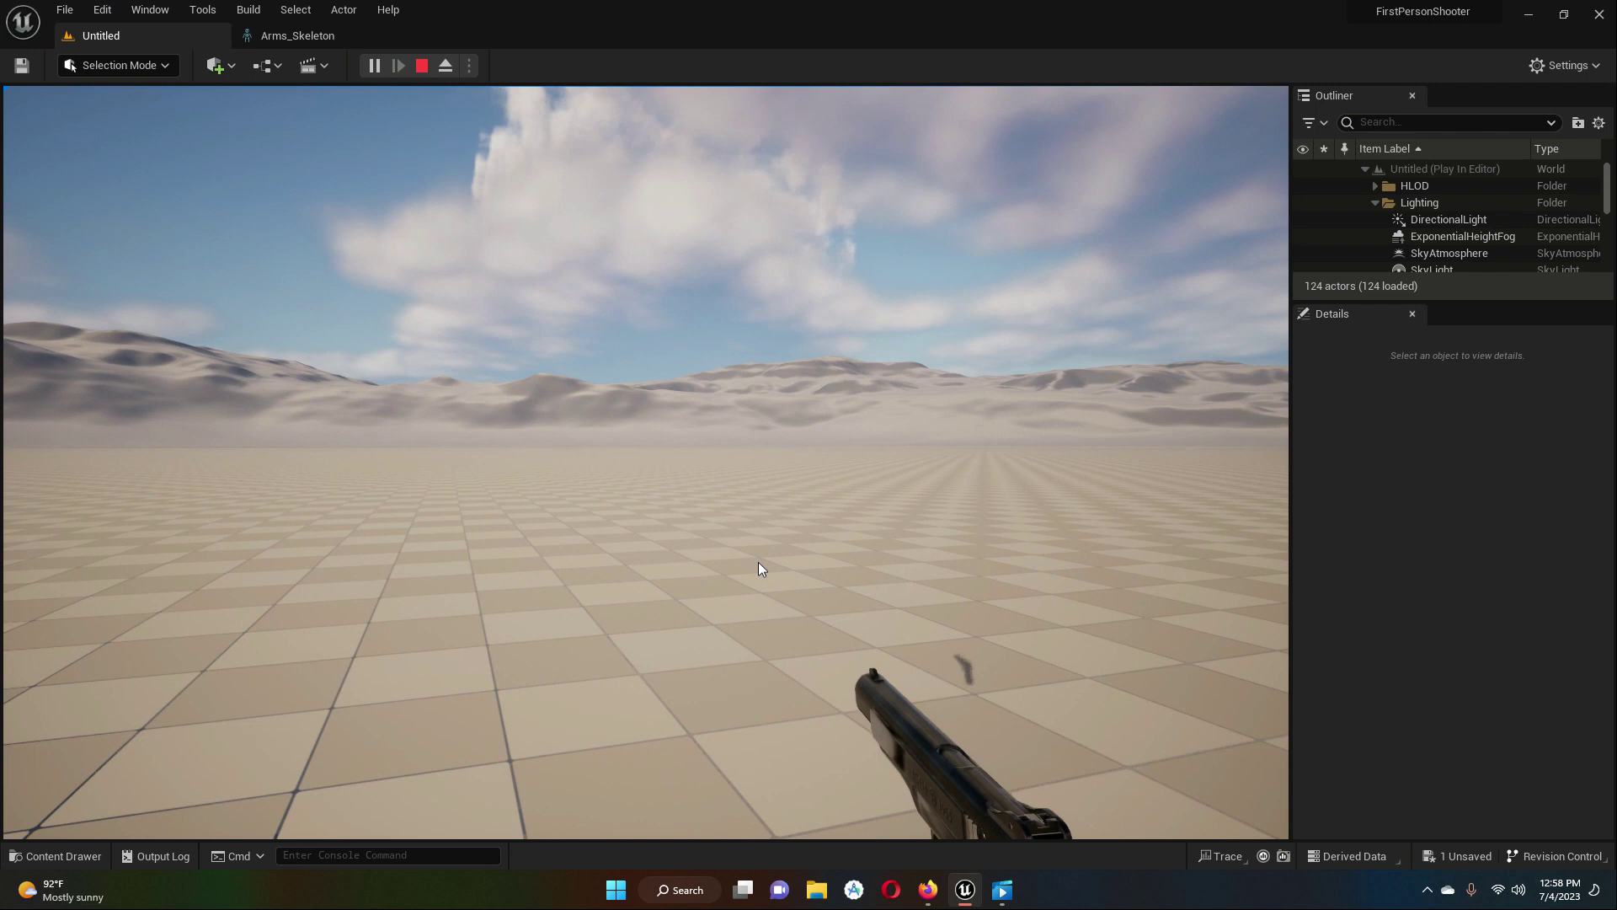
key(w)
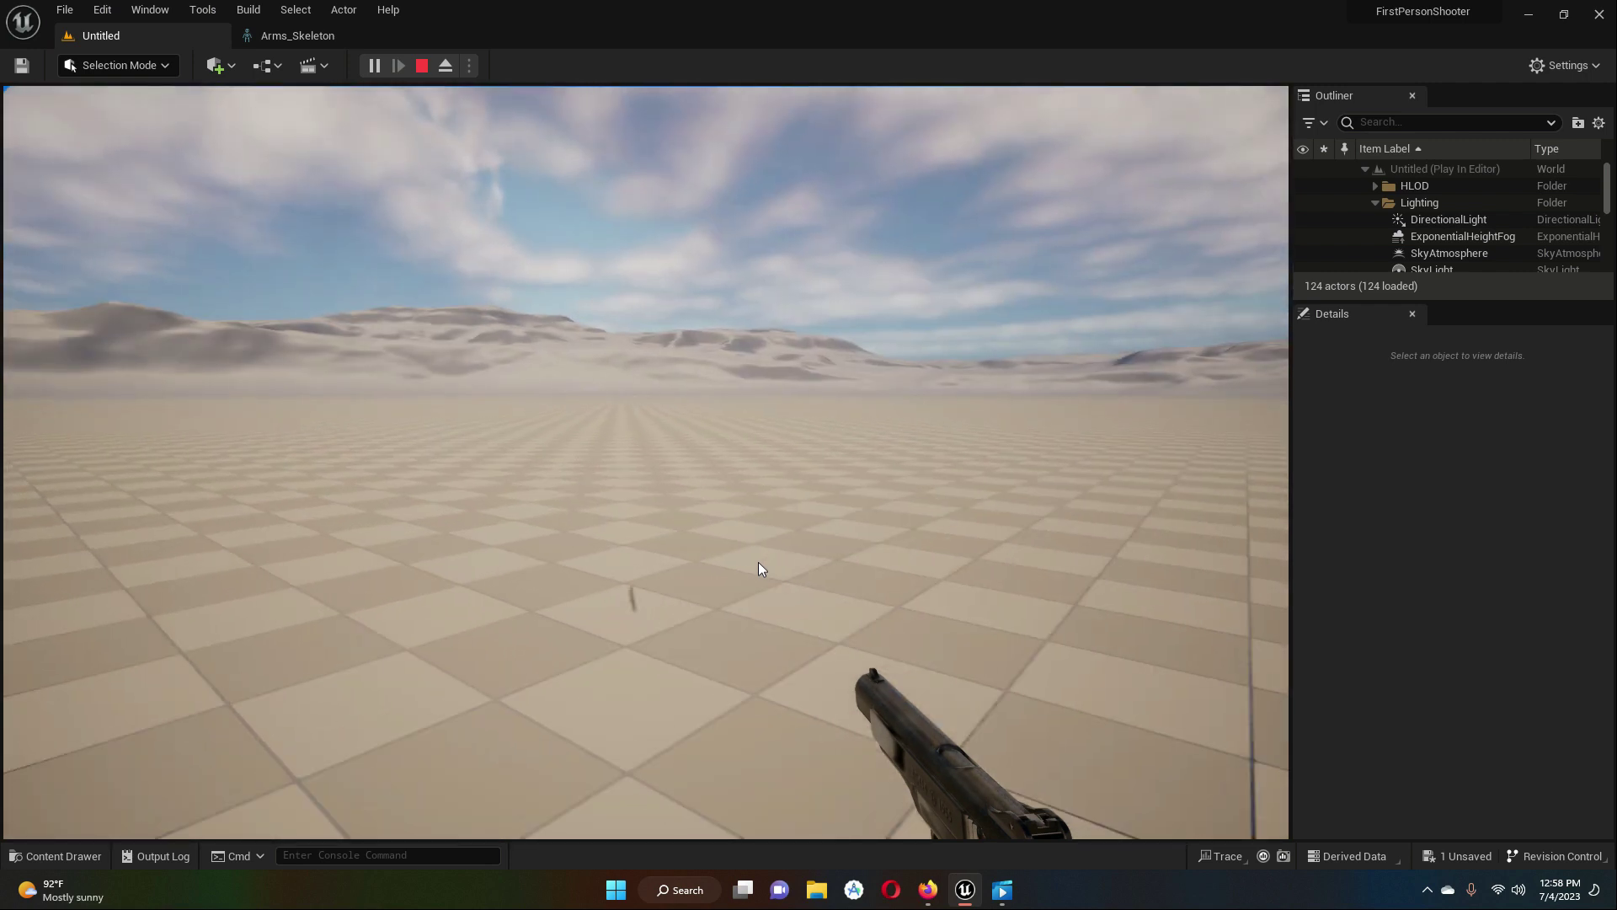
key(w)
key(w)
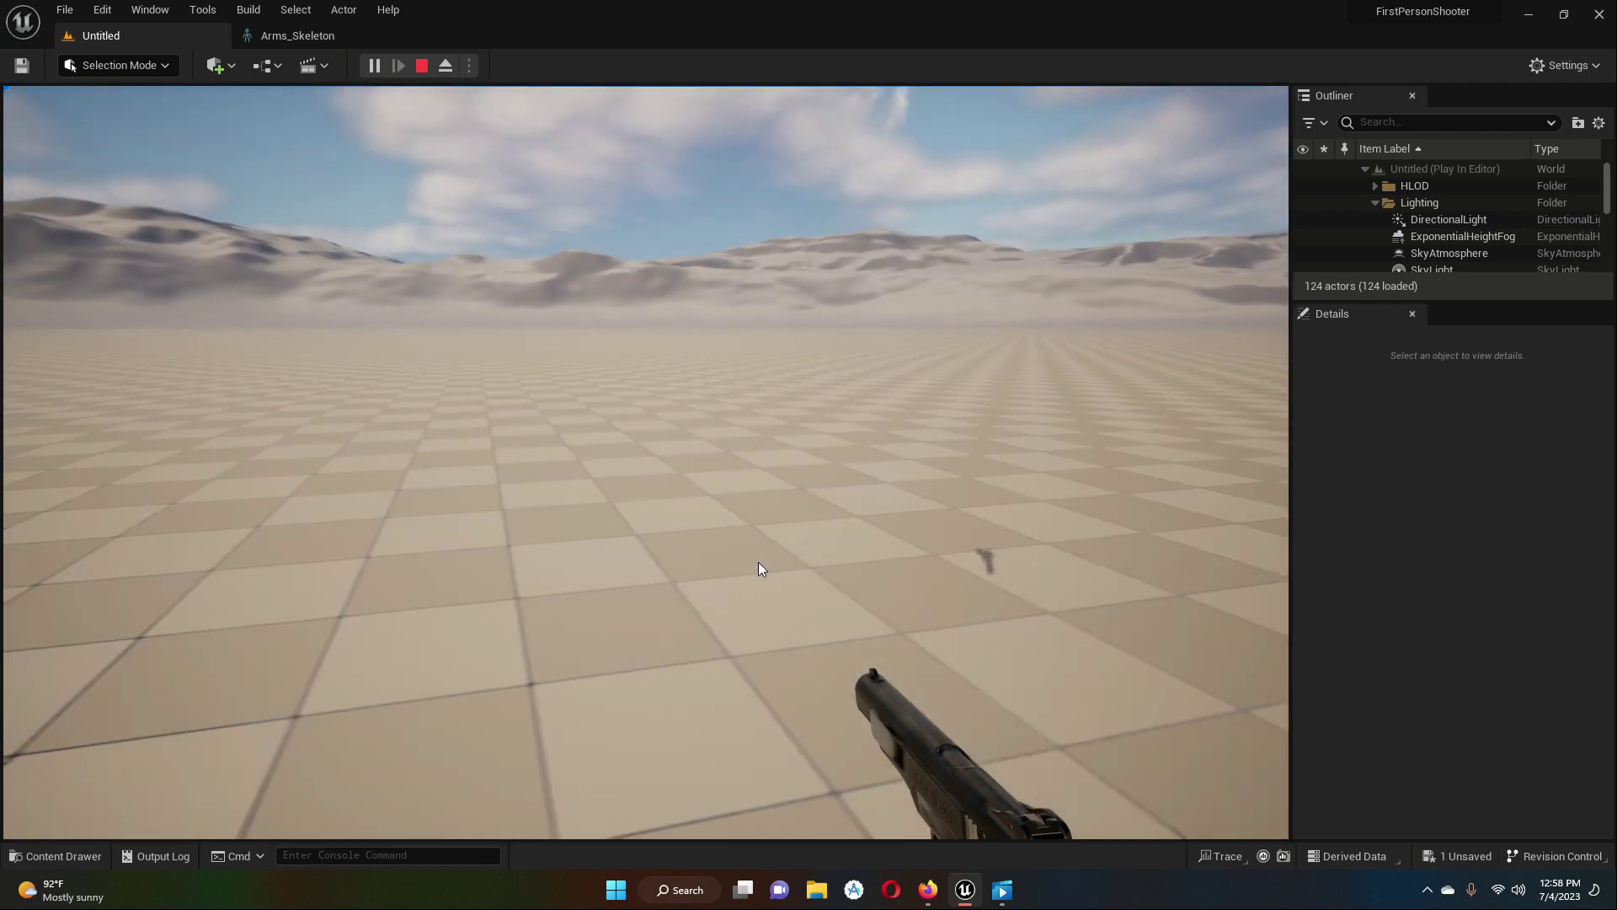
key(w)
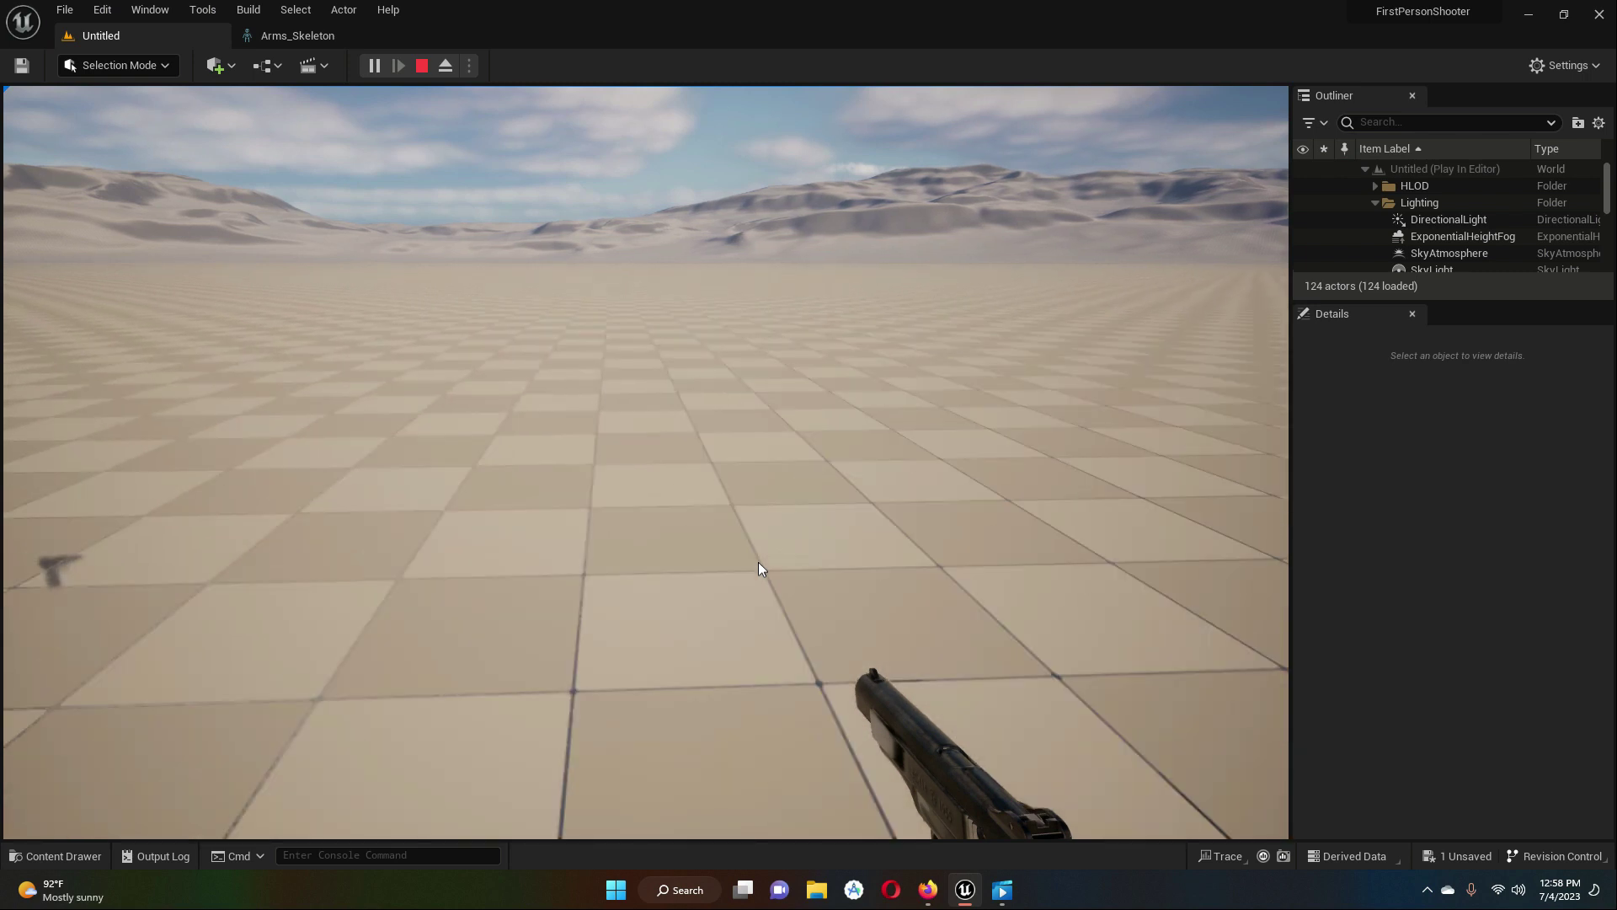
key(w)
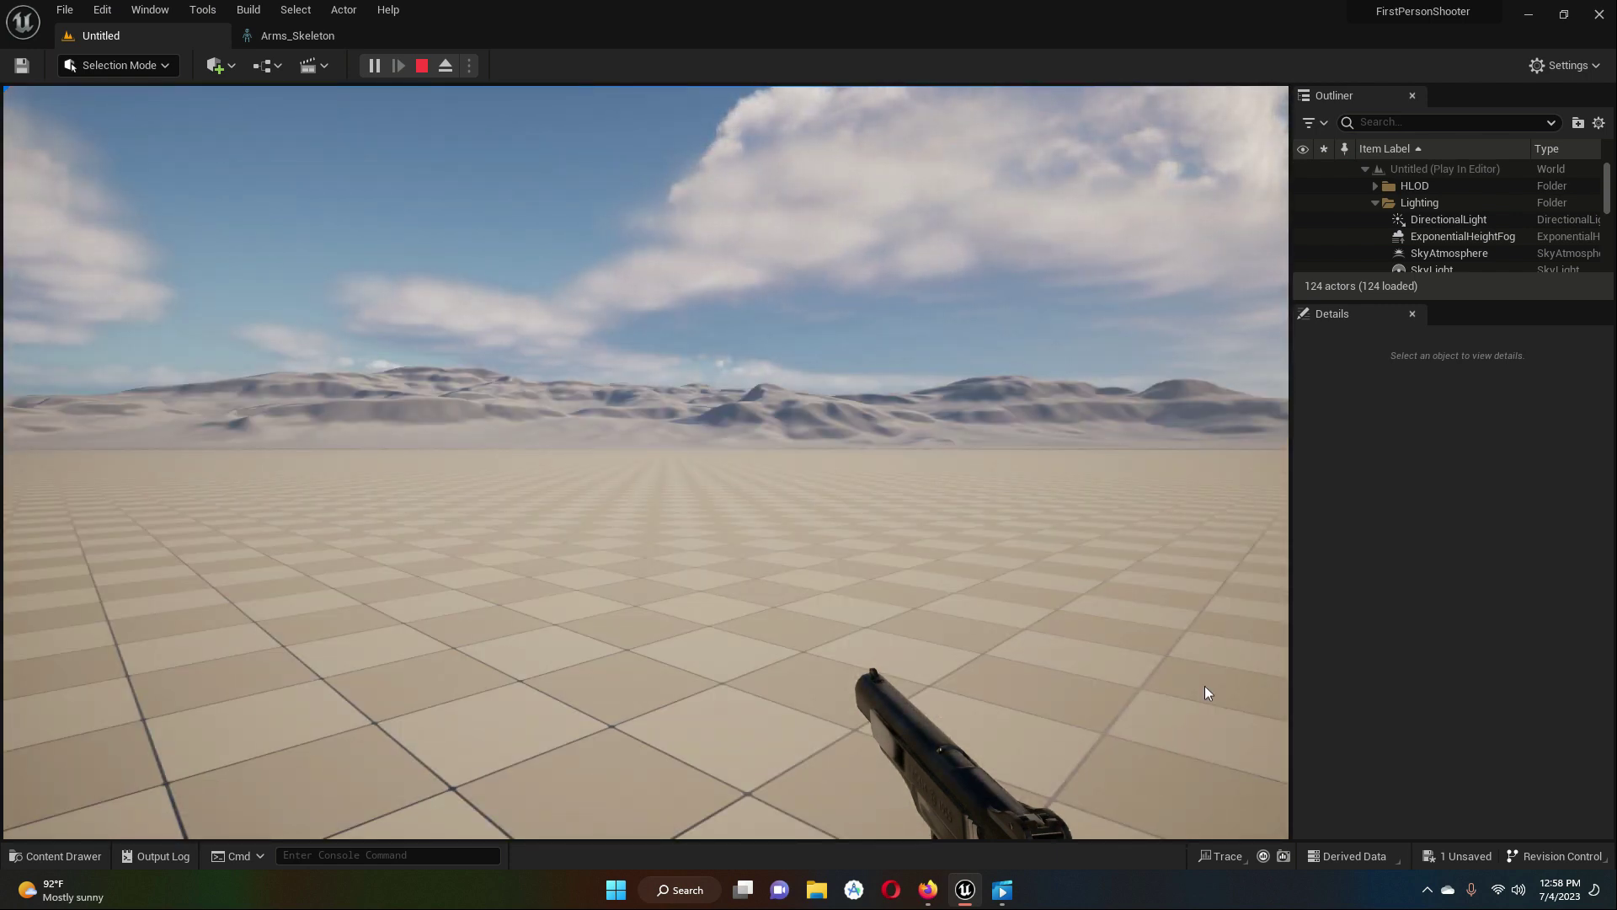
click(422, 66)
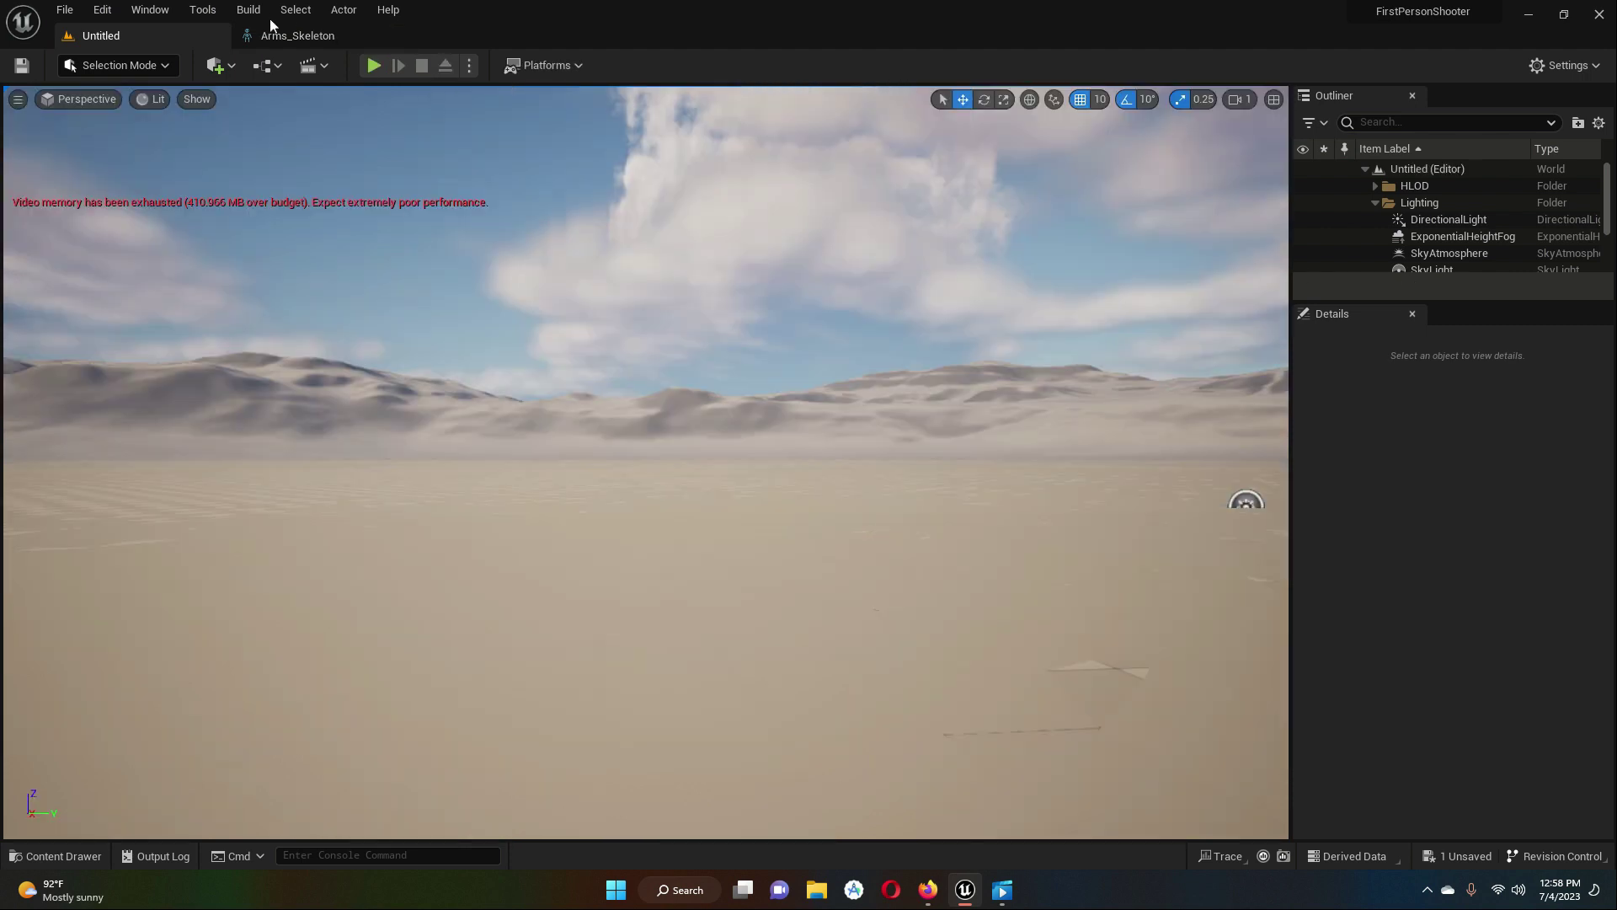
- In Arms_Skeleton, rotate Socket_Pistol to about X -177.46, Y 81.32, Z -92.46 and save the skeleton
click(295, 35)
right_drag(714, 585, 697, 588)
scroll(685, 588, down, 3)
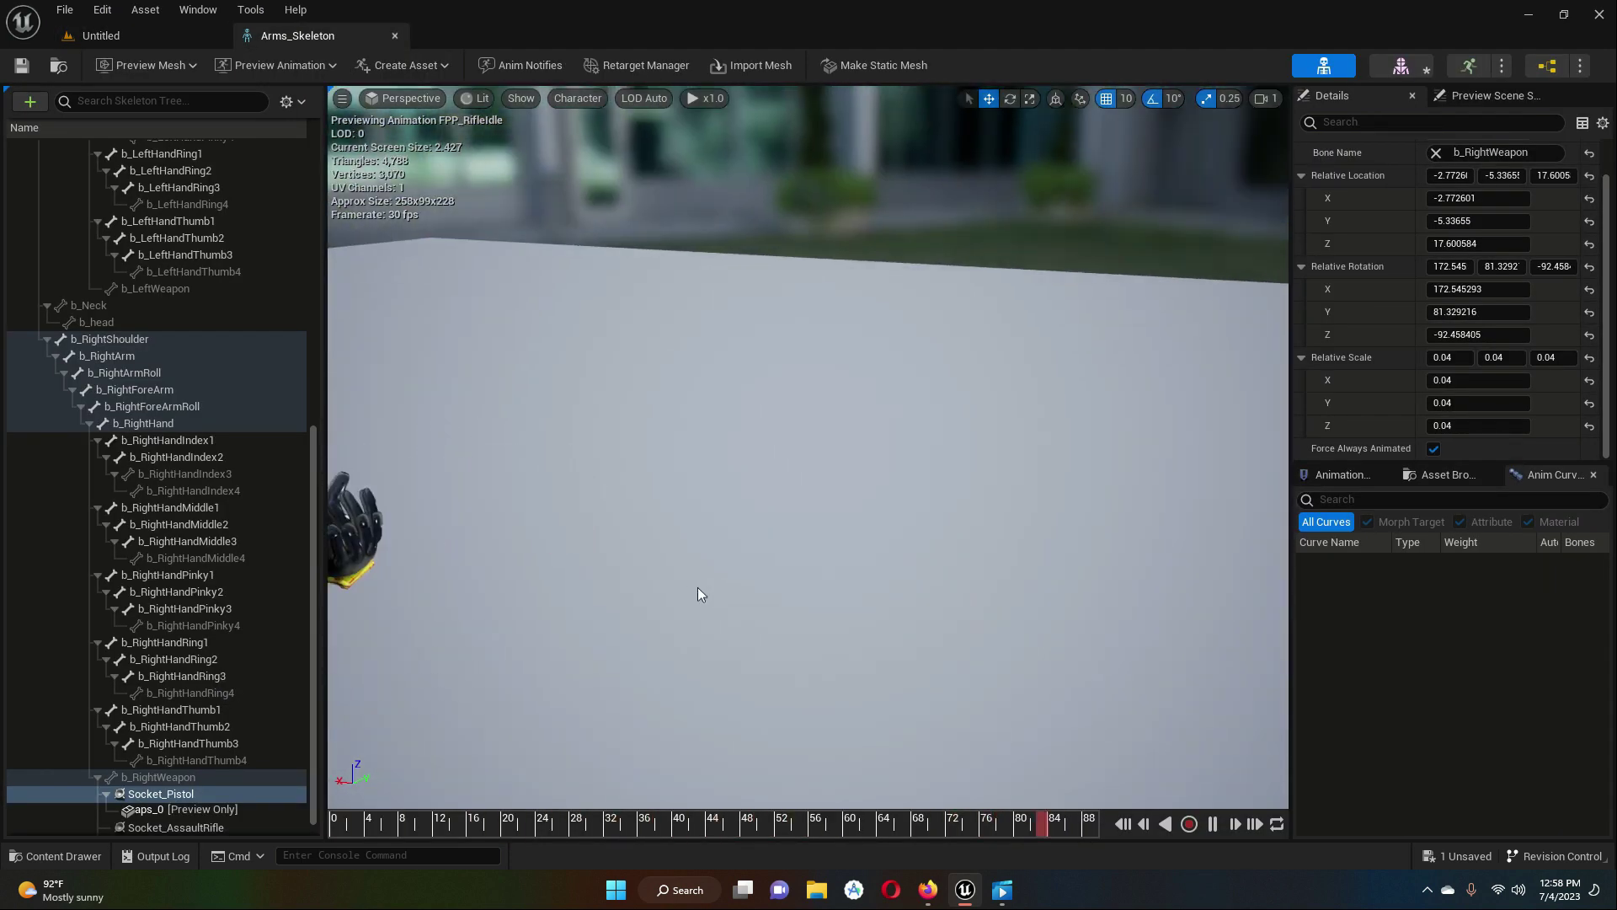
middle_drag(698, 588, 780, 586)
right_drag(812, 482, 856, 492)
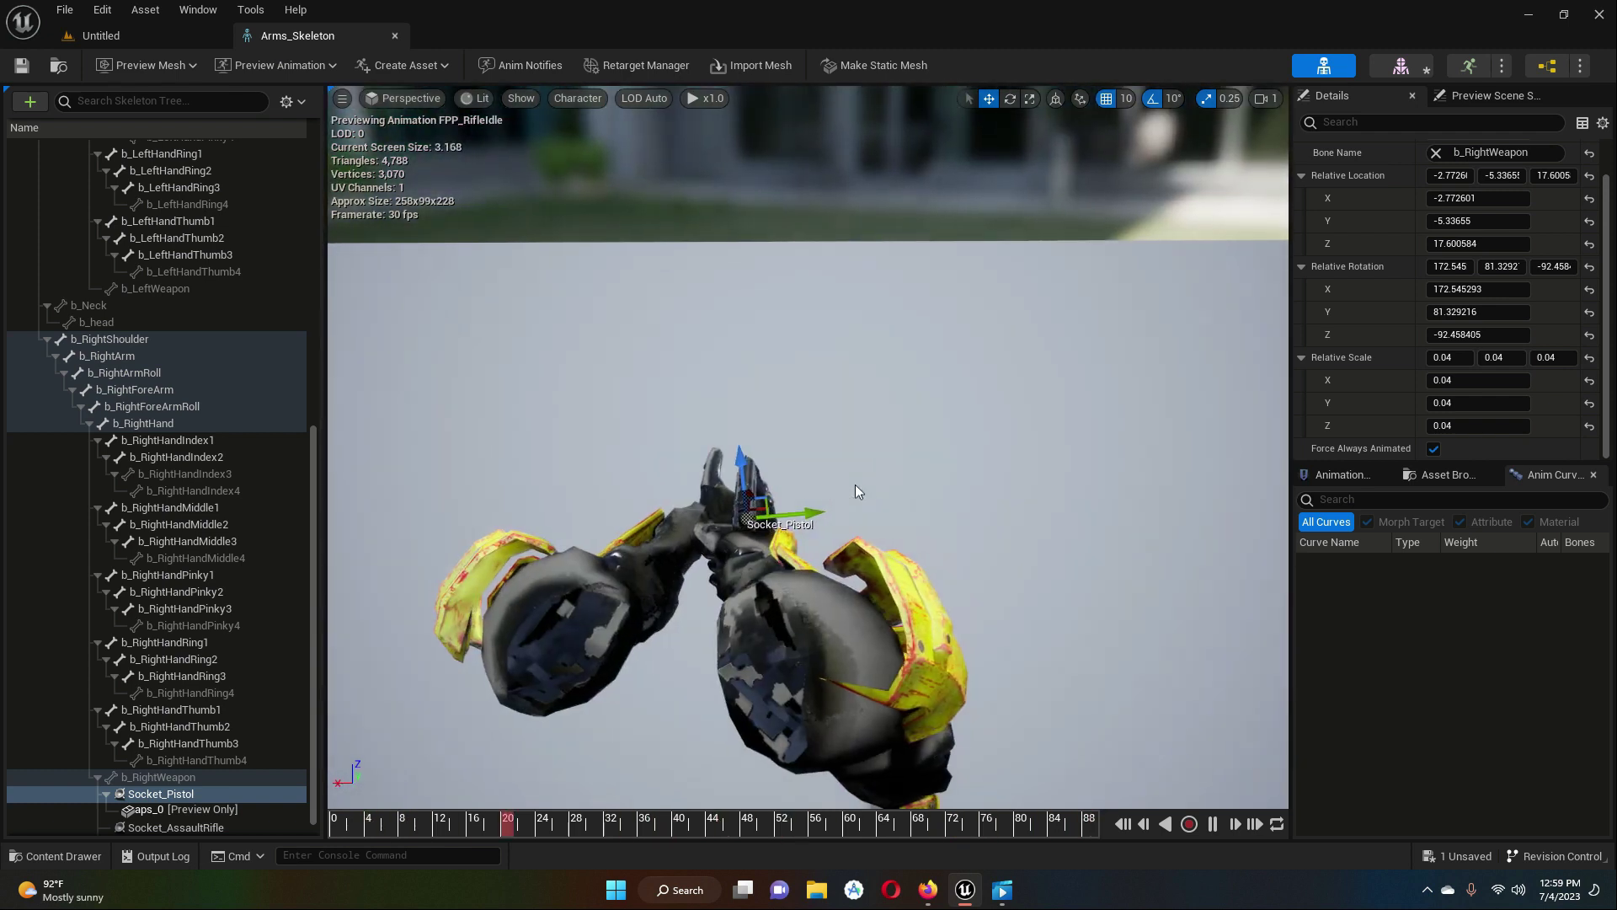
click(794, 427)
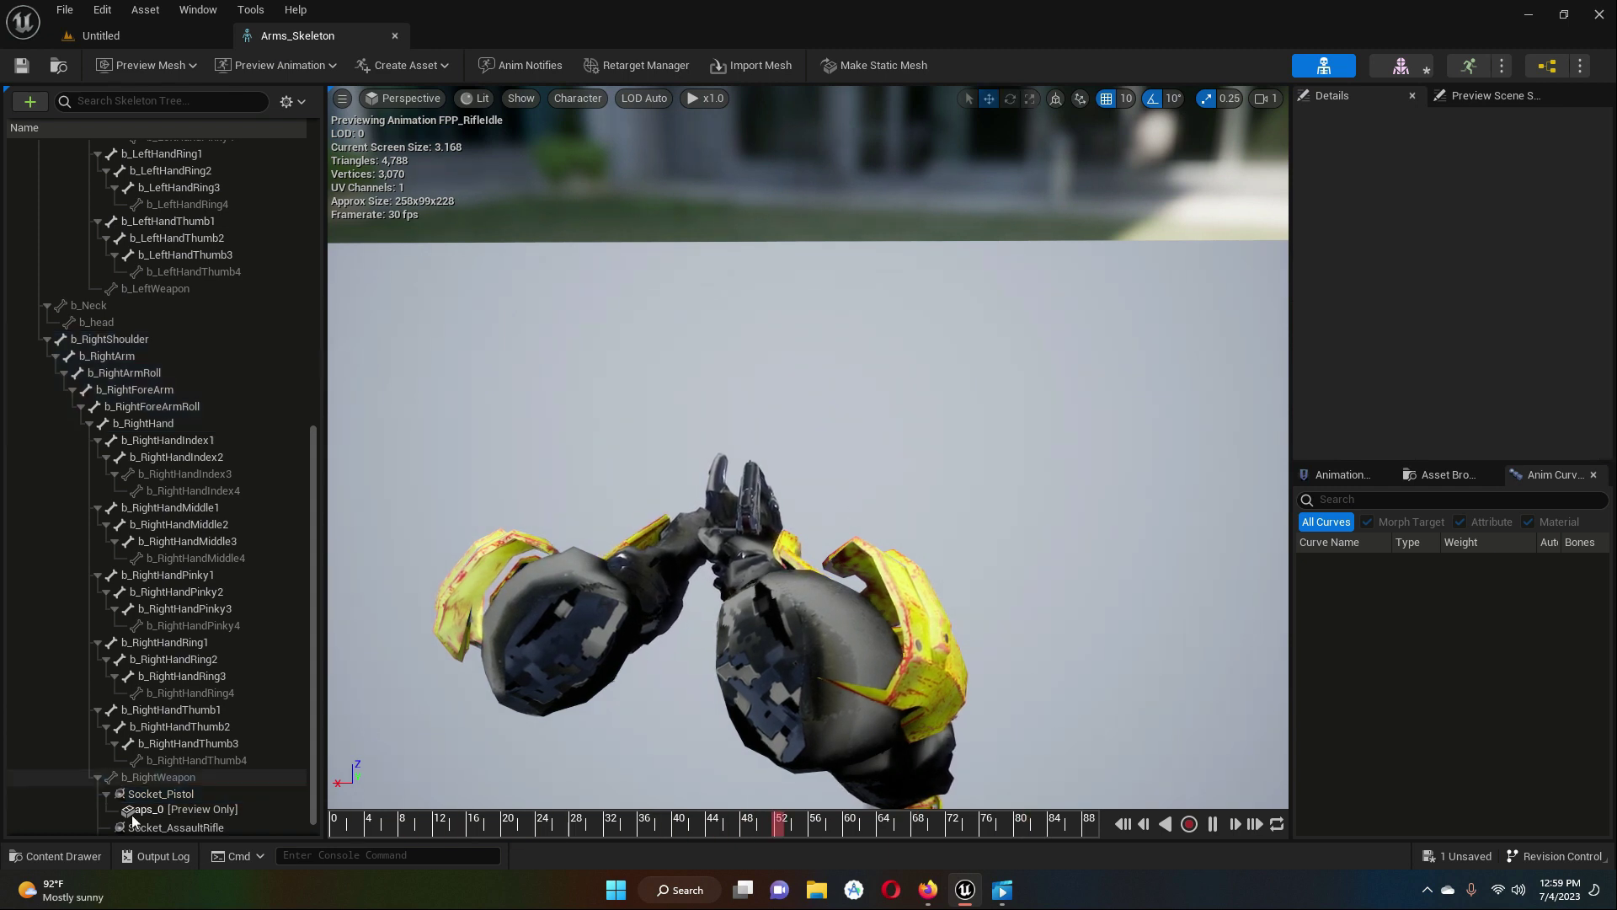
click(160, 794)
click(1009, 99)
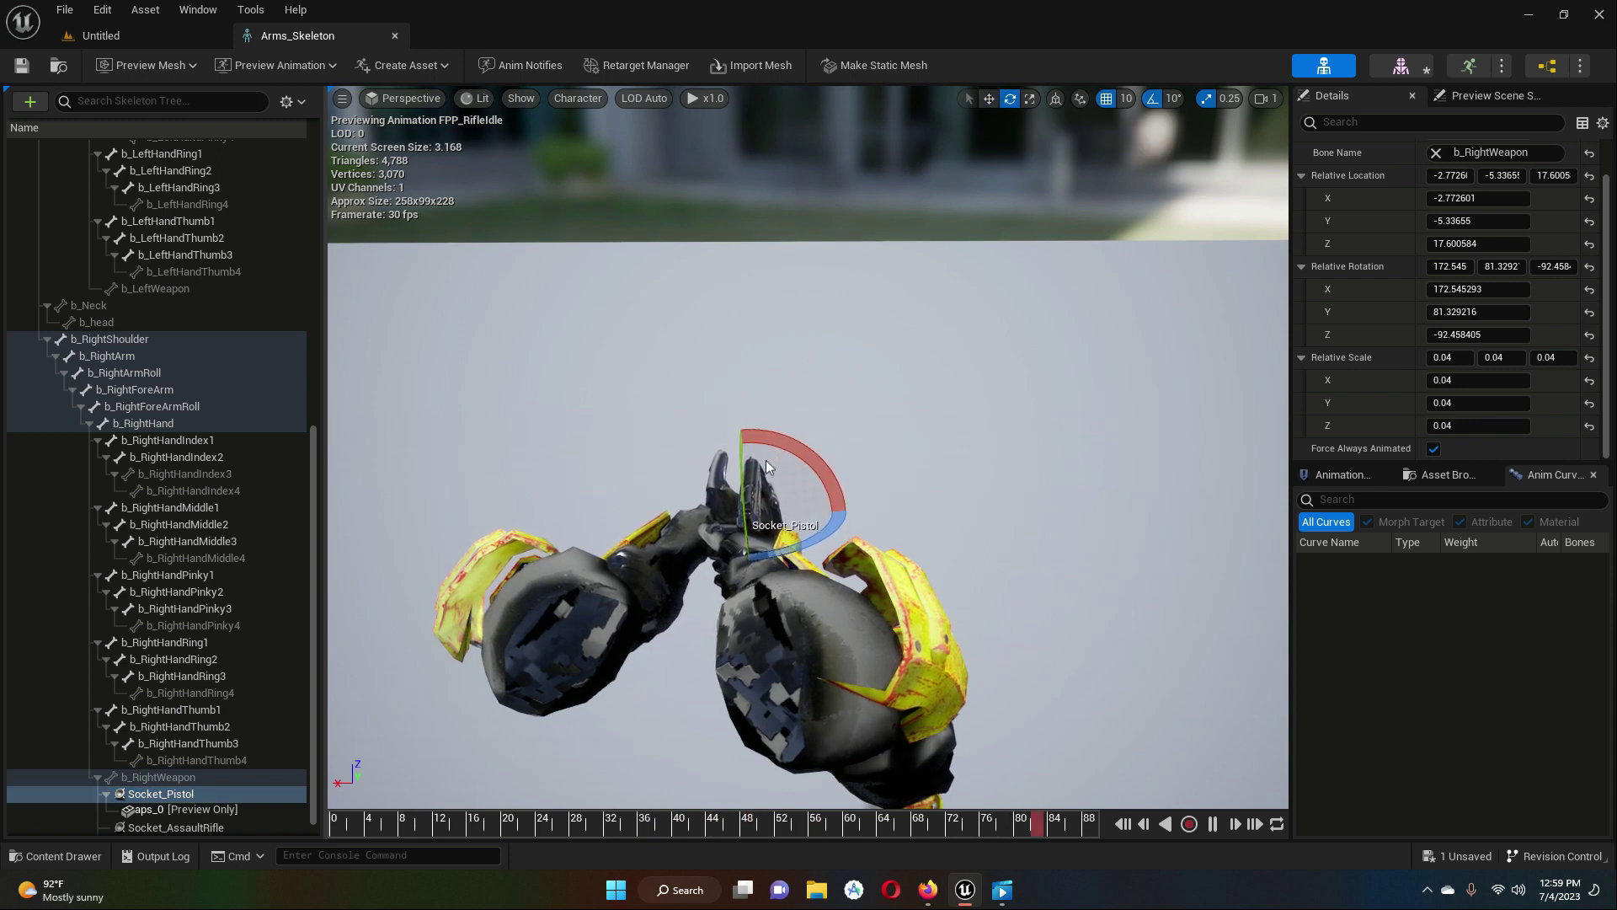
drag(805, 543, 800, 545)
drag(807, 456, 812, 463)
click(911, 422)
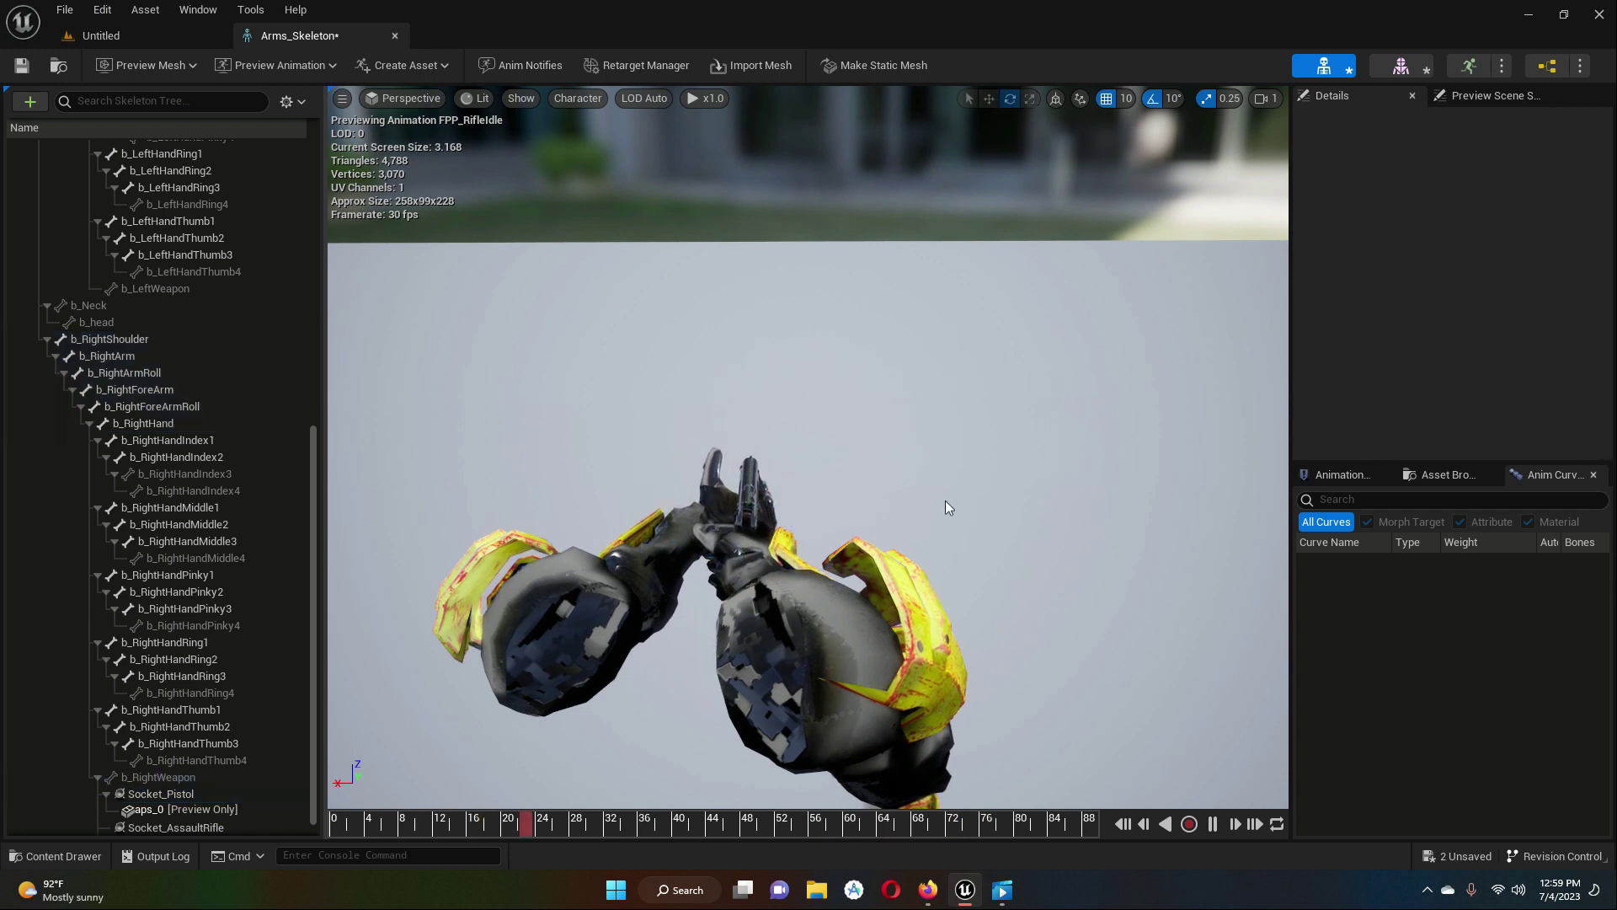
click(196, 793)
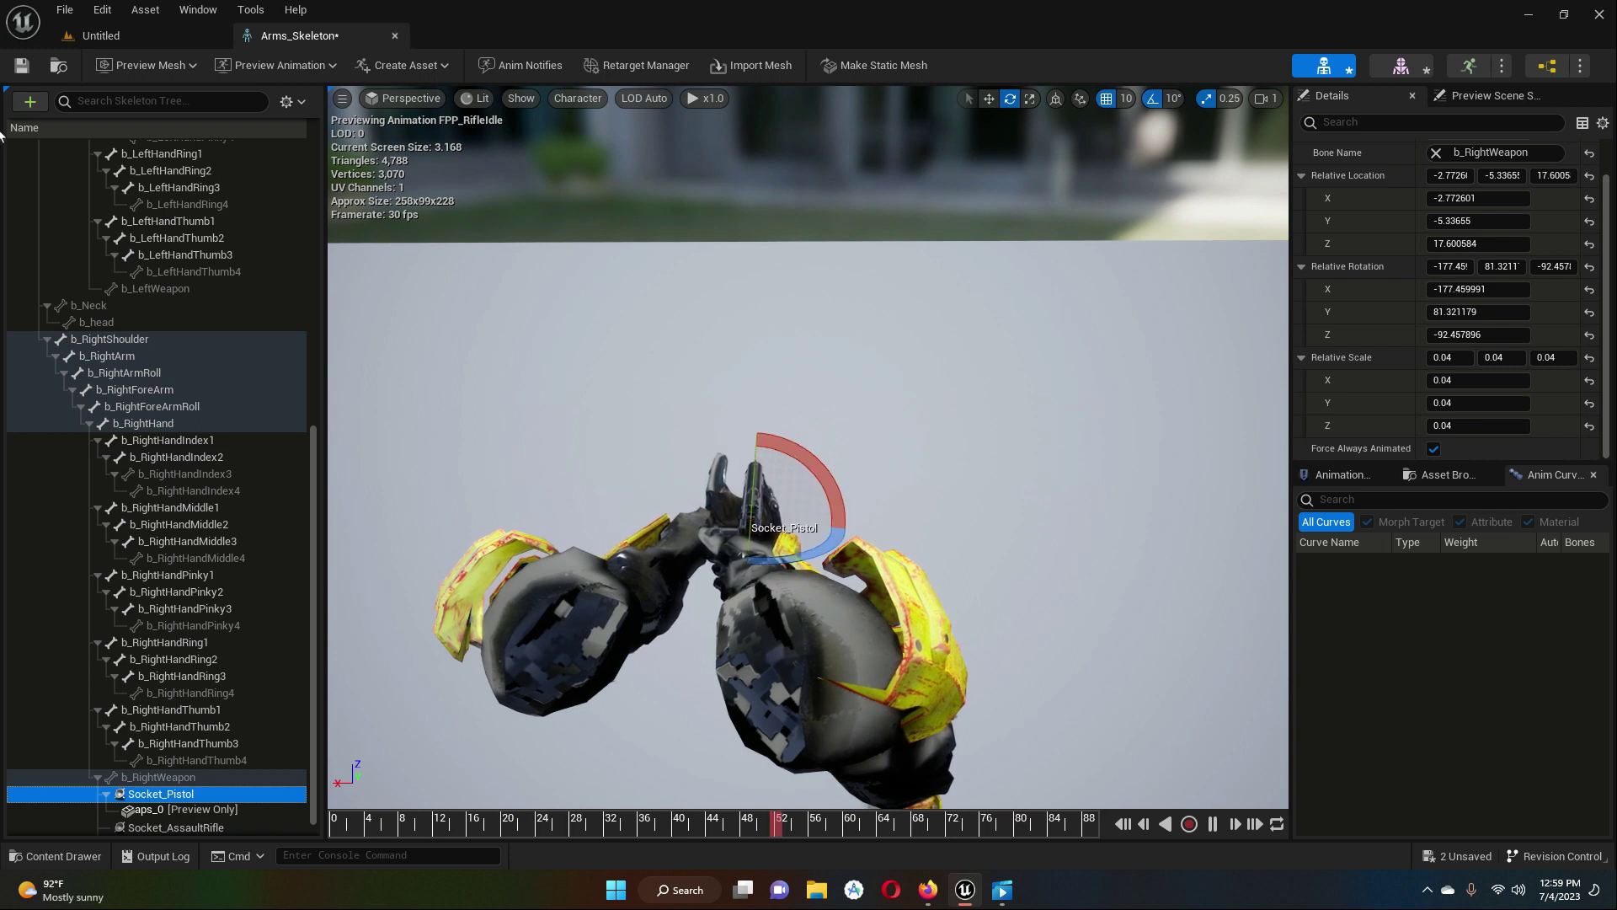
- Start a play session in the Untitled level, equip the pistol and walk around to check its new rotation
click(99, 35)
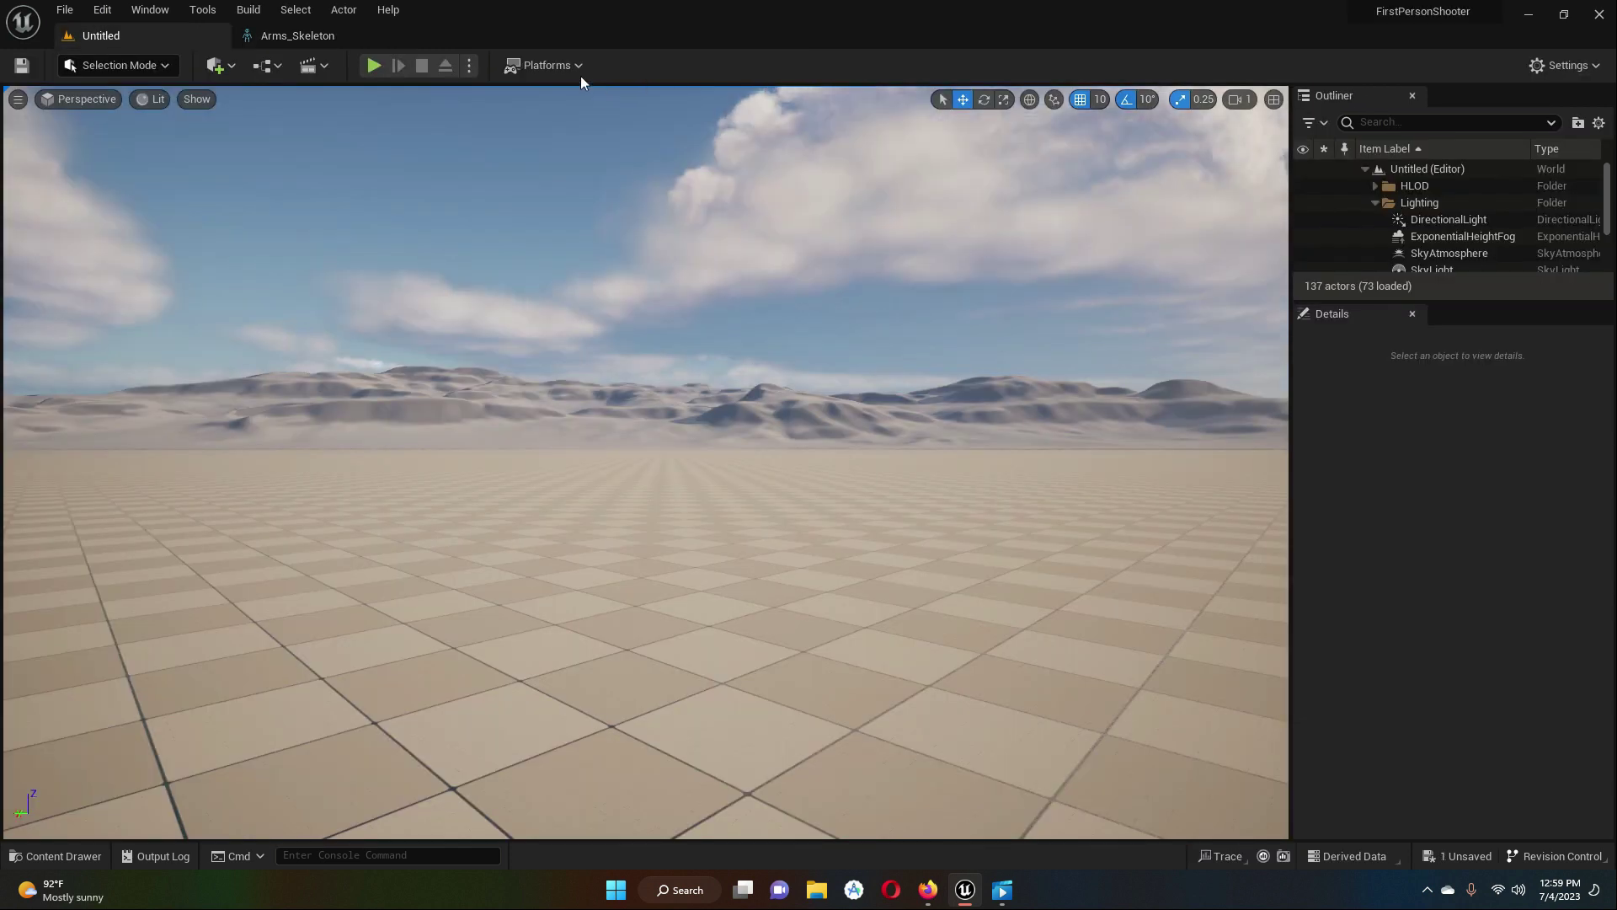
click(373, 64)
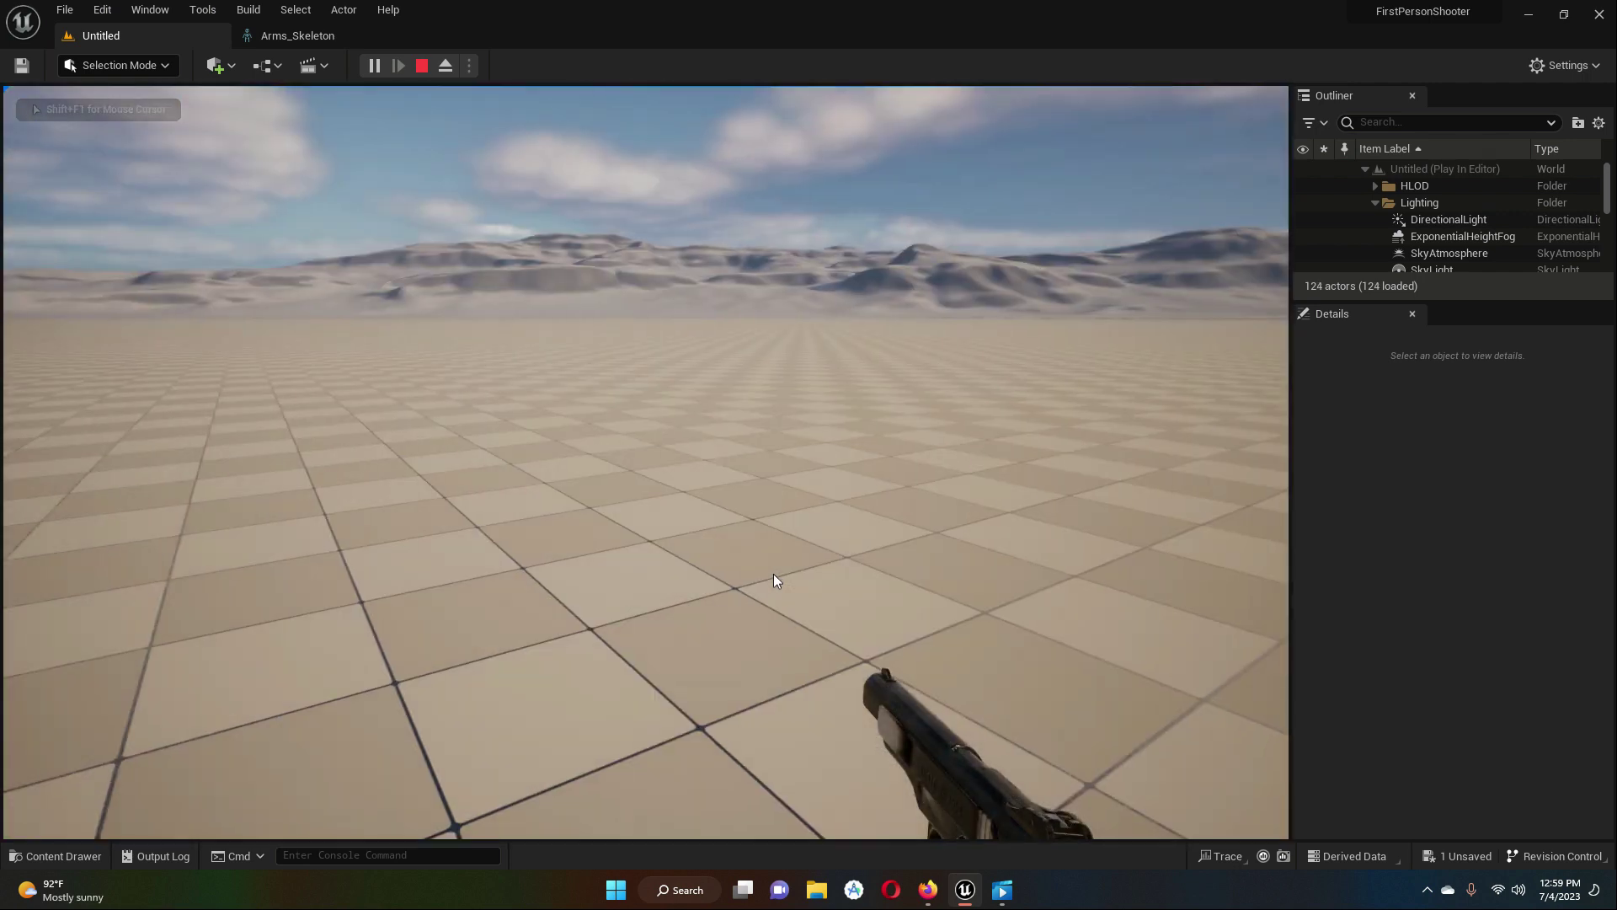
key(w)
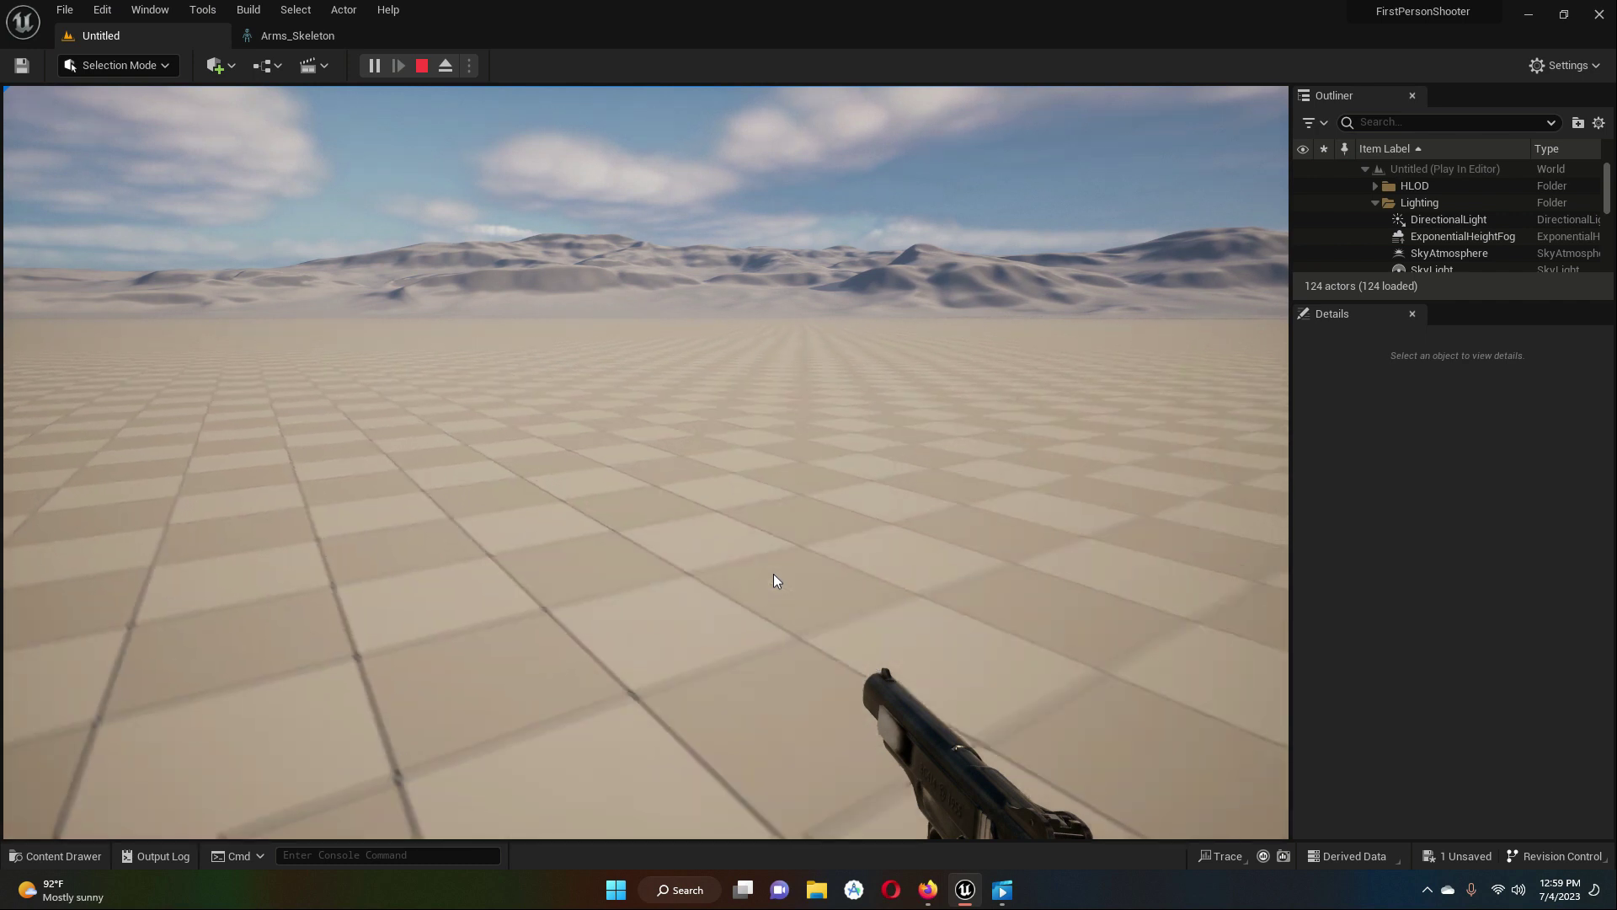
key(w)
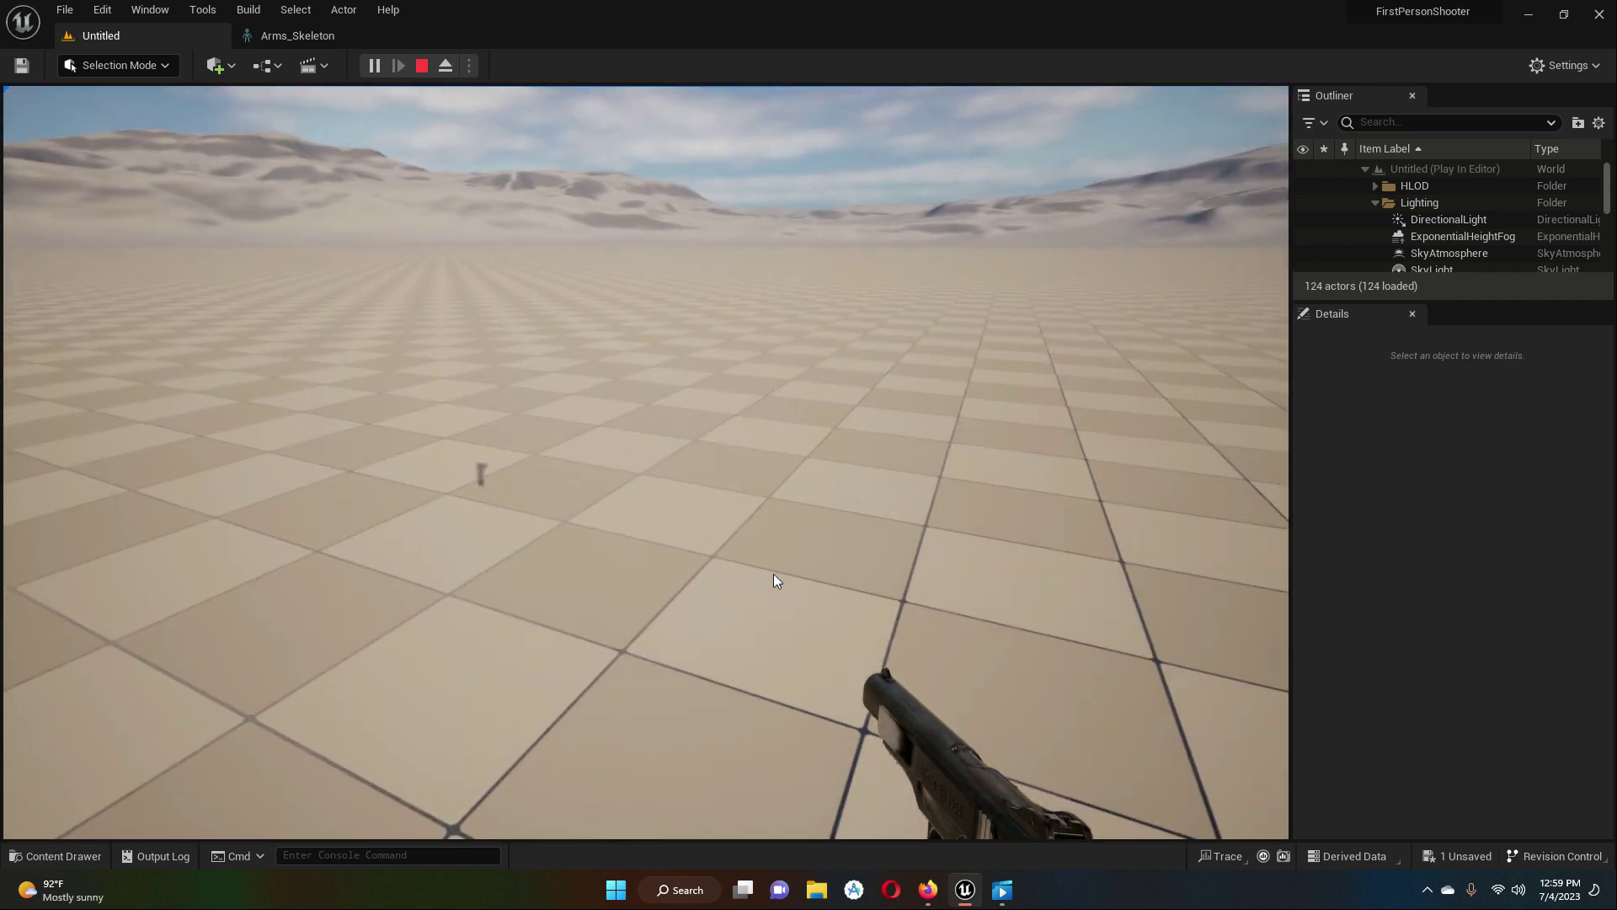
key(d)
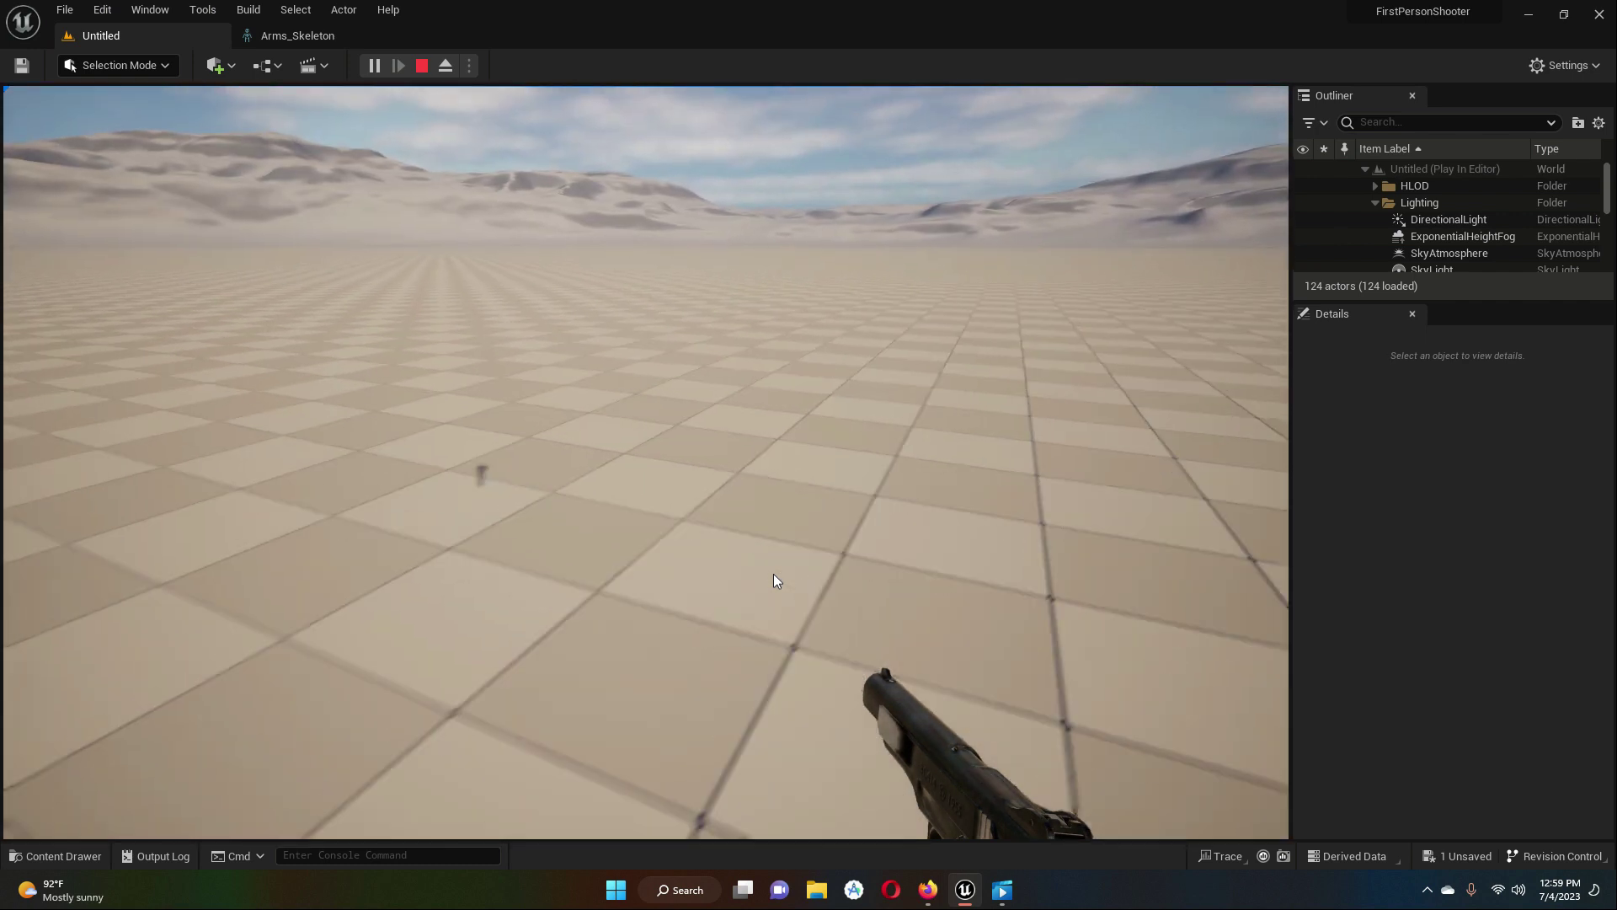
key(w)
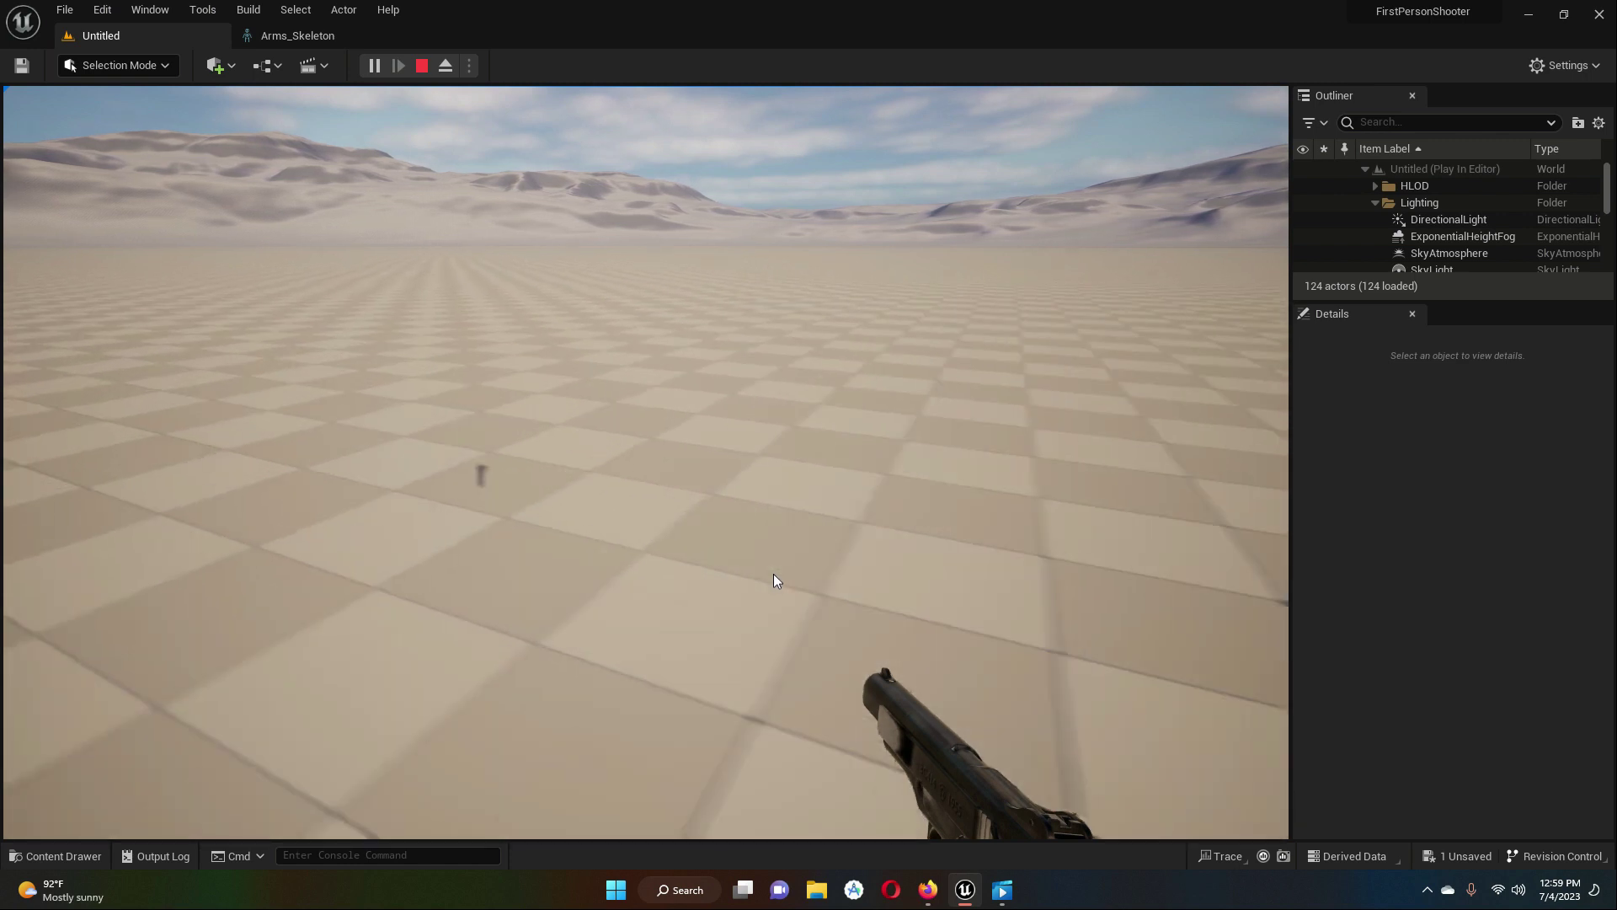
key(w)
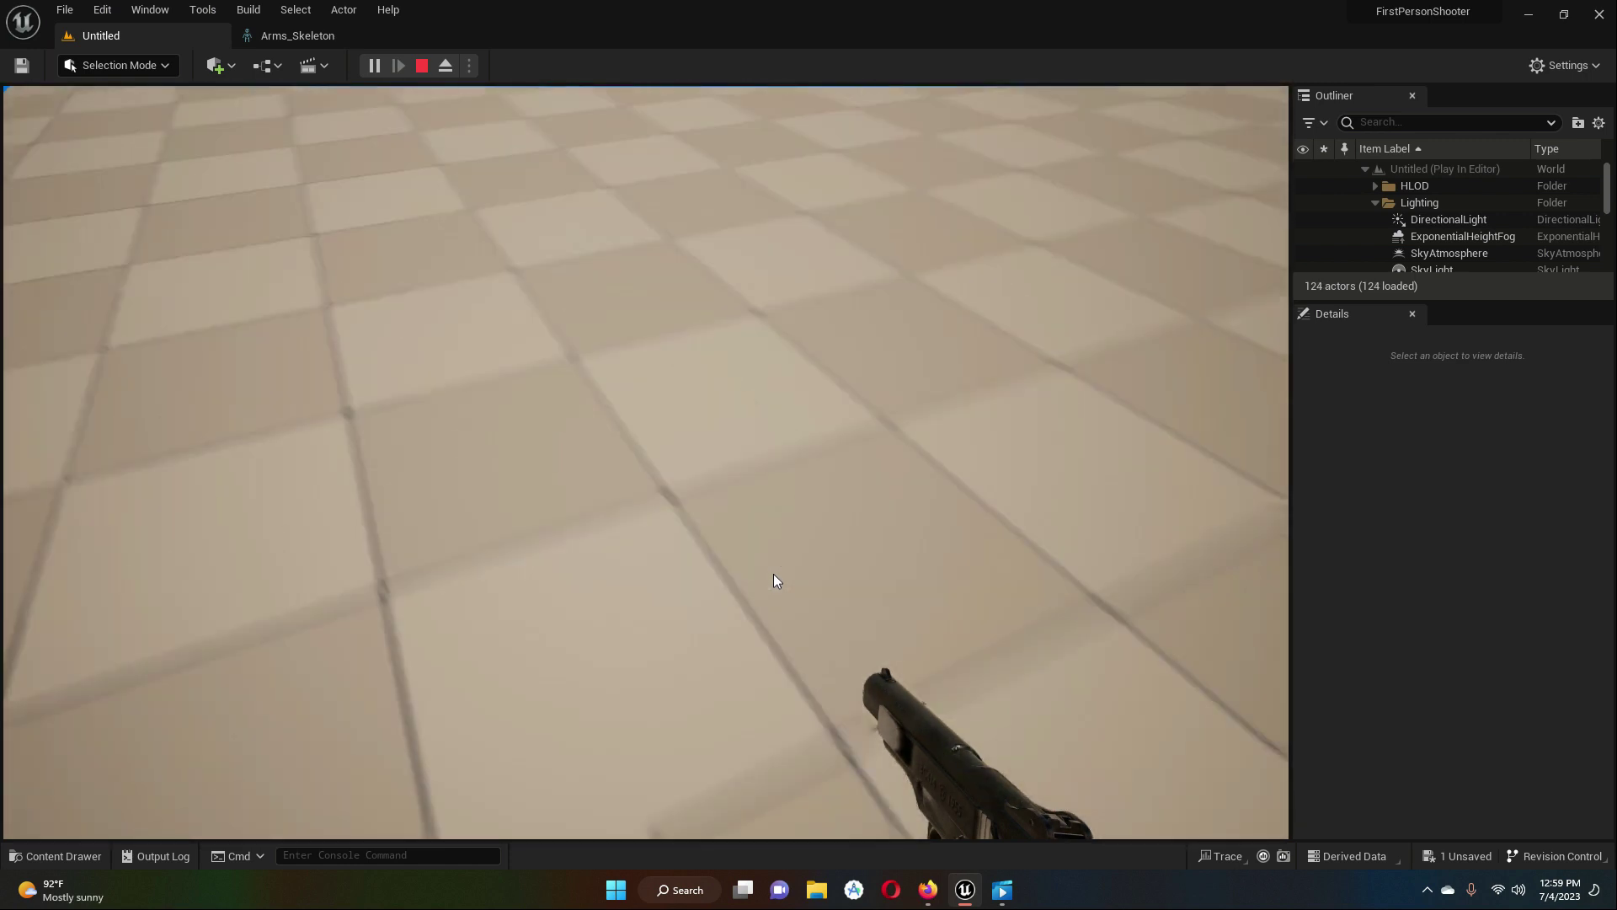
key(w)
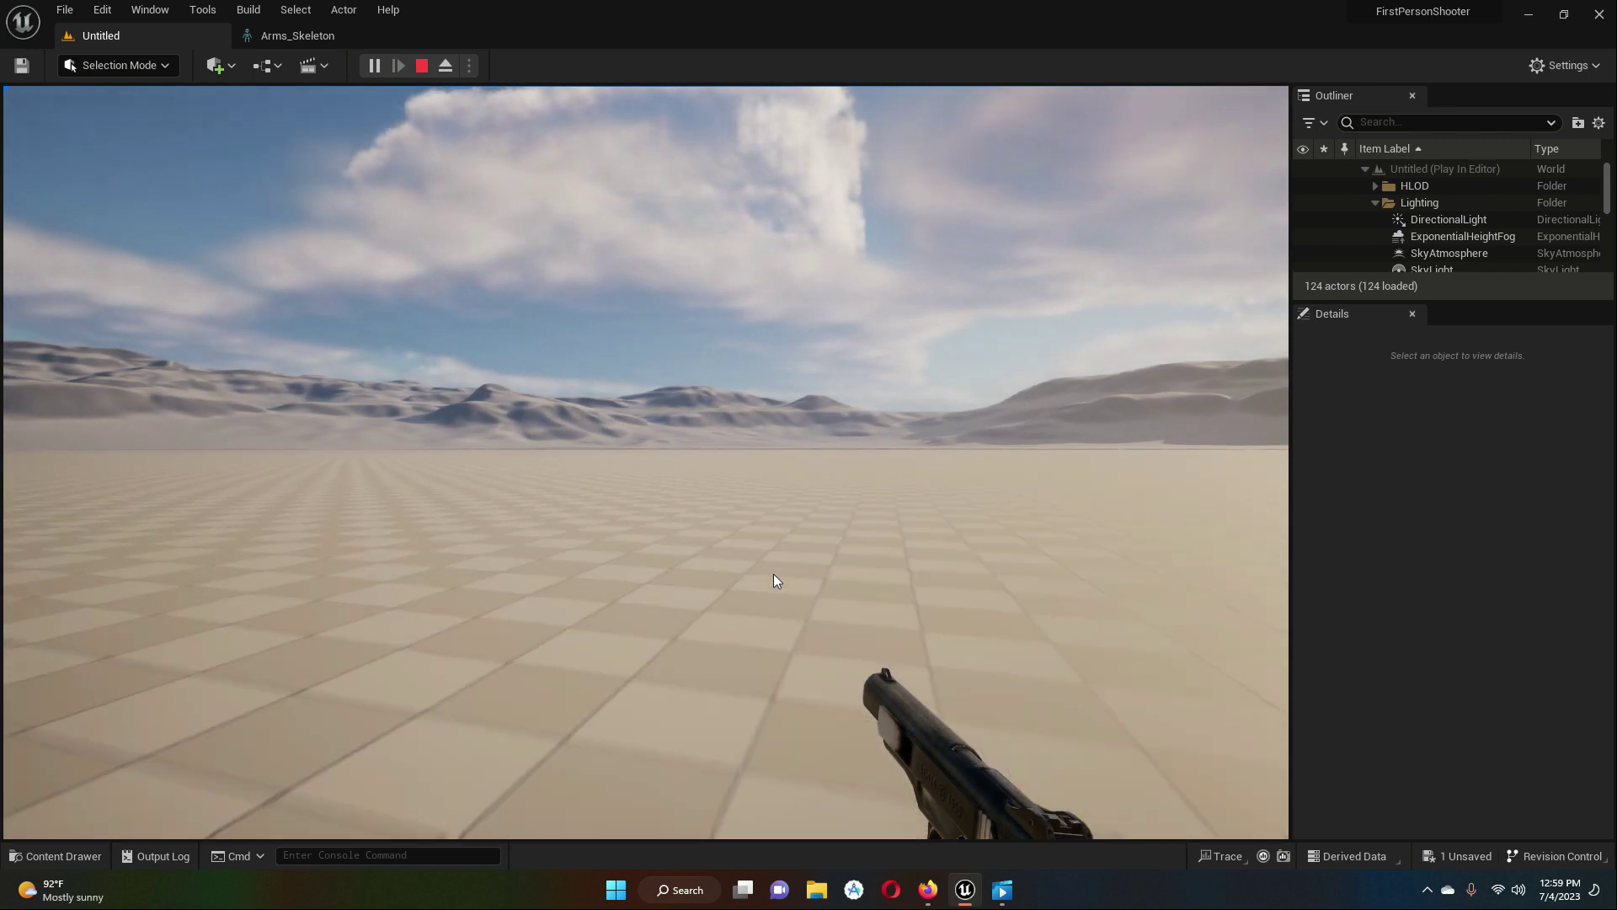
key(w)
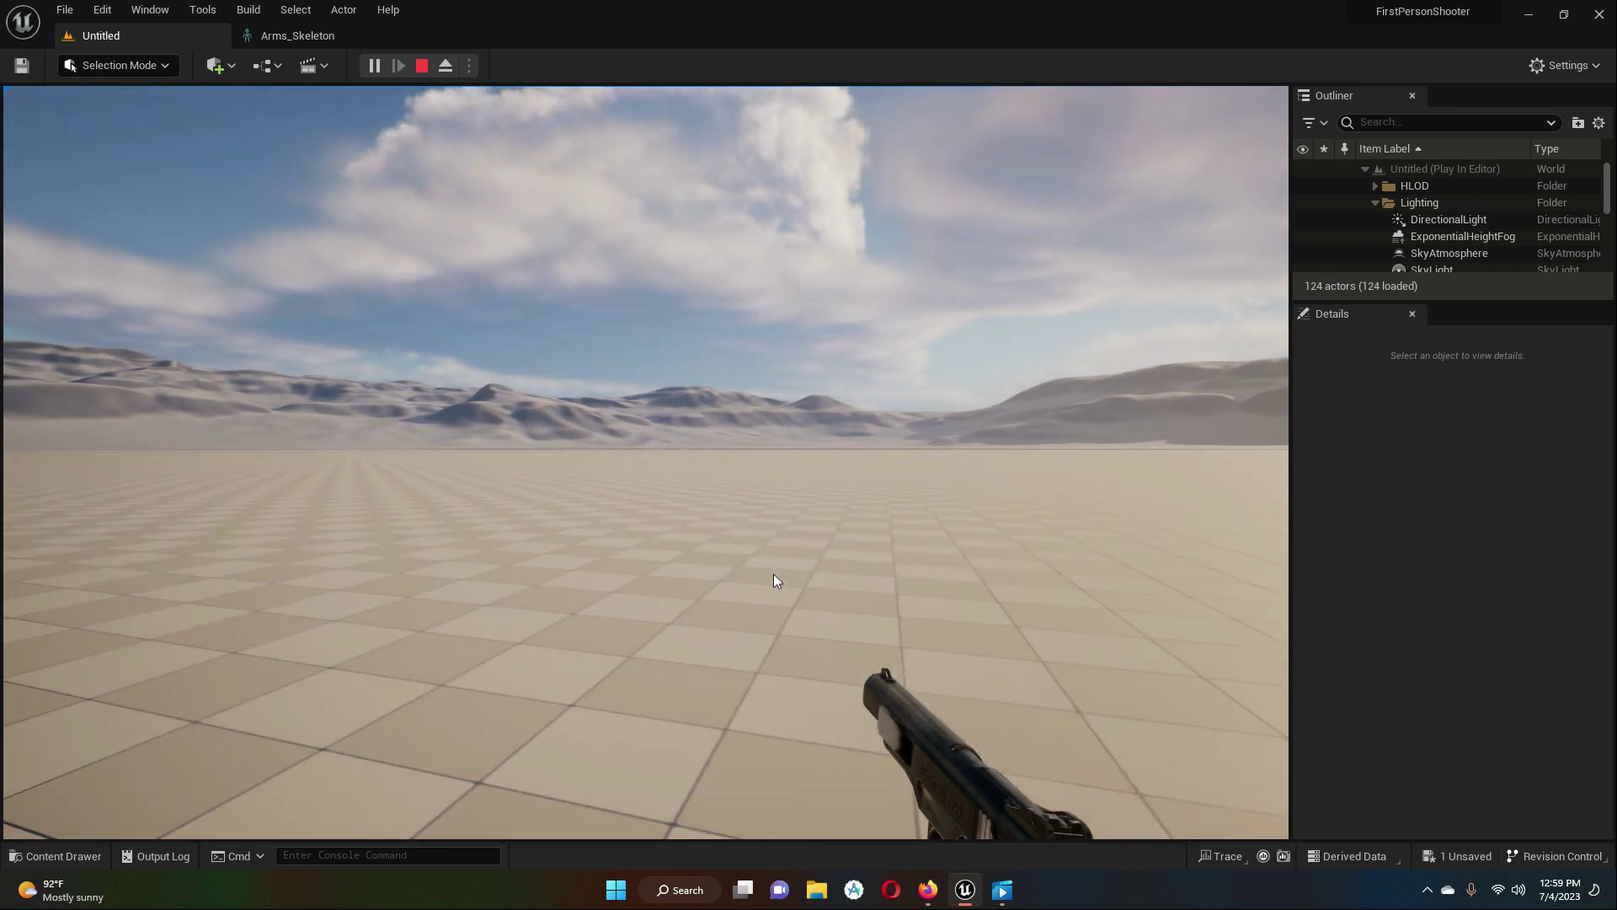
key(w)
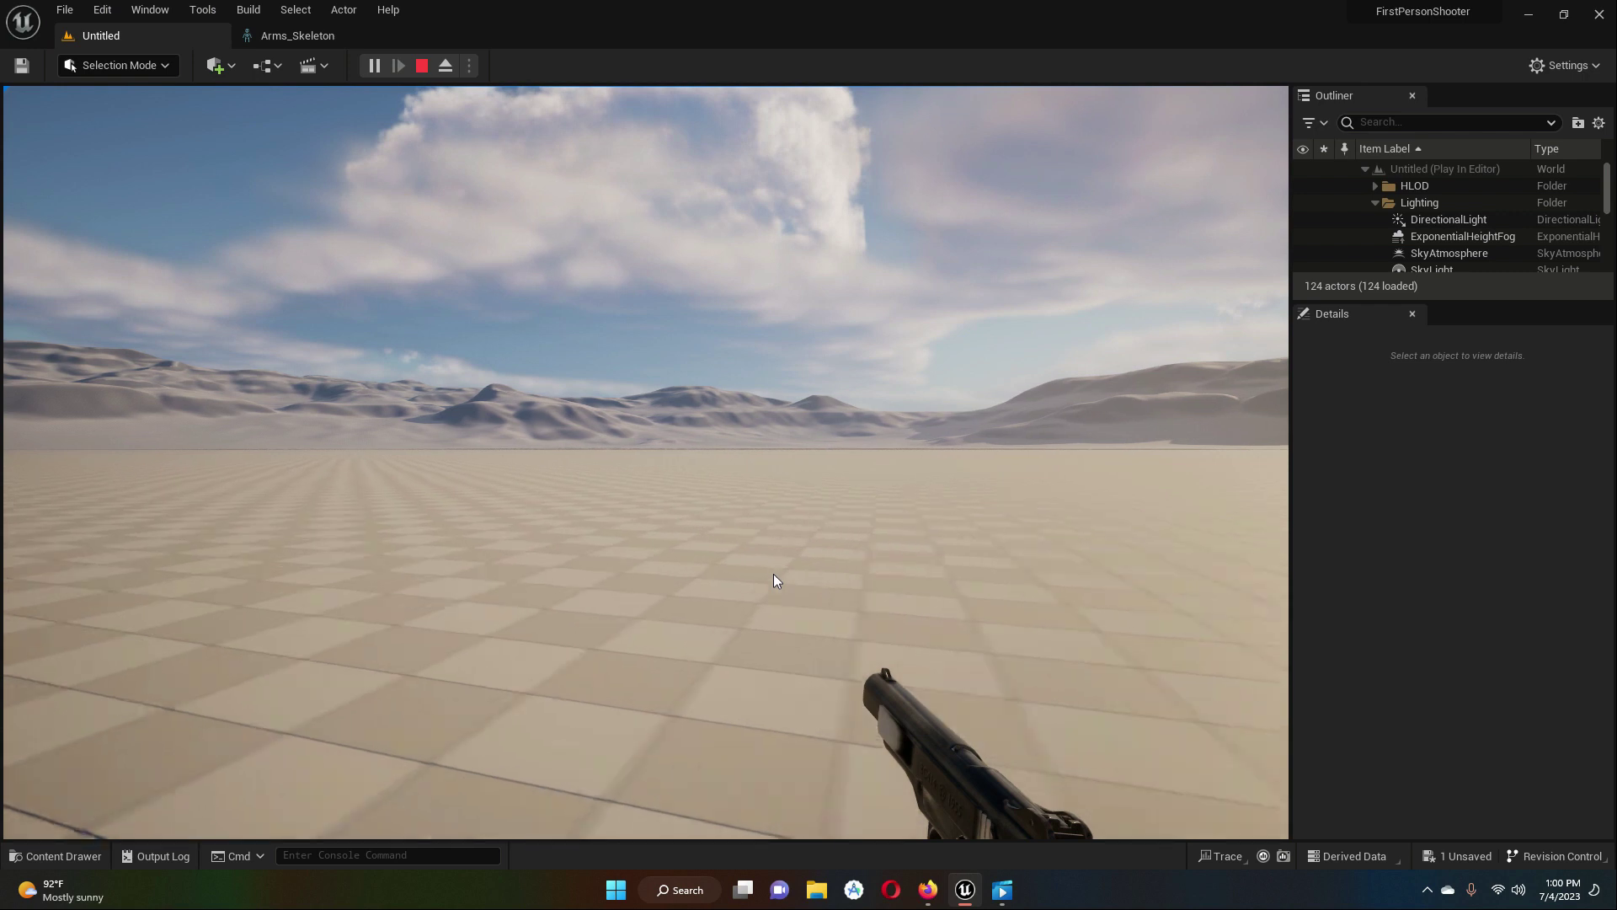
key(w)
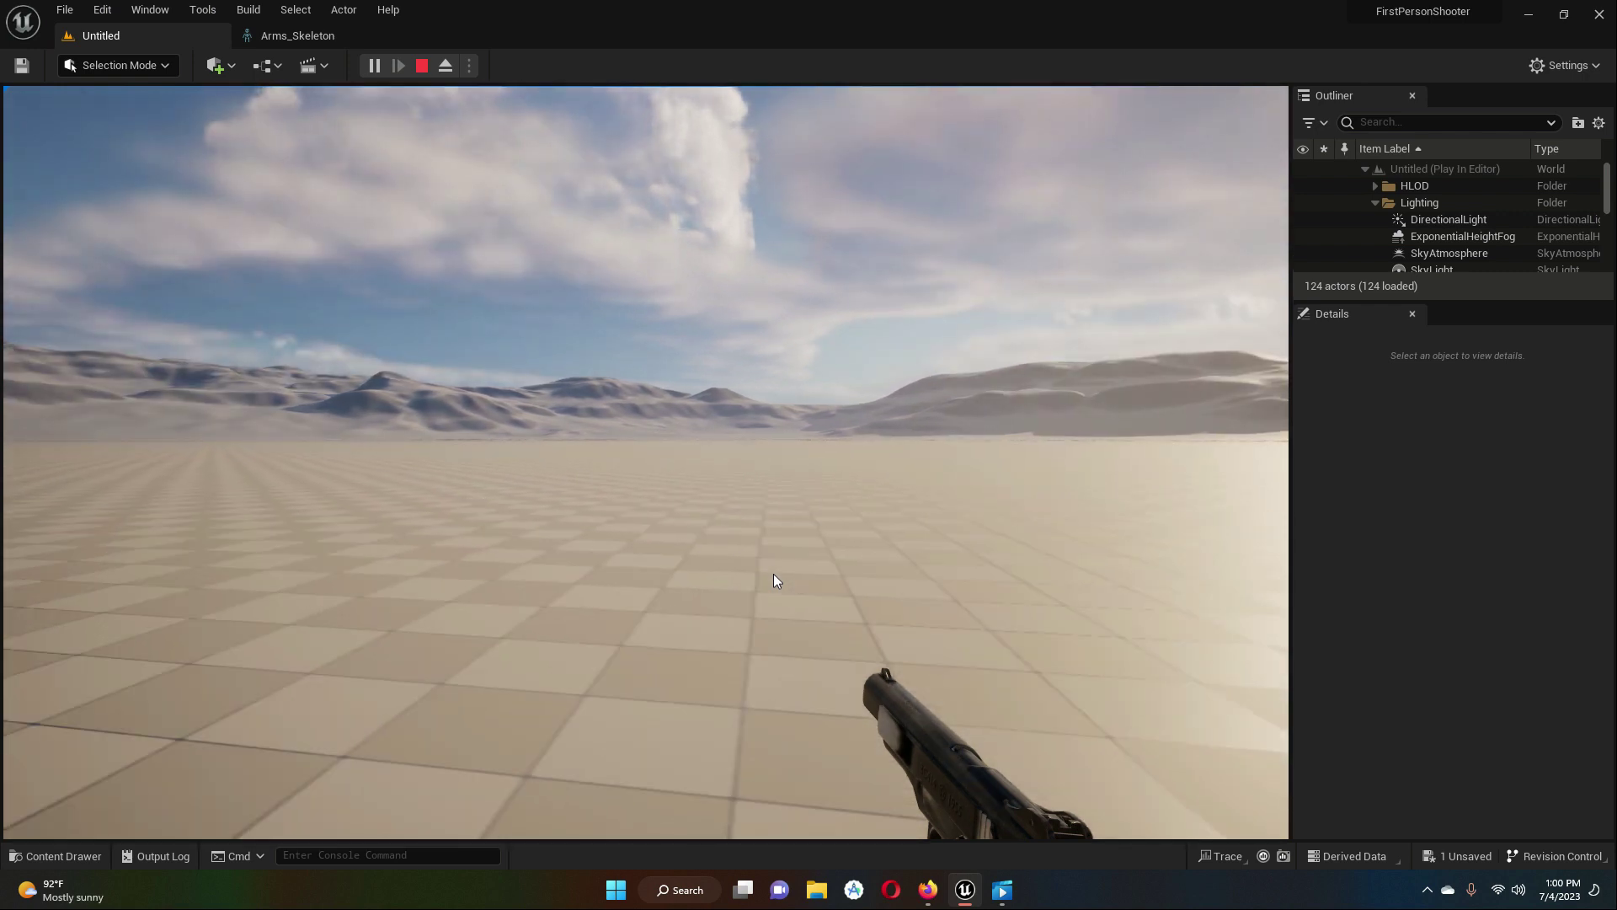
- Walk forward with the equipped pistol to examine its placement in view, and stop the play session
key(w)
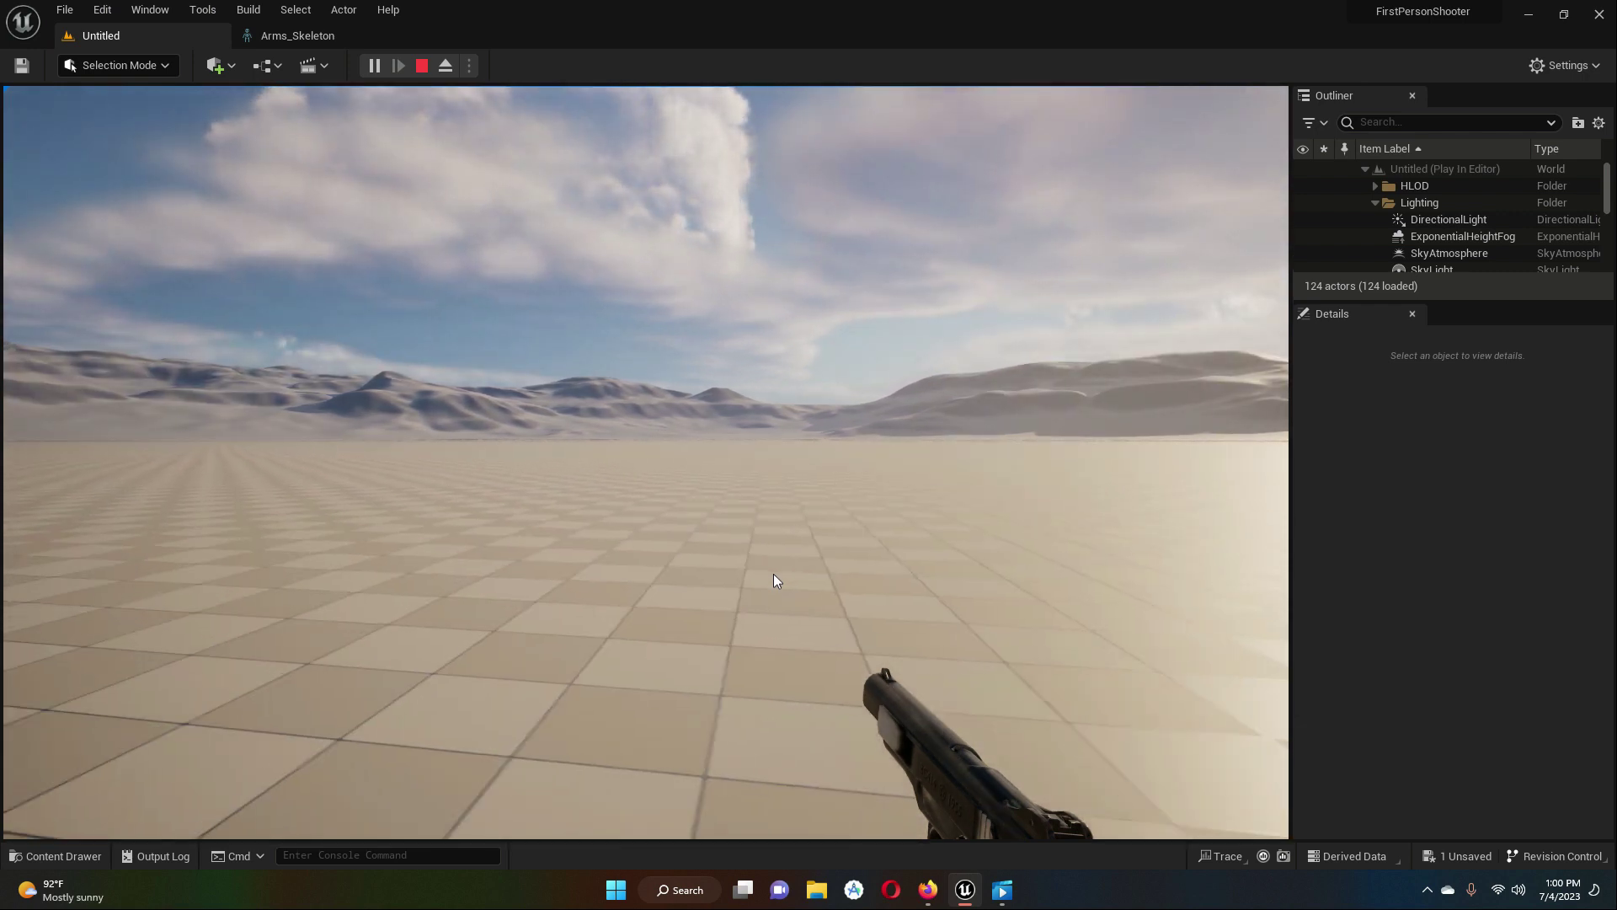
key(w)
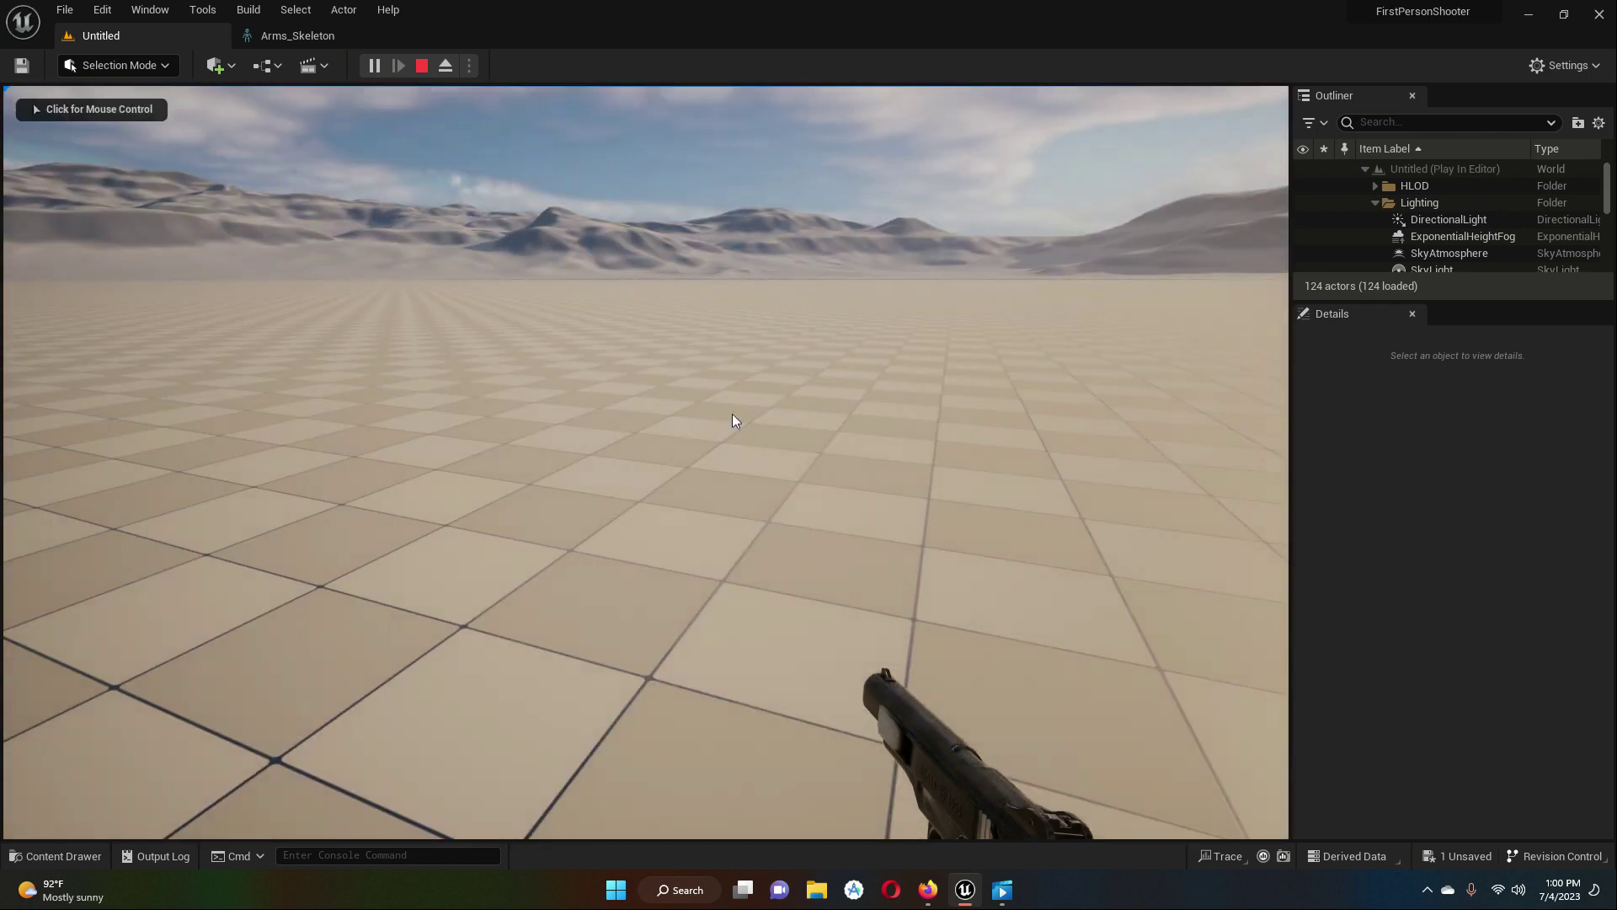
click(421, 66)
- In Arms_Skeleton, rotate Socket_Pistol to about X -130.20, Y 76.50, Z -44.43 and save the skeleton
click(296, 36)
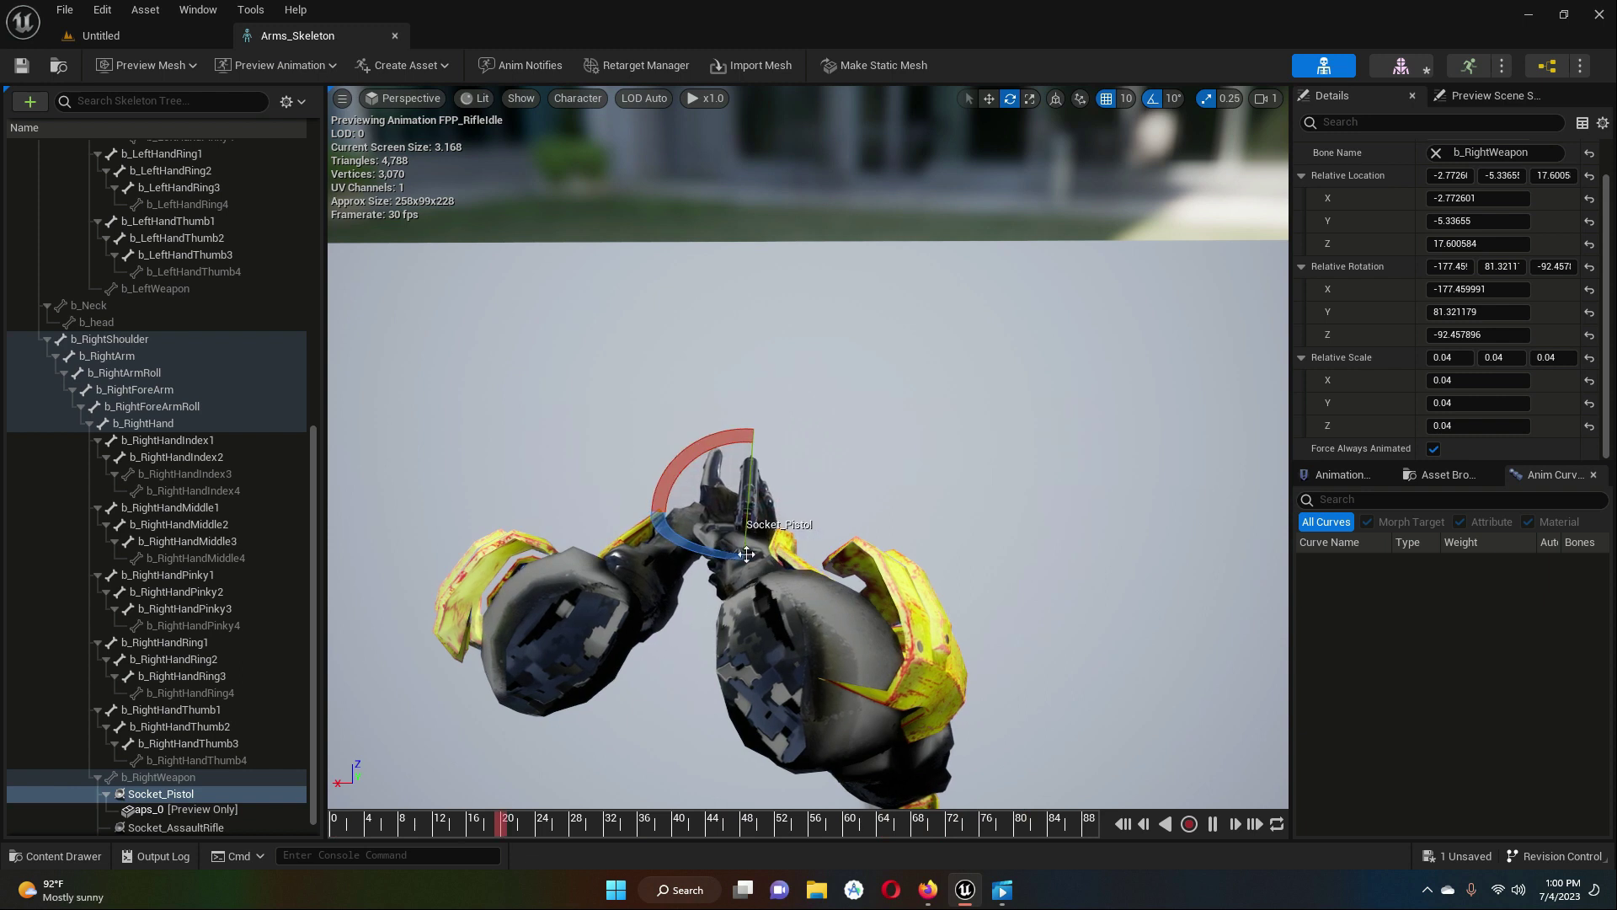
drag(715, 553, 698, 559)
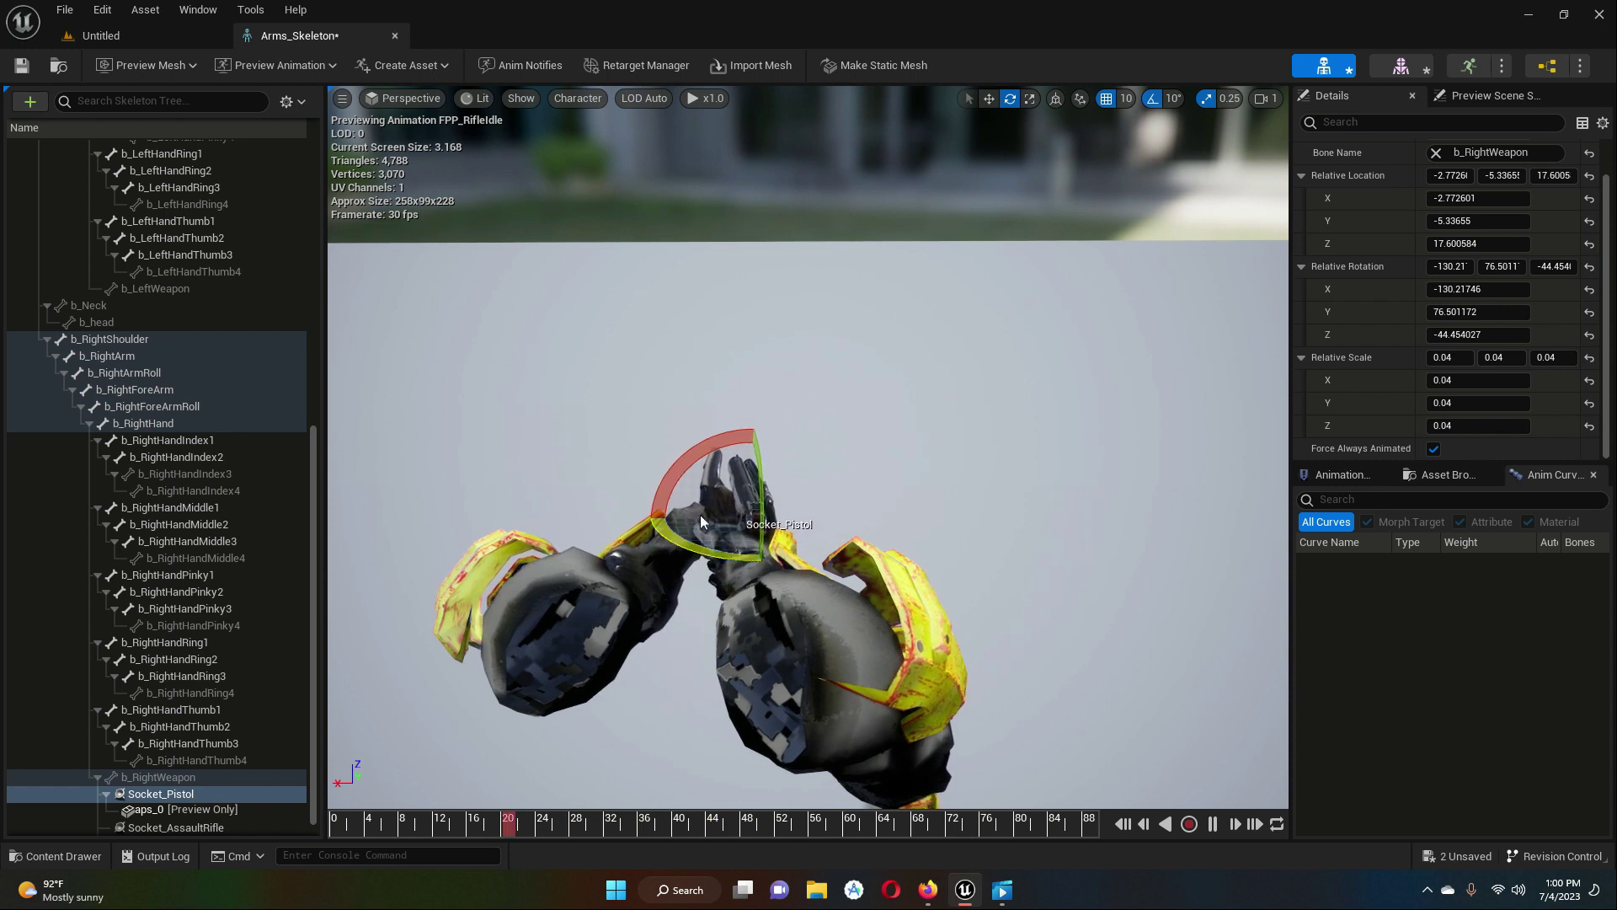
drag(763, 467, 711, 446)
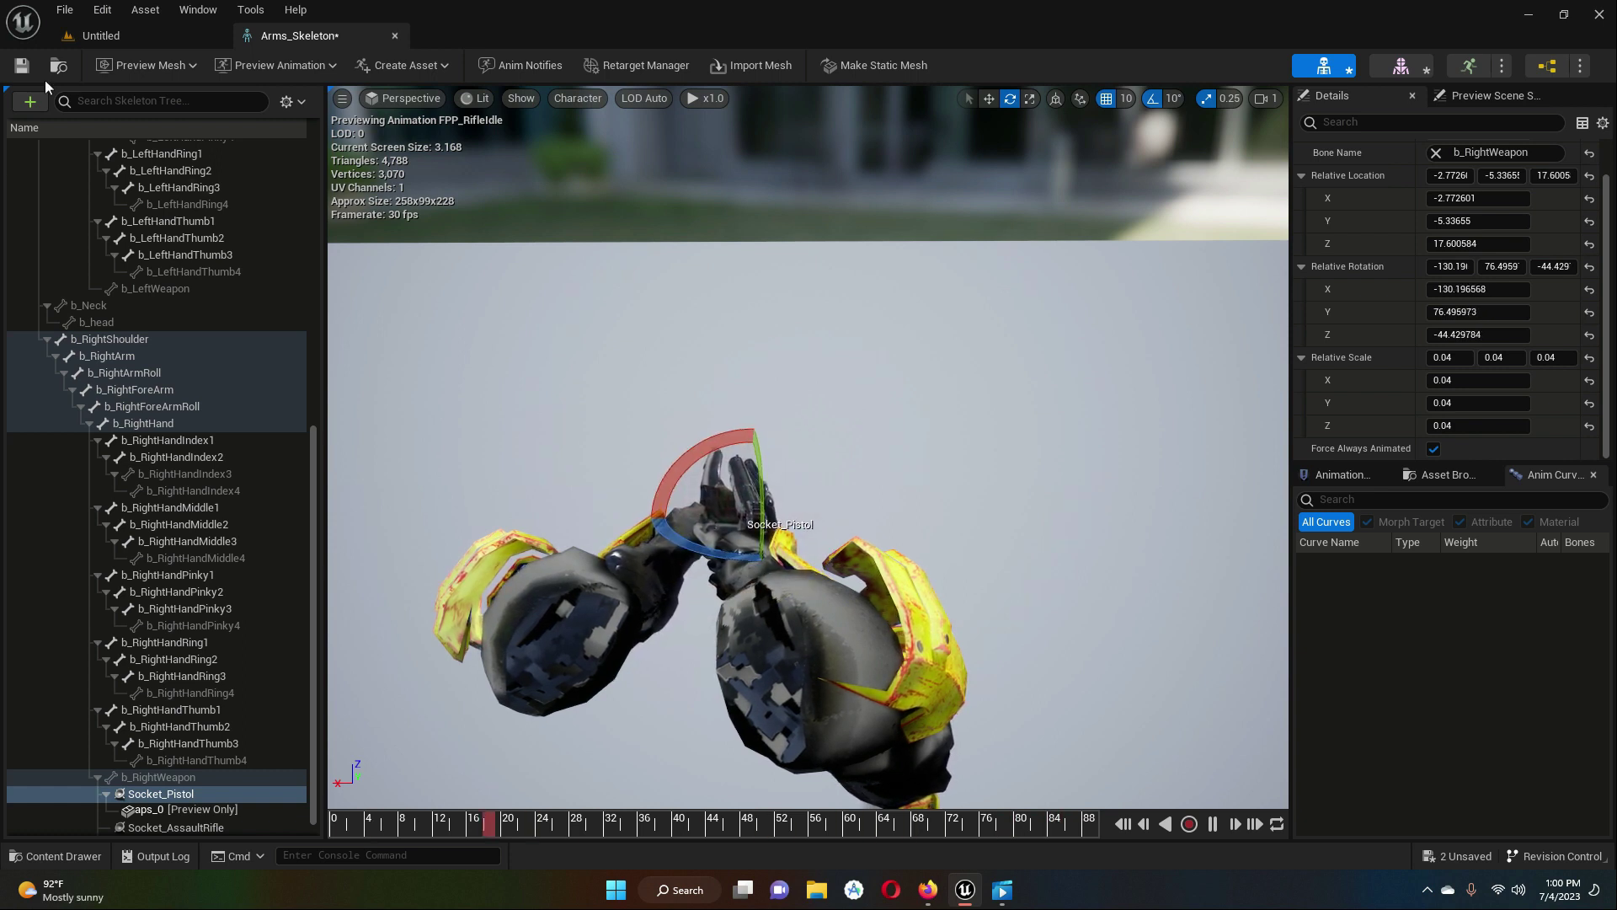
click(20, 65)
- Play the Untitled level, equip the pistol, walk around to check the adjusted socket rotation, and stop the session
click(103, 36)
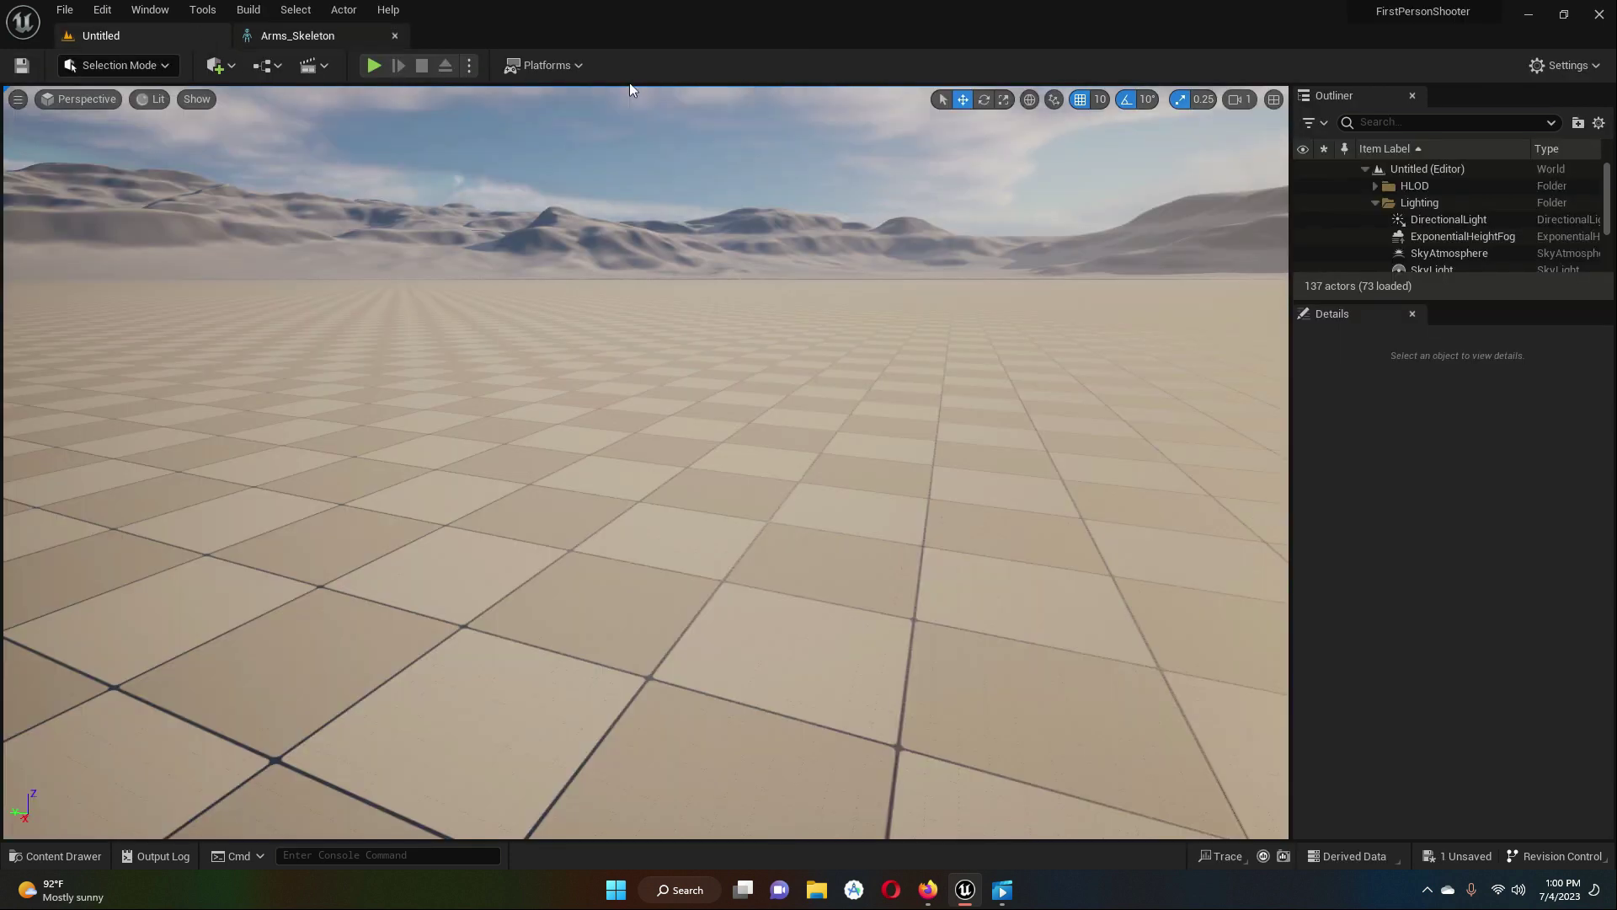
click(373, 65)
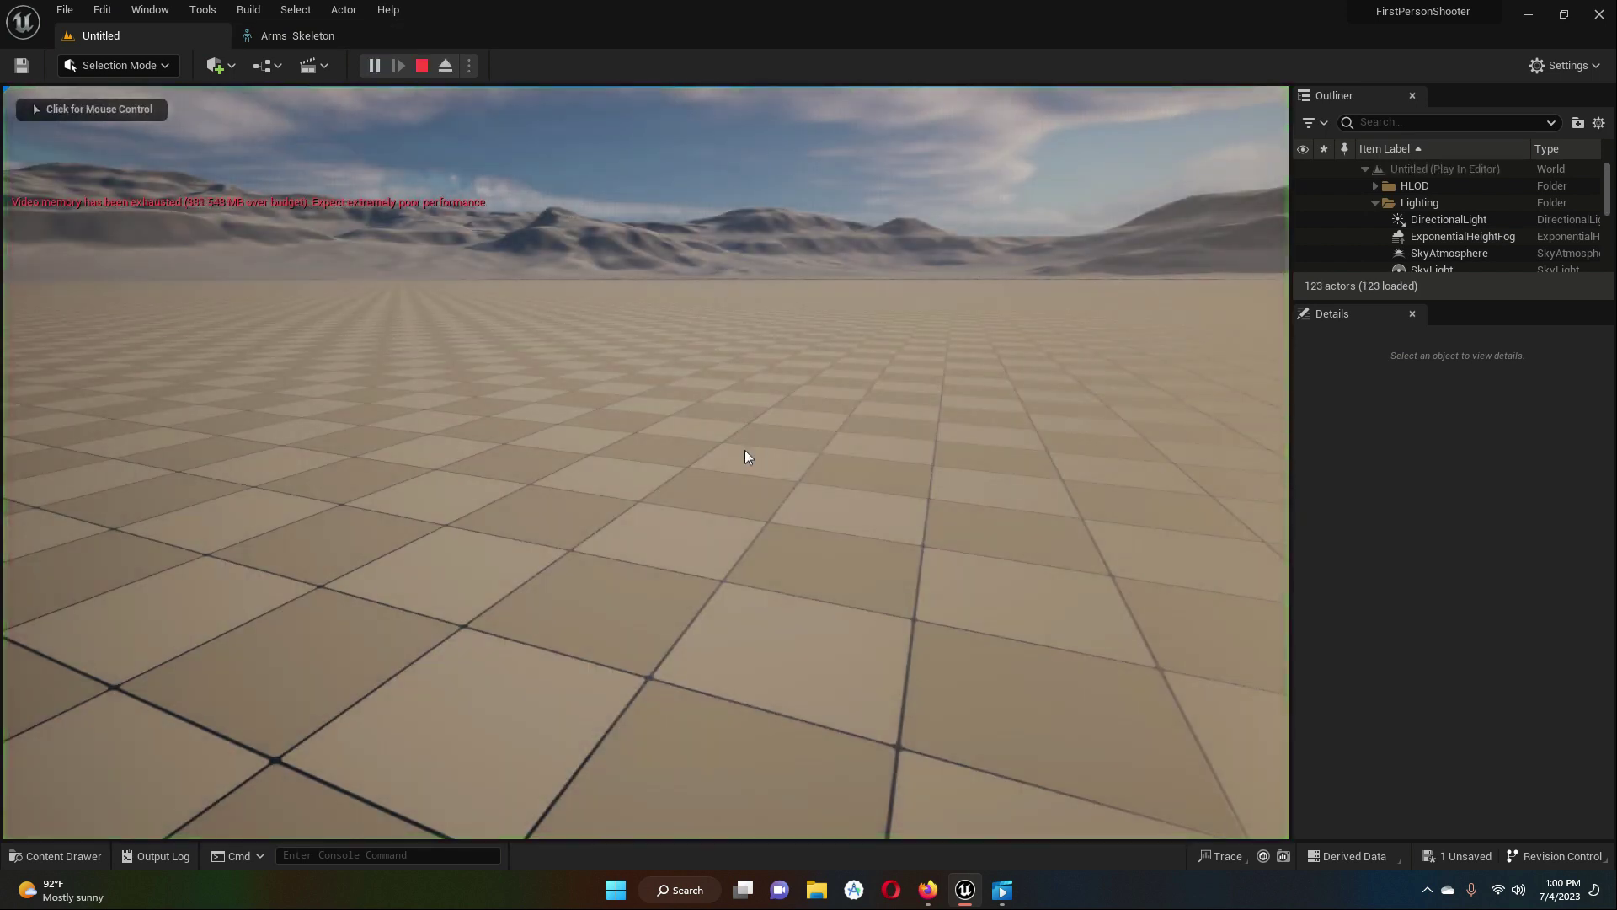
click(715, 485)
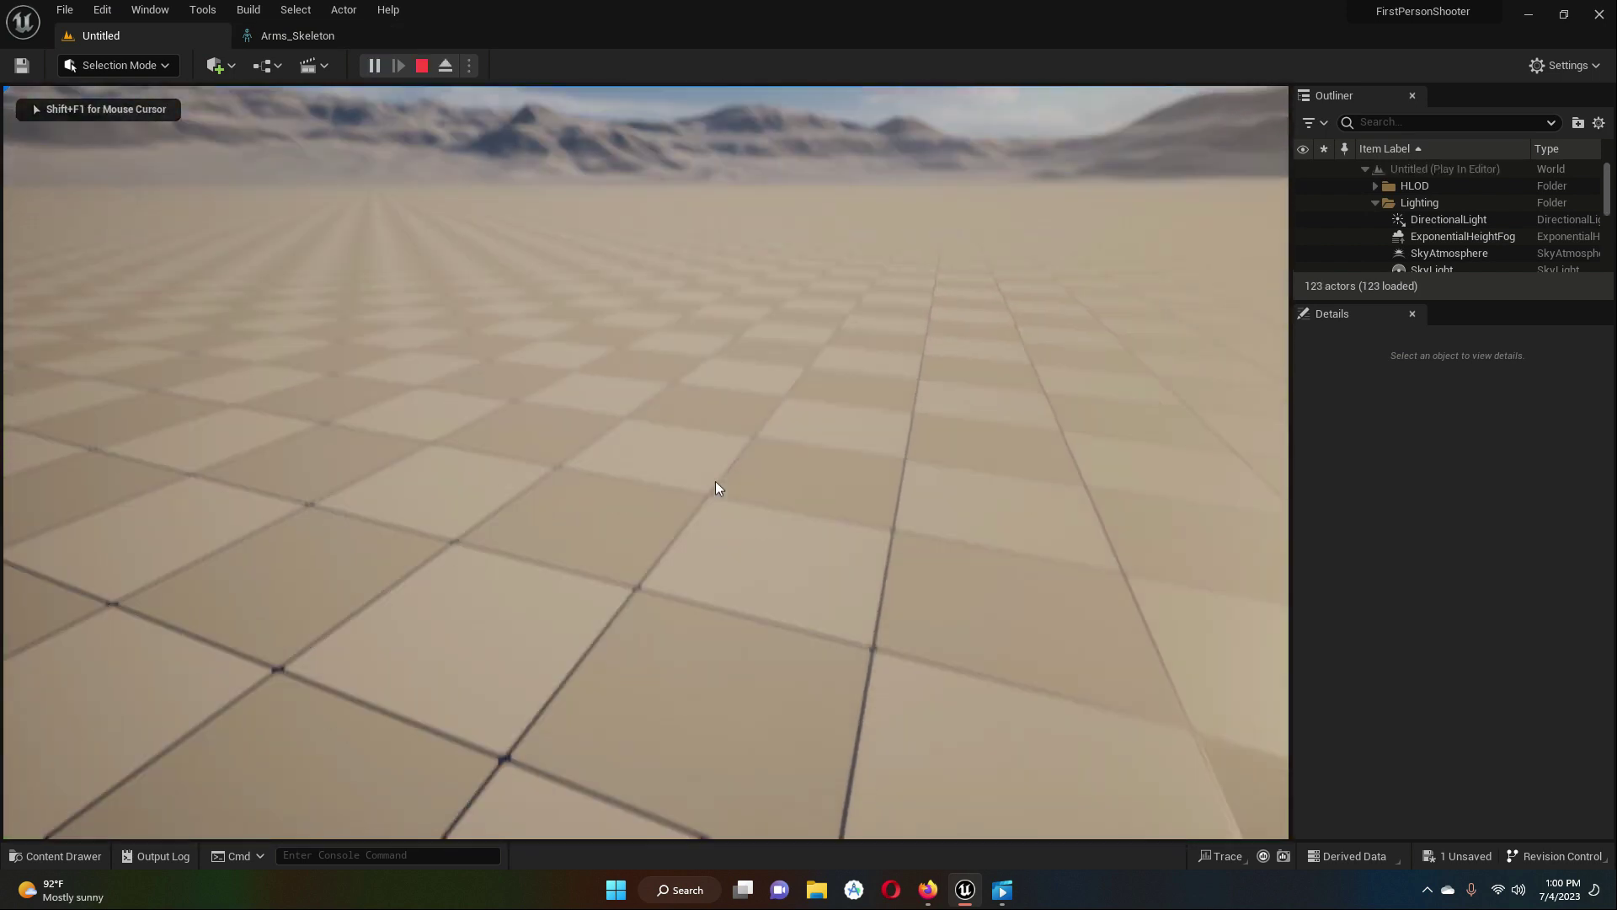
key(1)
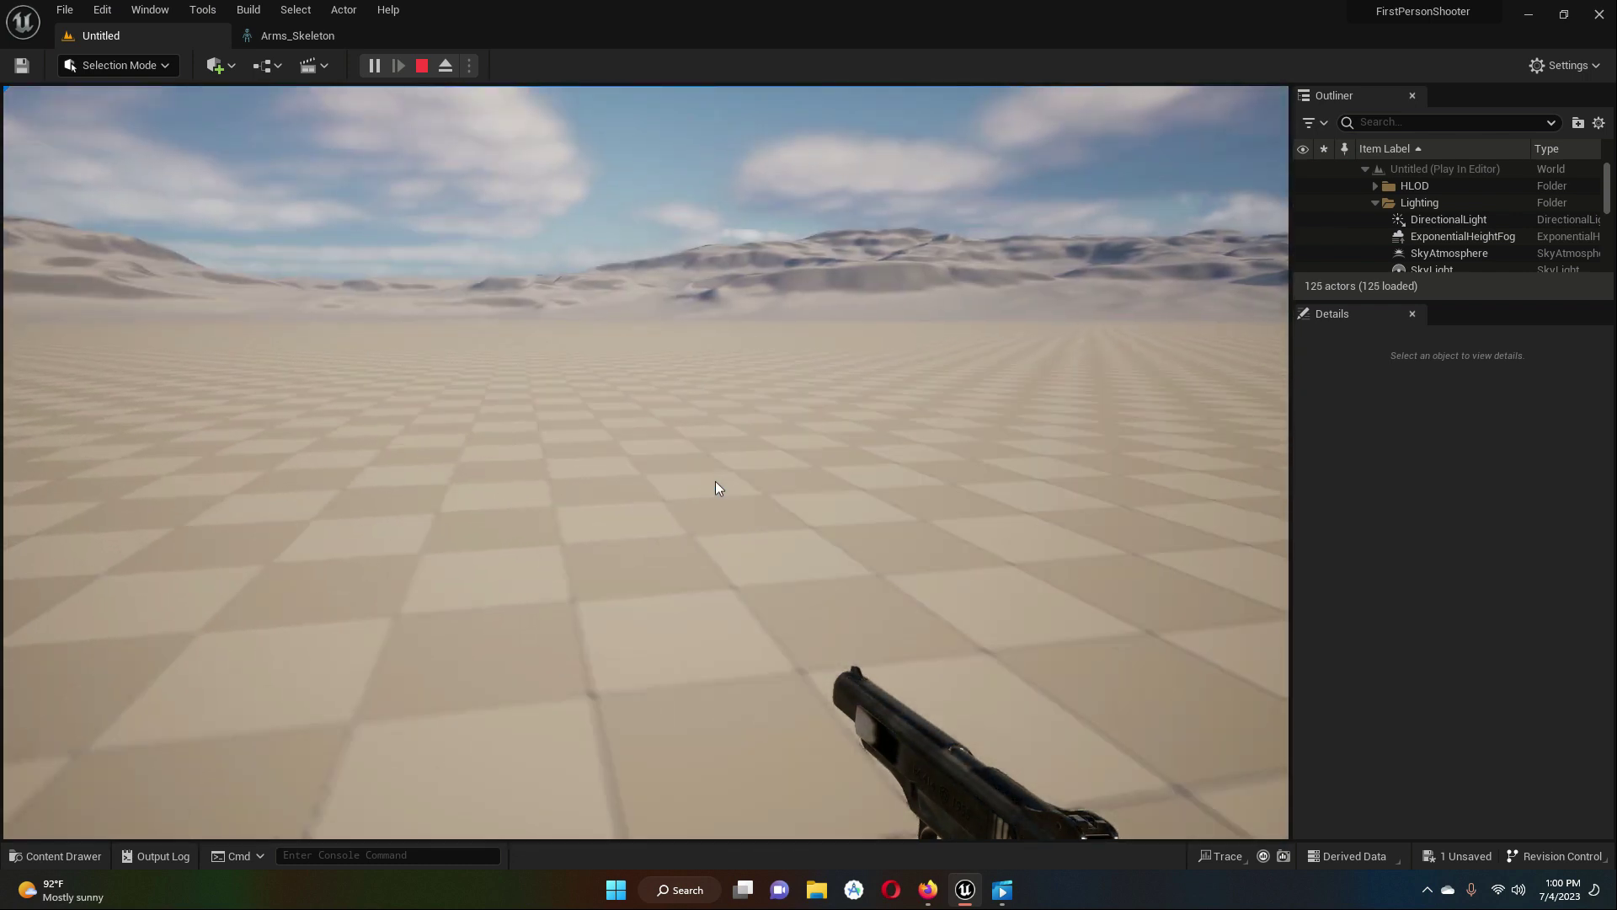
key(w)
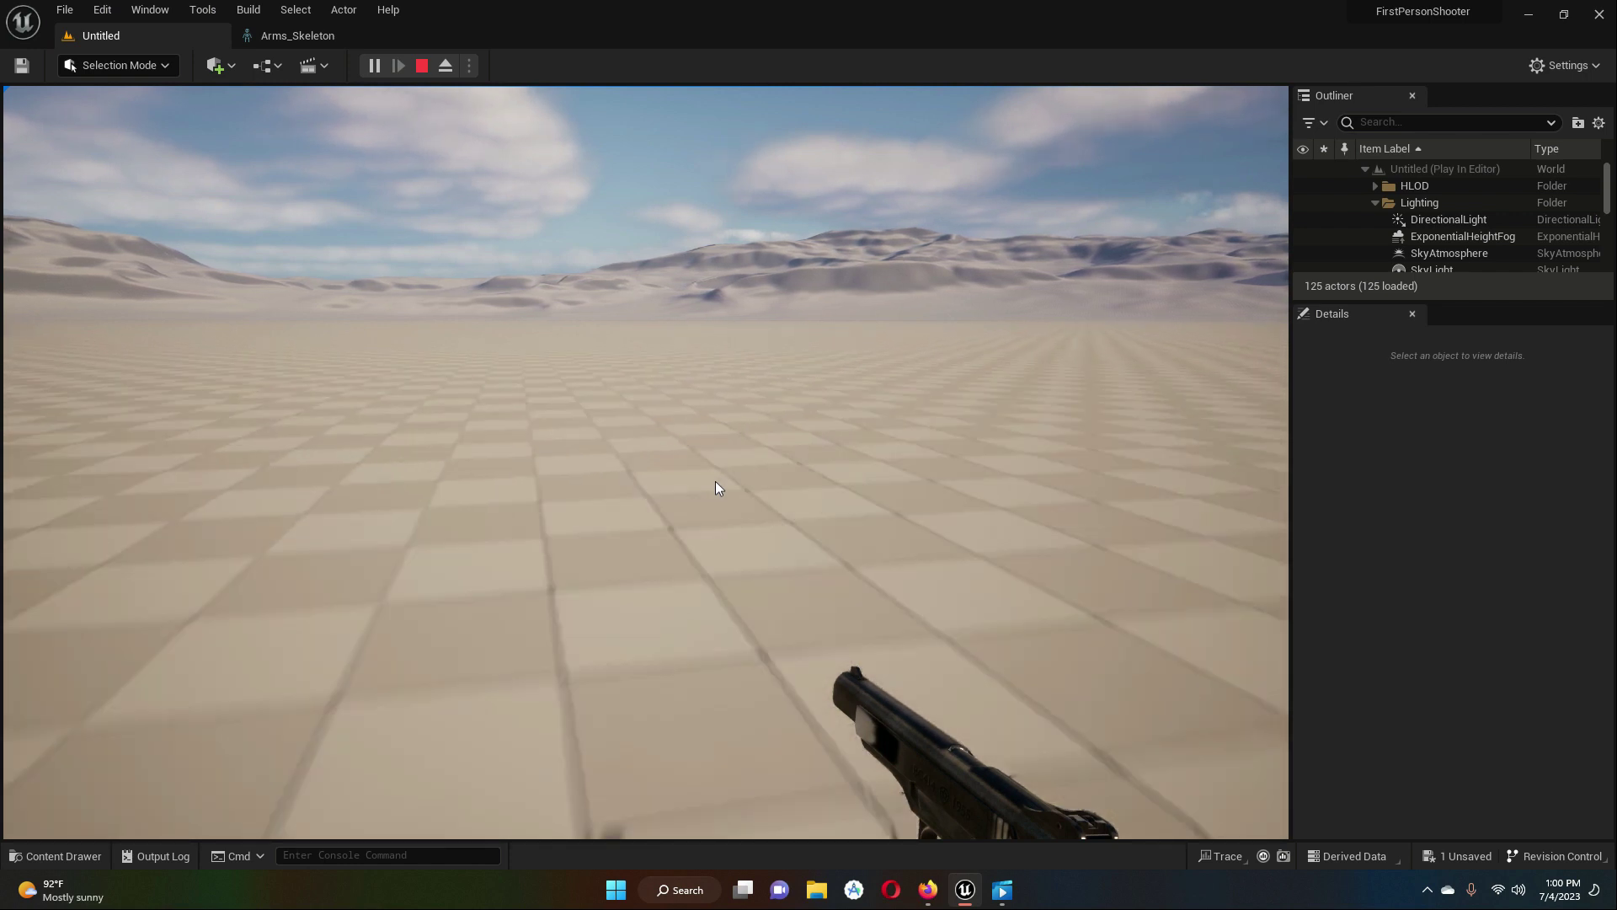
key(w)
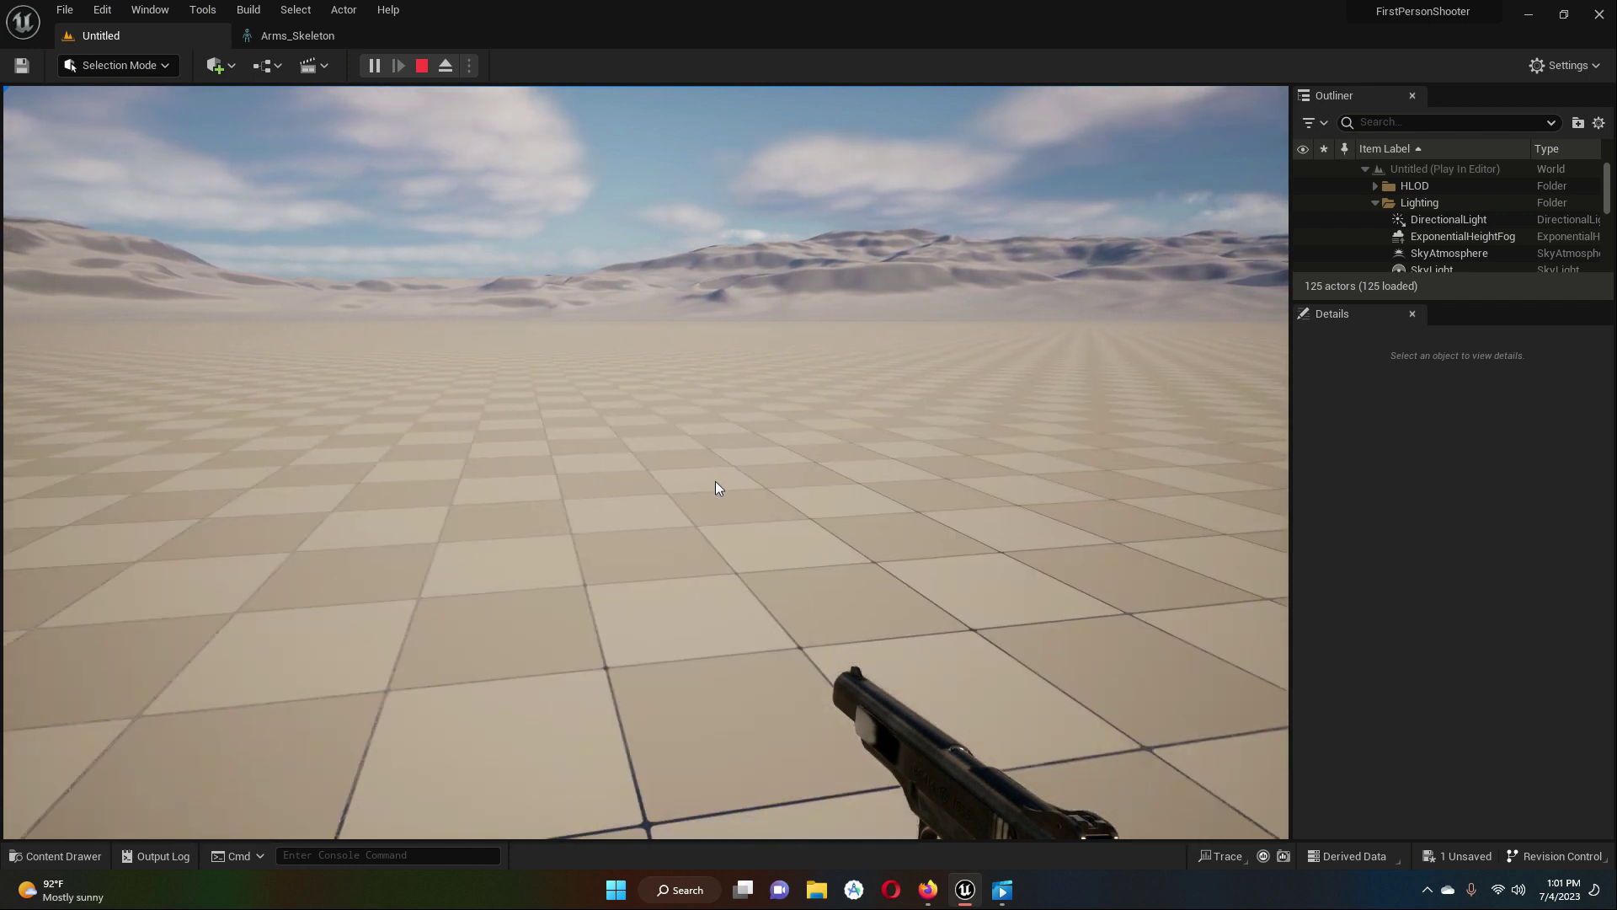
key(w)
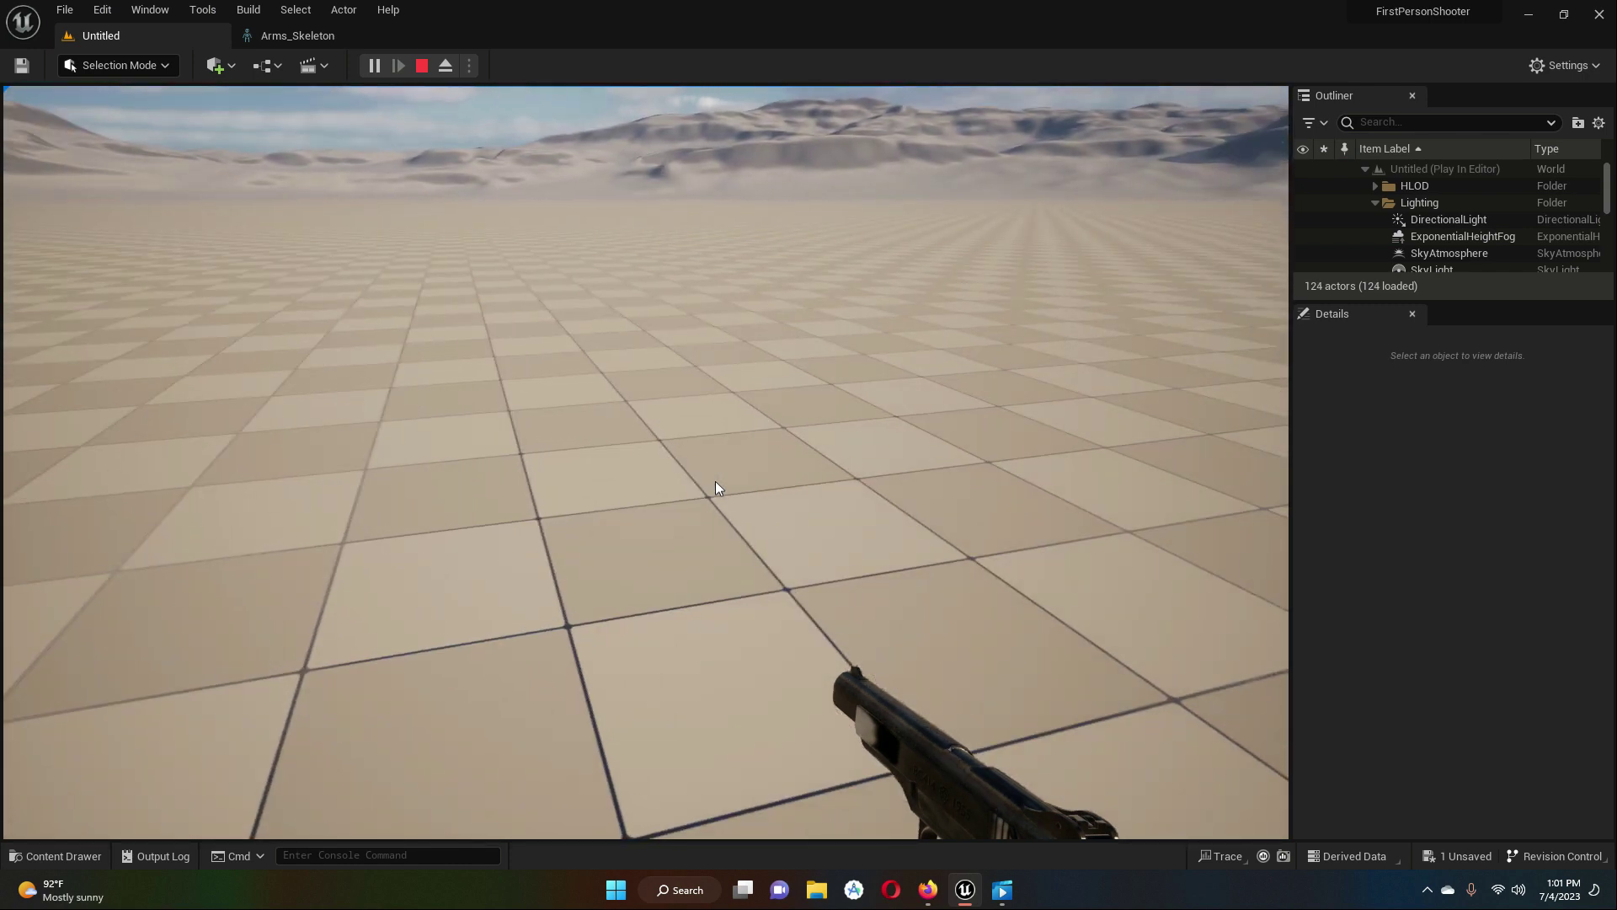
click(422, 66)
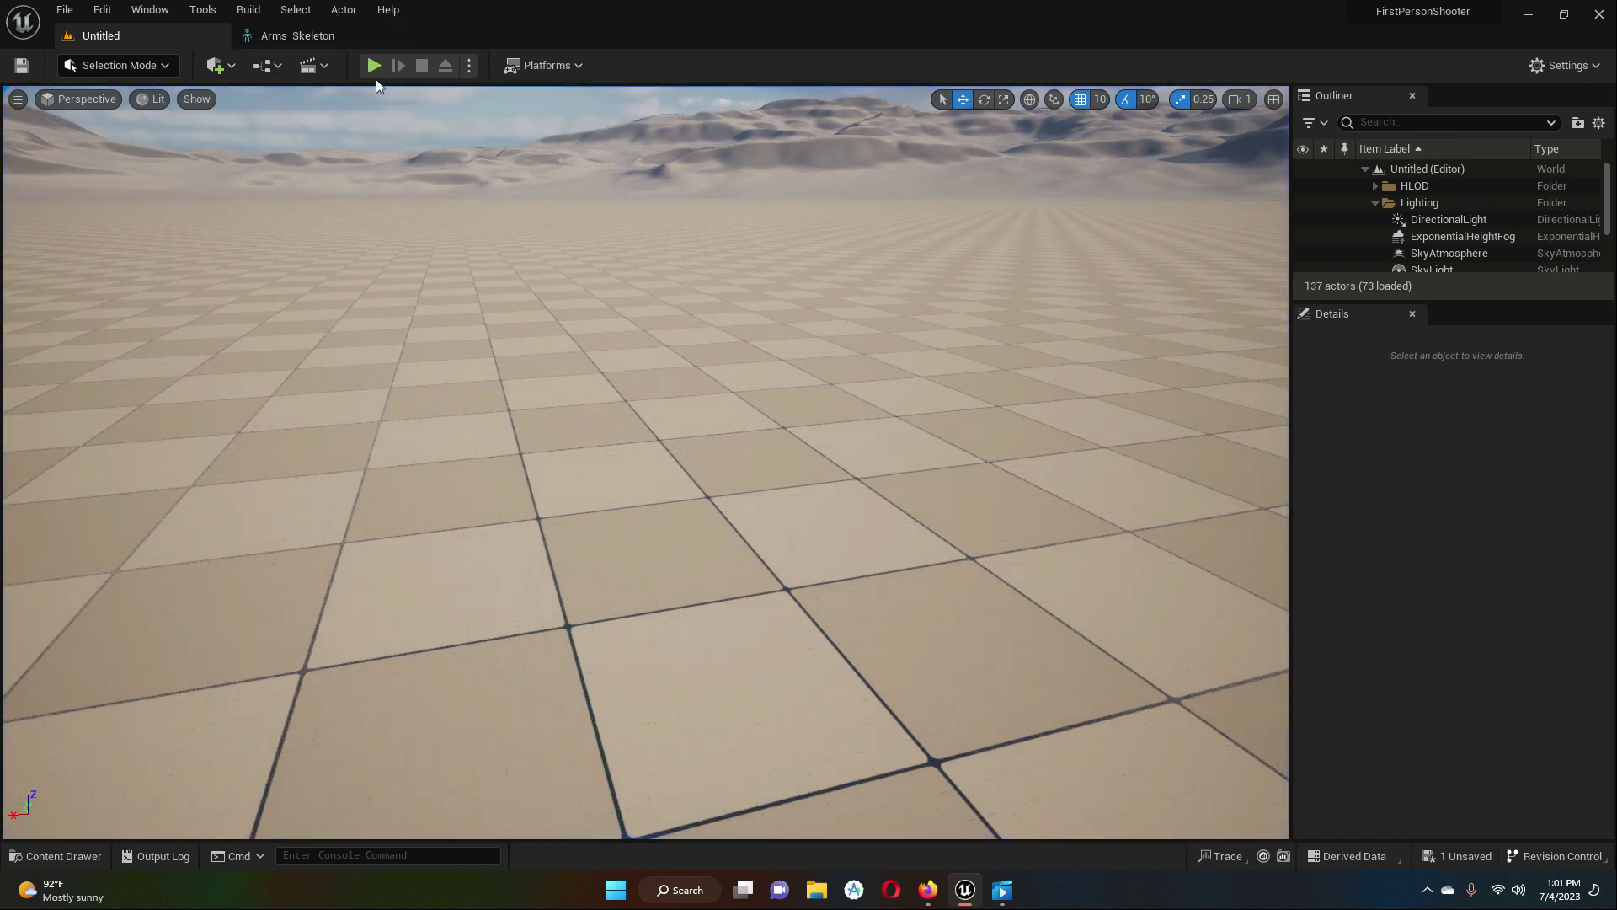
- Start a new play session, equip the assault rifle and walk in several directions to examine how the hands hold it
click(374, 66)
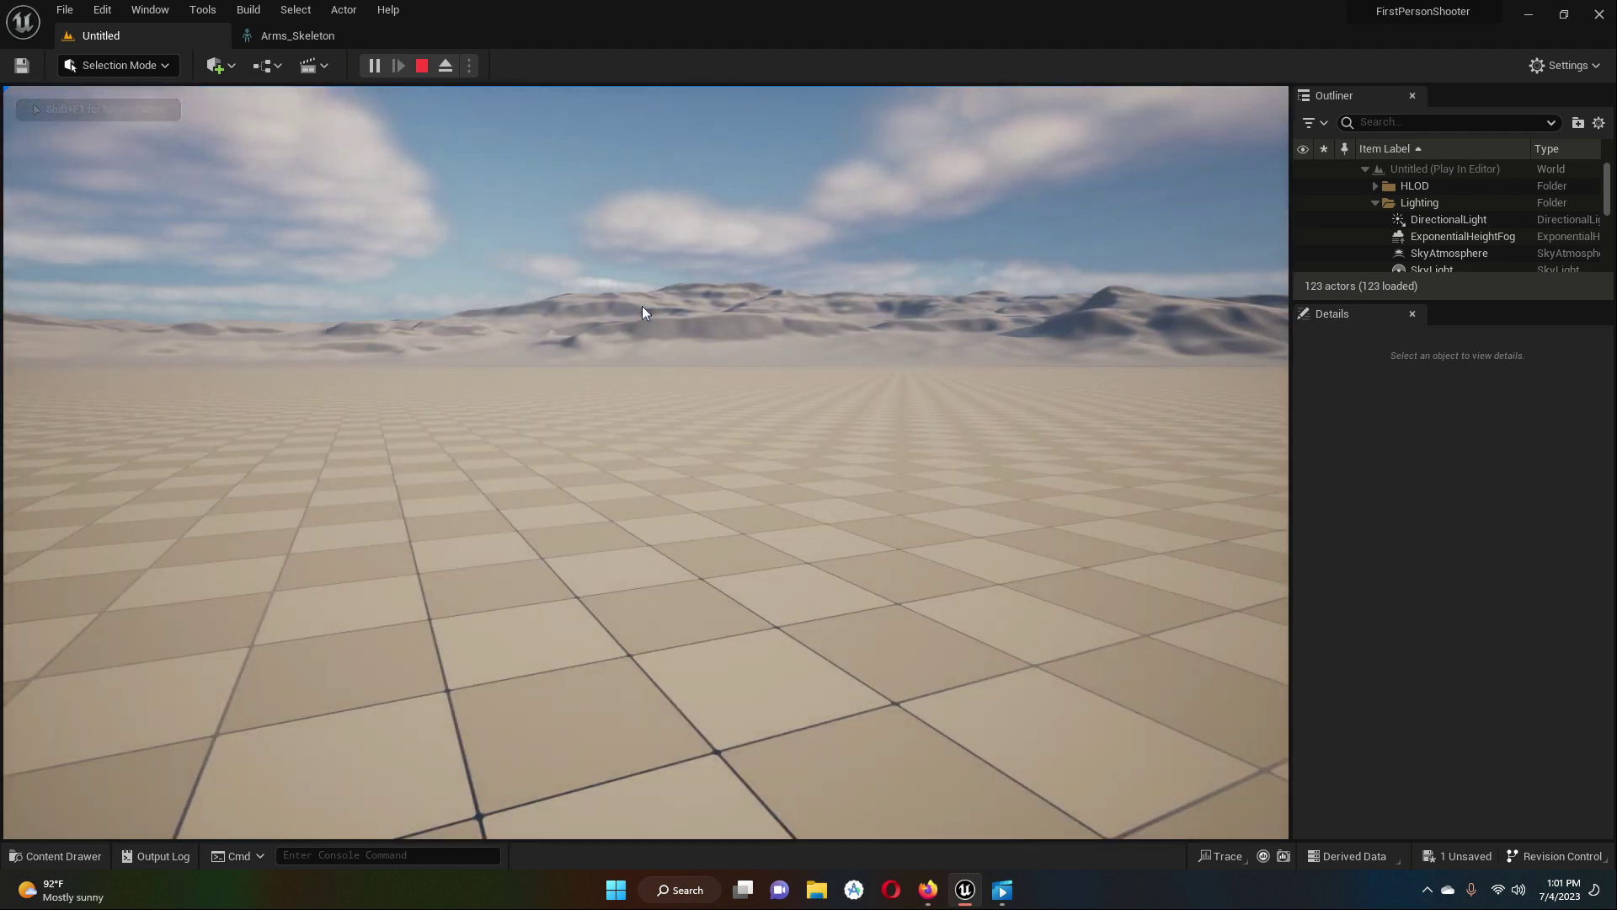
key(1)
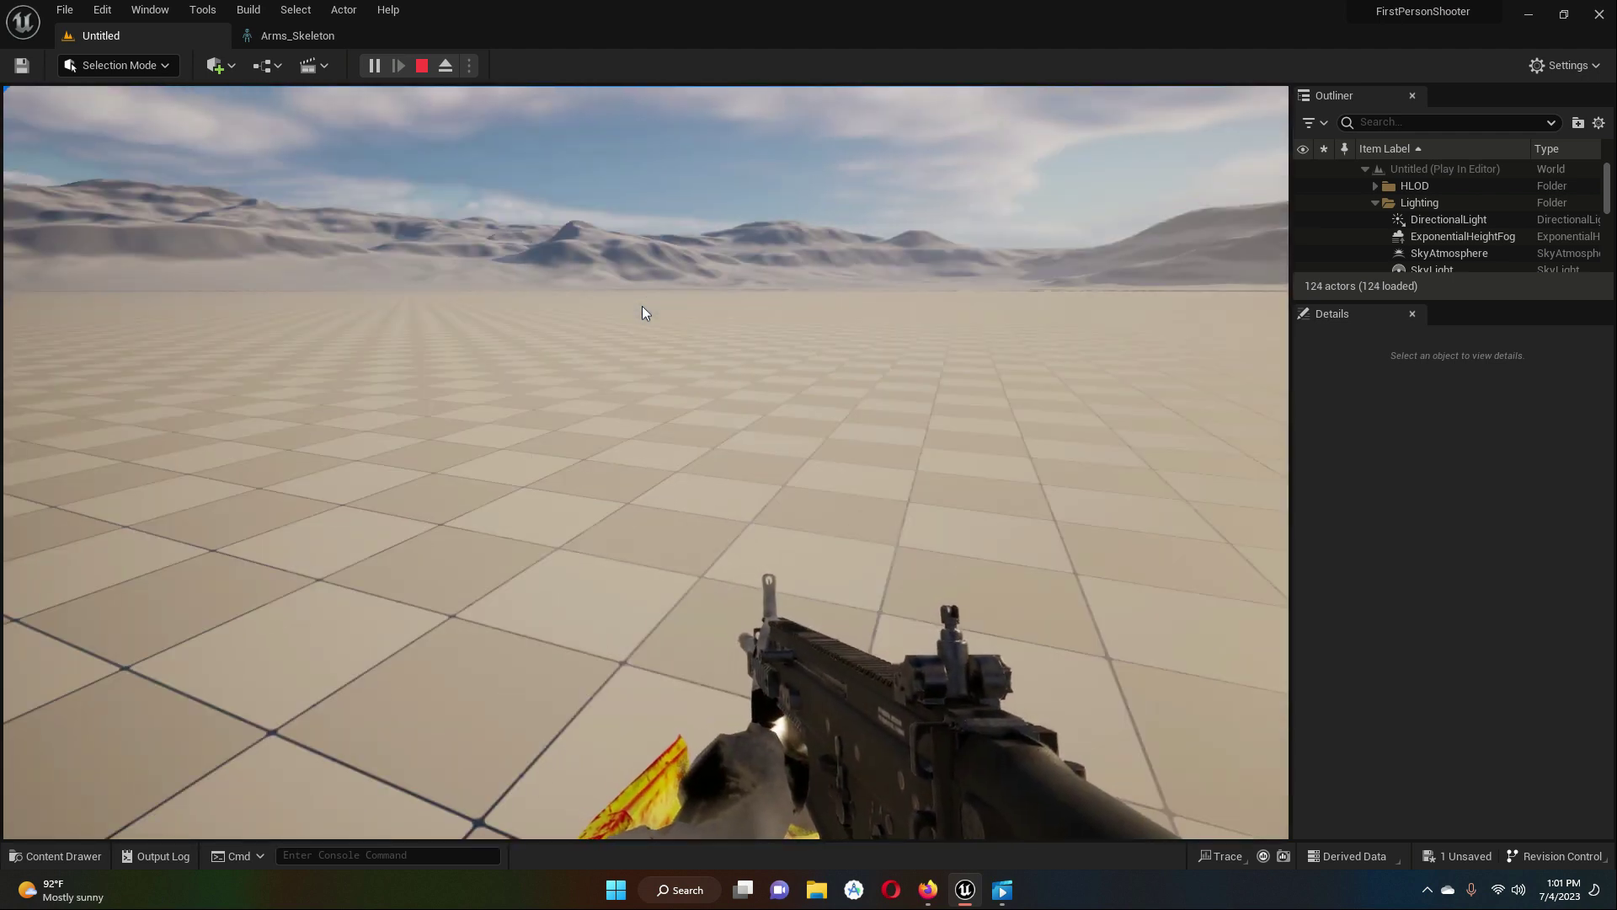
key(w)
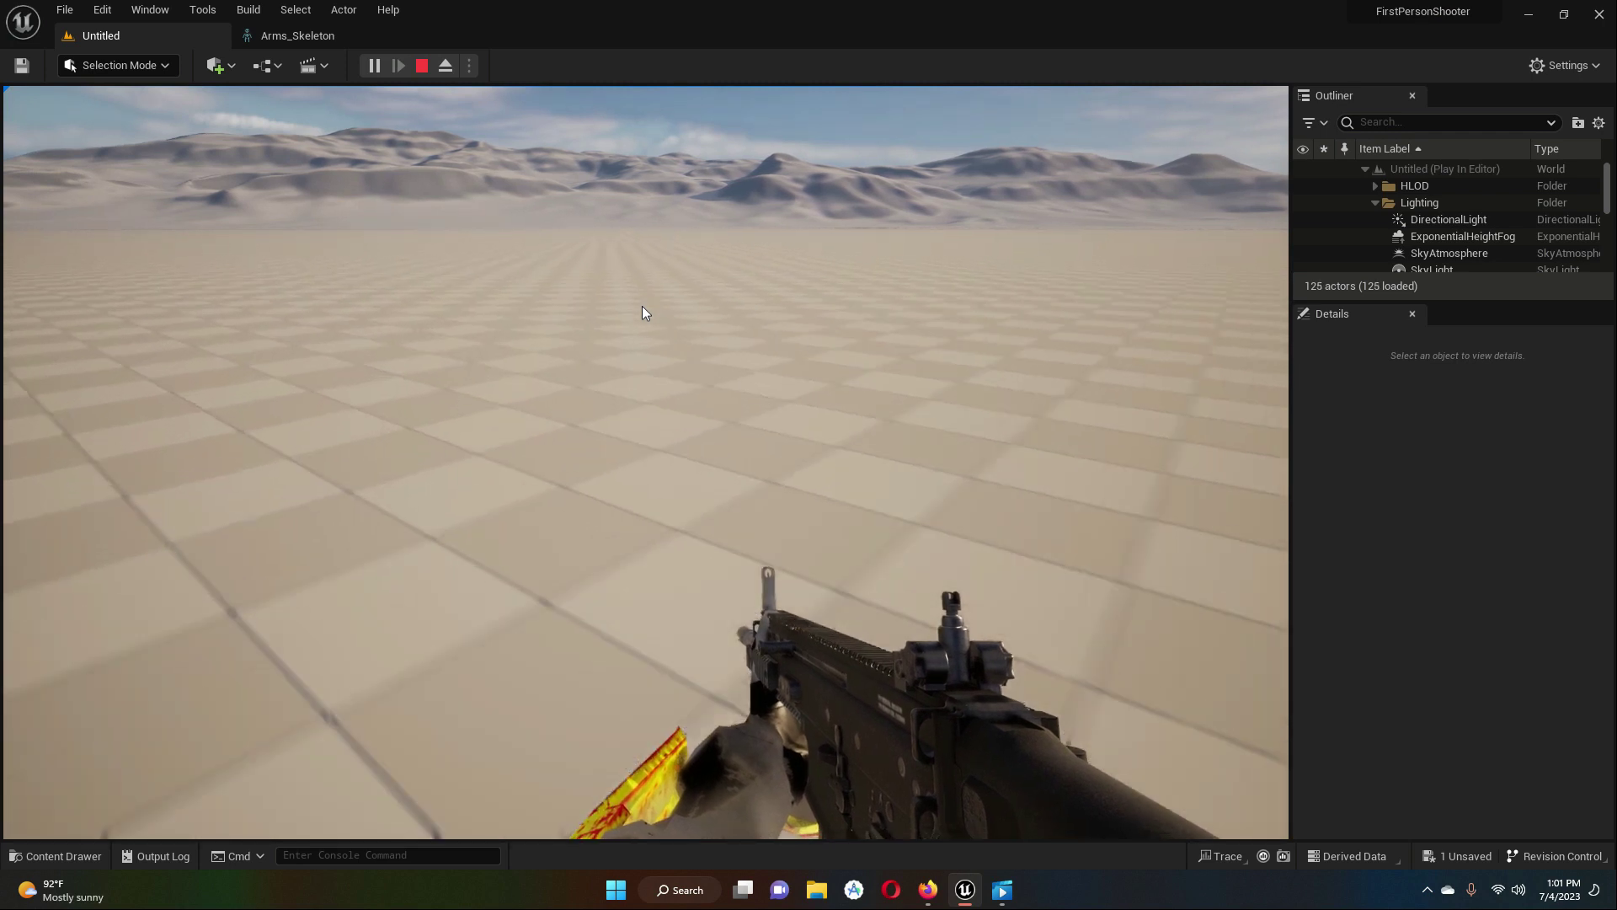
key(a)
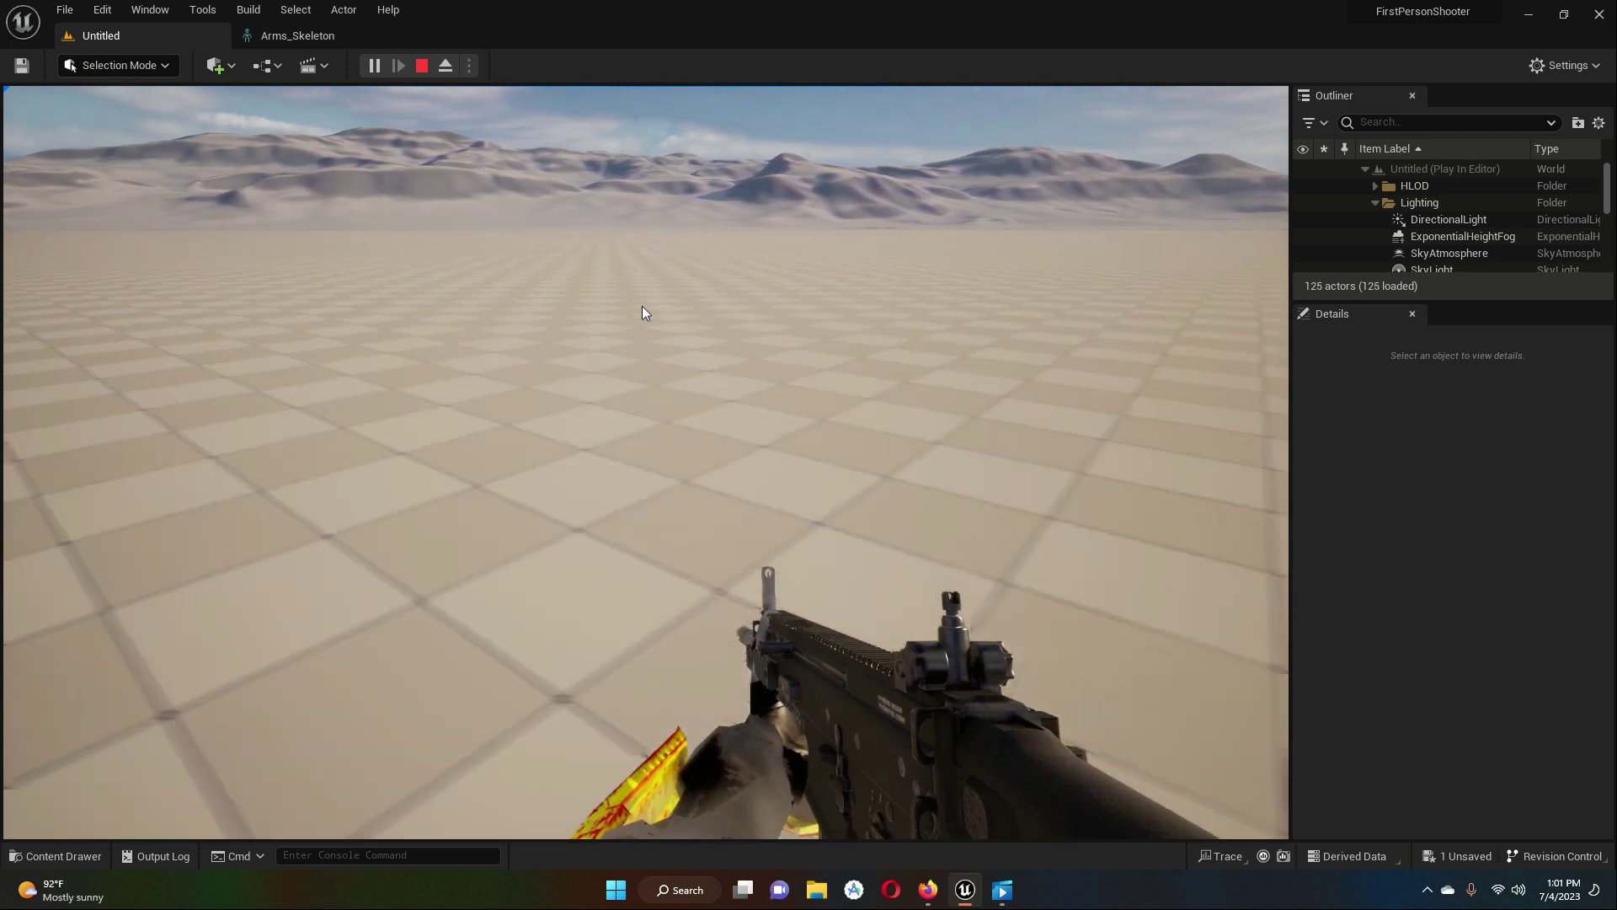
key(d)
key(w)
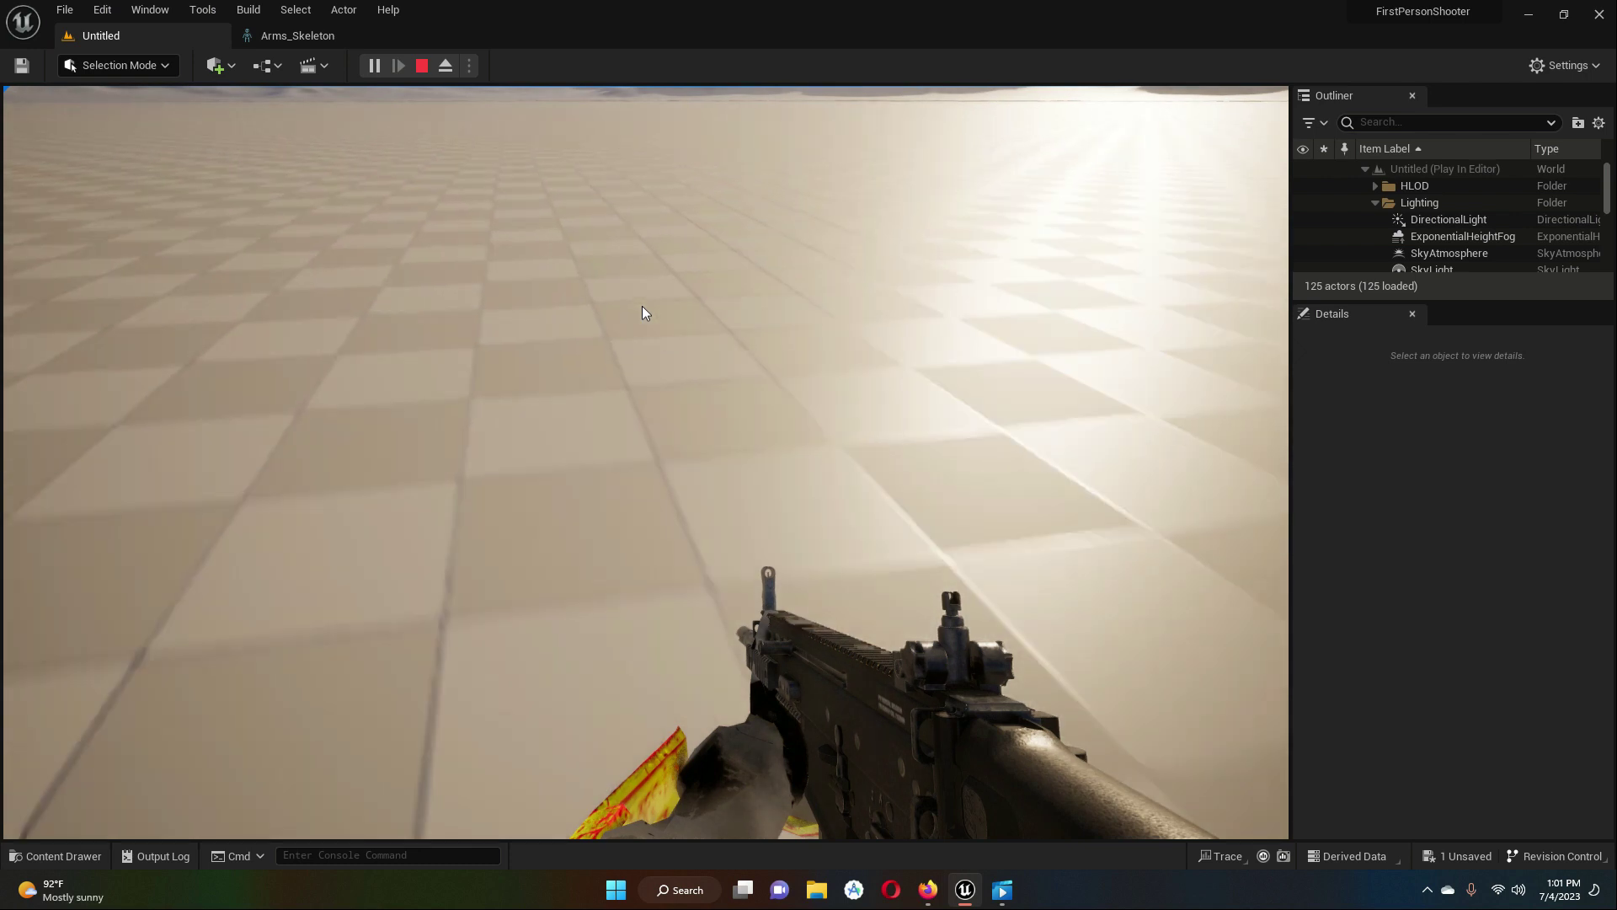
key(w)
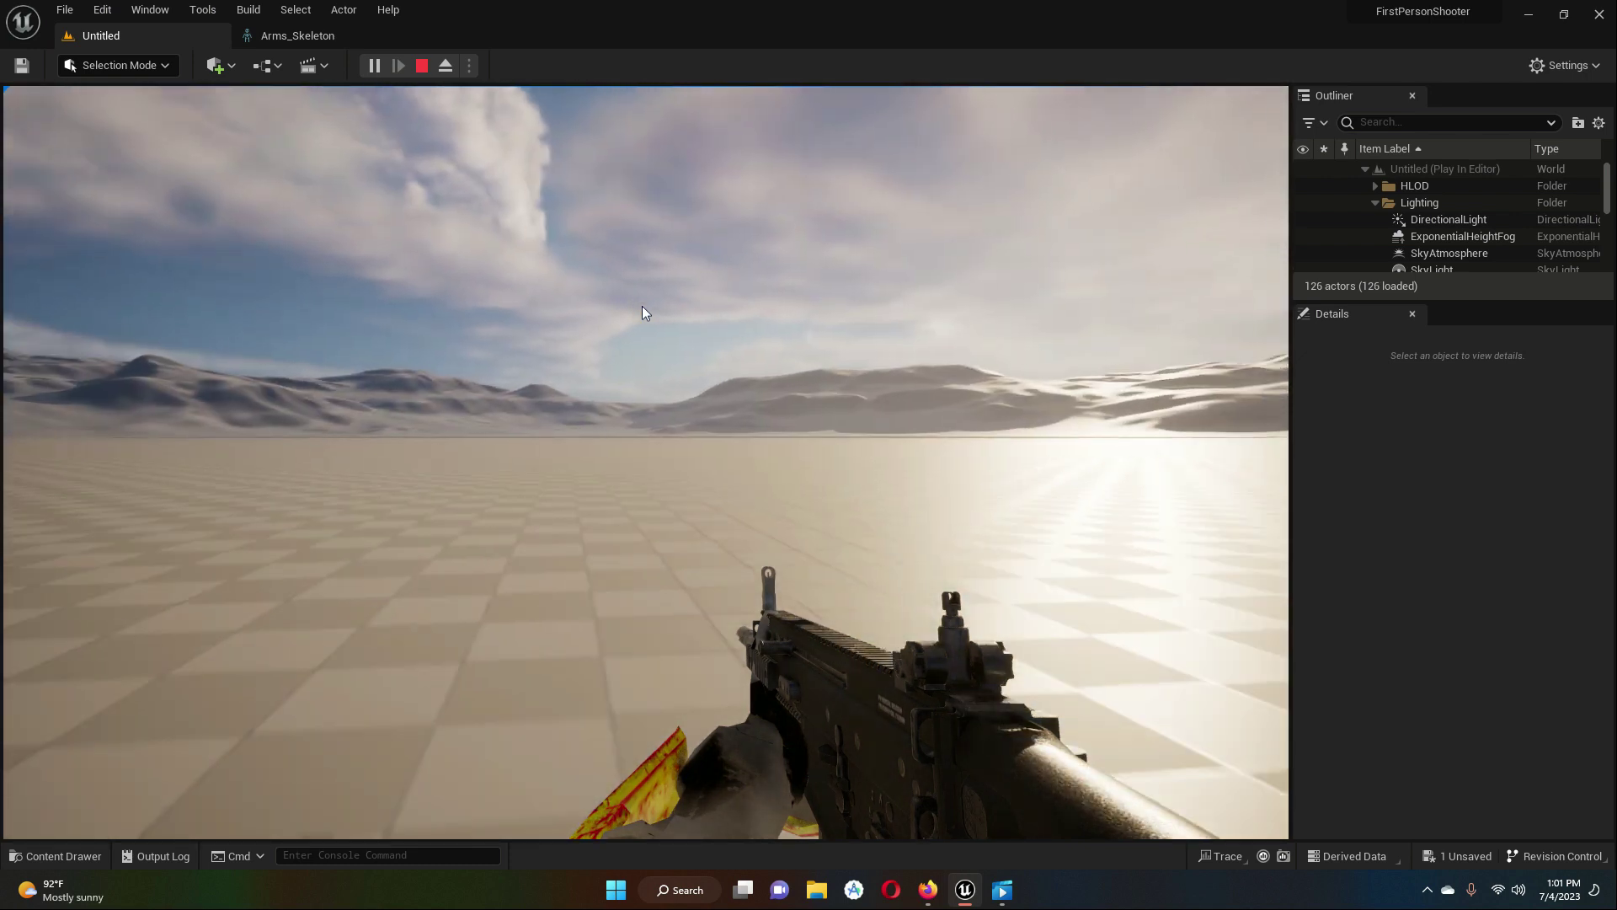
key(w)
key(w)
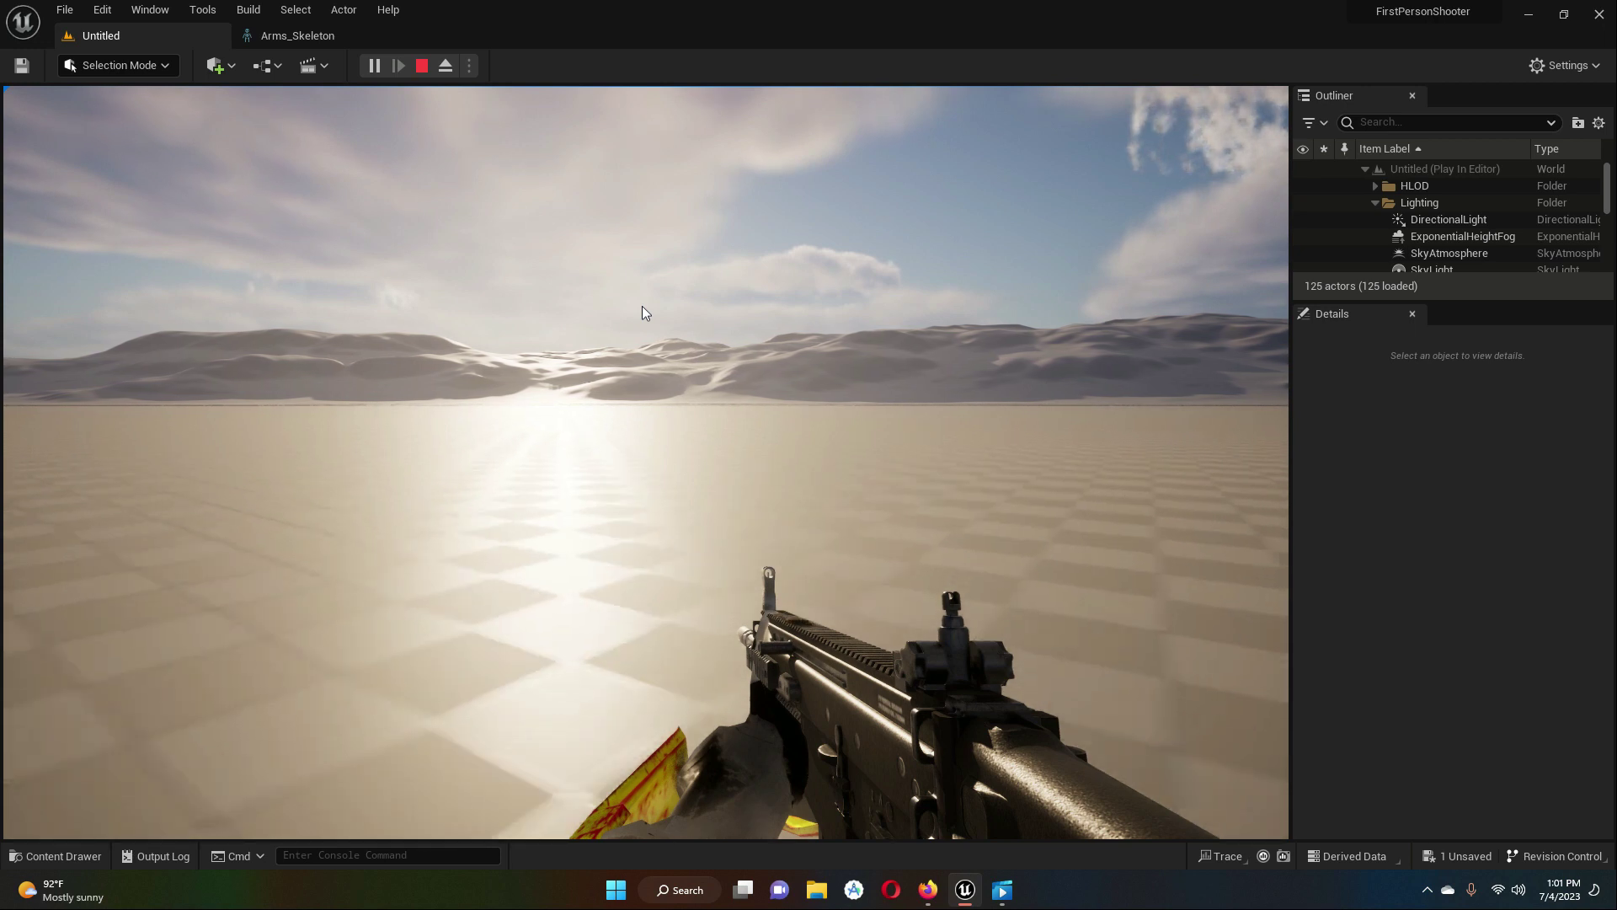